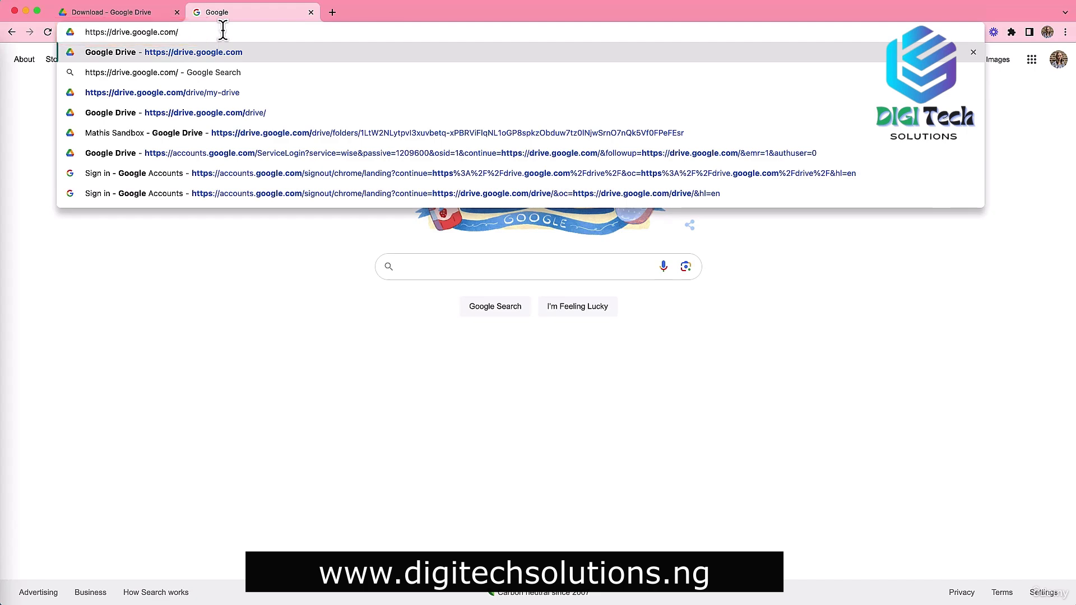
# Step: Load drive.google.com, return to the Google homepage, and open Drive from the Google apps list
pyautogui.press('Return')
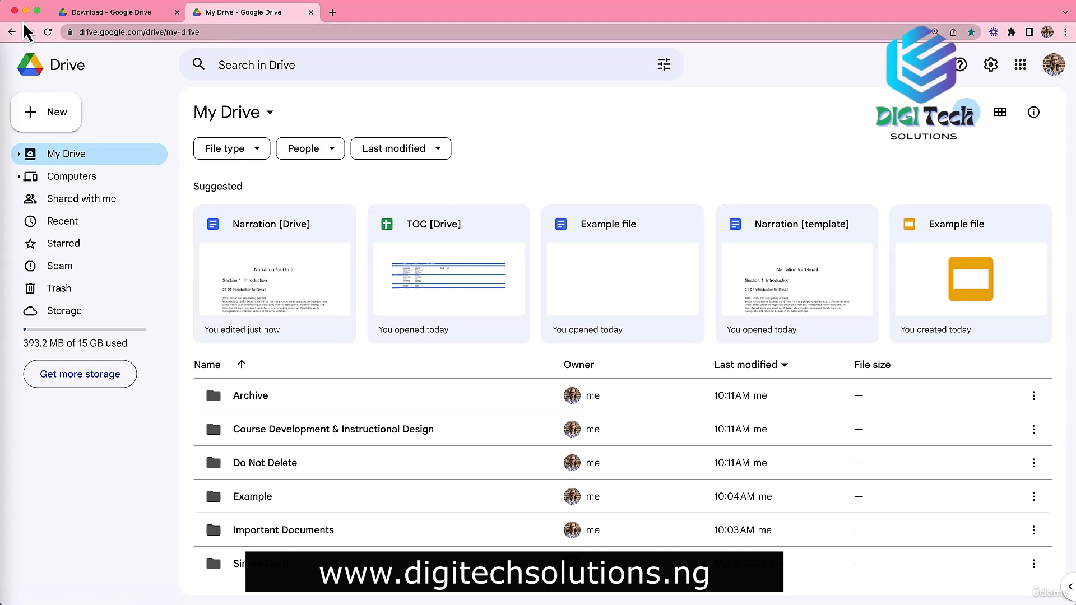
pyautogui.click(11, 32)
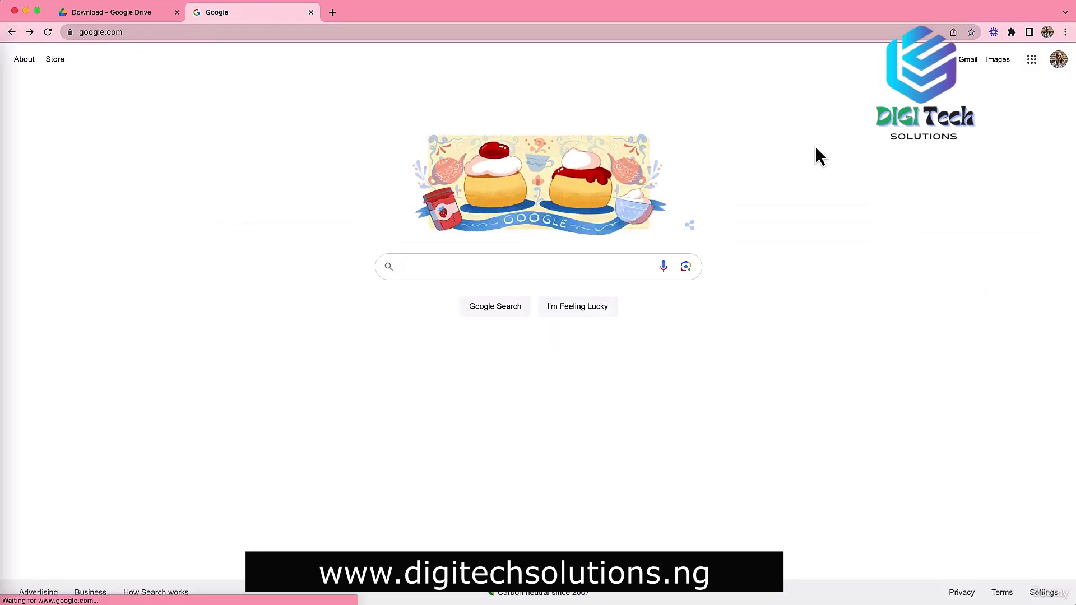
pyautogui.click(1033, 61)
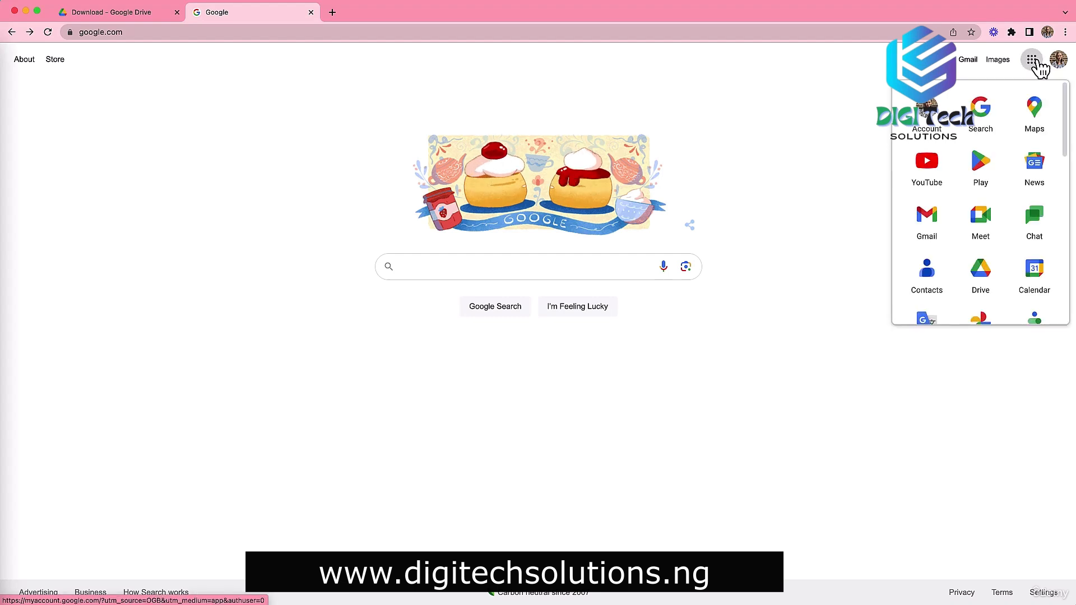
pyautogui.click(981, 271)
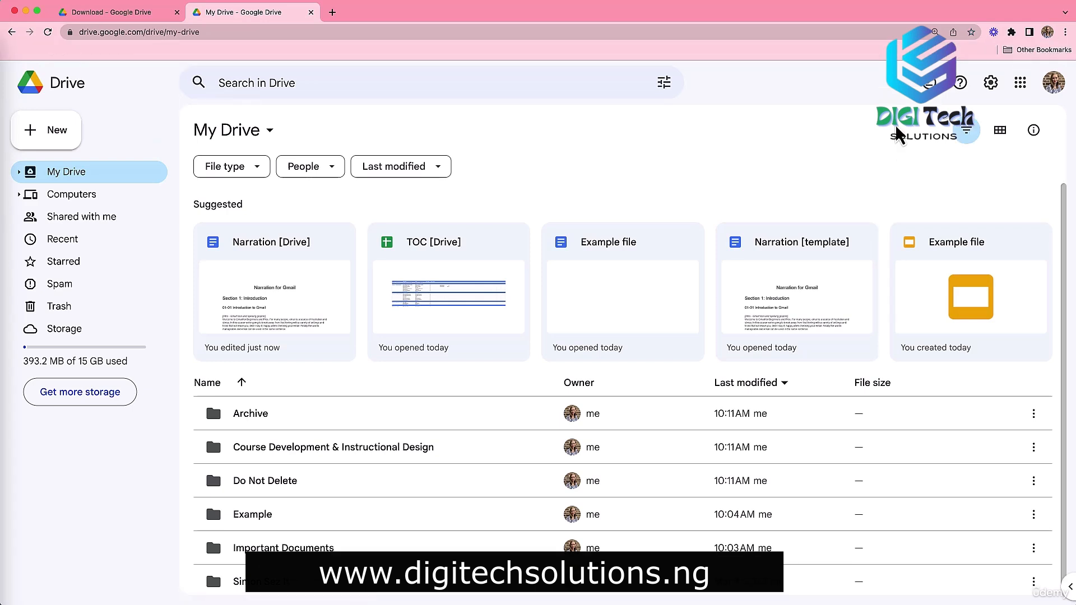
# Step: Bookmark the My Drive page in the Bookmarks Bar folder under the shortened name "My Drive"
pyautogui.click(971, 32)
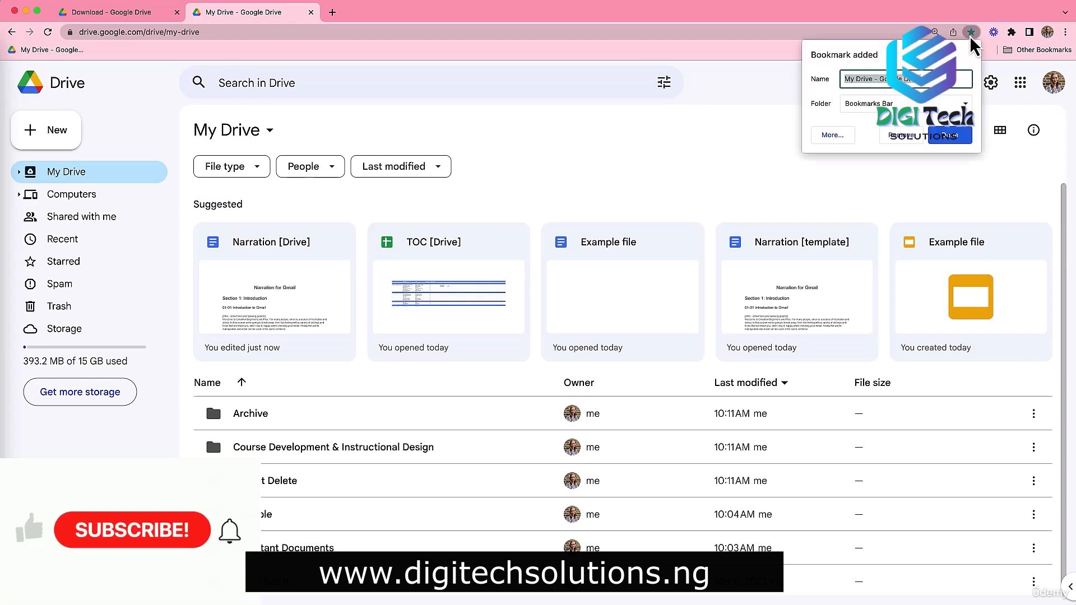
pyautogui.click(935, 79)
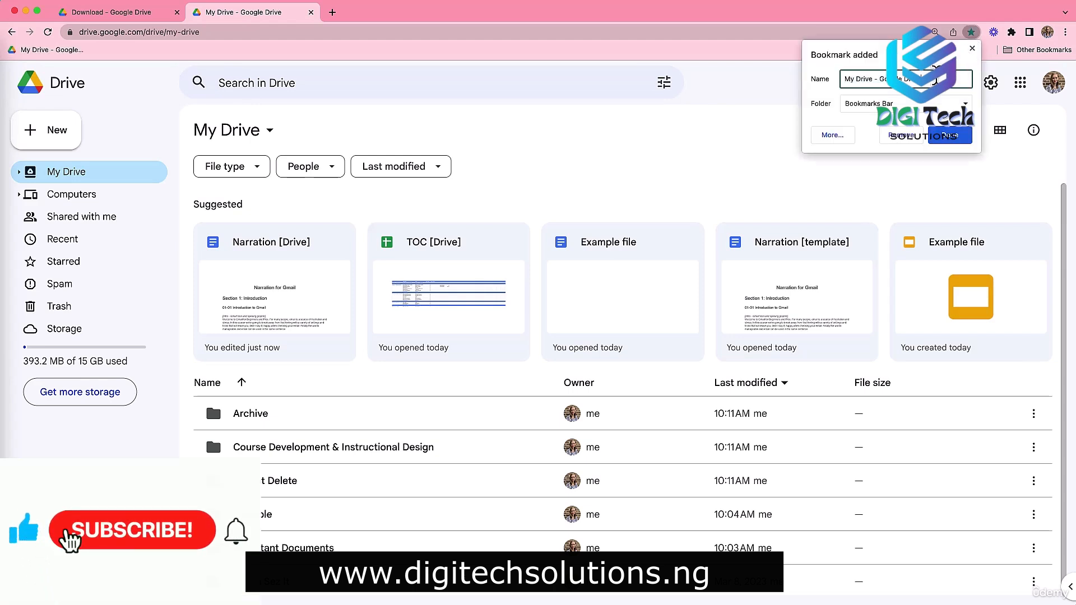
pyautogui.click(965, 103)
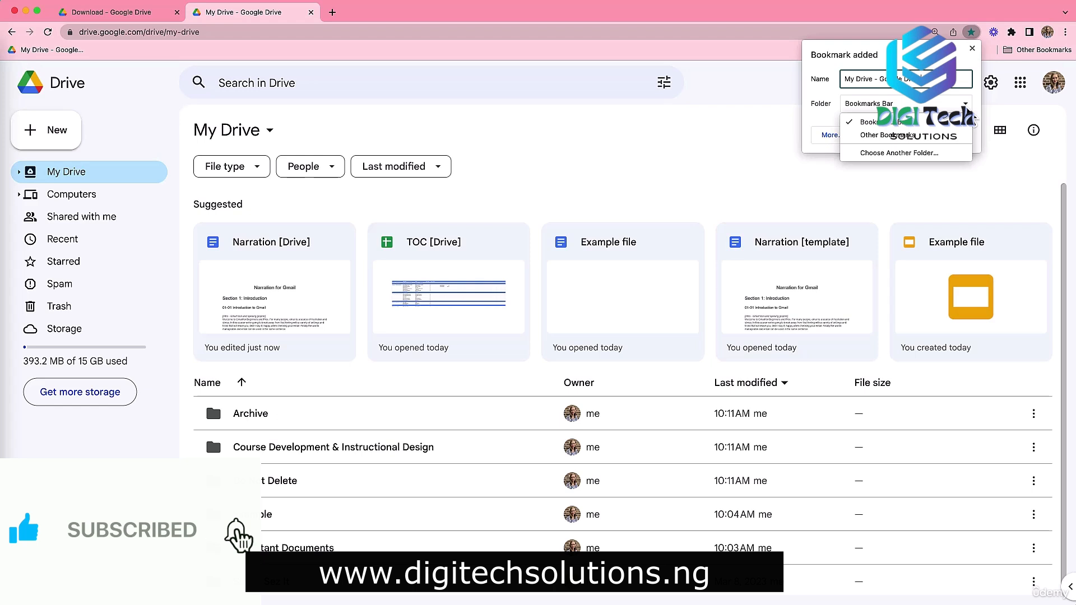
pyautogui.click(969, 121)
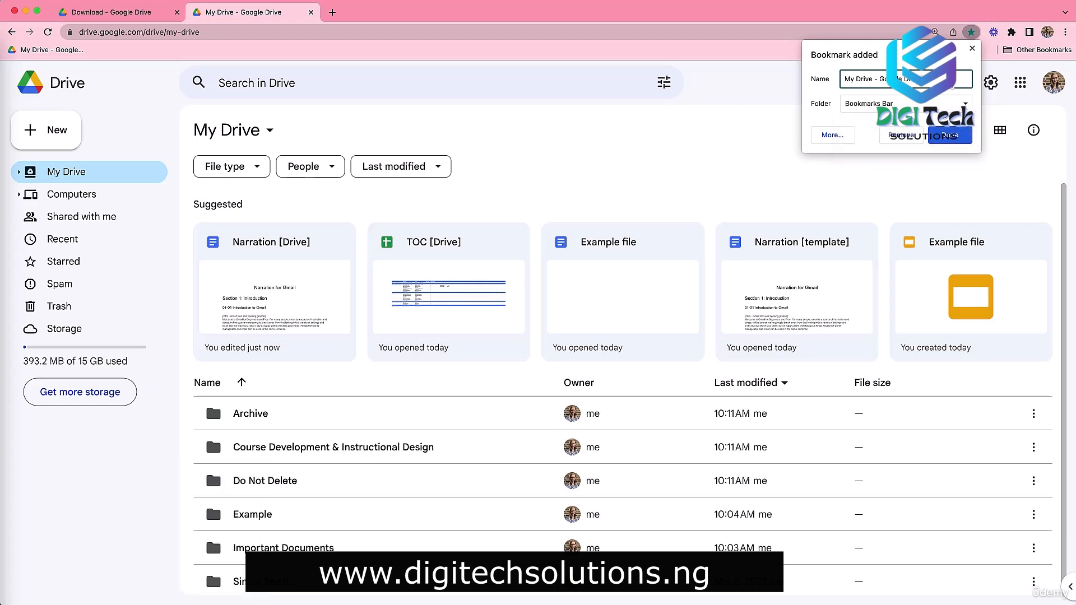
pyautogui.press('BackSpace')
pyautogui.press('BackSpace')
pyautogui.press('BackSpace')
pyautogui.press('BackSpace')
pyautogui.press('BackSpace')
pyautogui.press('BackSpace')
pyautogui.press('BackSpace')
pyautogui.press('BackSpace')
pyautogui.press('BackSpace')
pyautogui.press('BackSpace')
pyautogui.press('BackSpace')
pyautogui.press('BackSpace')
pyautogui.click(955, 136)
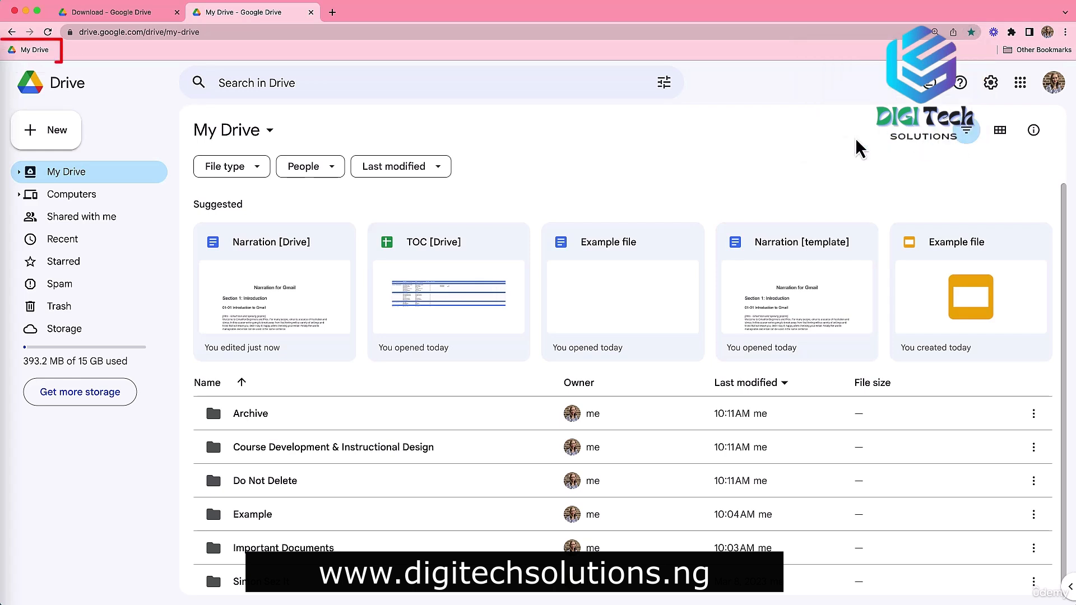
# Step: Open the My Drive bookmark in a new tab and edit the bookmark to have a blank name
pyautogui.click(332, 12)
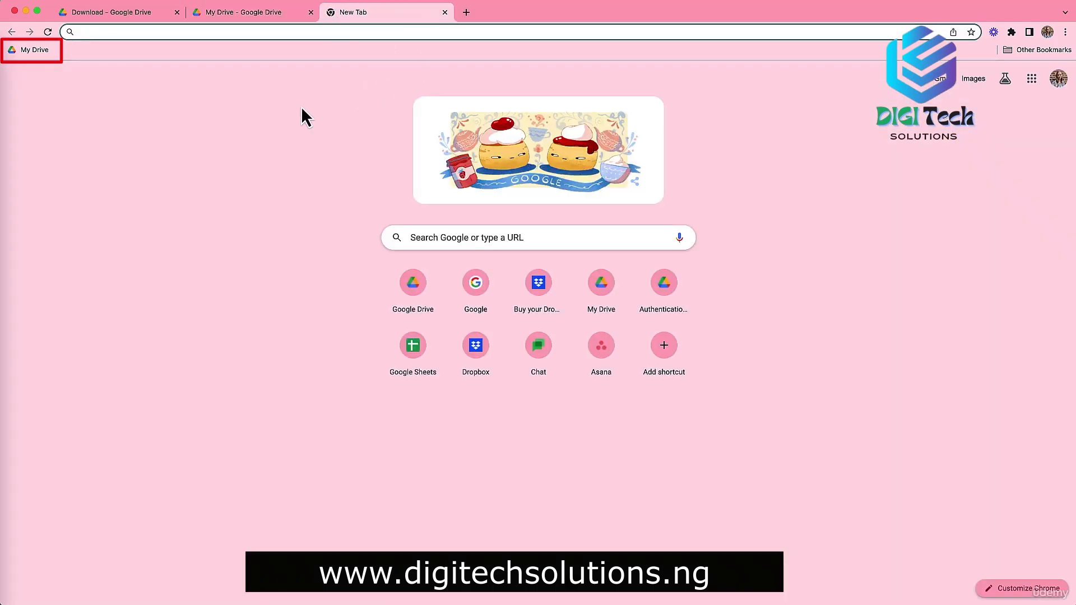
pyautogui.click(34, 54)
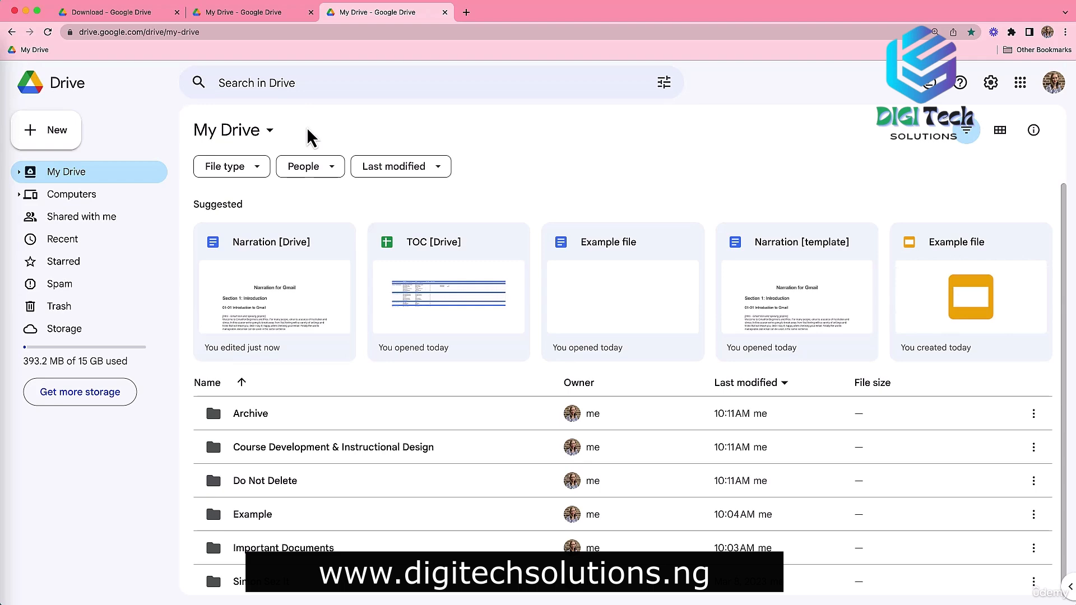
pyautogui.rightClick(34, 50)
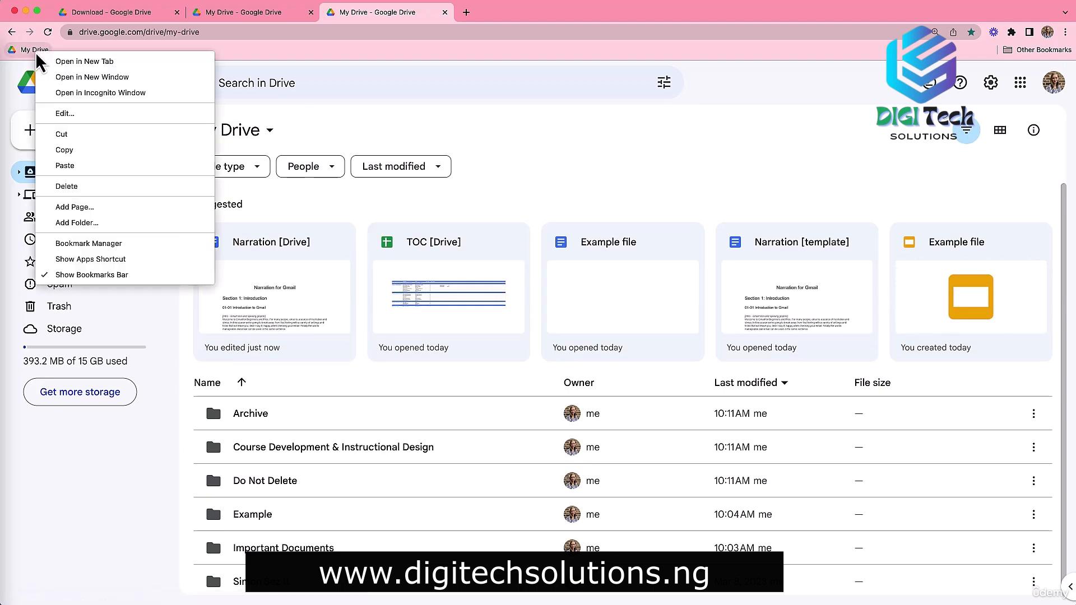
pyautogui.click(66, 114)
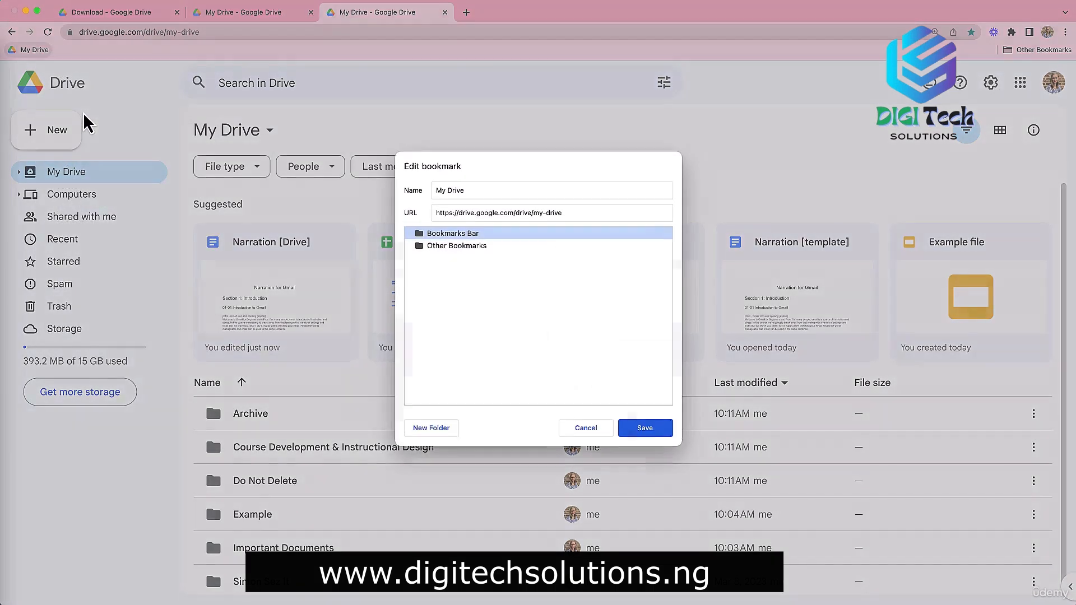
pyautogui.press('BackSpace')
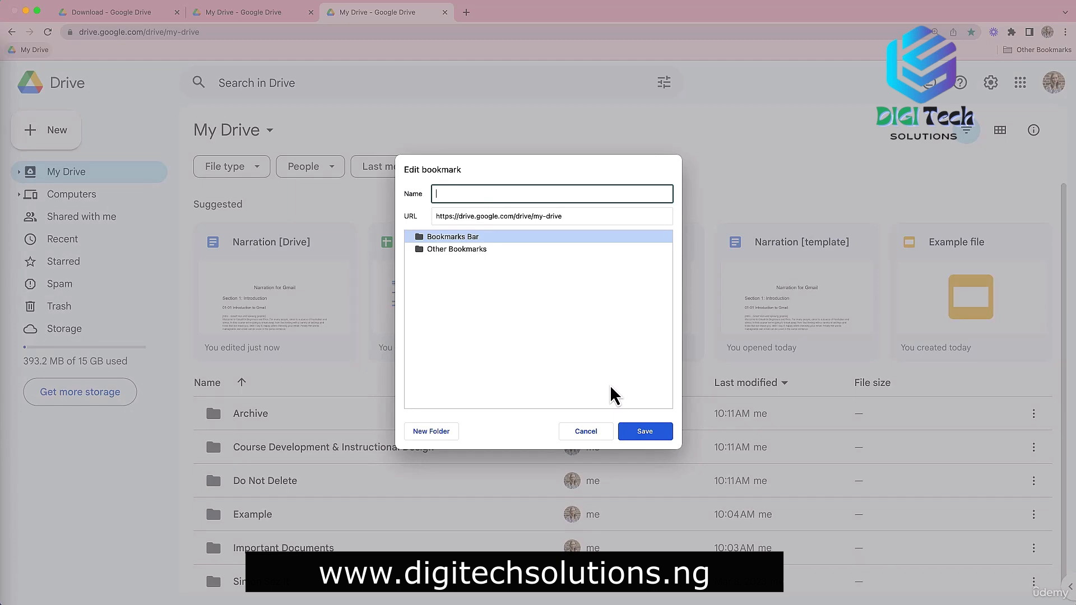
pyautogui.click(654, 436)
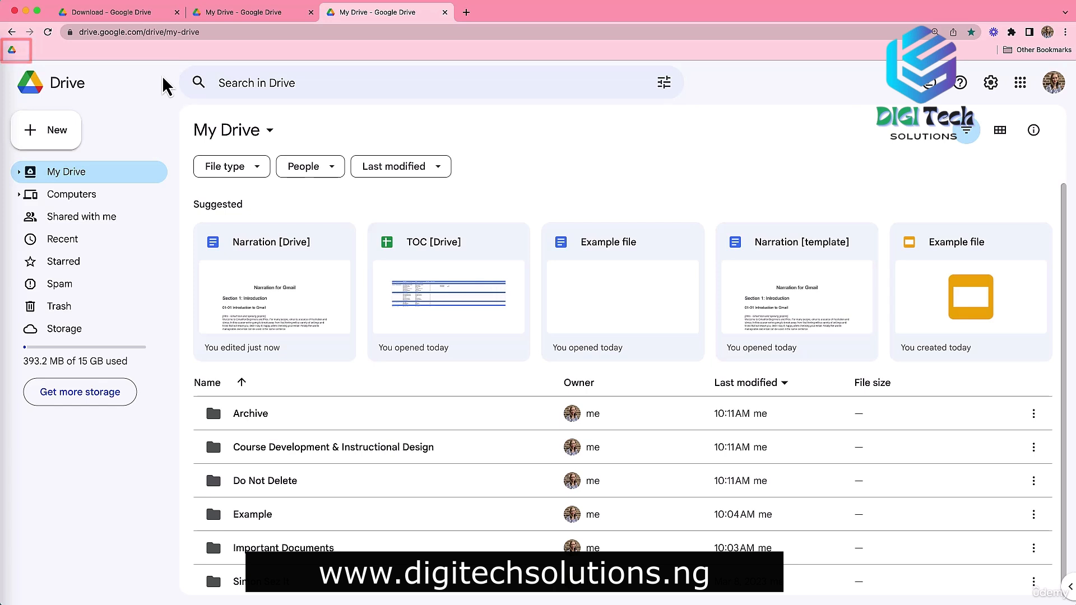
# Step: Open Google Drive in another new tab using the icon-only bookmark
pyautogui.click(256, 12)
pyautogui.click(466, 12)
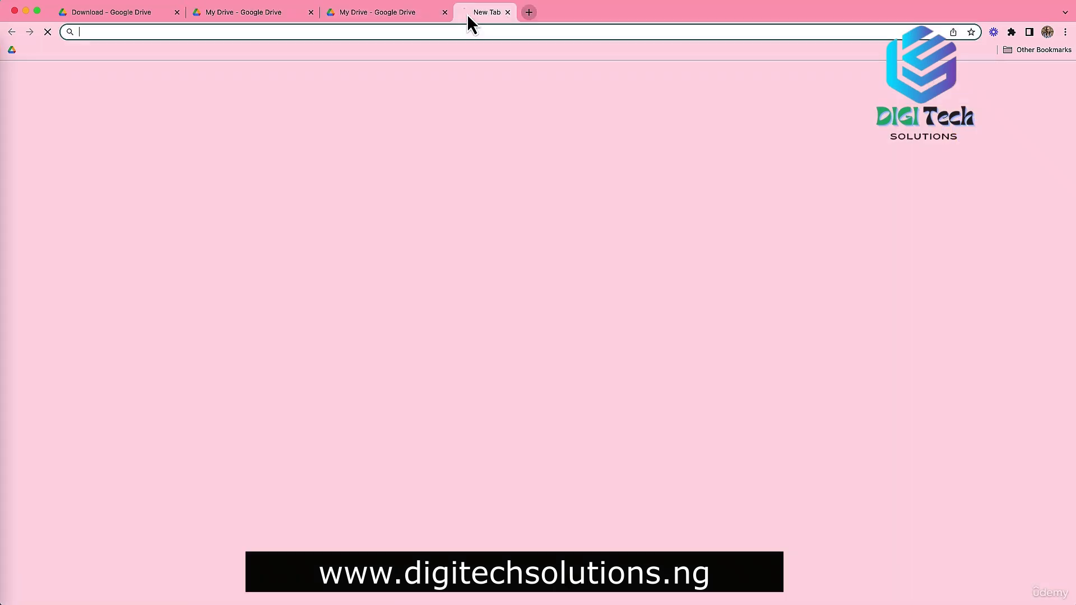
pyautogui.click(11, 50)
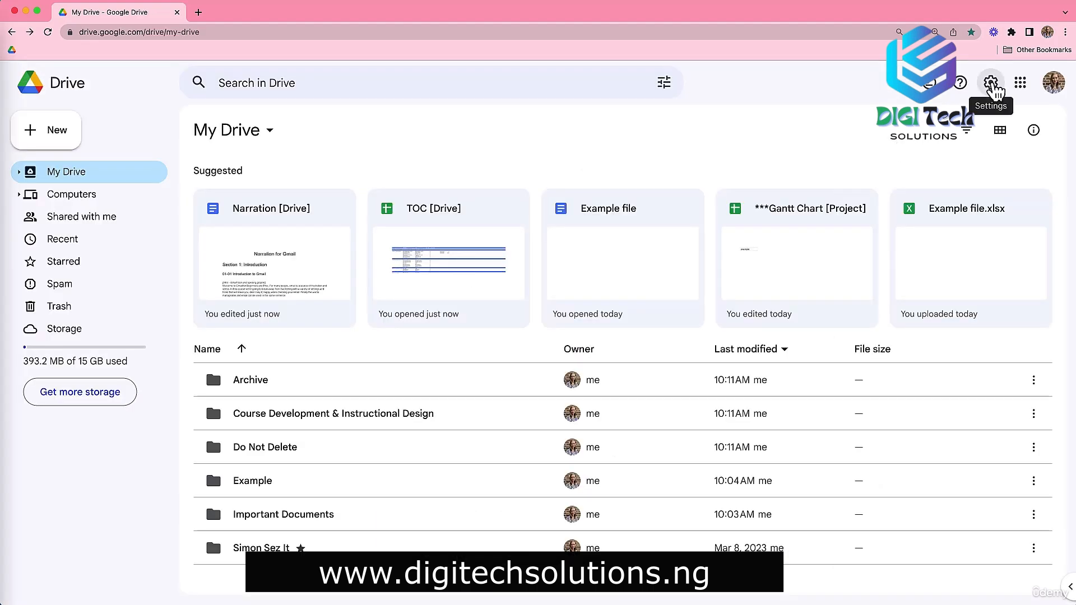
# Step: Open the Drive for desktop download page and view the My Drive folder under Google Drive in Finder
pyautogui.click(992, 85)
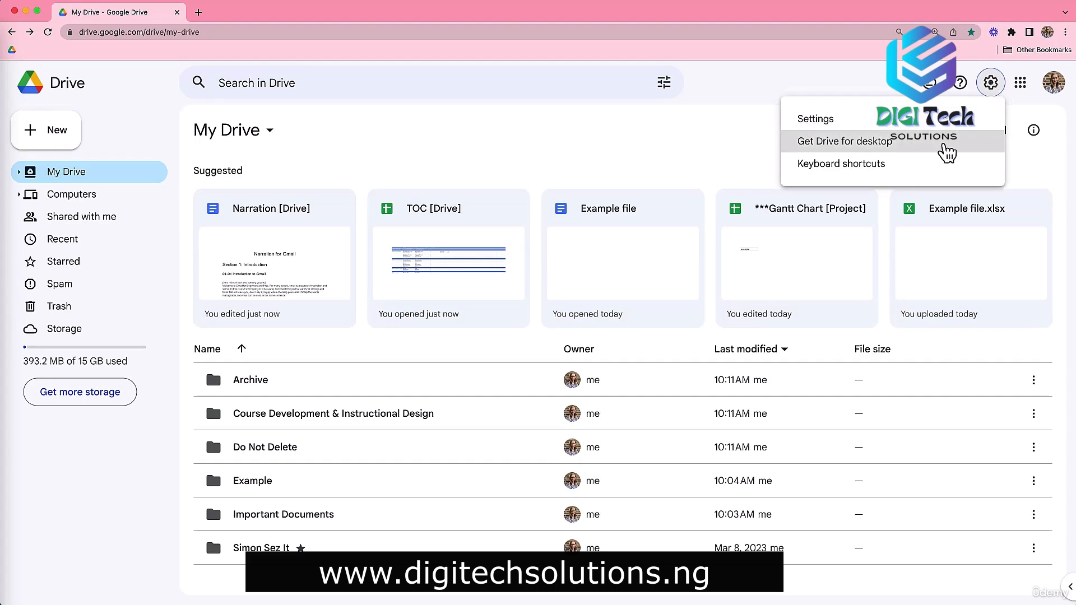
pyautogui.click(947, 153)
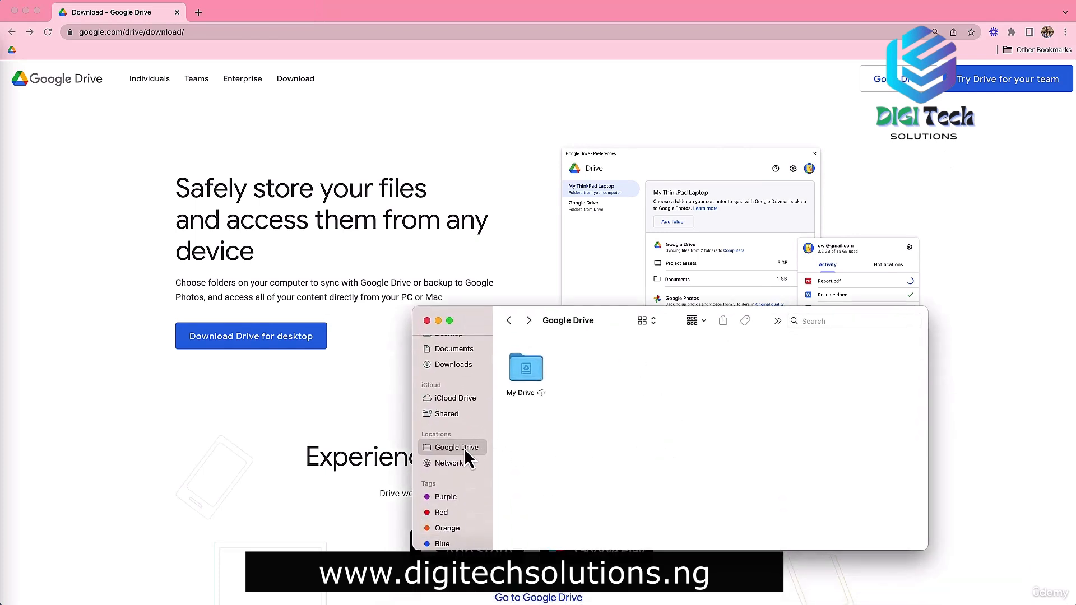
pyautogui.doubleClick(525, 370)
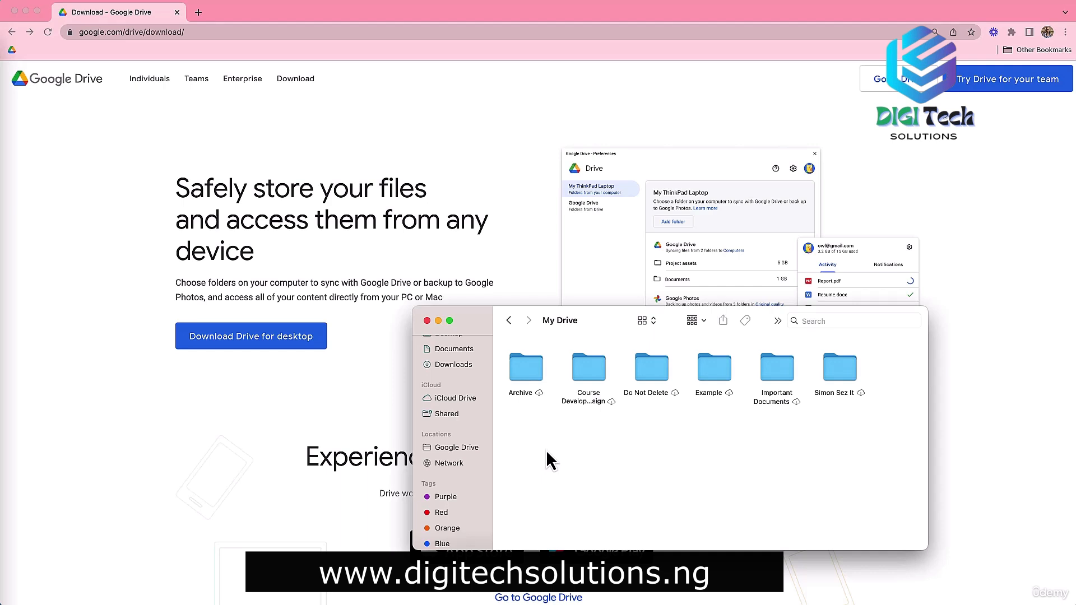
pyautogui.moveTo(598, 321); pyautogui.dragTo(597, 602)
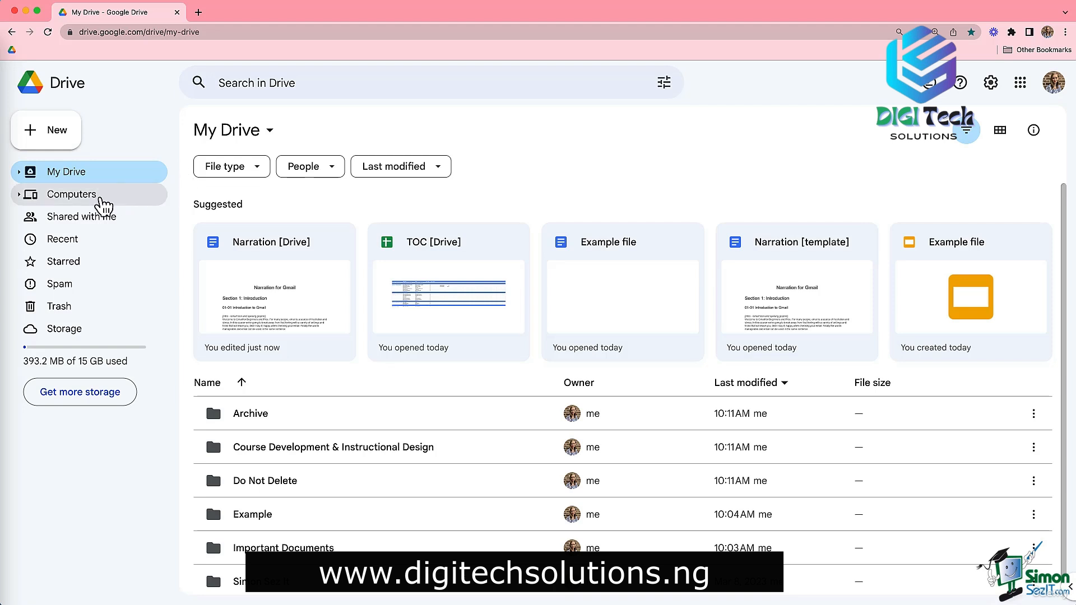
# Step: View the Computers, Shared with me, Recent and Starred sections of Drive one after another
pyautogui.click(99, 197)
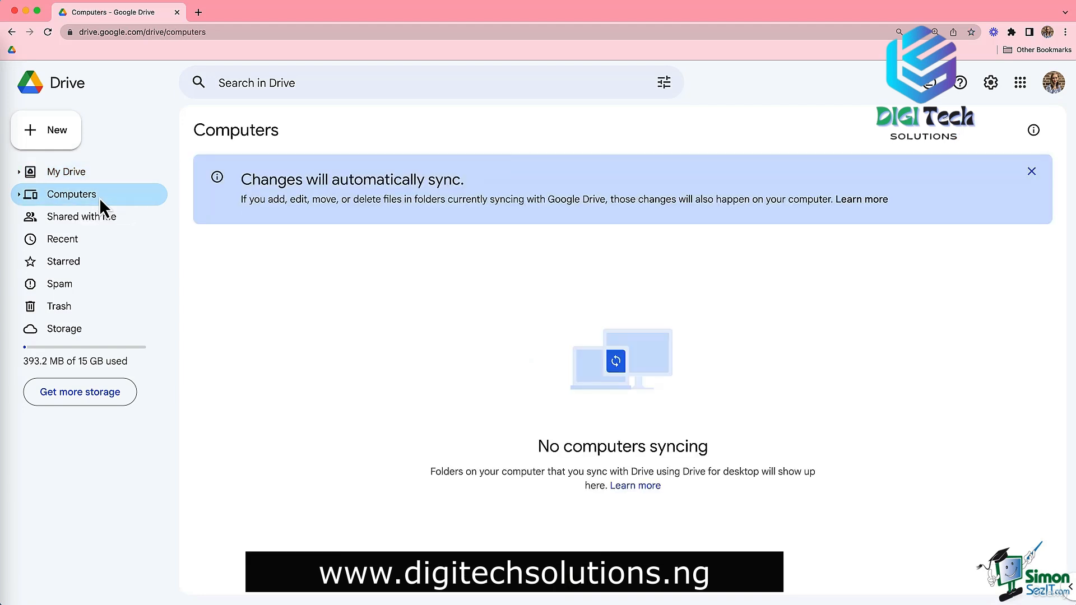
pyautogui.click(136, 219)
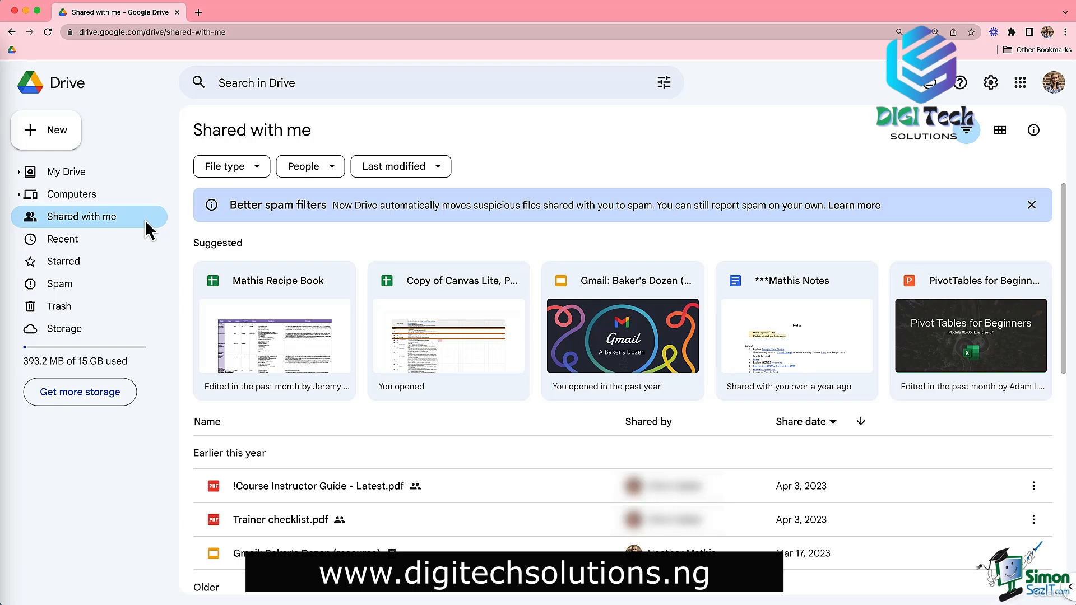
pyautogui.click(140, 246)
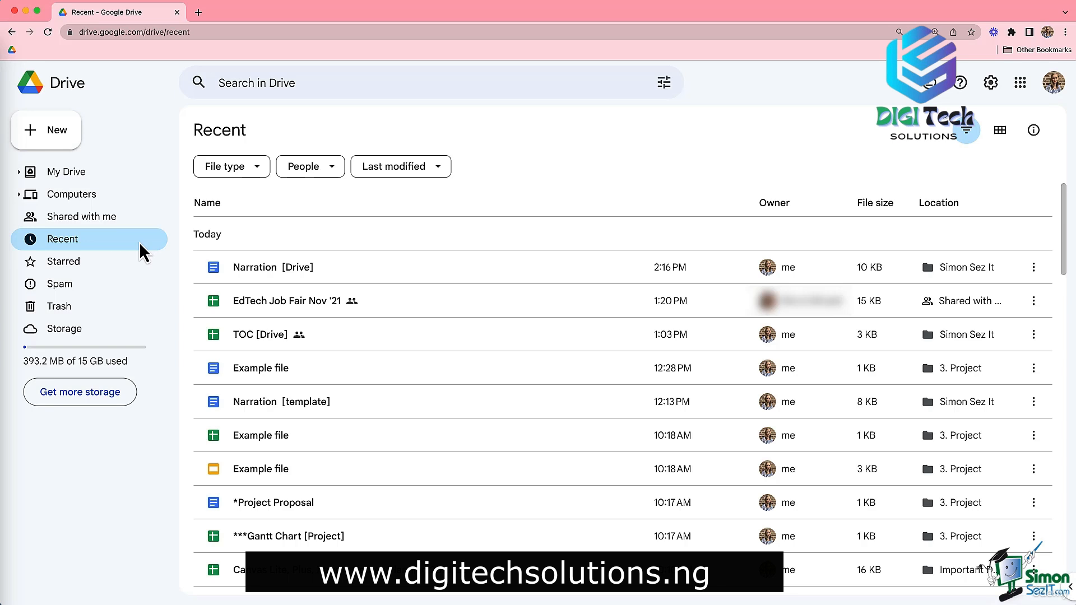
pyautogui.click(134, 278)
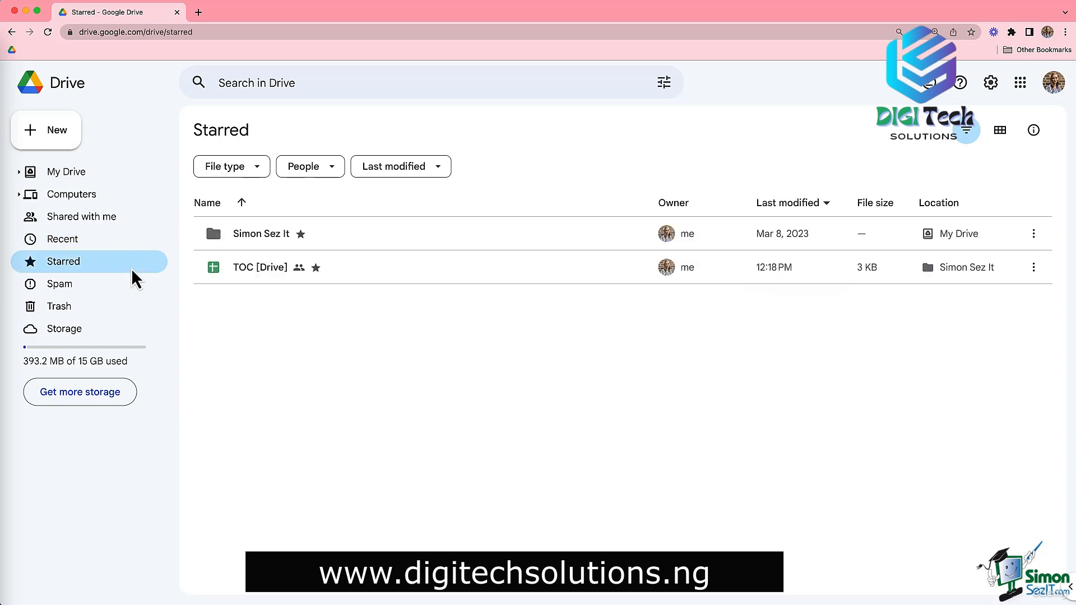
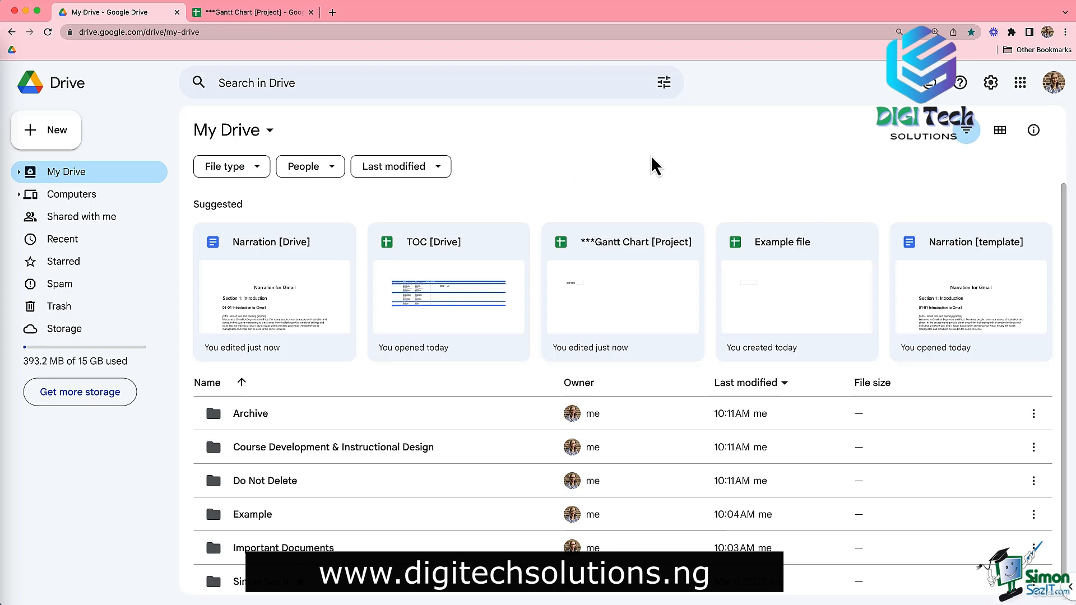
# Step: Toggle the File type, People and Last modified filters in My Drive, leaving them hidden
pyautogui.click(967, 133)
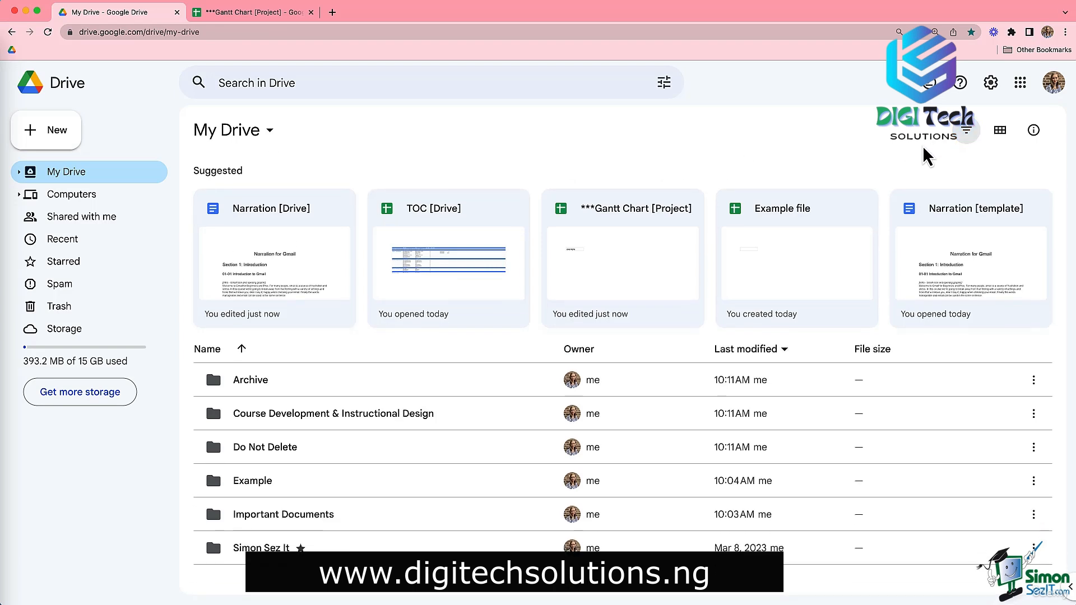
pyautogui.click(967, 132)
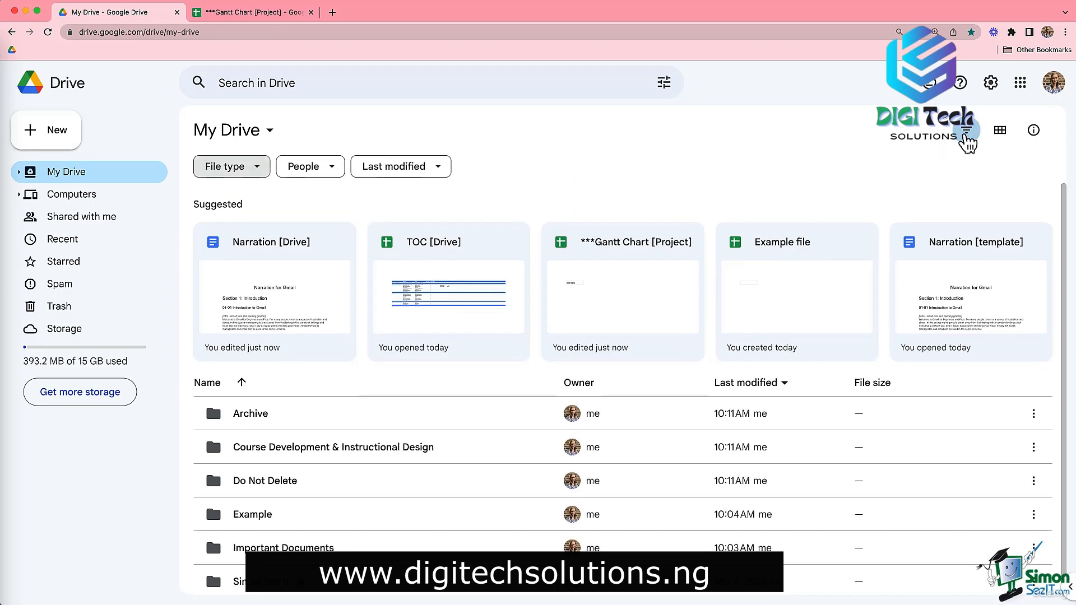
pyautogui.click(967, 133)
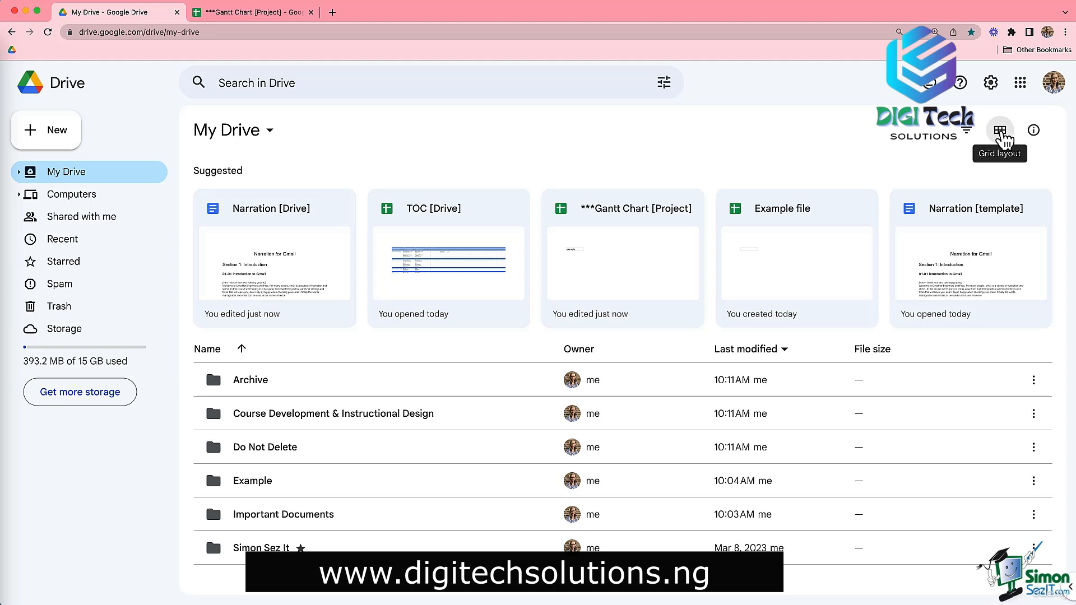
# Step: Switch My Drive between grid and list layouts, ending on the grid layout
pyautogui.click(1001, 134)
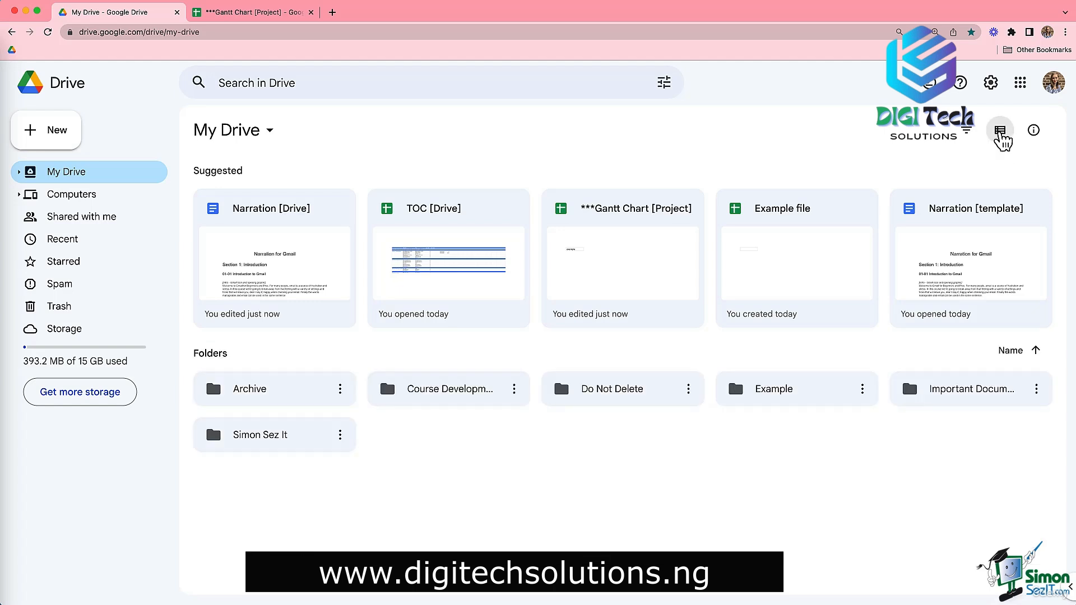
pyautogui.click(1001, 137)
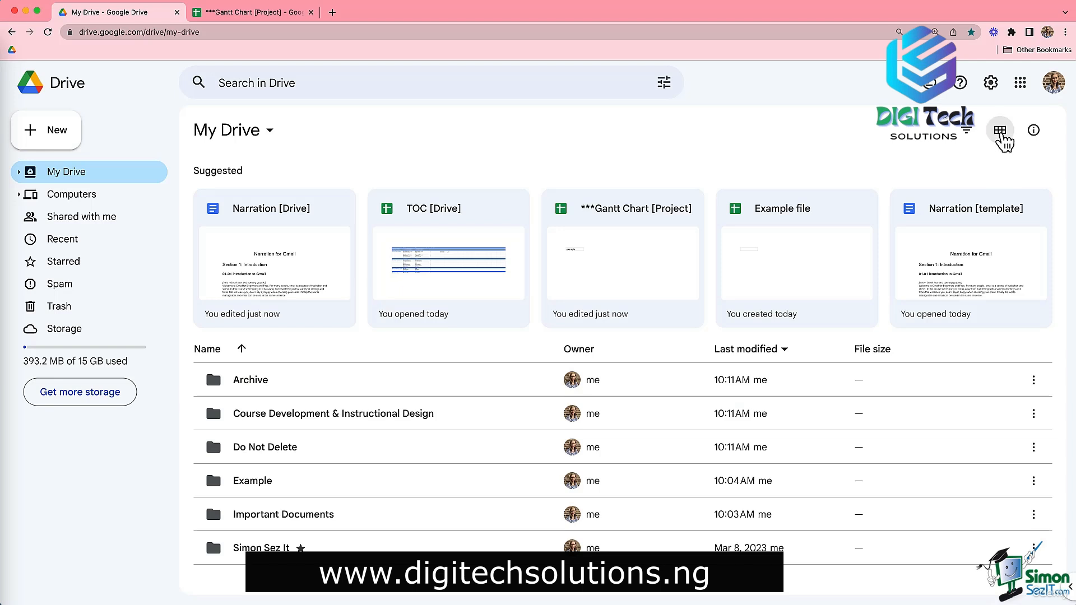
pyautogui.click(1001, 138)
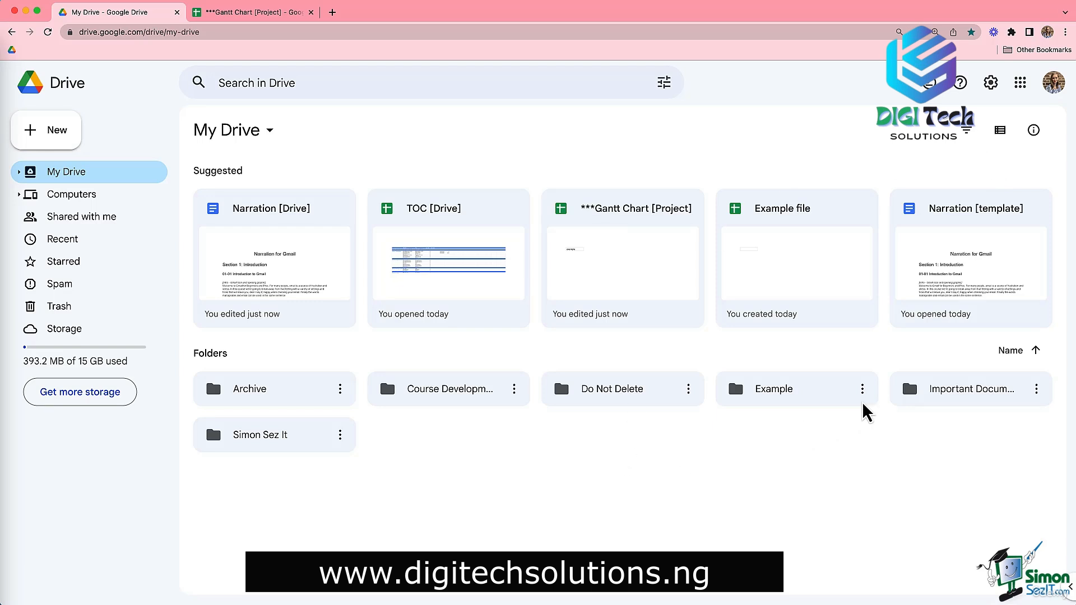
# Step: Open the 3. Project folder inside the Example folder and show its contents in list layout
pyautogui.doubleClick(824, 409)
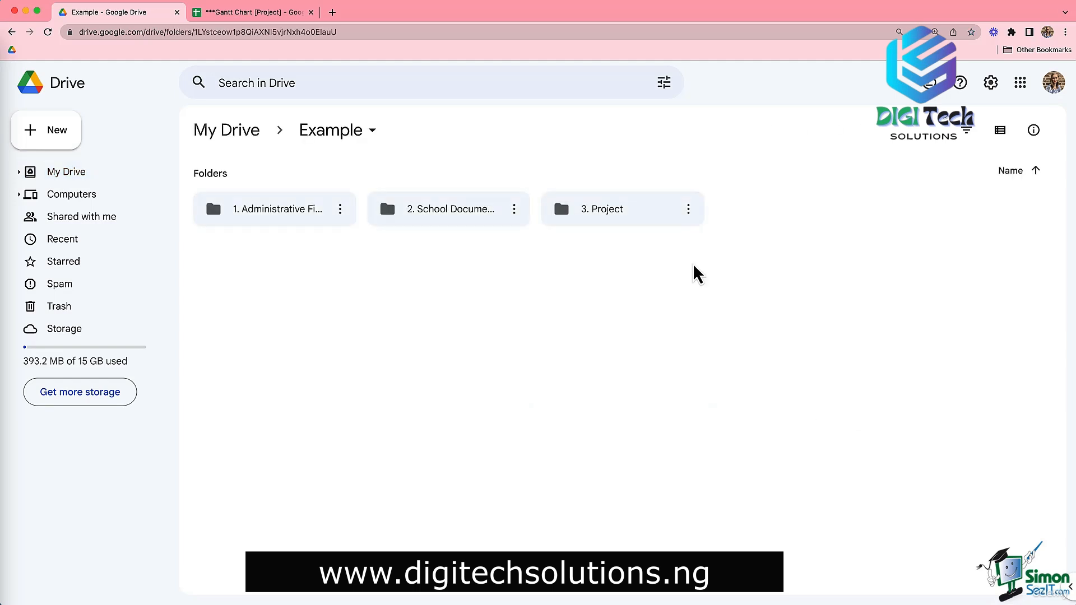
pyautogui.doubleClick(622, 217)
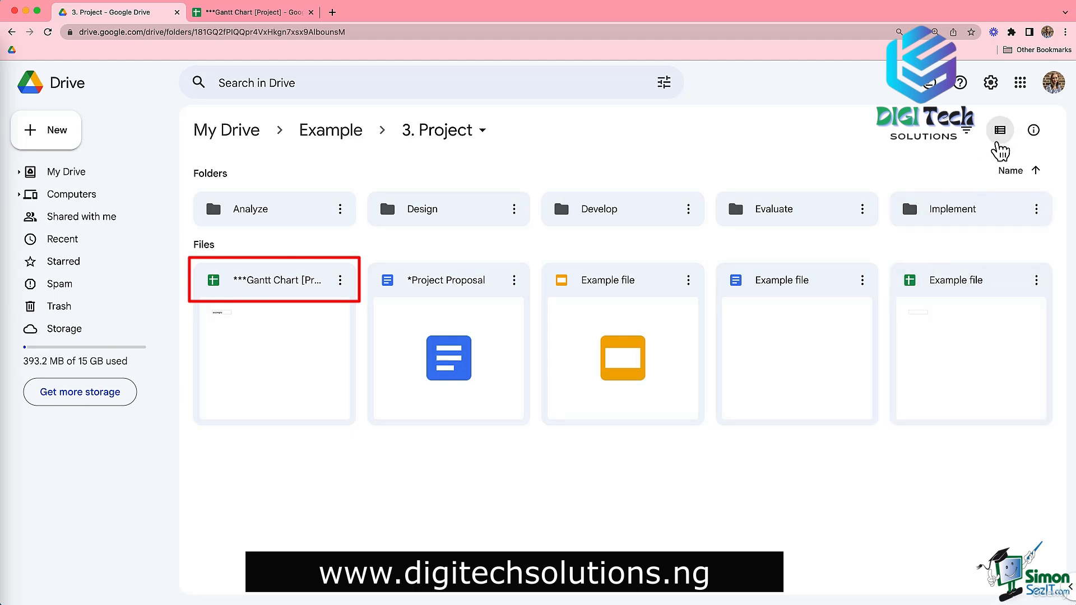
pyautogui.click(1000, 132)
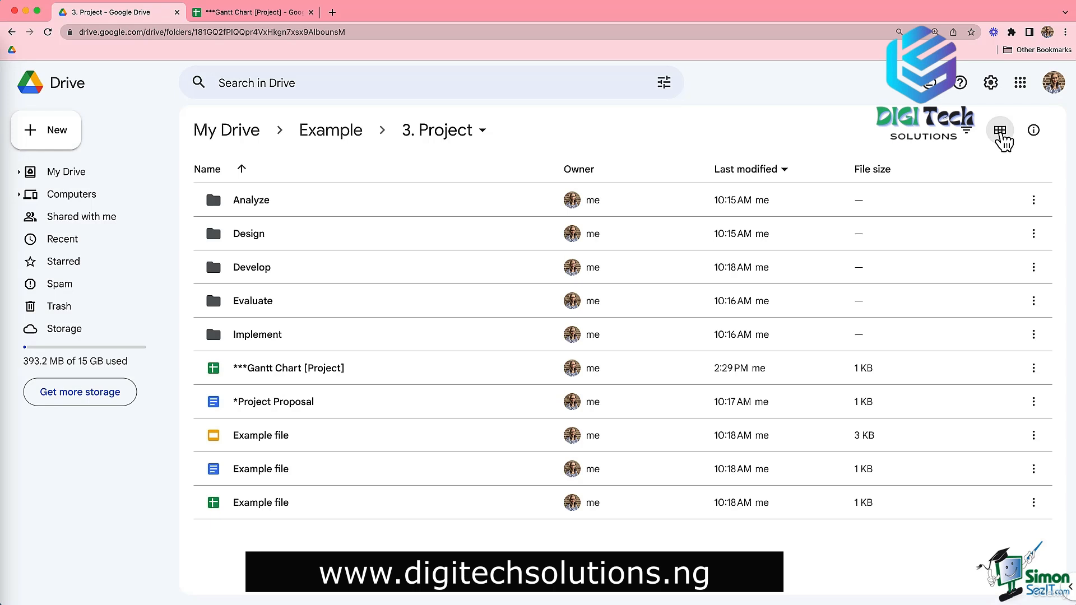
# Step: Switch to grid layout, return to the Example folder and show the details of its 3. Project folder
pyautogui.click(1001, 135)
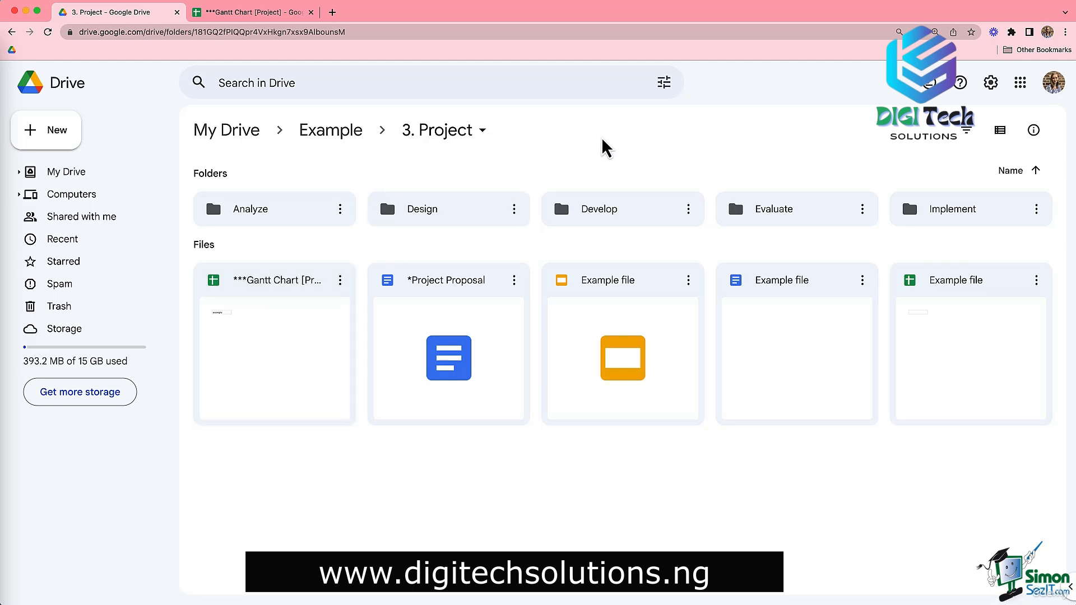
pyautogui.click(340, 133)
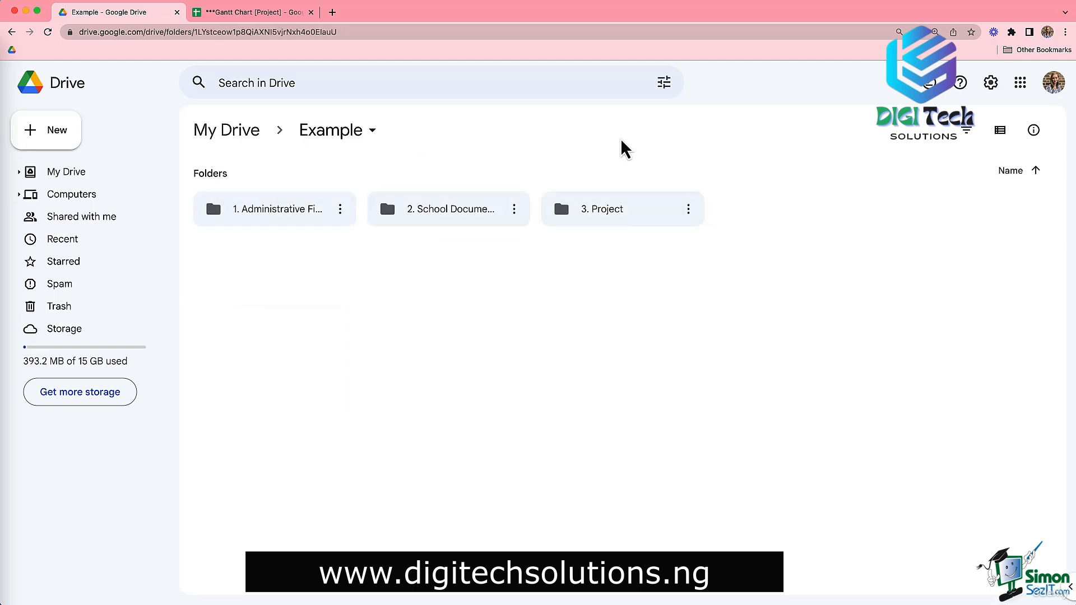
pyautogui.click(638, 215)
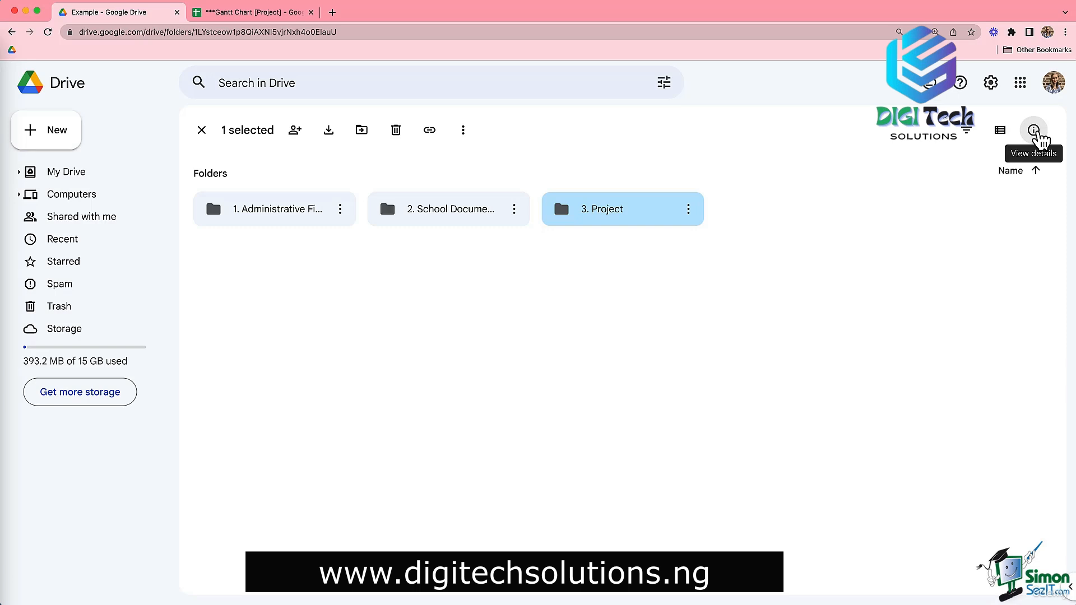
pyautogui.click(1034, 131)
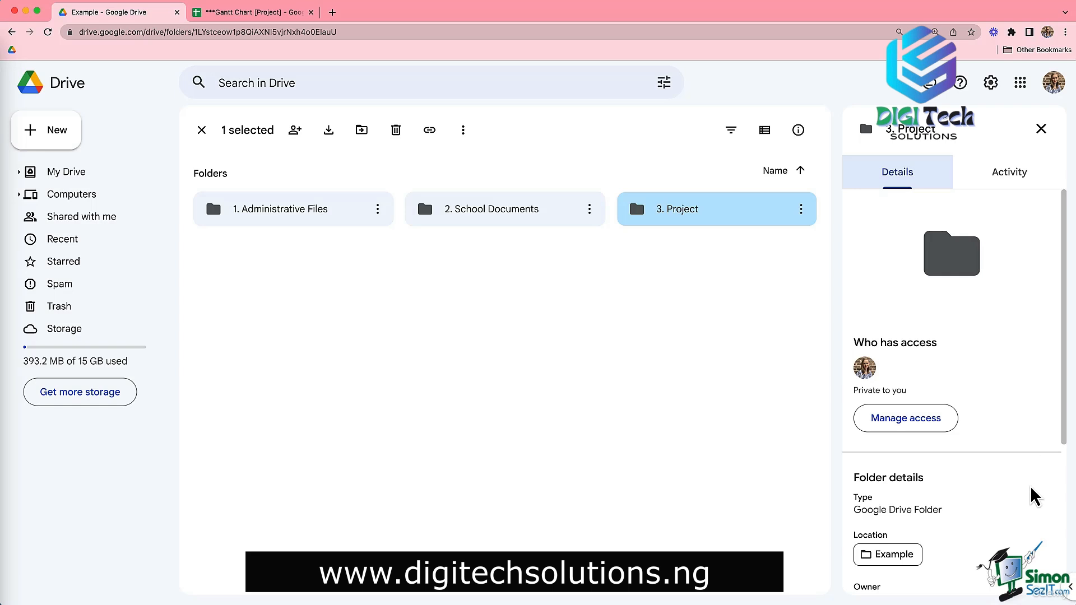
# Step: Add the description "This project is about....." to the 3. Project folder's details
pyautogui.scroll(-5, 1036, 496)
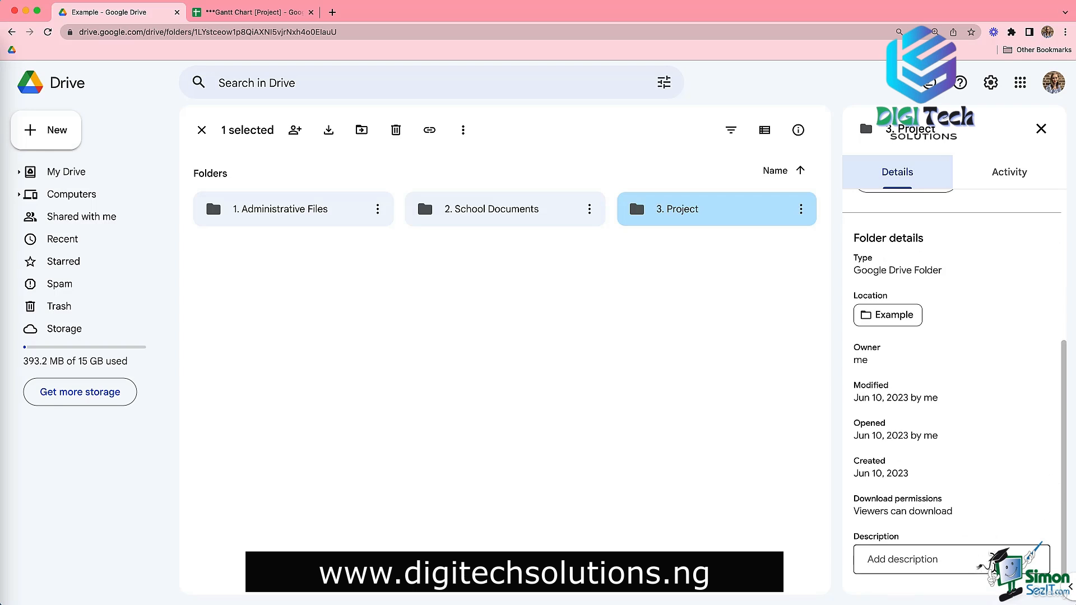
pyautogui.click(1006, 555)
pyautogui.write('This p')
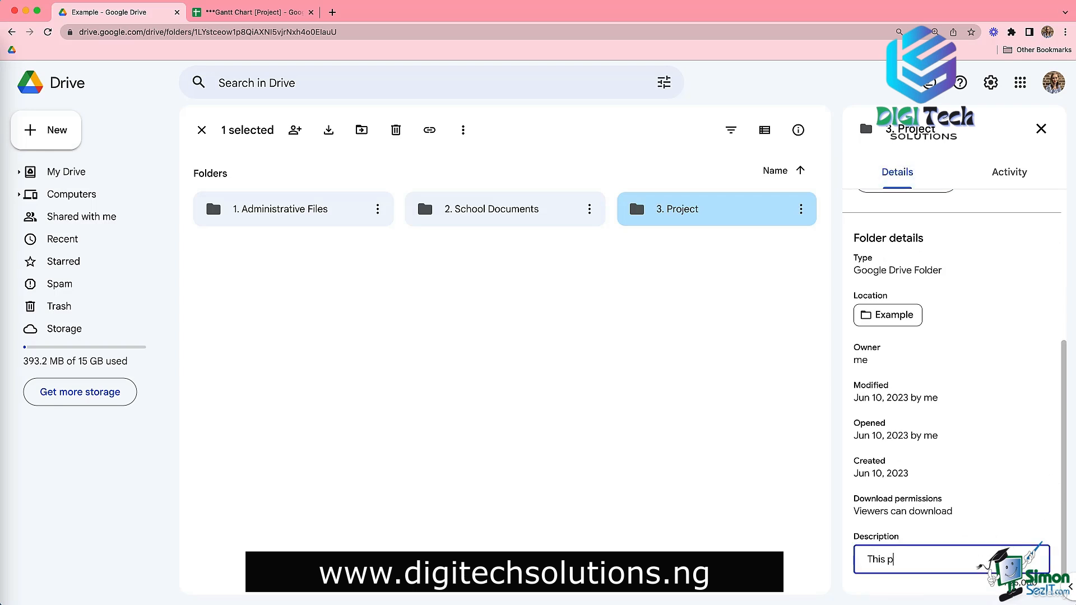
pyautogui.write('roject is about.....')
pyautogui.click(1018, 493)
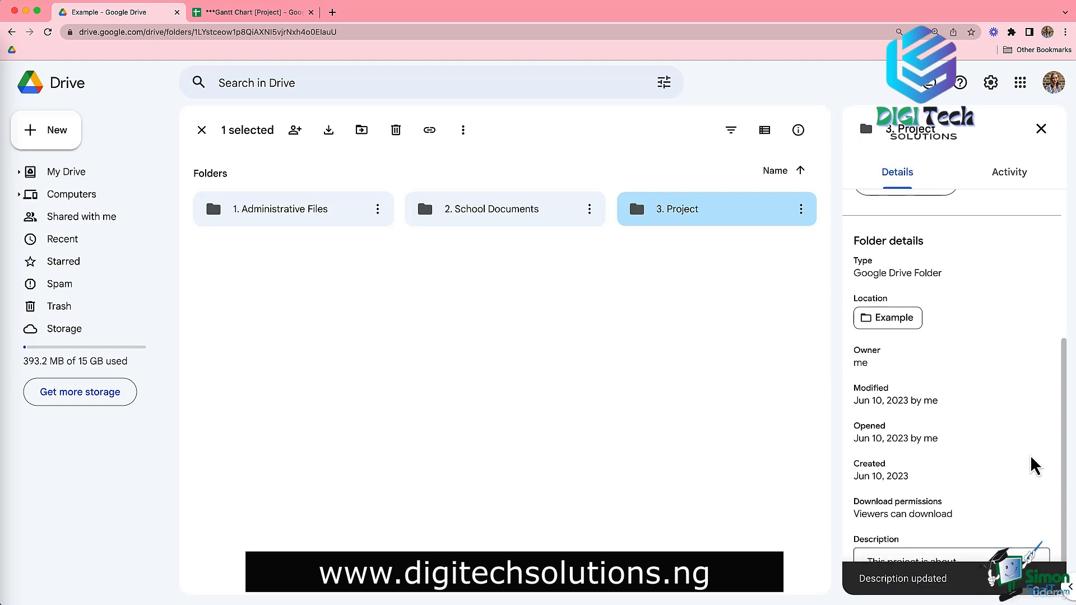
# Step: Review the activity history of the 3. Project folder
pyautogui.scroll(4, 1033, 457)
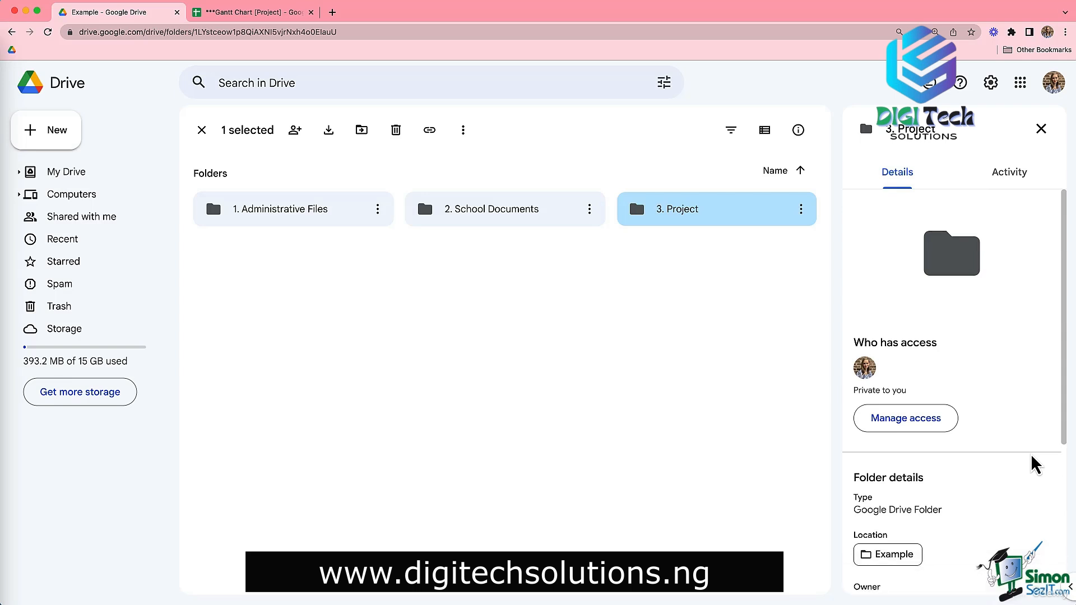
pyautogui.click(1008, 185)
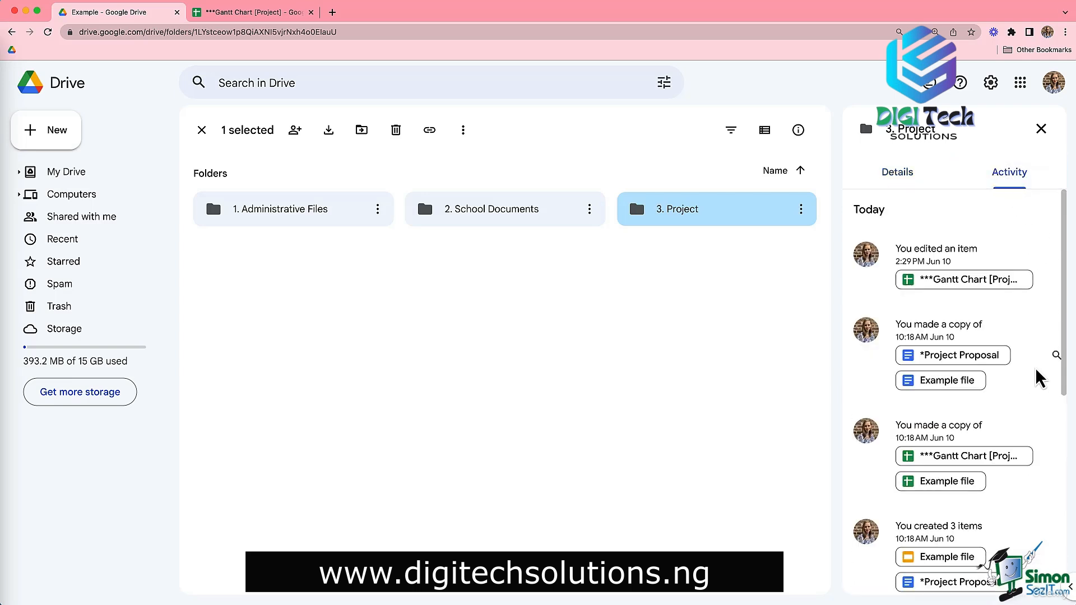
pyautogui.scroll(-1, 1040, 378)
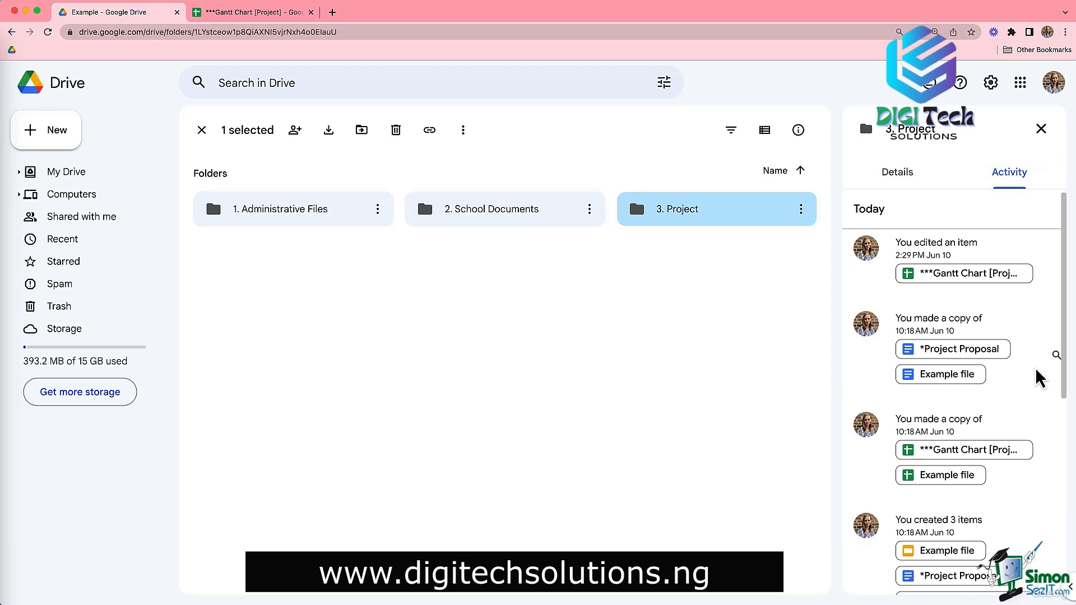
pyautogui.scroll(-2, 1039, 378)
pyautogui.scroll(-3, 1040, 378)
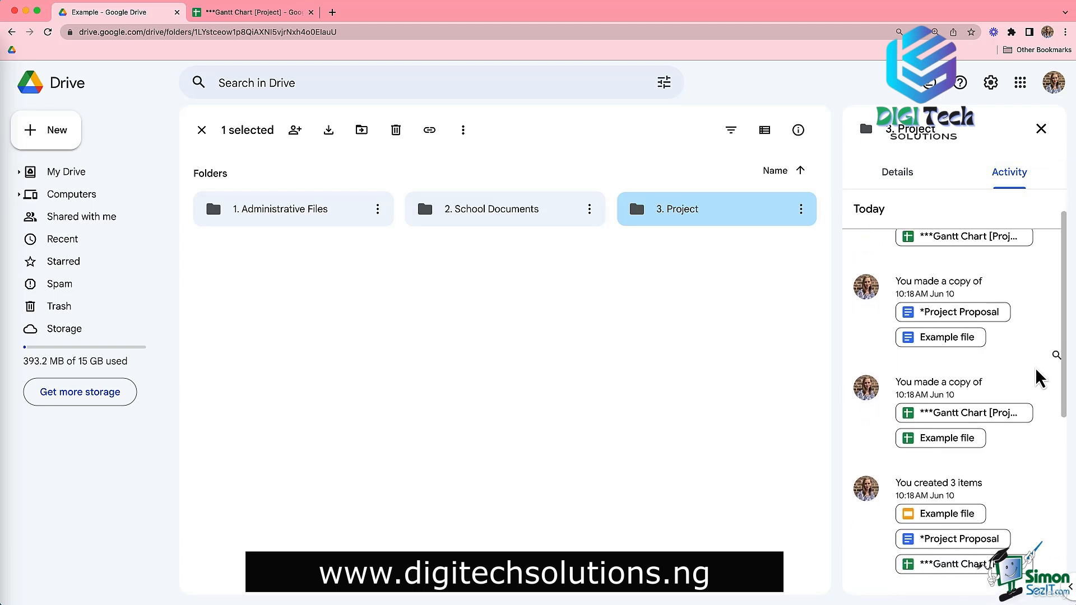
pyautogui.scroll(-2, 1040, 378)
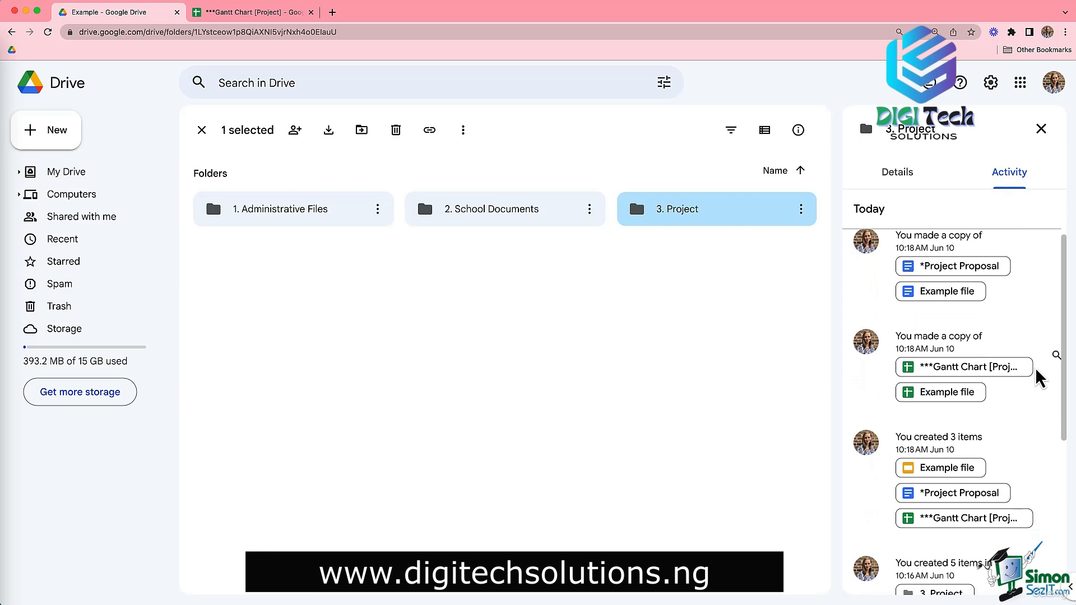
pyautogui.scroll(-1, 1040, 379)
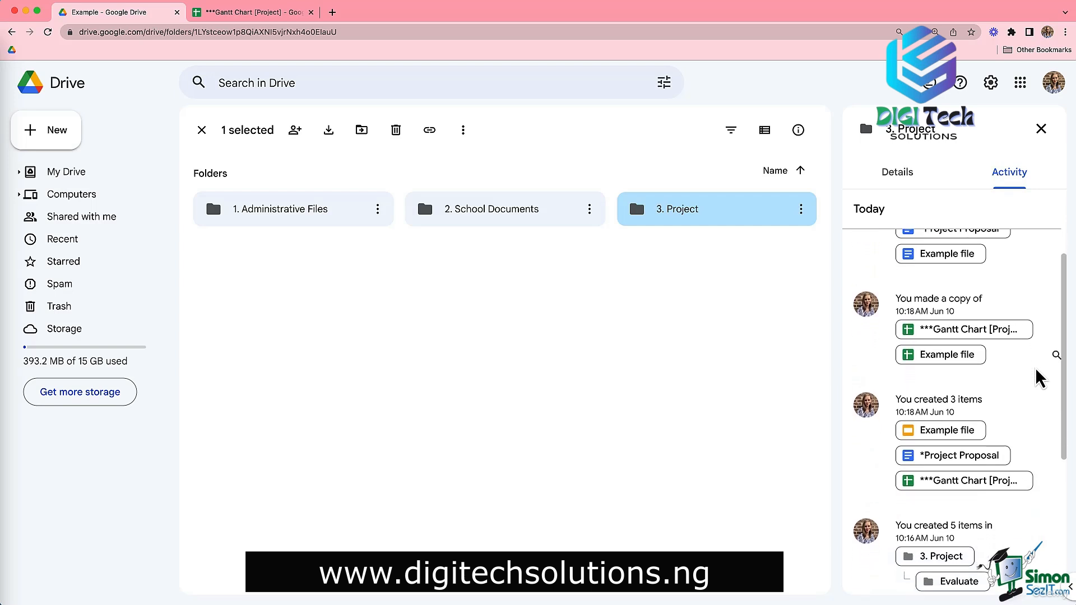
pyautogui.scroll(4, 1040, 378)
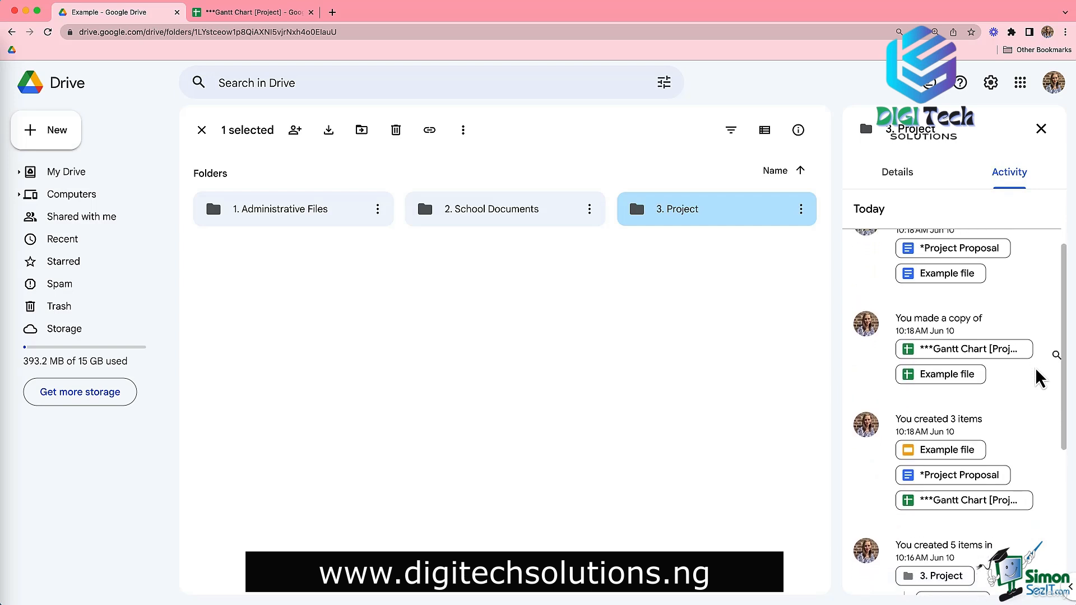
pyautogui.scroll(5, 1037, 372)
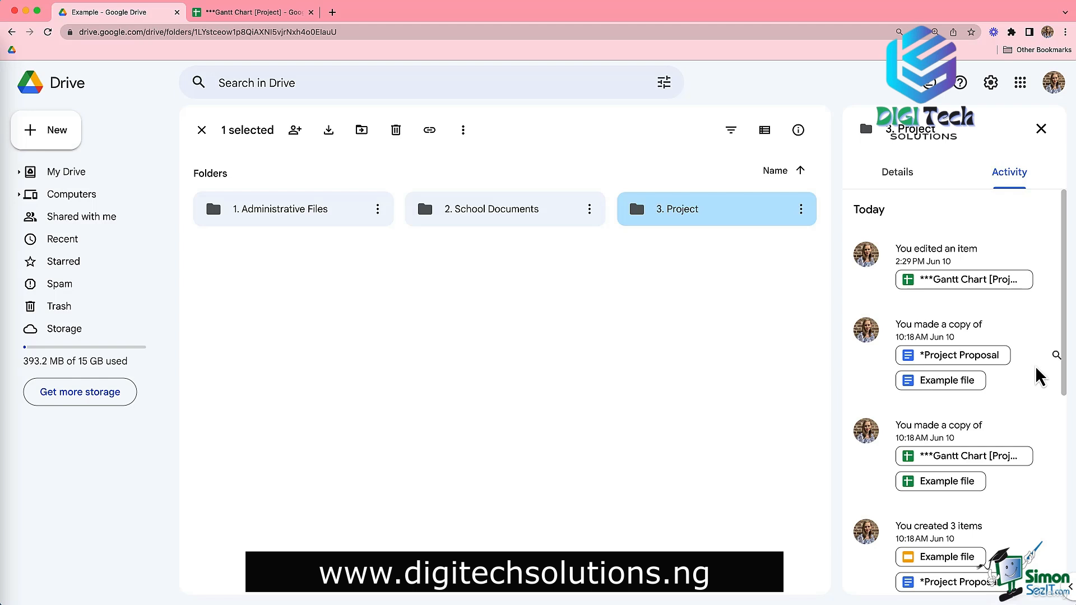
# Step: Open the 3. Project folder, view the activity of the ***Gantt Chart [Project] file and hide the details
pyautogui.doubleClick(712, 216)
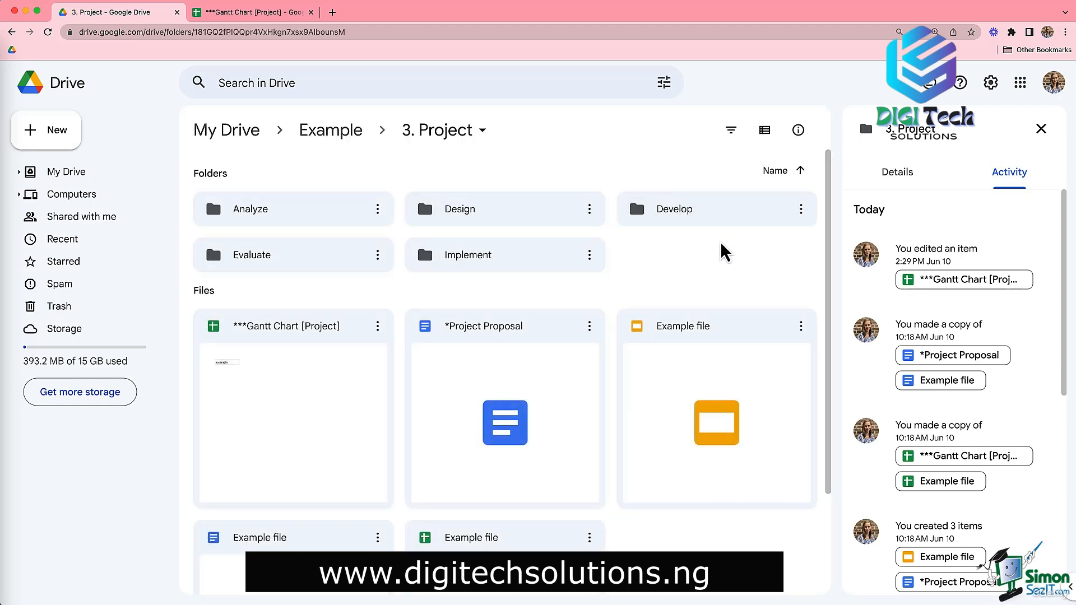
pyautogui.click(316, 350)
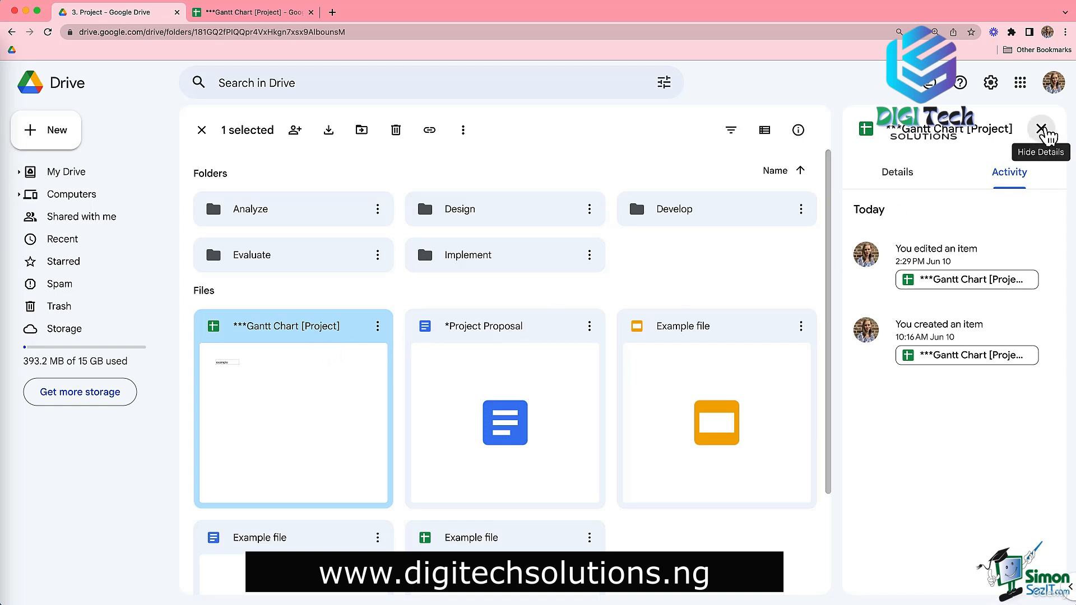
pyautogui.click(1041, 130)
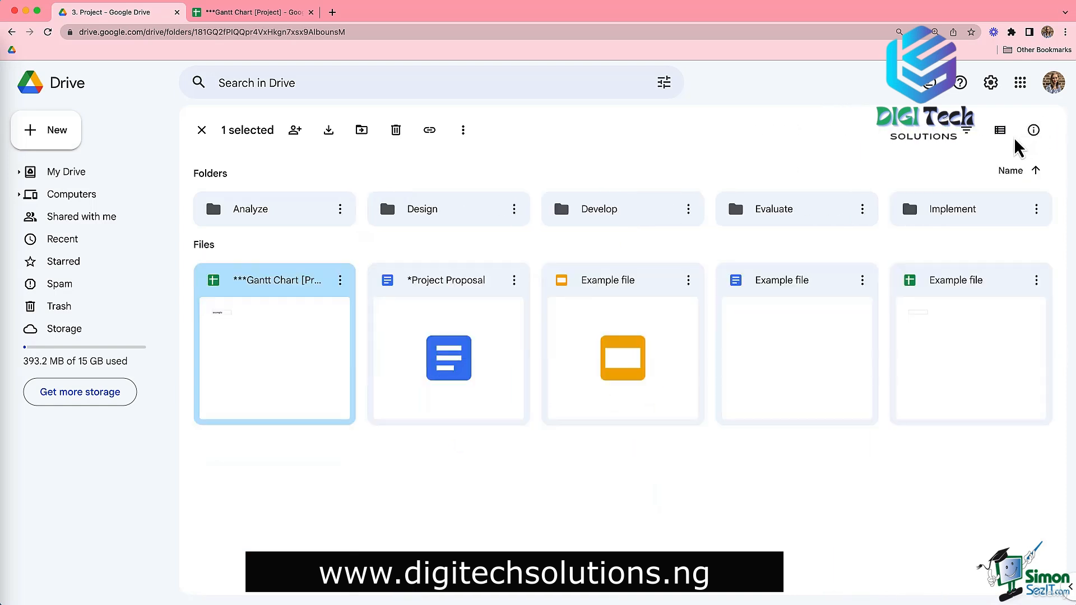
# Step: In list layout, view the activity of Implement, ***Gantt Chart [Project] and *Project Proposal one after another, leaving the details hidden
pyautogui.click(1012, 138)
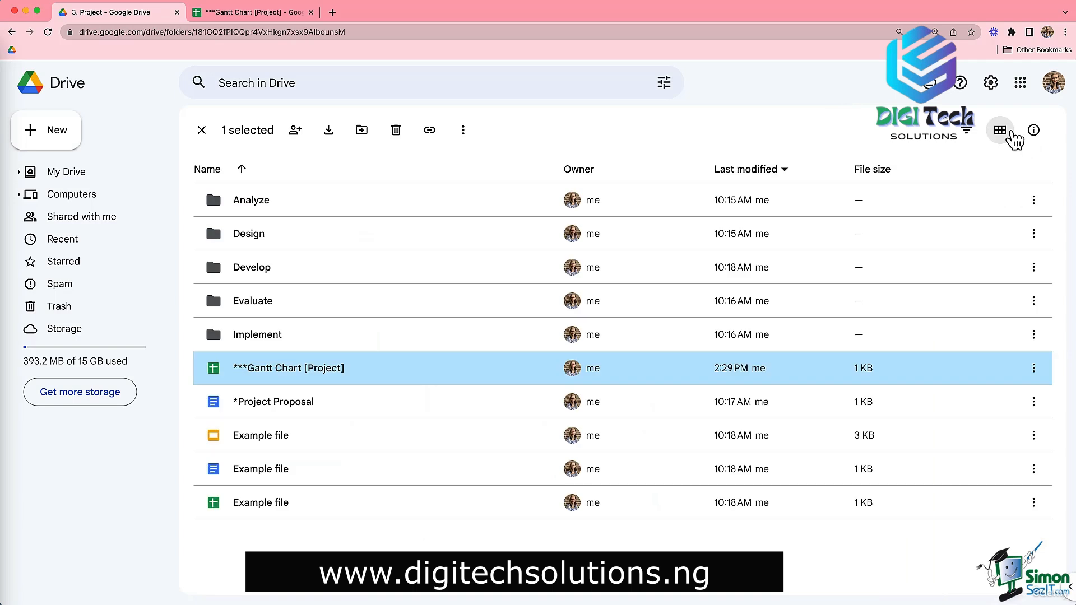
pyautogui.click(259, 347)
pyautogui.click(1034, 130)
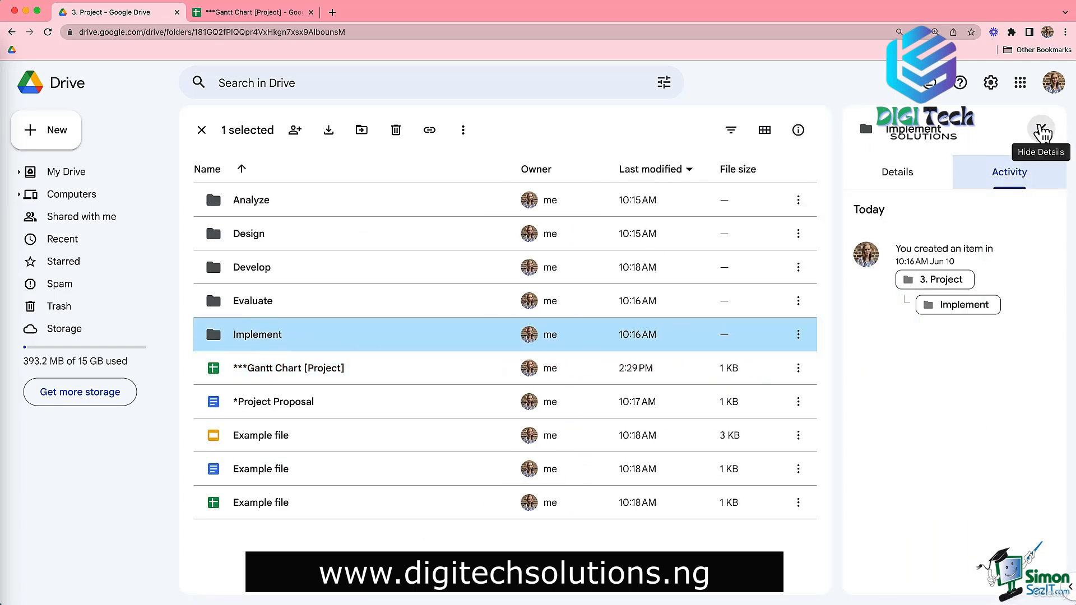
pyautogui.click(282, 379)
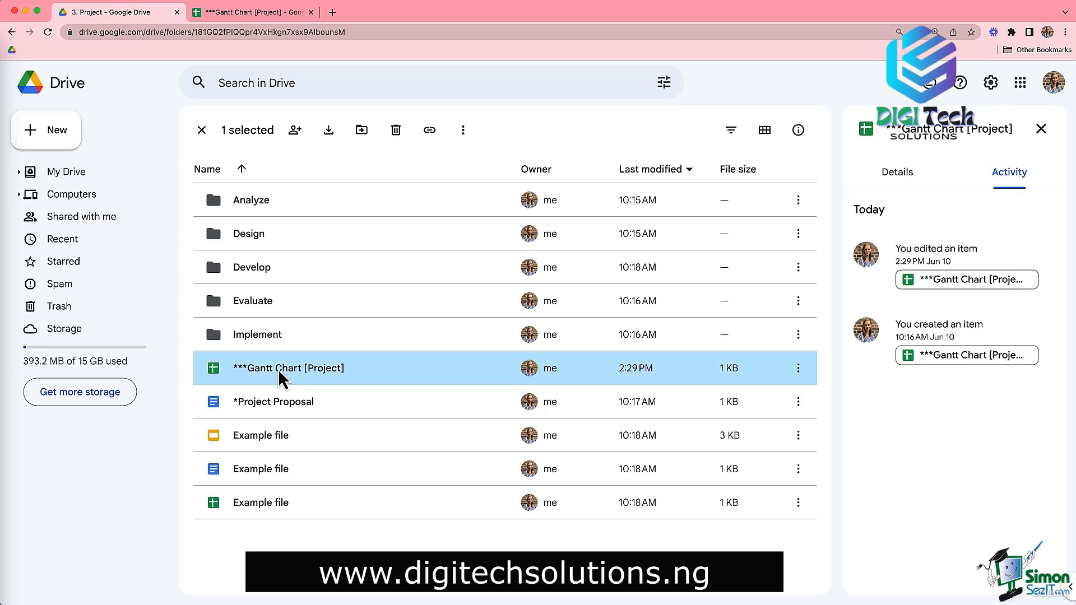
pyautogui.click(291, 413)
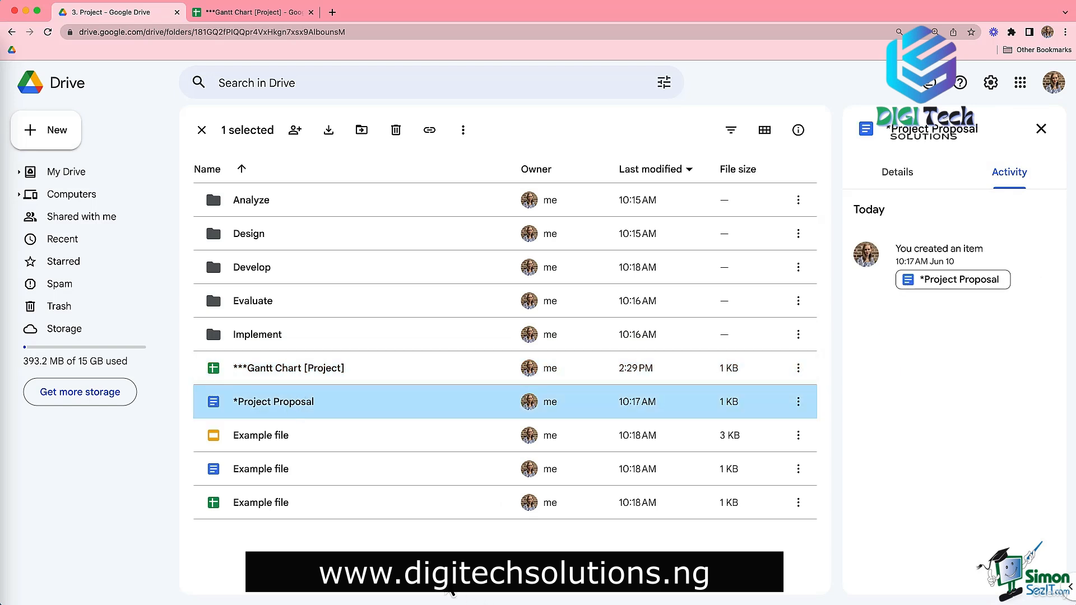
pyautogui.click(444, 577)
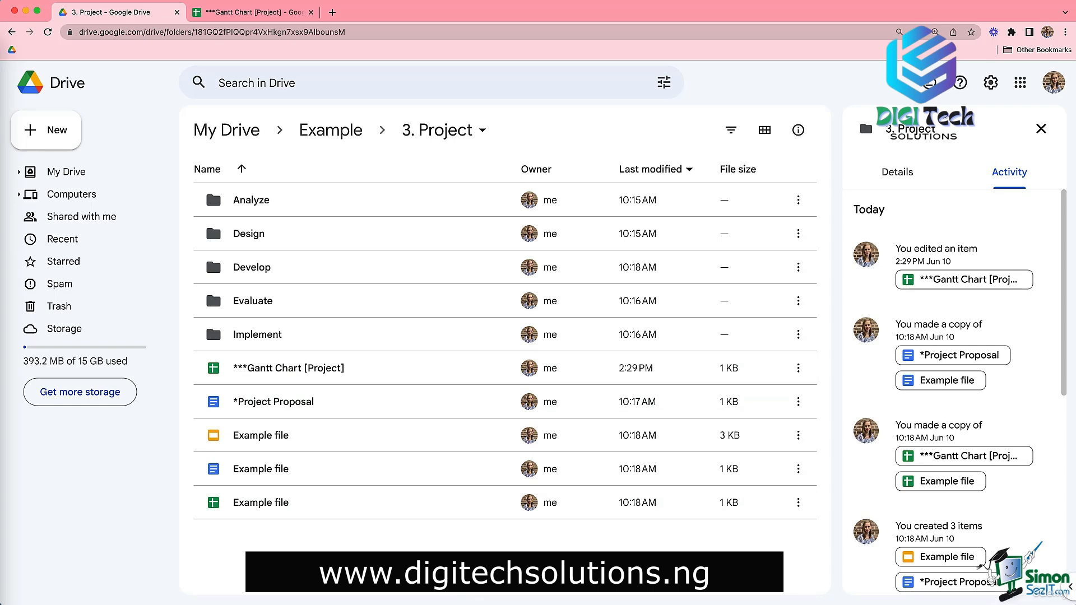
pyautogui.click(1040, 129)
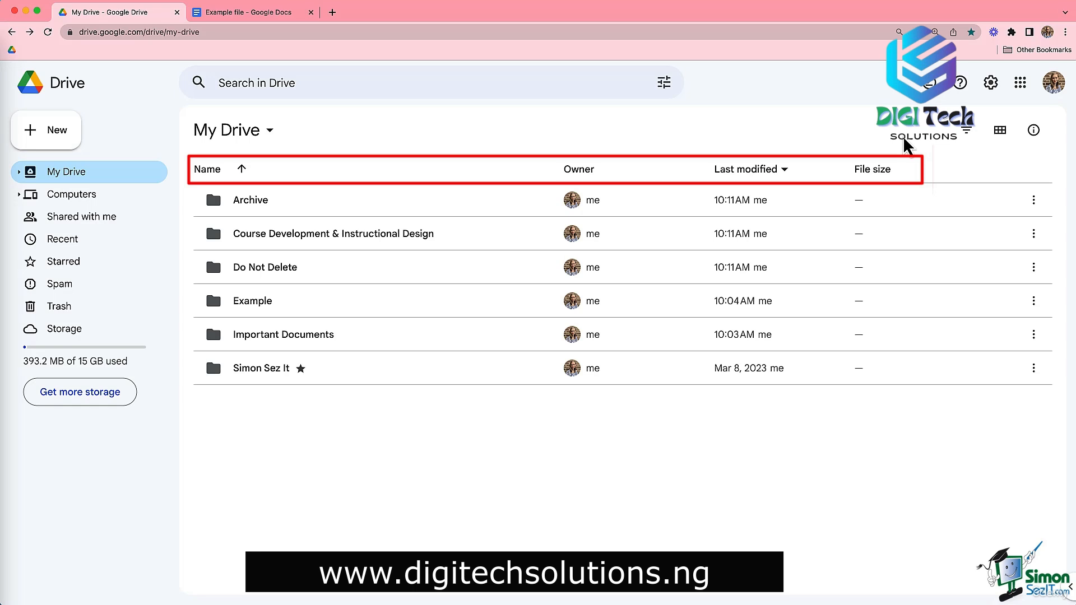
# Step: Switch My Drive to the grid layout and back to the list layout
pyautogui.click(1001, 132)
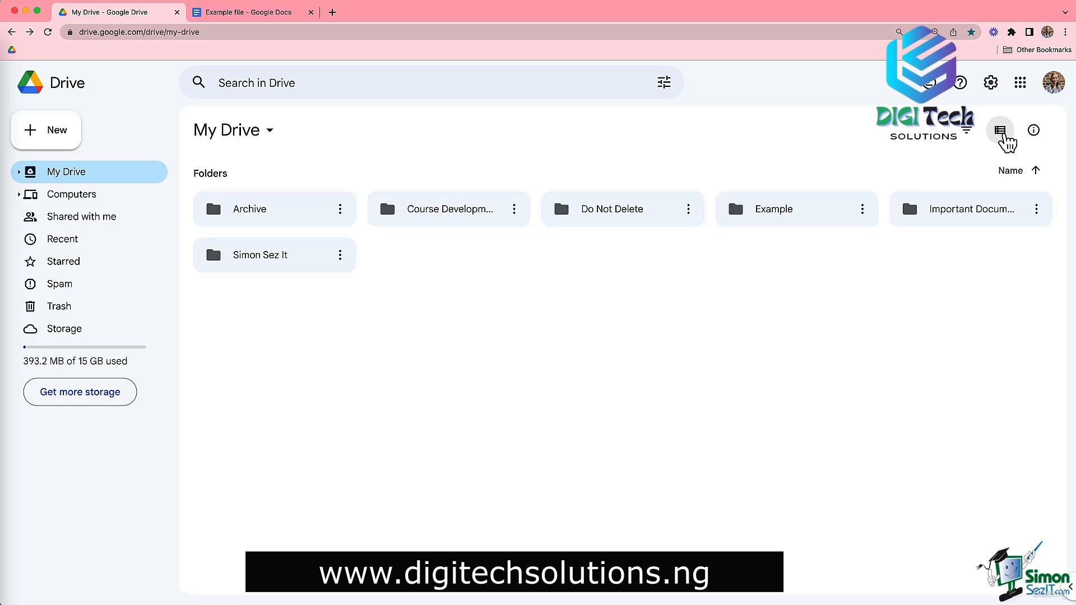
pyautogui.click(1001, 132)
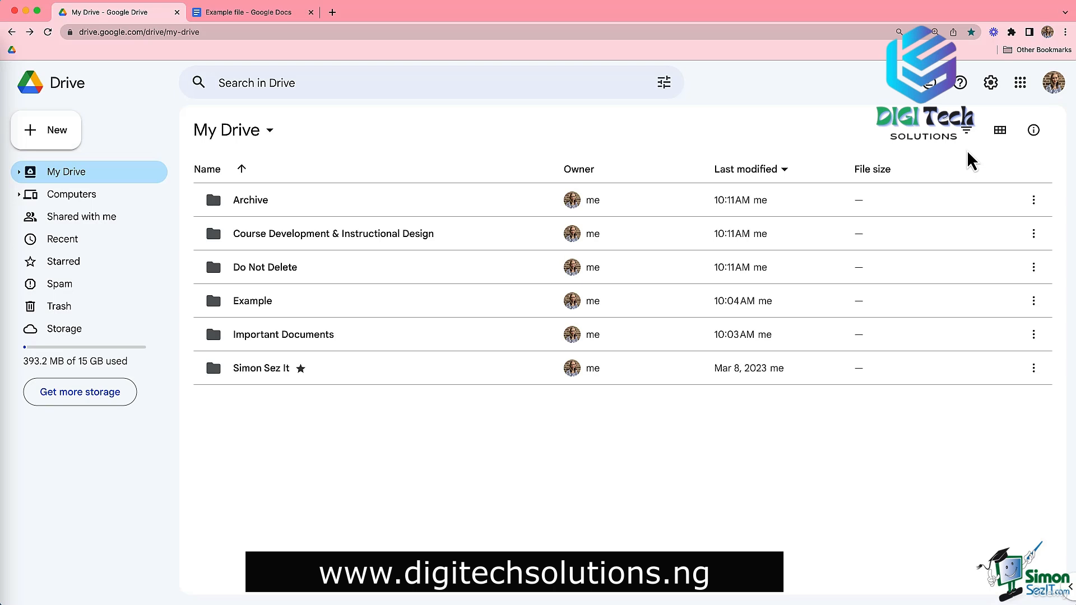
# Step: Examine the available actions for the Archive folder, the Implement folder and the *Project Proposal file
pyautogui.moveTo(951, 211)
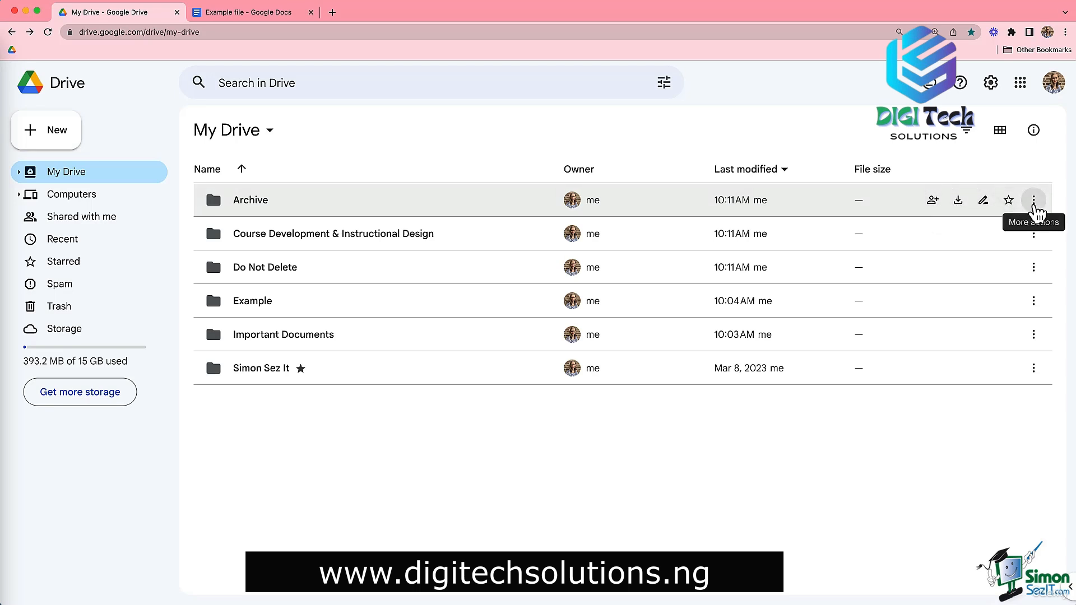
pyautogui.click(1034, 200)
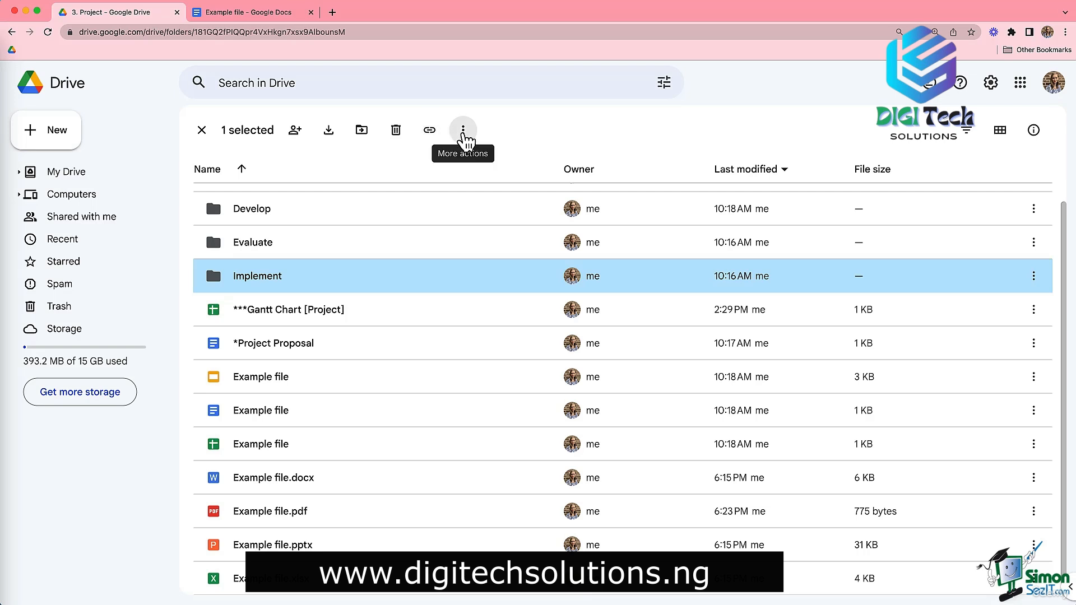
pyautogui.click(464, 135)
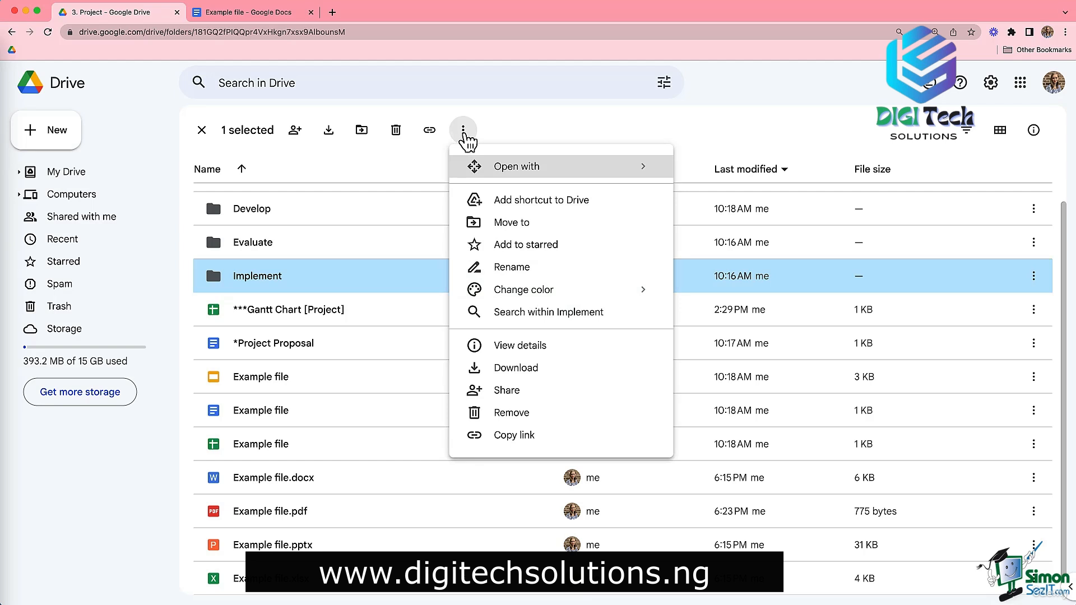
pyautogui.click(504, 141)
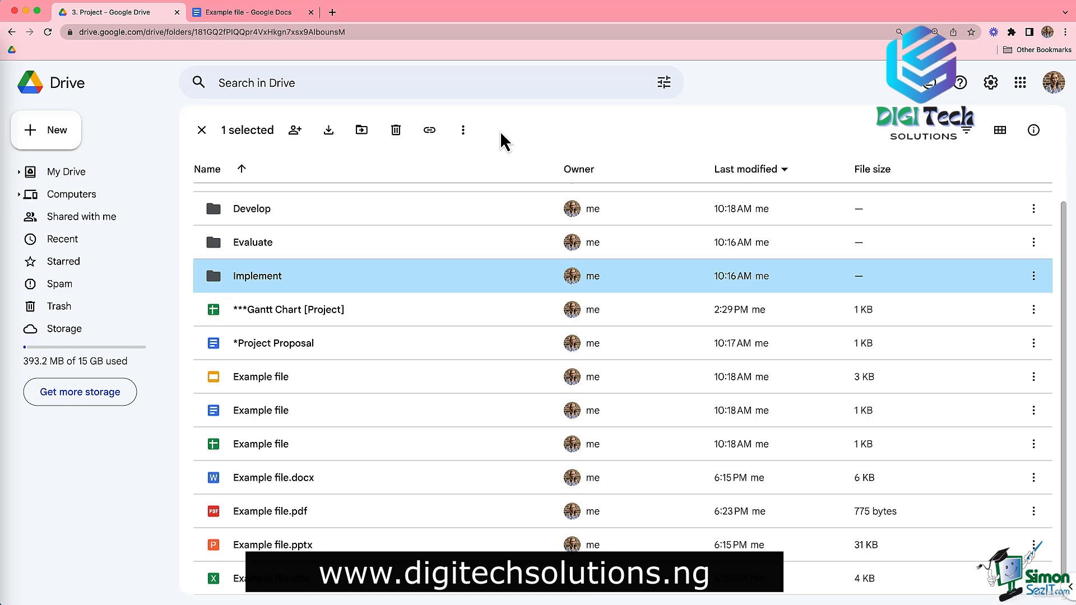
pyautogui.rightClick(419, 347)
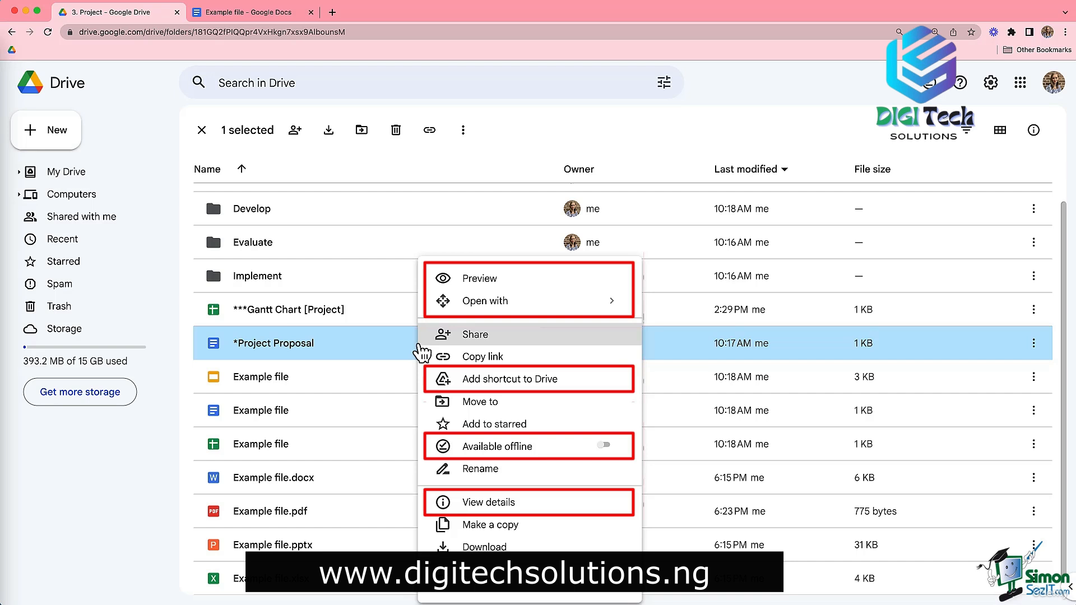
pyautogui.click(192, 370)
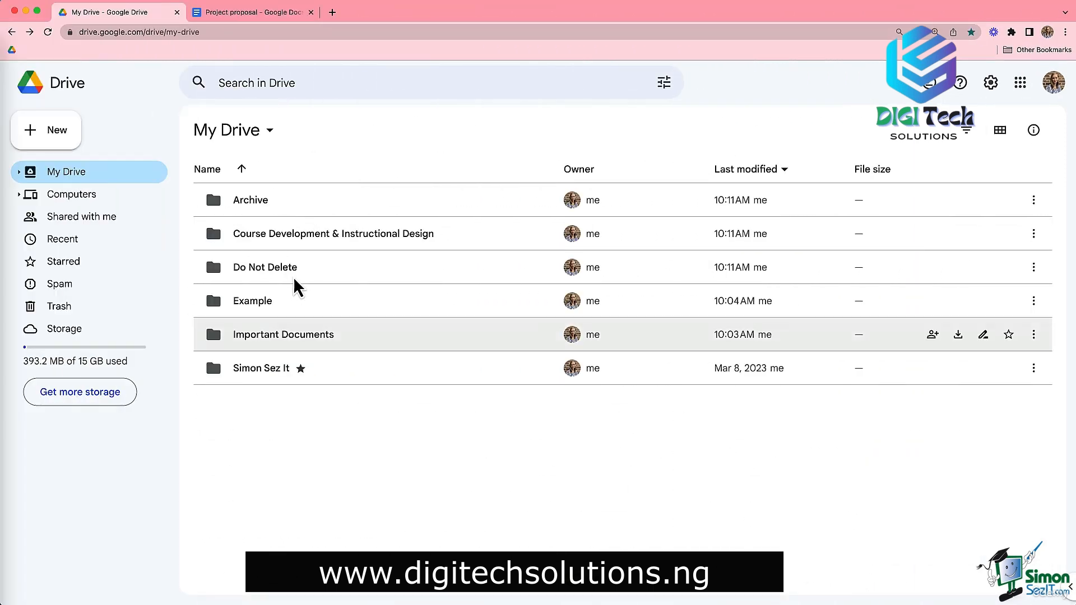
# Step: Examine the options for creating or uploading new items in My Drive
pyautogui.click(61, 133)
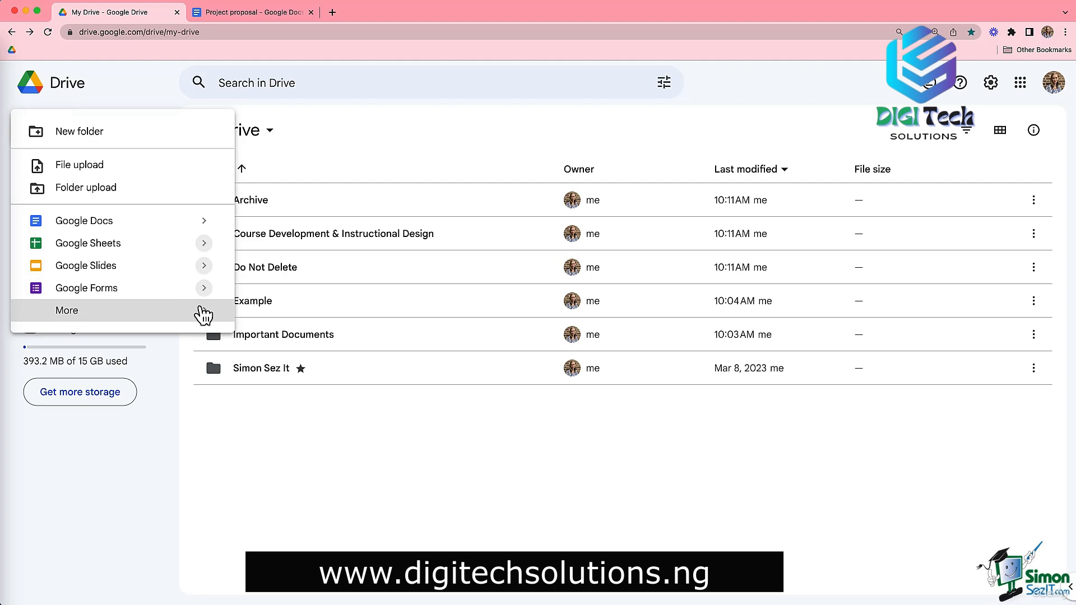
pyautogui.moveTo(205, 318)
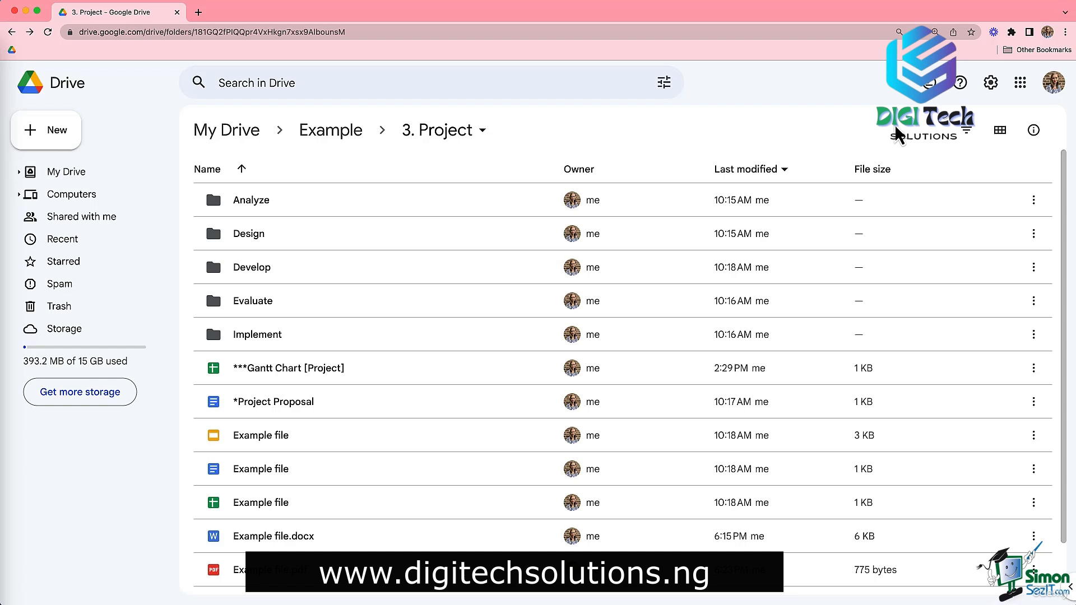
# Step: Show the Offline preview setting while in the 3. Project folder
pyautogui.click(929, 85)
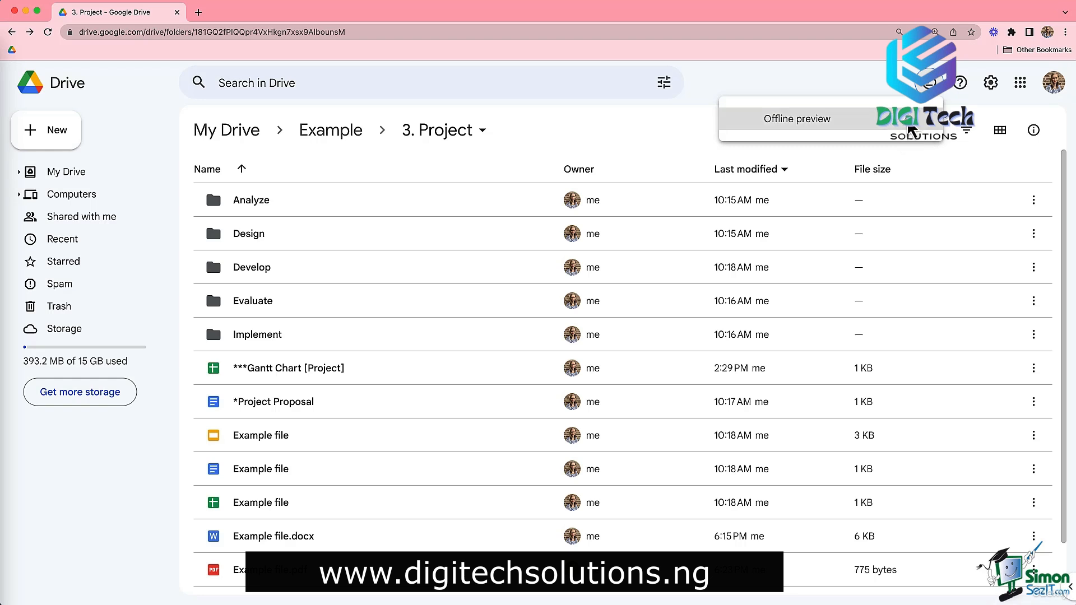
# Step: Turn on Offline preview to check which files in the 3. Project folder are available offline, and turn it back off
pyautogui.click(911, 127)
pyautogui.scroll(-2, 658, 303)
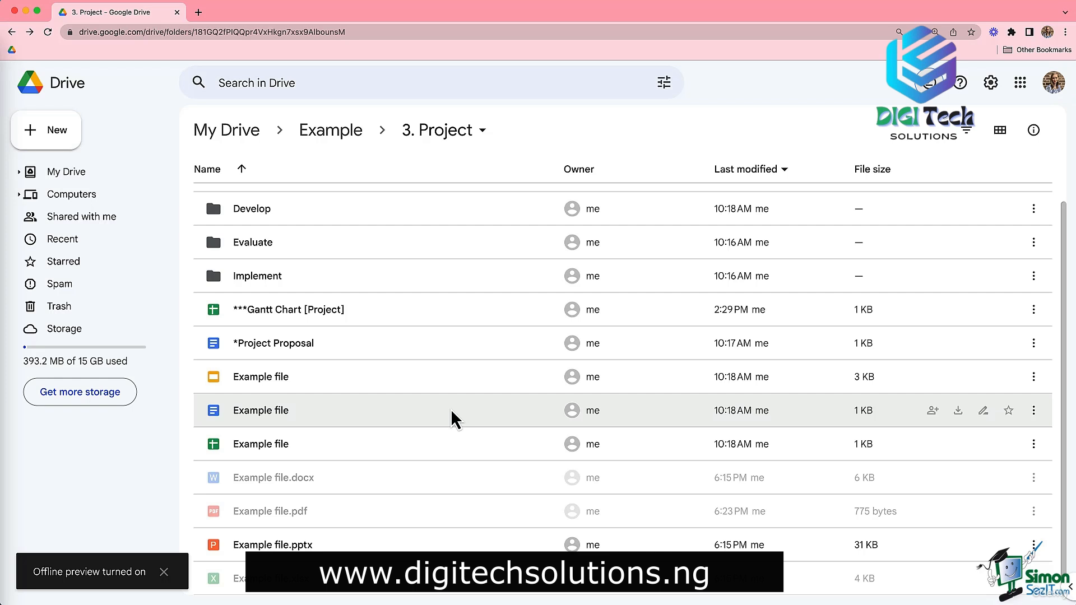
pyautogui.scroll(2, 453, 420)
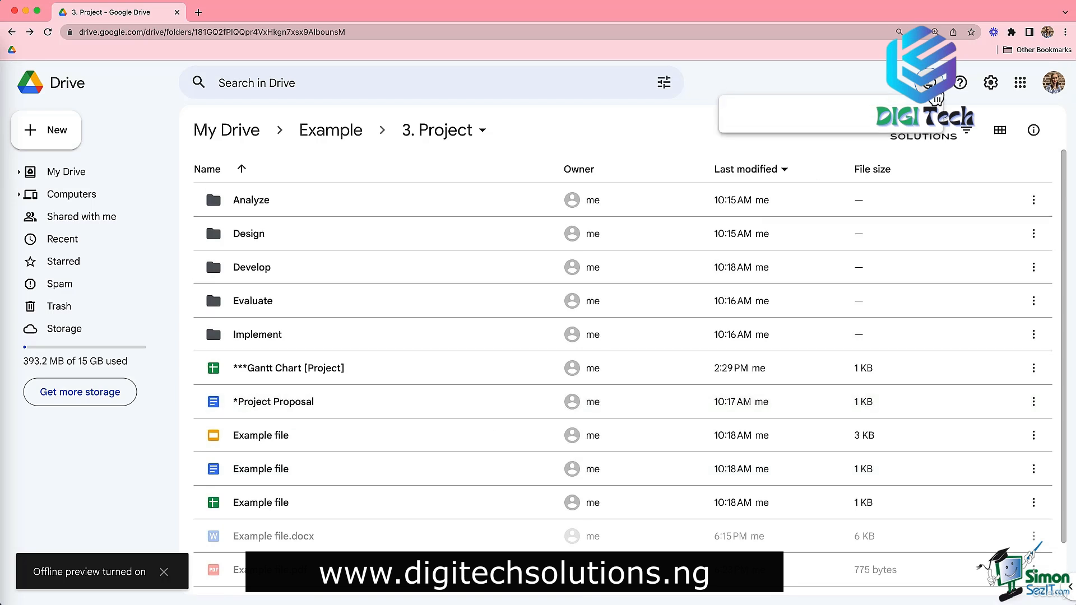
pyautogui.scroll(-2, 384, 389)
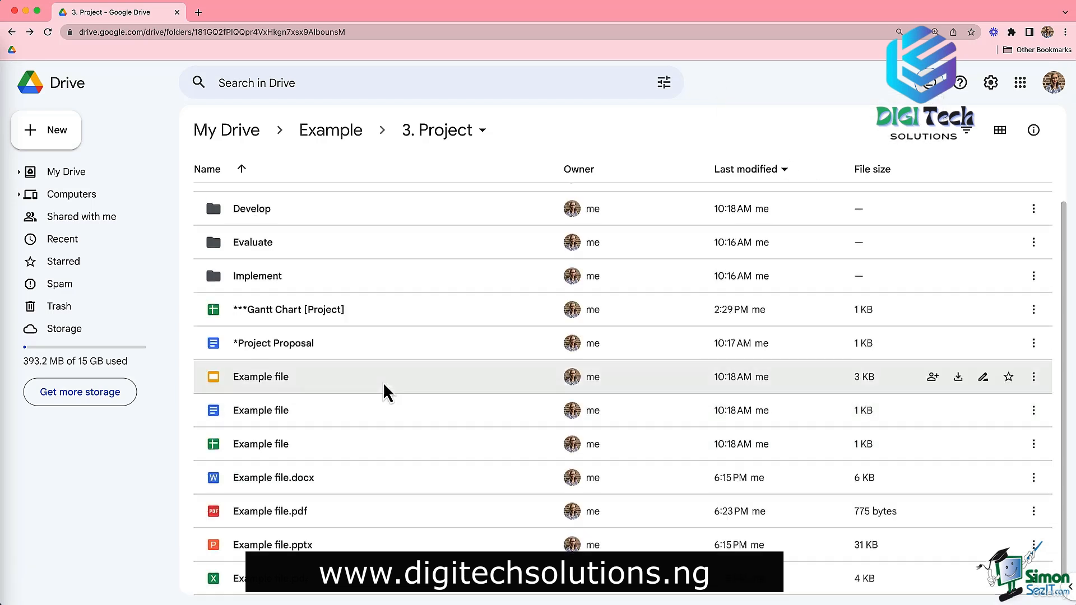
# Step: Make Example file.pptx available offline and turn on Offline preview to check its availability
pyautogui.rightClick(279, 555)
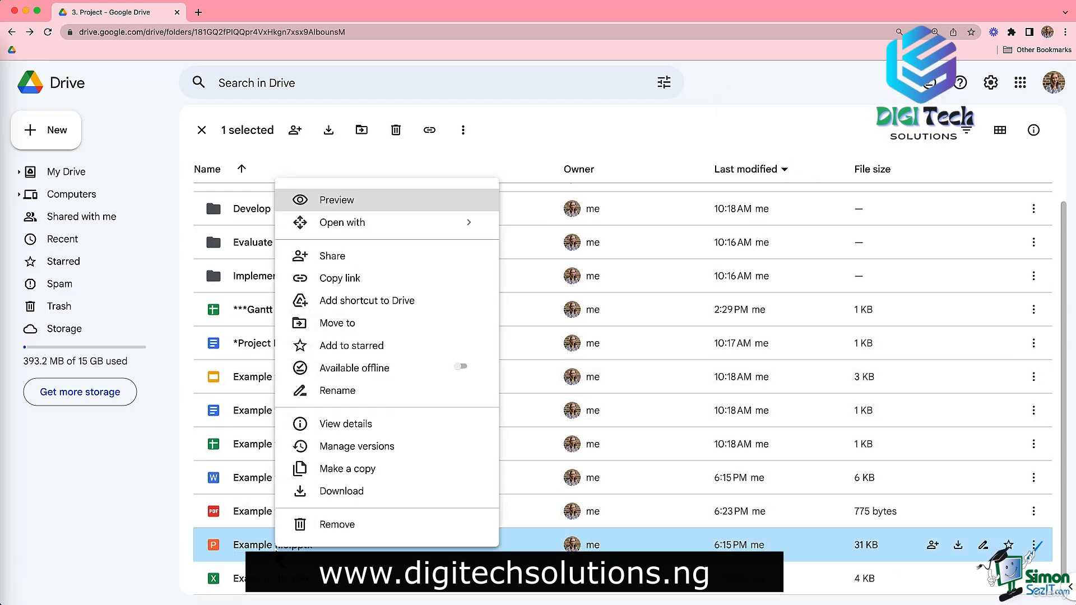
pyautogui.click(457, 368)
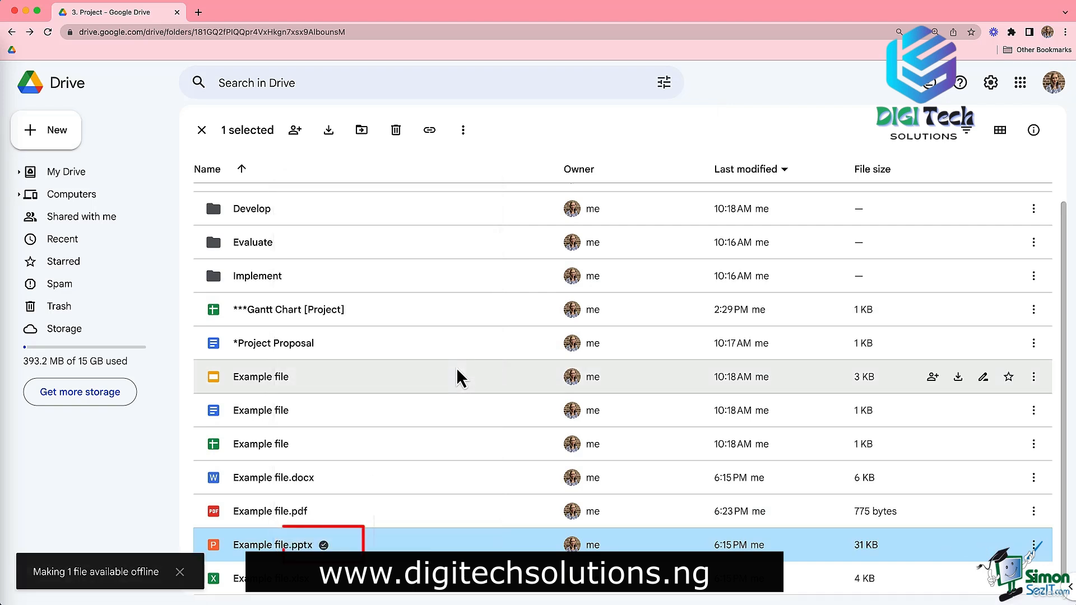
pyautogui.click(929, 84)
pyautogui.click(910, 128)
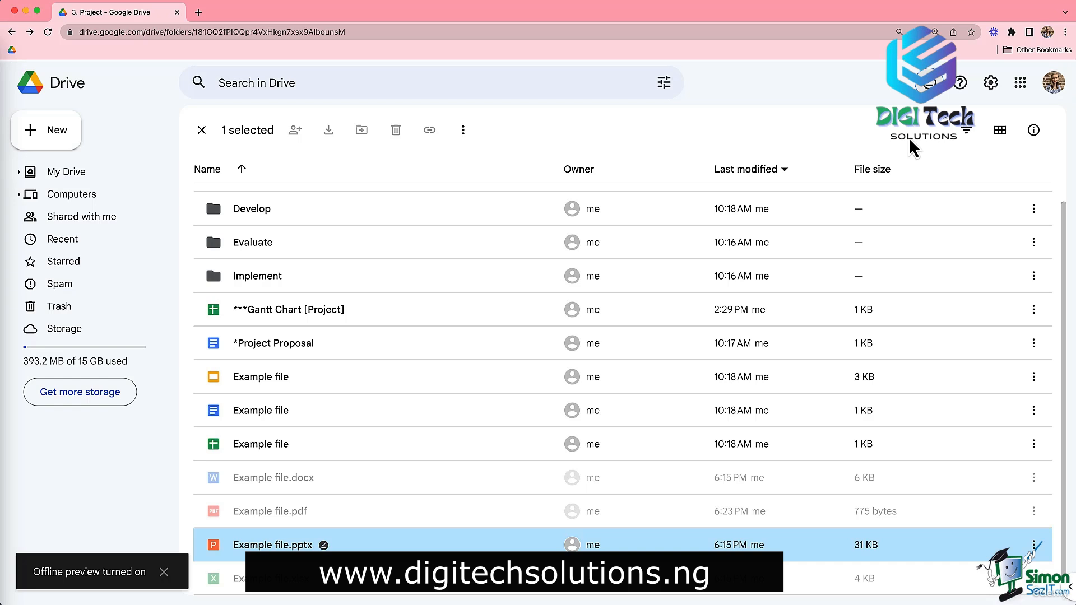
# Step: Look over the available help options and open the Drive settings
pyautogui.click(961, 85)
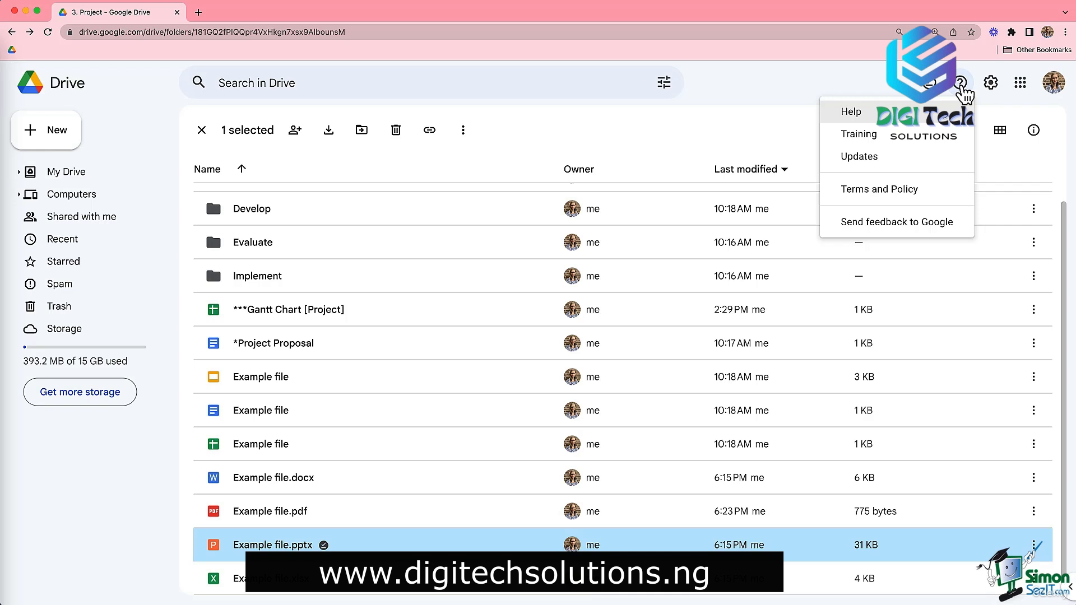
pyautogui.click(962, 84)
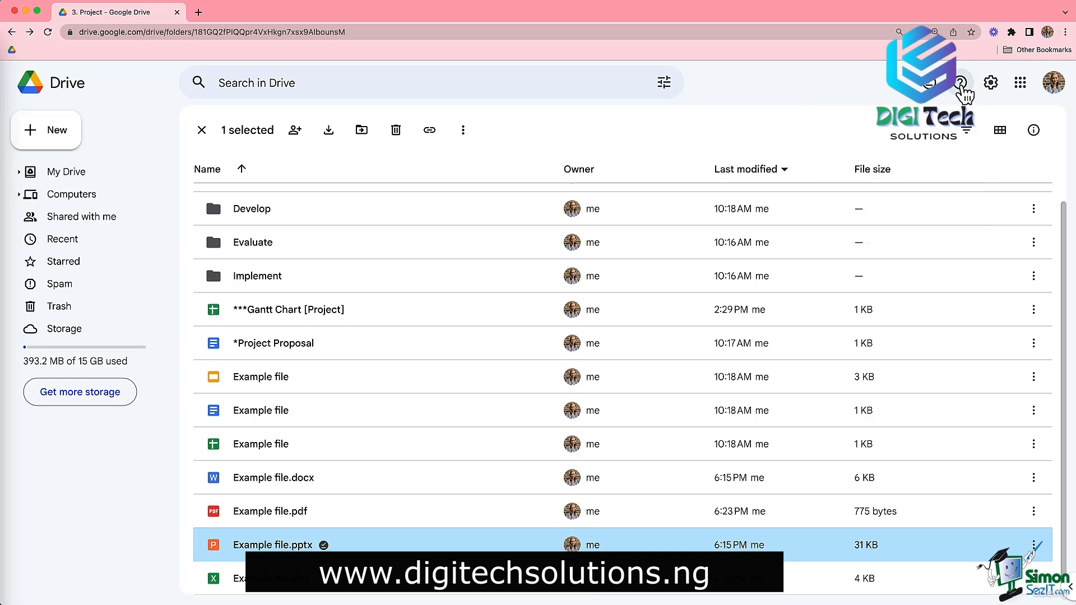
pyautogui.click(995, 87)
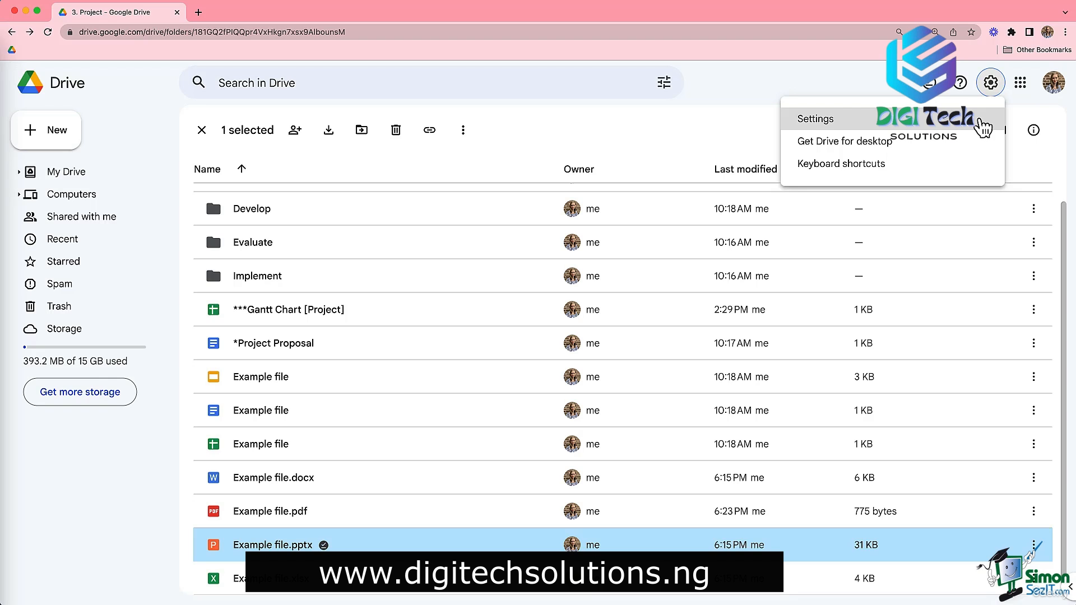
pyautogui.click(982, 122)
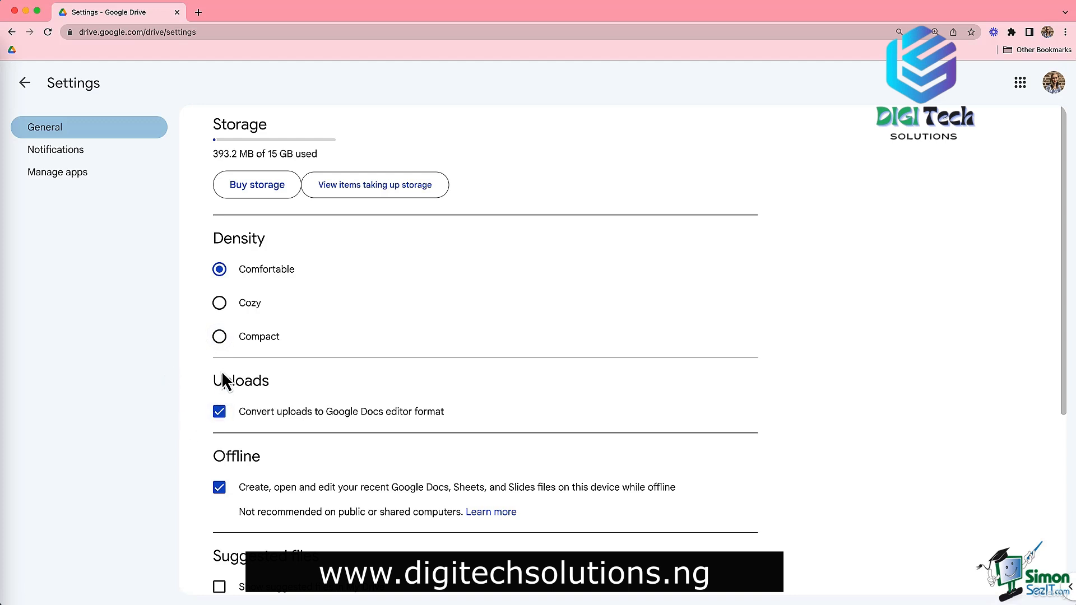
# Step: Try the Compact density, return it to Comfortable, and turn off converting uploads to Google Docs editor format
pyautogui.click(220, 338)
pyautogui.click(220, 271)
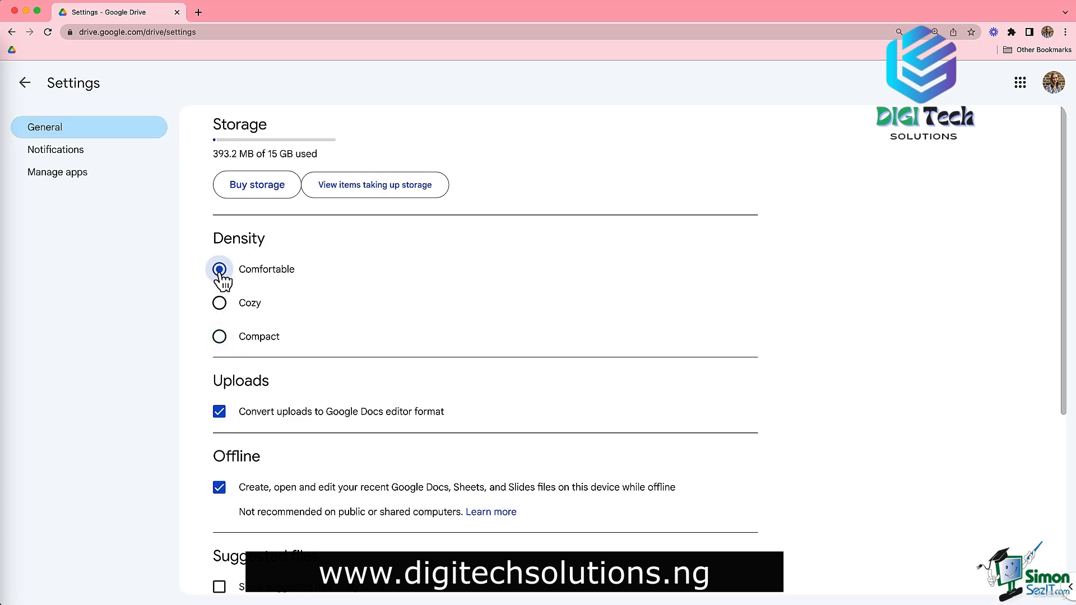
pyautogui.click(219, 413)
pyautogui.click(217, 417)
pyautogui.click(218, 418)
# Step: Turn offline access to recent Docs, Sheets and Slides files off and back on
pyautogui.scroll(-3, 207, 414)
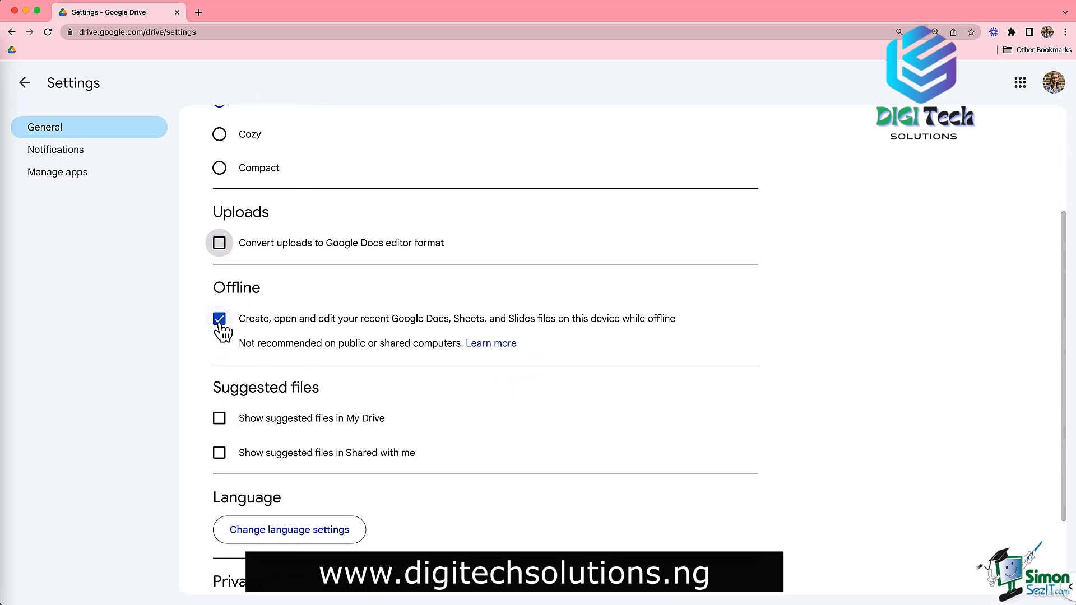
pyautogui.click(218, 323)
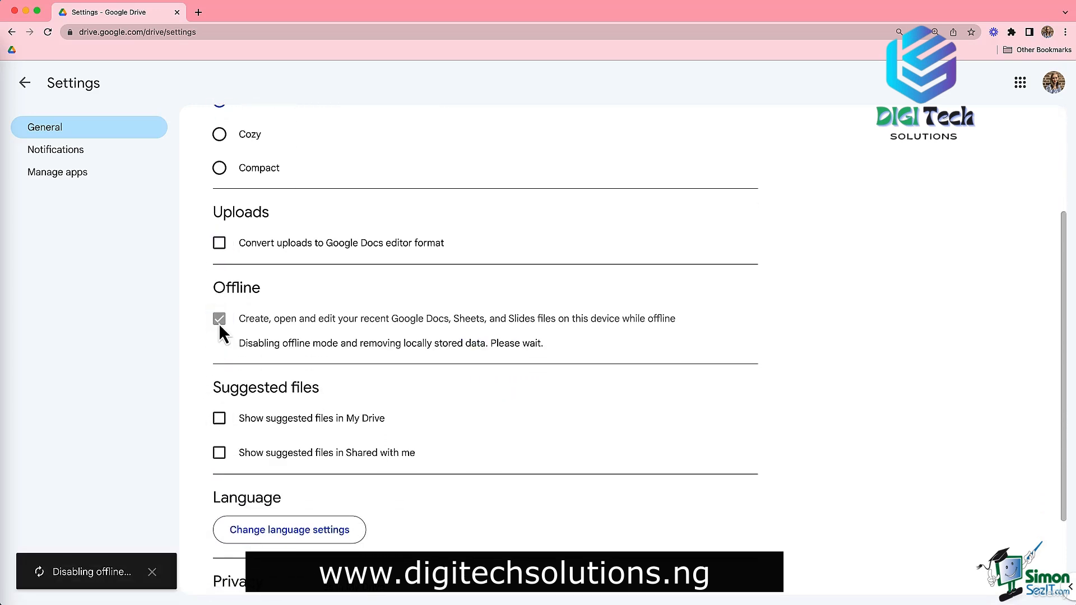
pyautogui.click(219, 321)
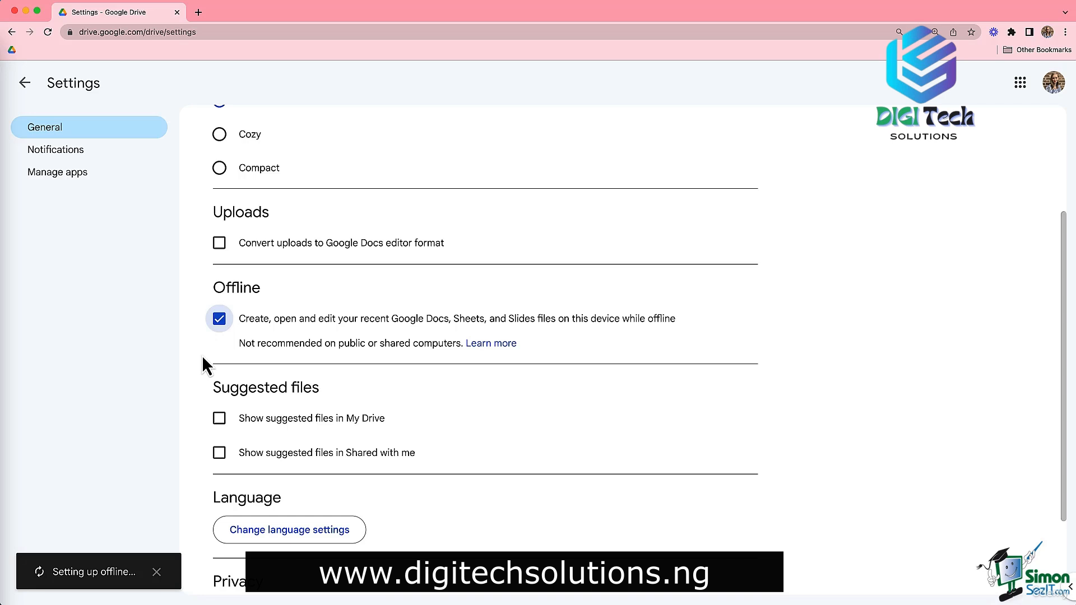
# Step: Turn on showing suggested files in My Drive and turn it back off
pyautogui.scroll(-3, 202, 354)
pyautogui.click(218, 324)
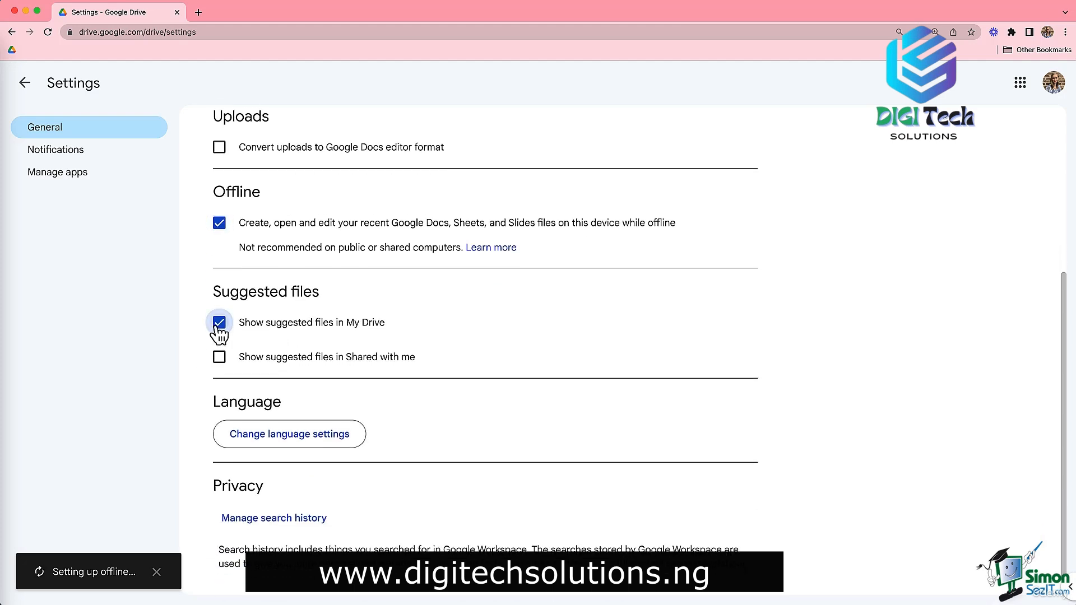
pyautogui.click(219, 325)
pyautogui.scroll(-1, 197, 381)
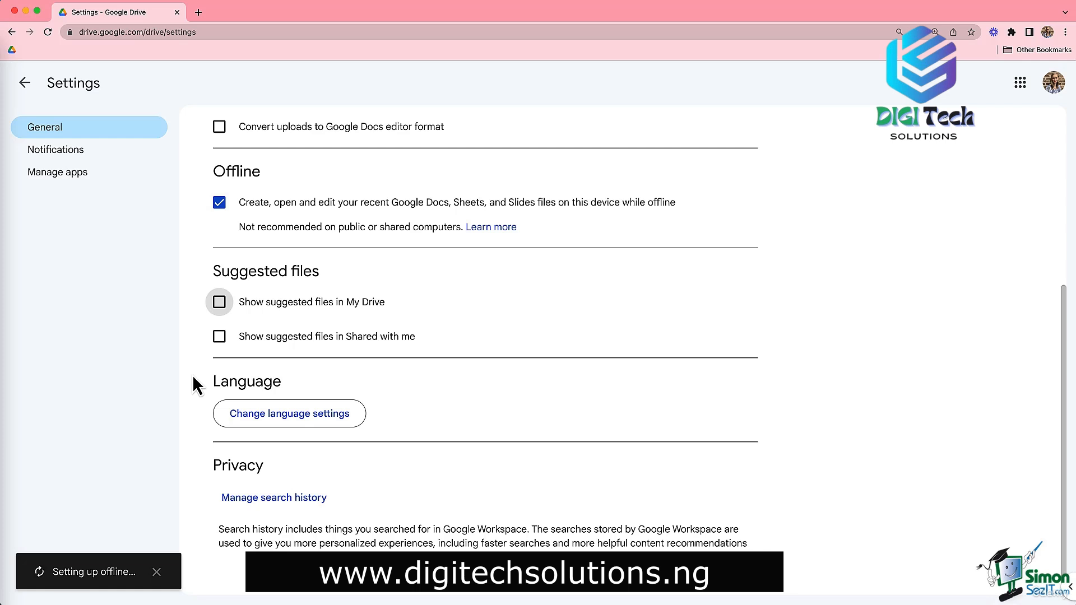
# Step: Turn on browser updates about Google Drive items in the notification settings and allow the site to show notifications
pyautogui.click(84, 152)
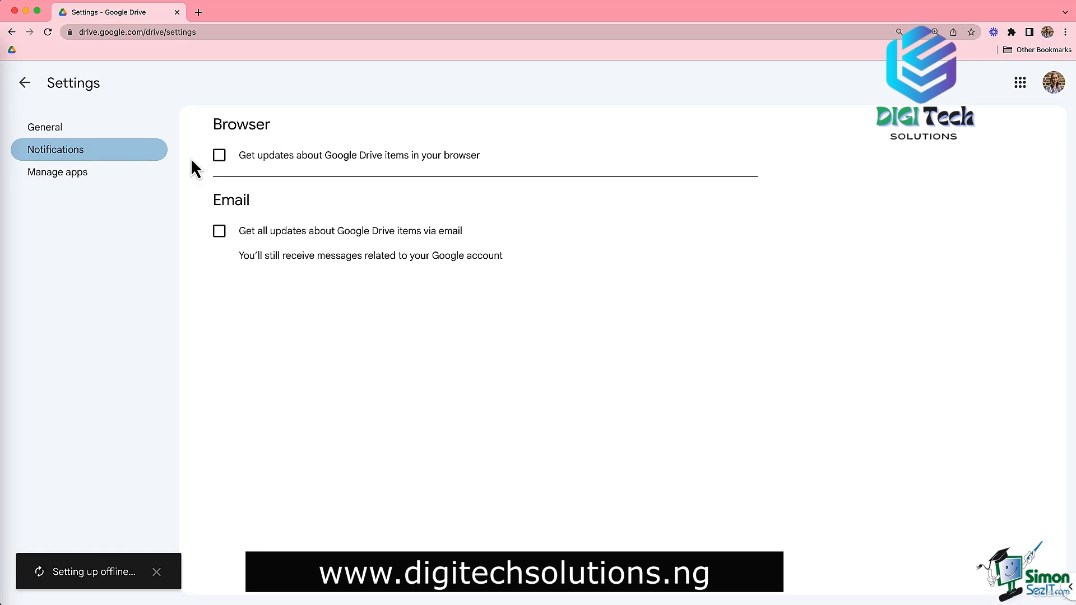
pyautogui.click(220, 158)
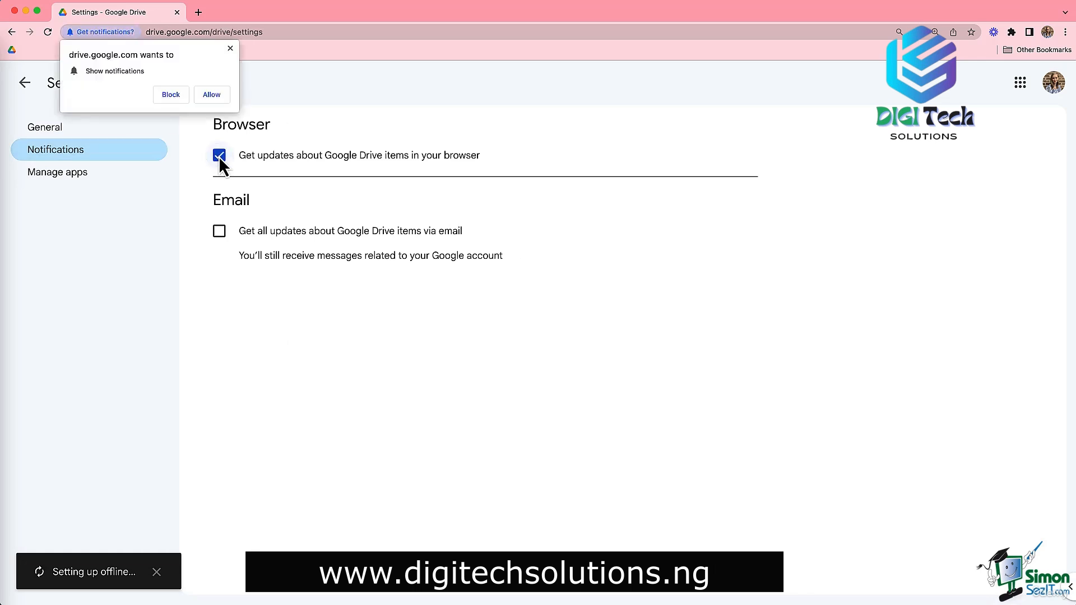
pyautogui.click(210, 96)
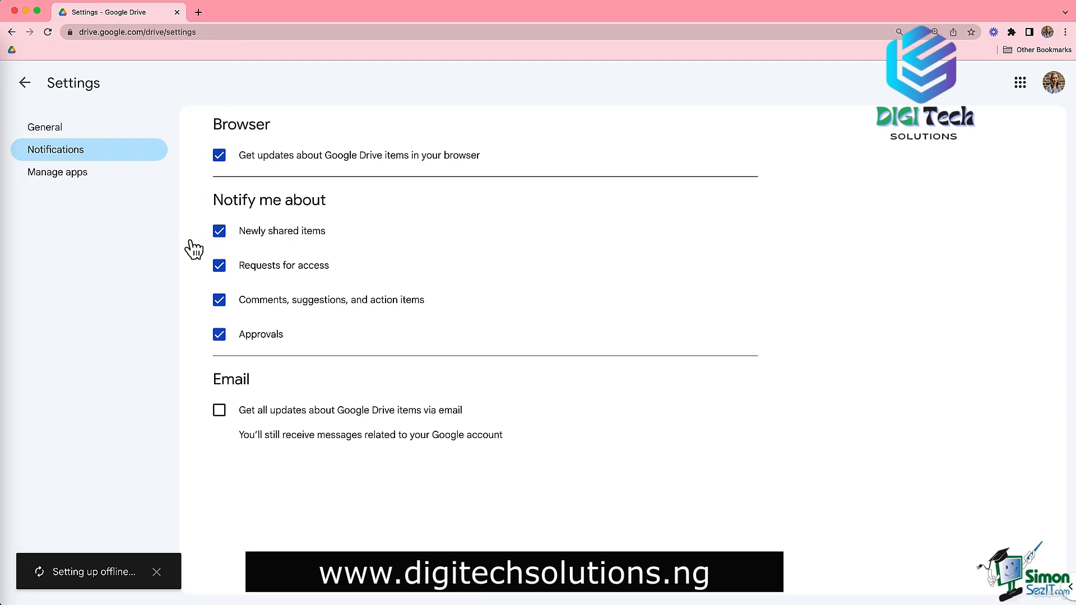
# Step: In the connected apps settings, switch DocHub's default use on and back off, and view its product and disconnect options
pyautogui.click(80, 178)
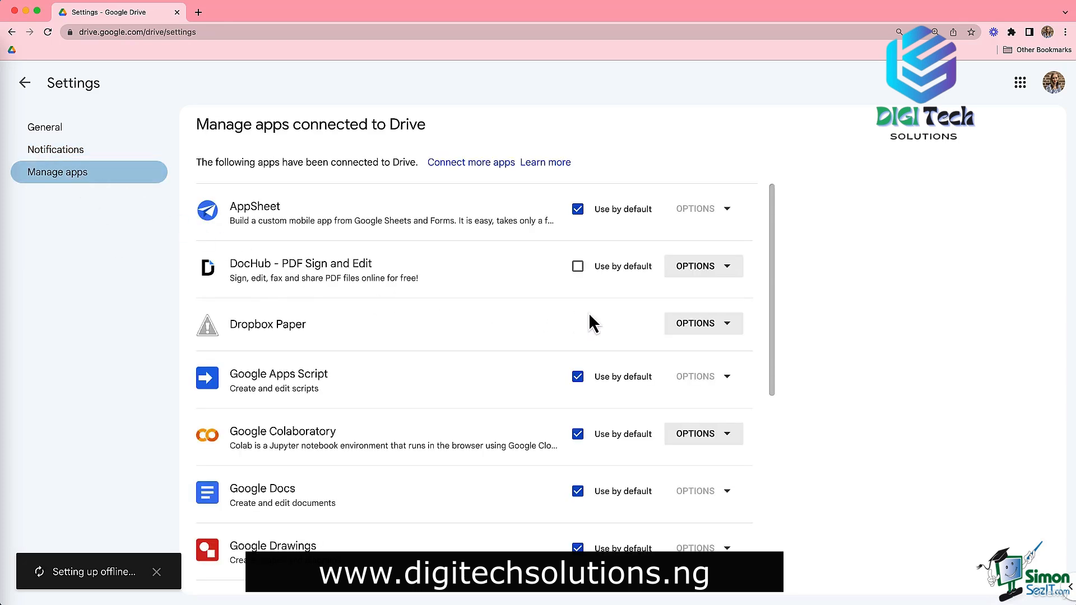
pyautogui.click(578, 266)
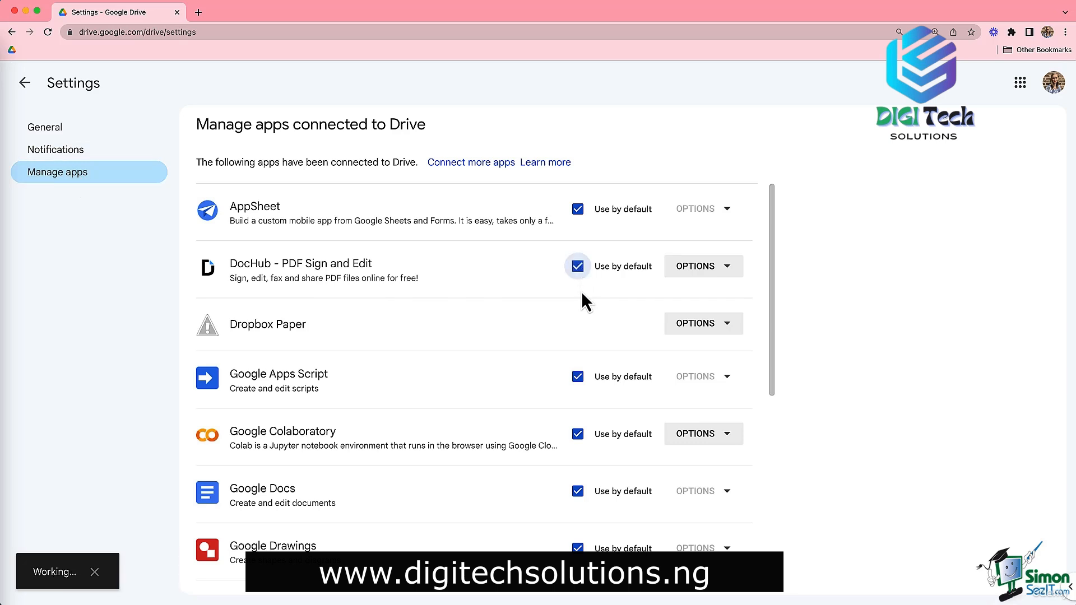
pyautogui.click(576, 268)
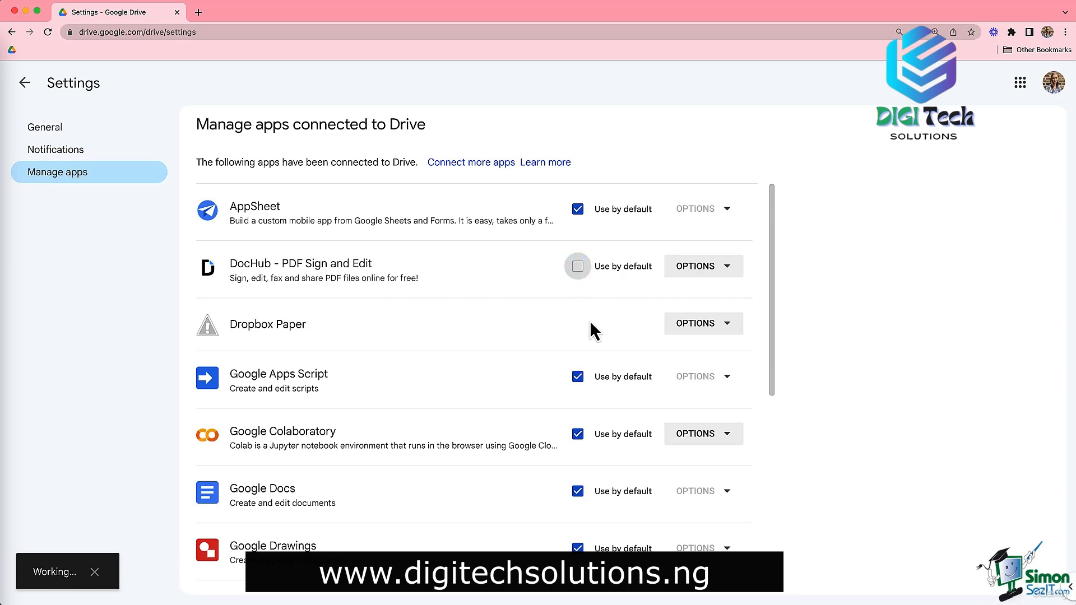
pyautogui.click(730, 269)
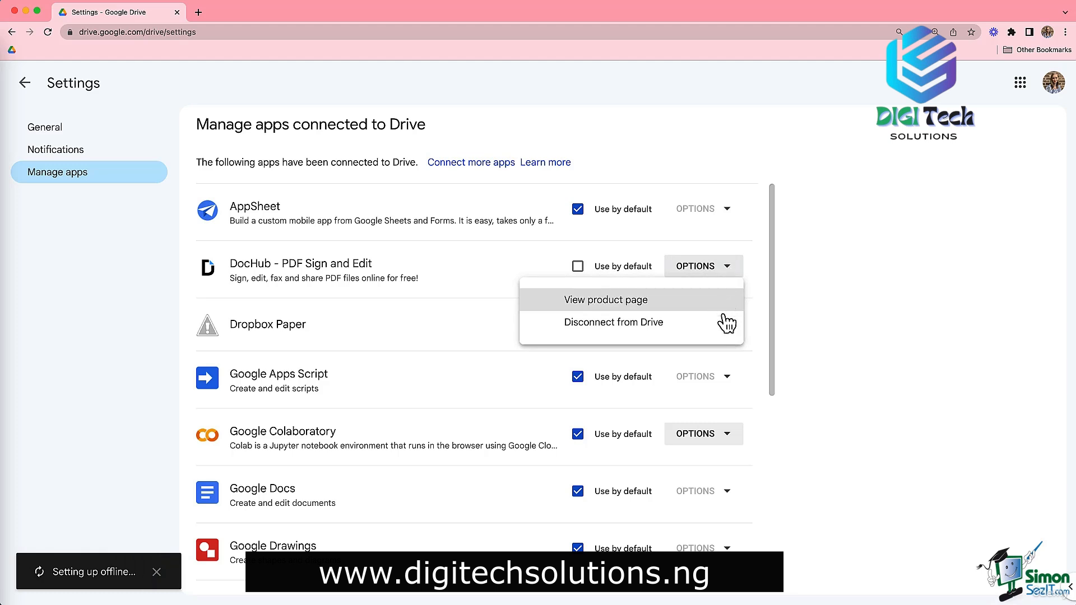
pyautogui.click(465, 332)
# Step: Look through the list of apps connected to Drive and leave the settings
pyautogui.scroll(-3, 465, 329)
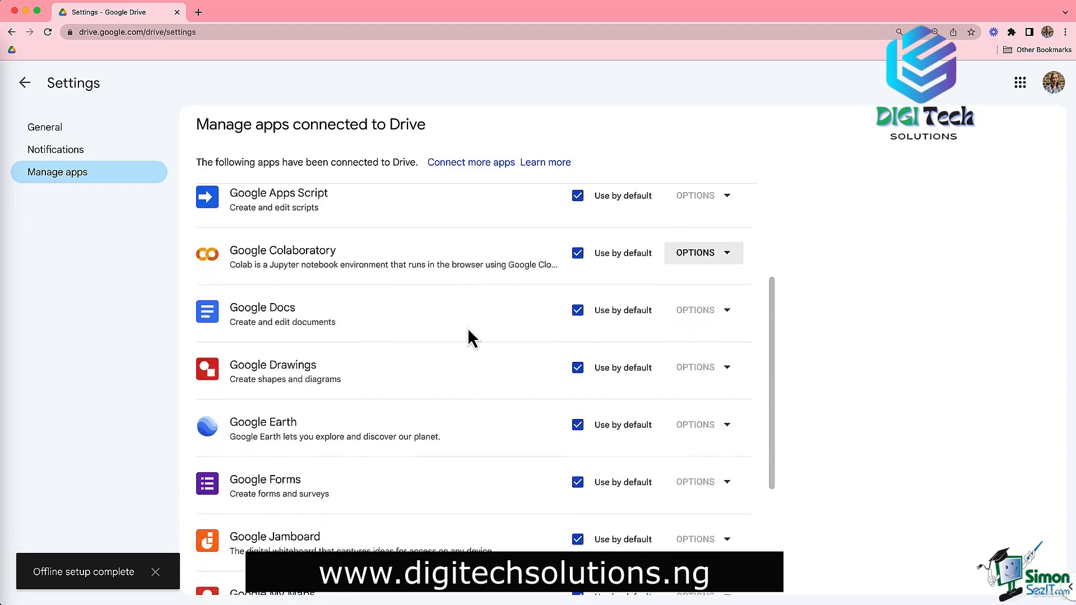
pyautogui.scroll(-4, 468, 330)
pyautogui.scroll(7, 469, 331)
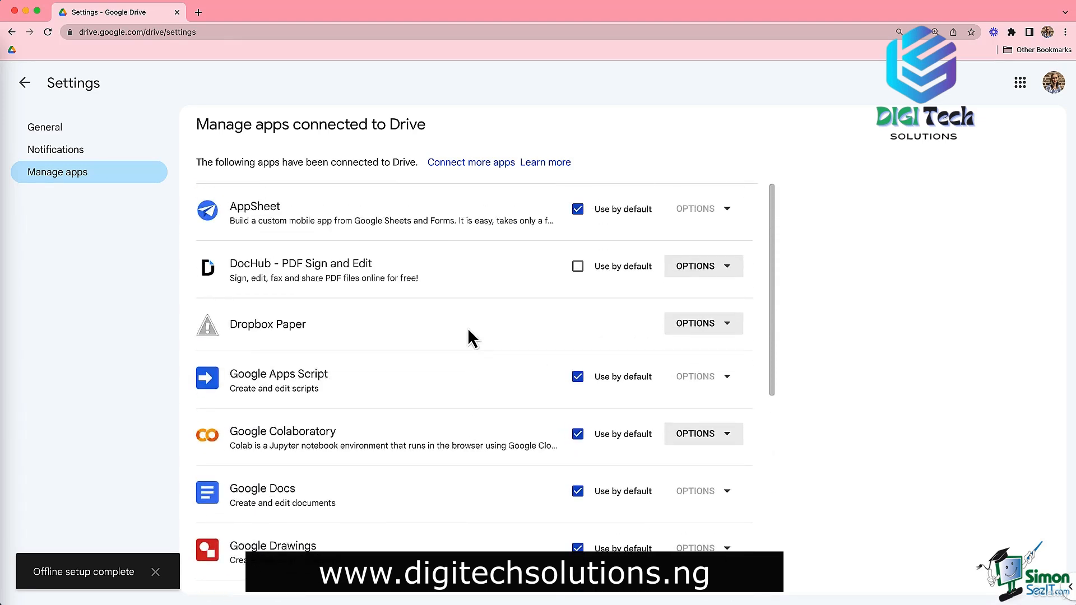
pyautogui.click(24, 85)
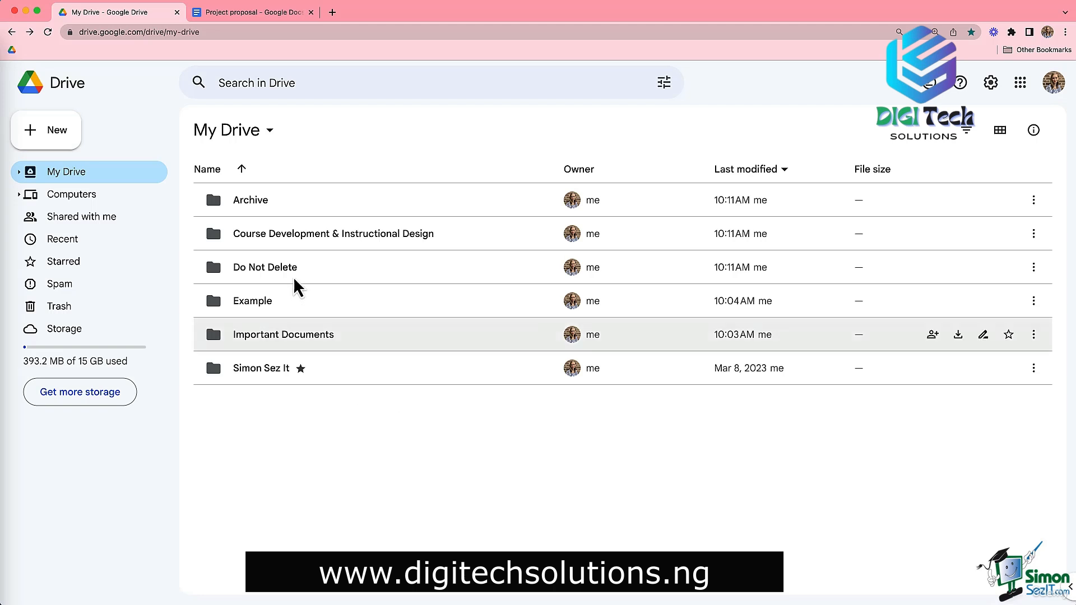
# Step: Examine the options for creating items in My Drive, including the additional Google apps and the empty area's context options
pyautogui.click(61, 131)
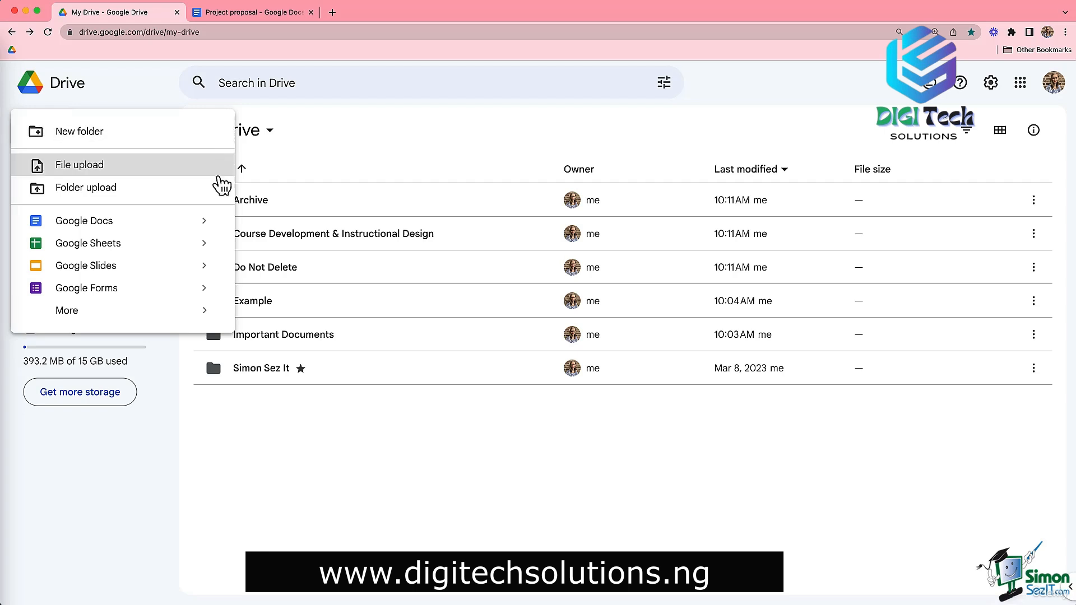
pyautogui.moveTo(204, 315)
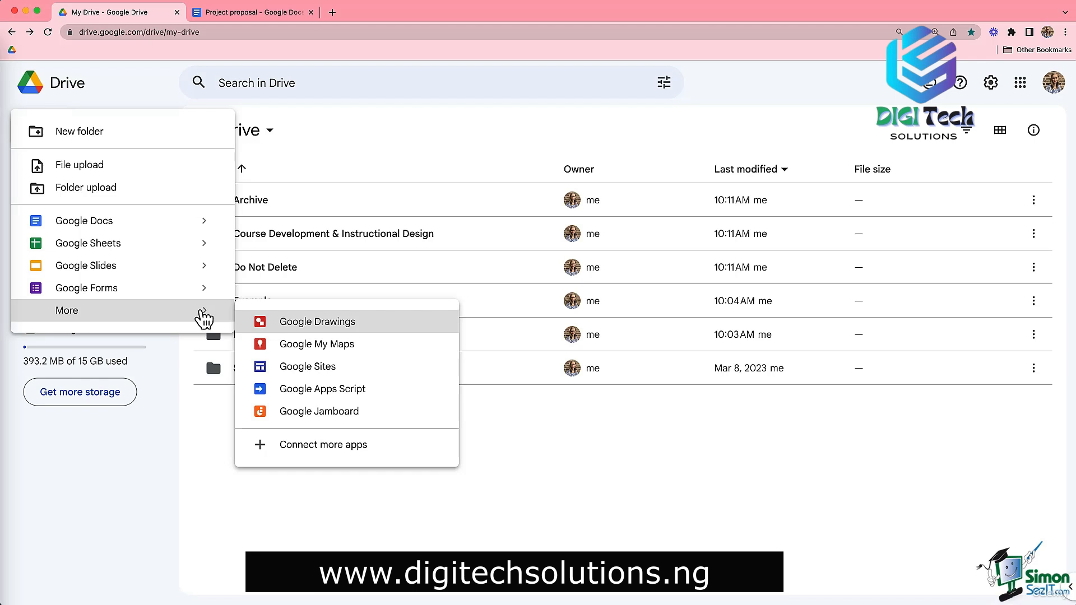
pyautogui.click(532, 419)
pyautogui.rightClick(535, 414)
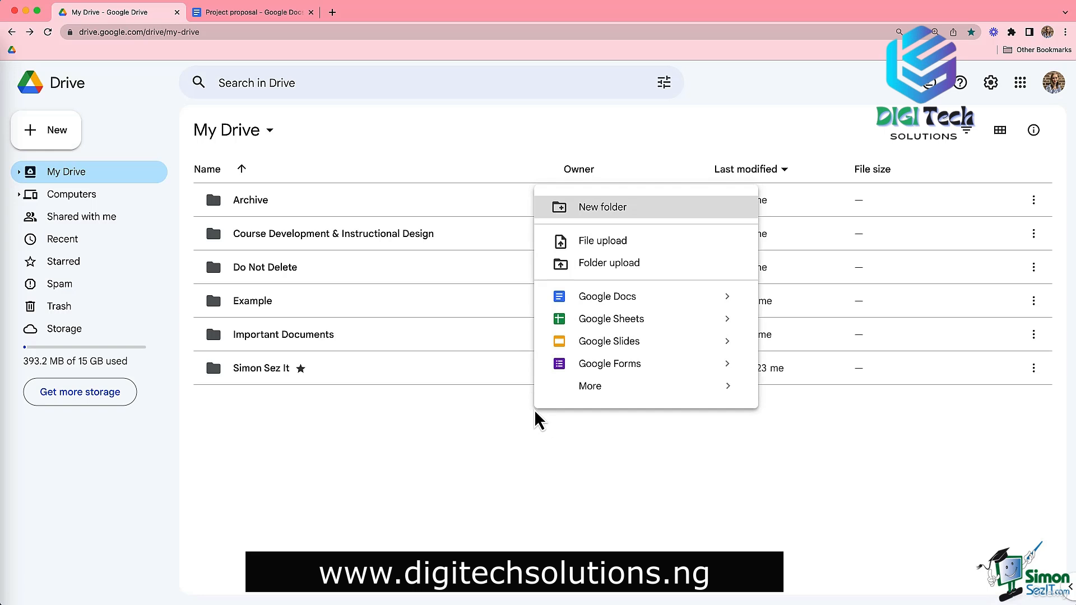
pyautogui.click(347, 443)
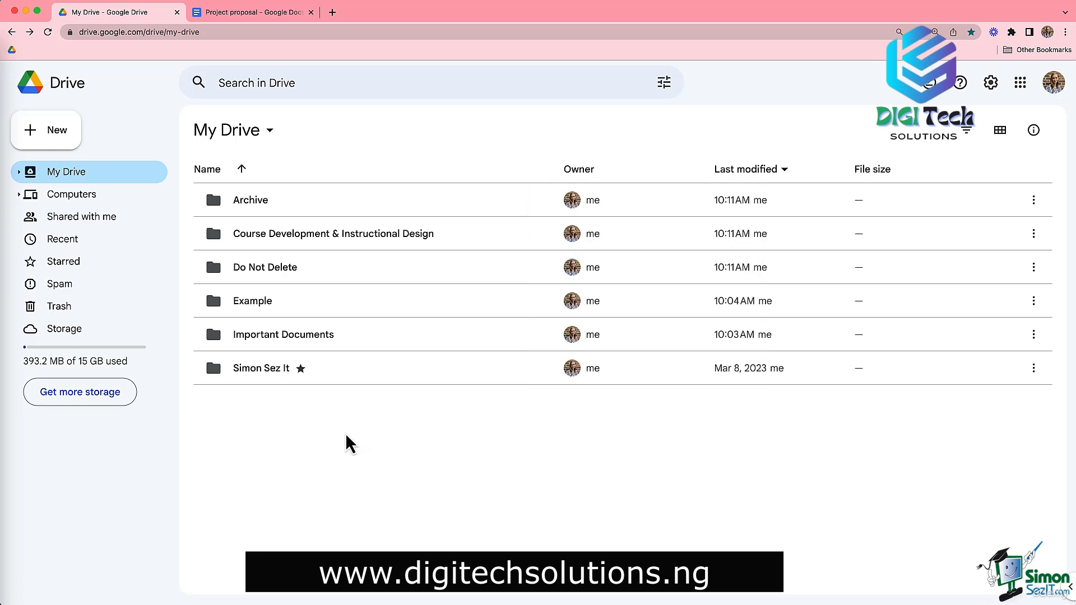
pyautogui.rightClick(348, 444)
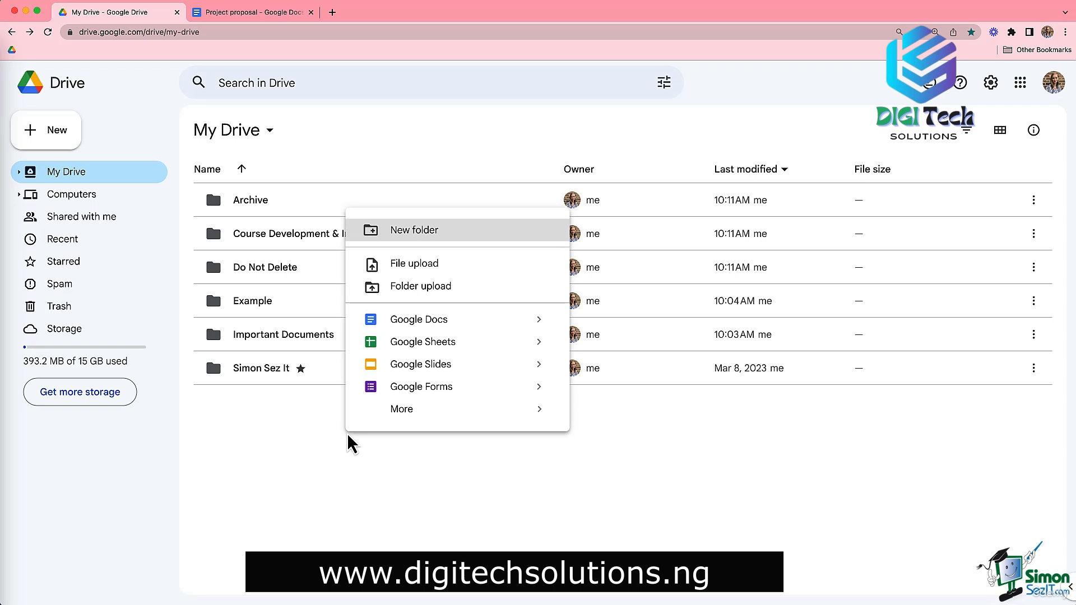
# Step: Create a new folder named Demo in My Drive
pyautogui.click(695, 419)
pyautogui.rightClick(695, 418)
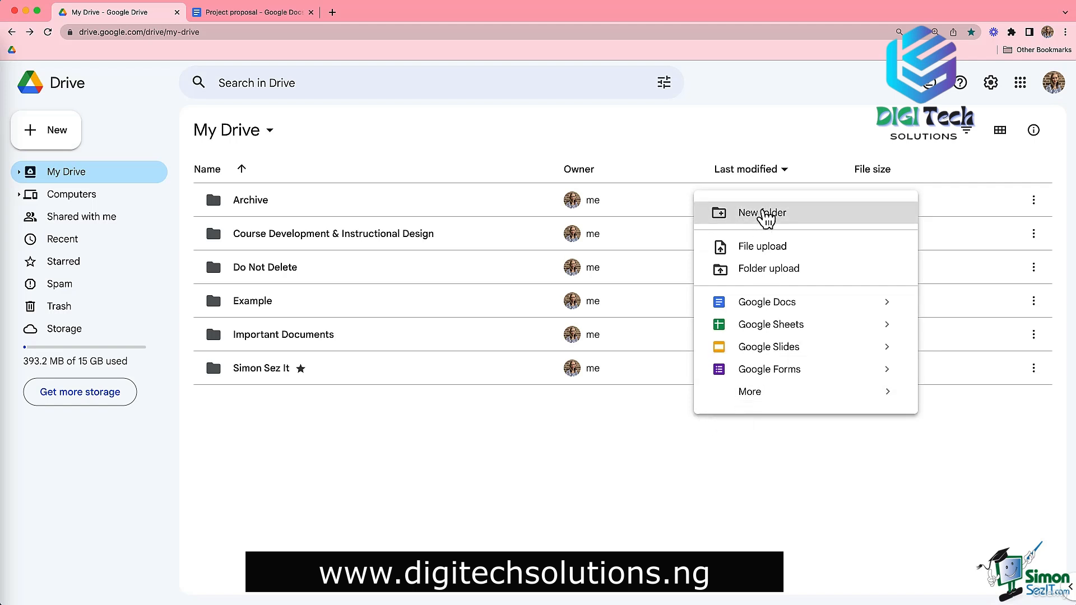
pyautogui.click(766, 219)
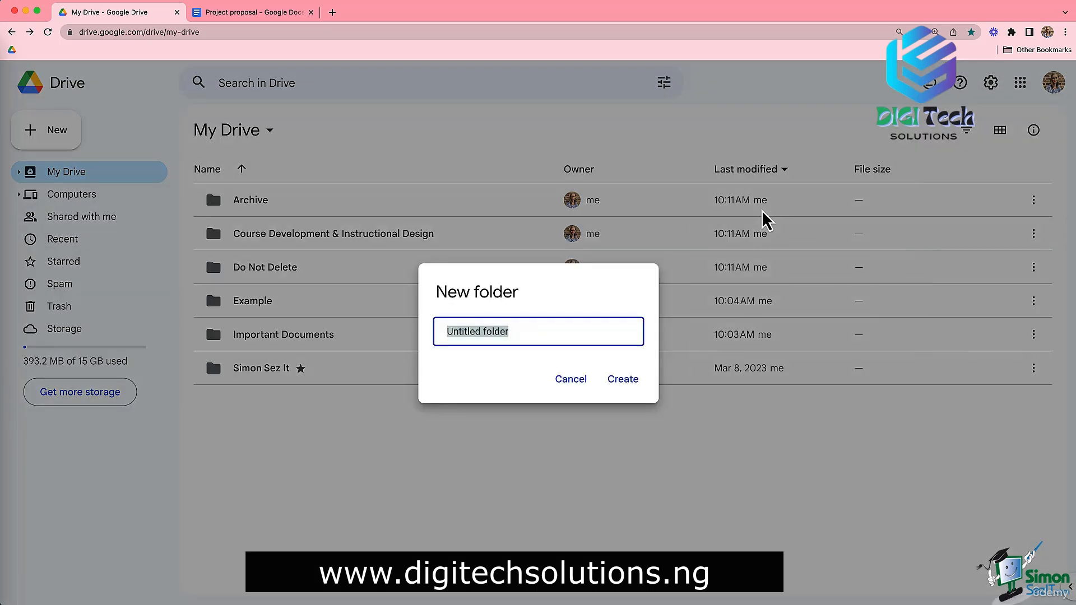
pyautogui.write('Demo')
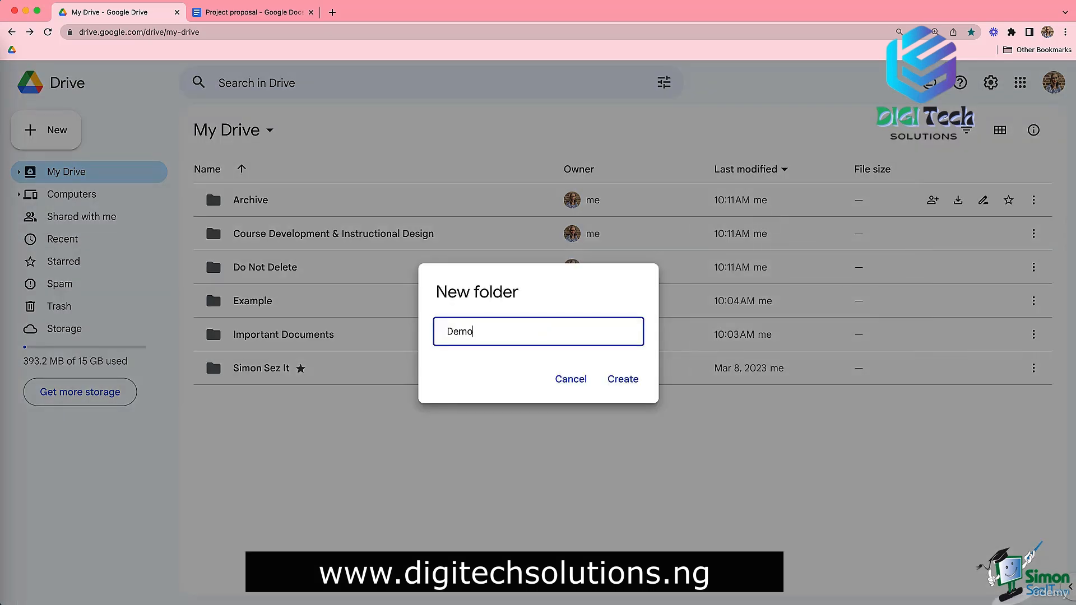
pyautogui.press('Return')
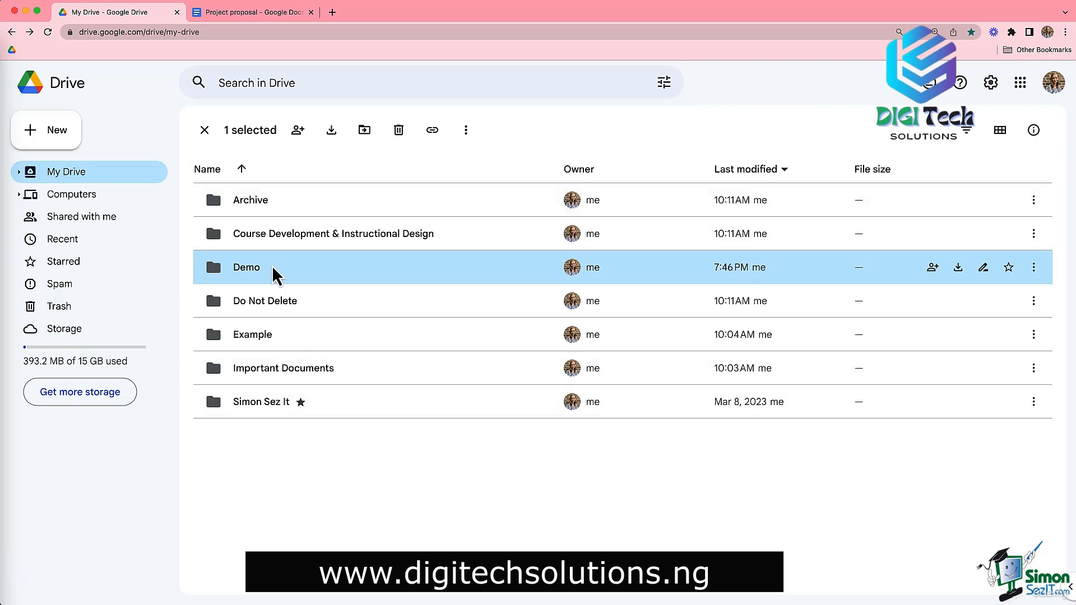
# Step: Open the Demo folder and upload Example file.docx and Example file.pdf into it from the computer's Demo folder
pyautogui.doubleClick(257, 275)
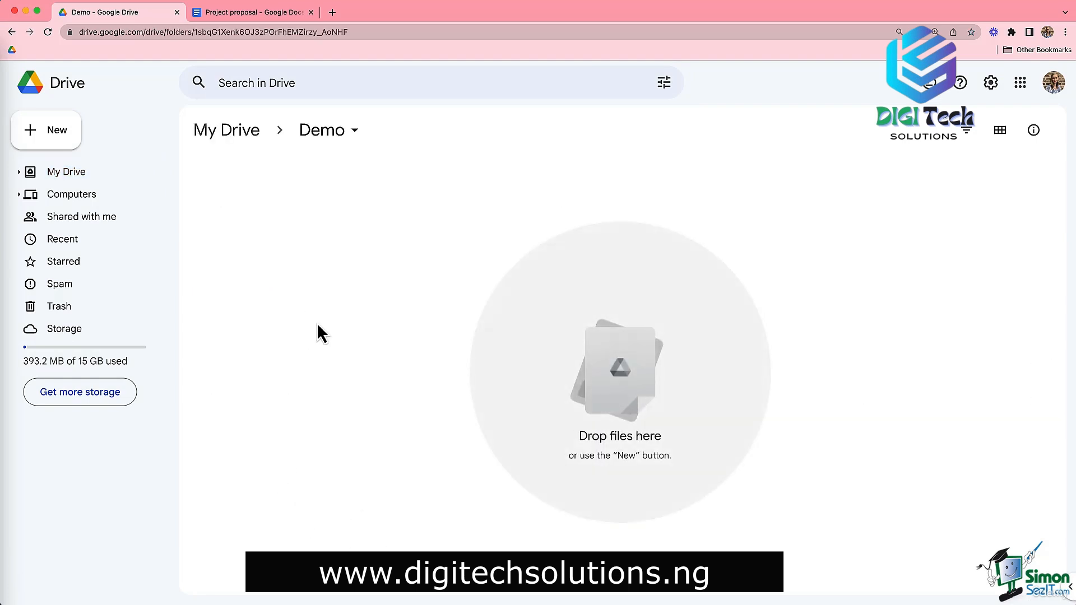
pyautogui.click(65, 138)
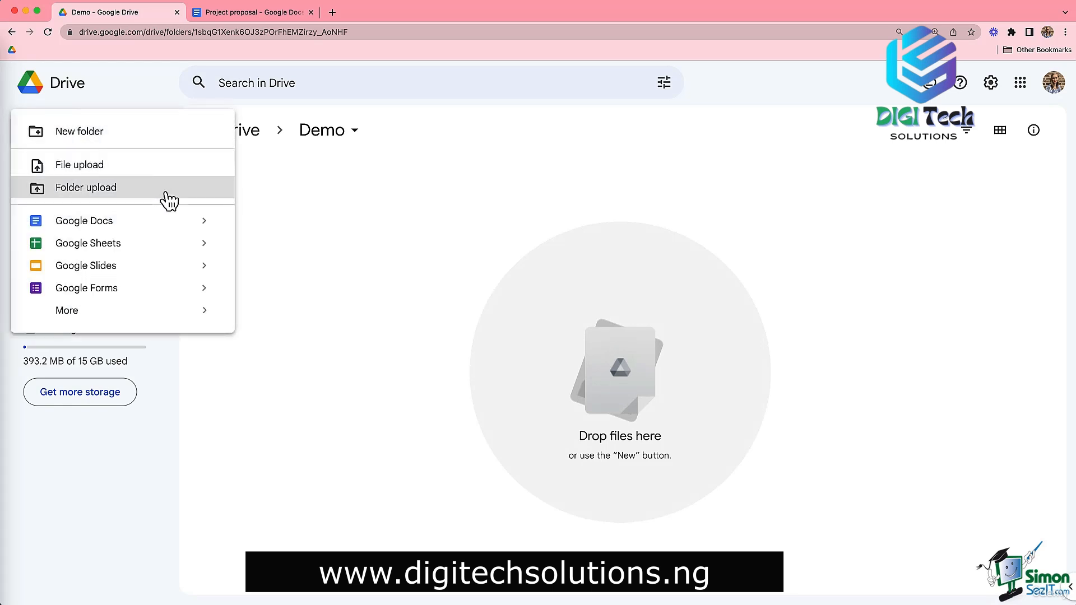
pyautogui.moveTo(823, 604); pyautogui.dragTo(694, 177)
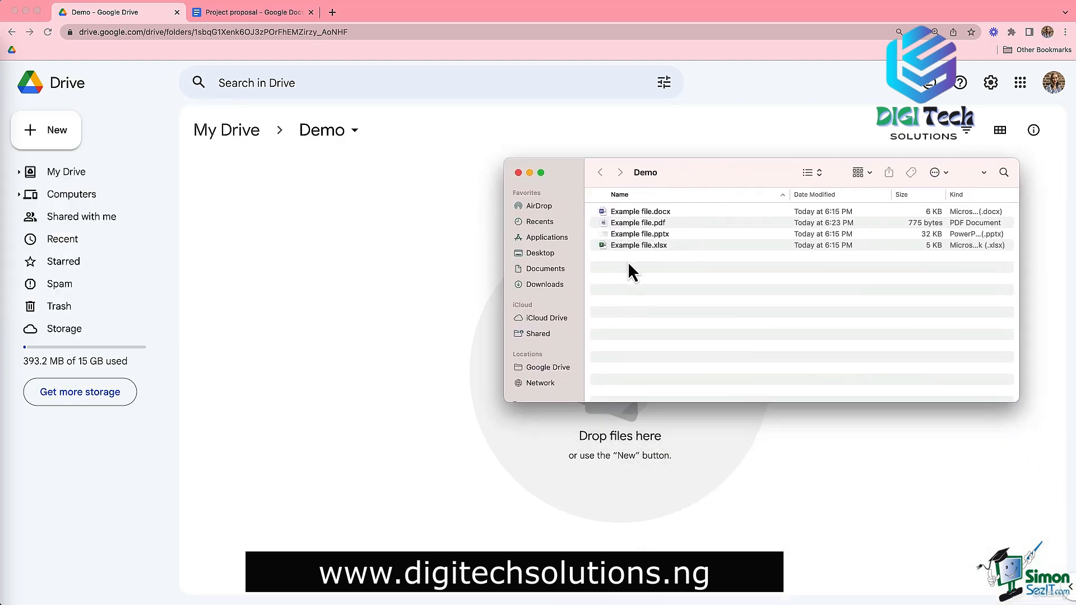
pyautogui.click(682, 224)
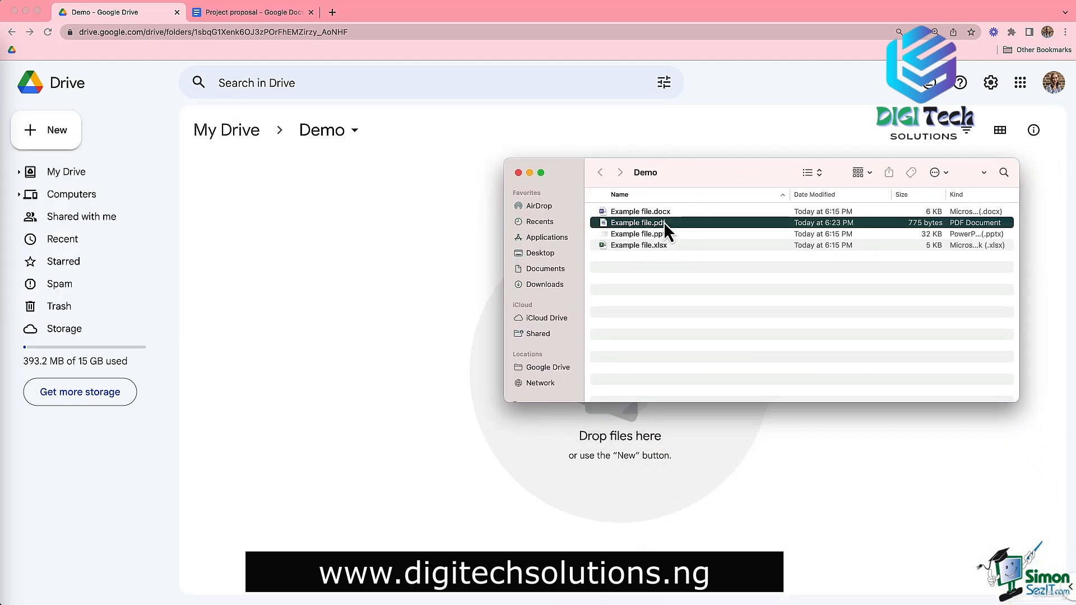
pyautogui.keyDown('shift'); pyautogui.click(660, 216); pyautogui.keyUp('shift')
pyautogui.moveTo(660, 215); pyautogui.dragTo(386, 247)
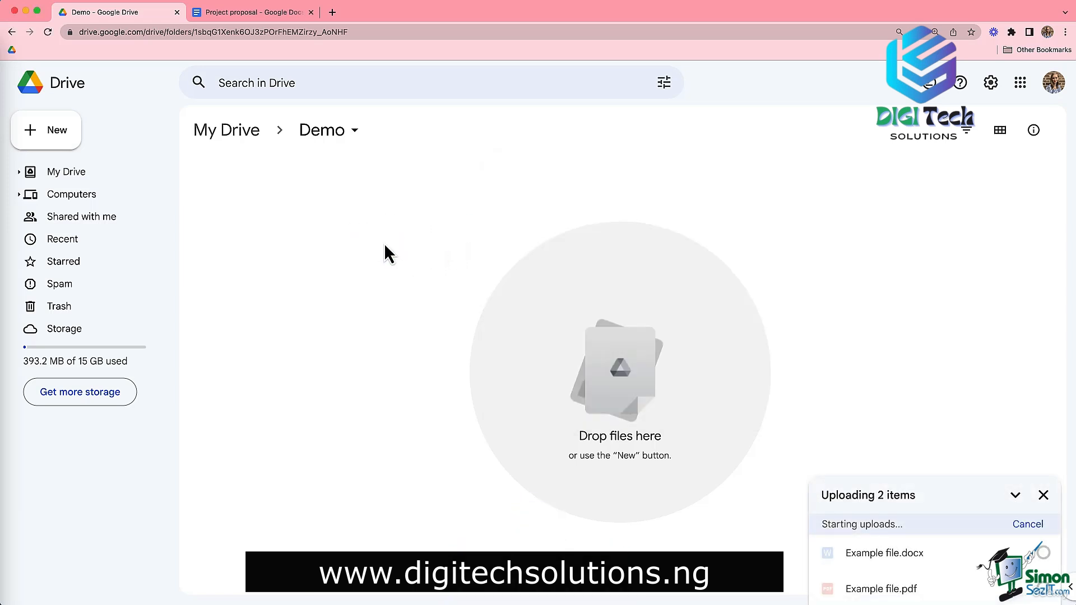
# Step: In Finder, open the Google Drive copy of the Demo folder beside the computer's local Demo folder
pyautogui.moveTo(667, 598); pyautogui.dragTo(722, 335)
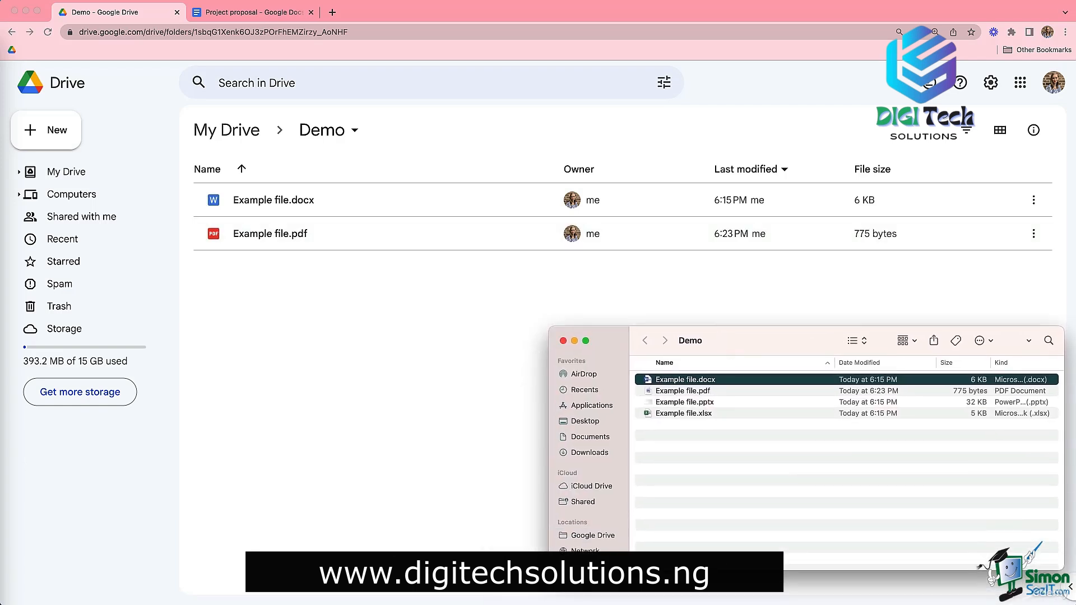
pyautogui.moveTo(390, 603); pyautogui.dragTo(216, 330)
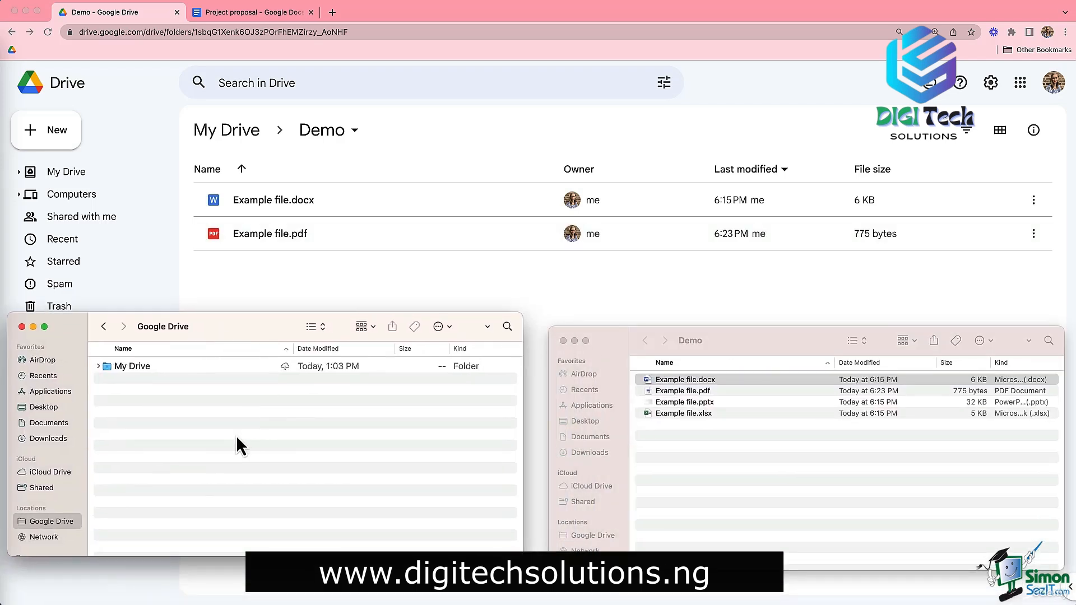
pyautogui.doubleClick(117, 367)
pyautogui.click(122, 390)
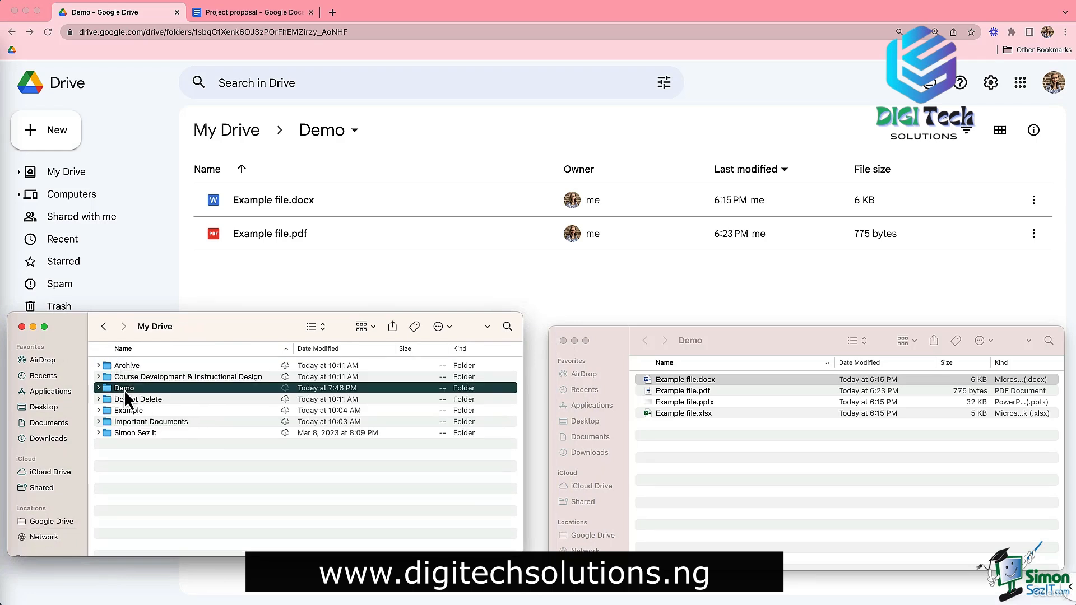
pyautogui.doubleClick(123, 390)
# Step: Move Example file.pptx and Example file.xlsx from the local Demo folder into Google Drive's Demo folder in Finder, and return to Drive in the browser
pyautogui.click(695, 413)
pyautogui.keyDown('shift'); pyautogui.click(697, 403); pyautogui.keyUp('shift')
pyautogui.moveTo(697, 403); pyautogui.dragTo(366, 436)
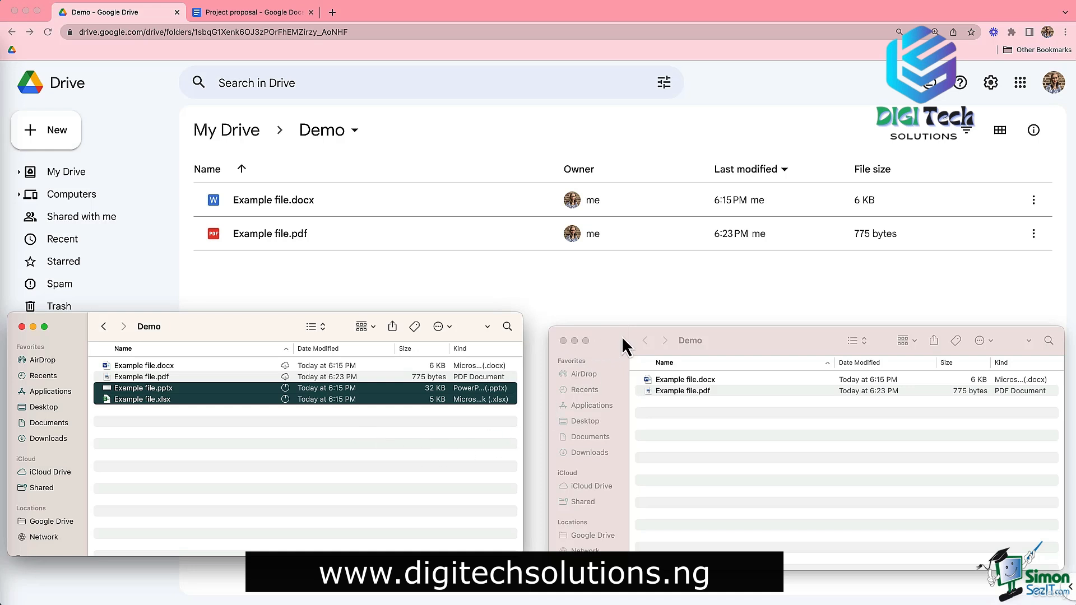
pyautogui.click(563, 341)
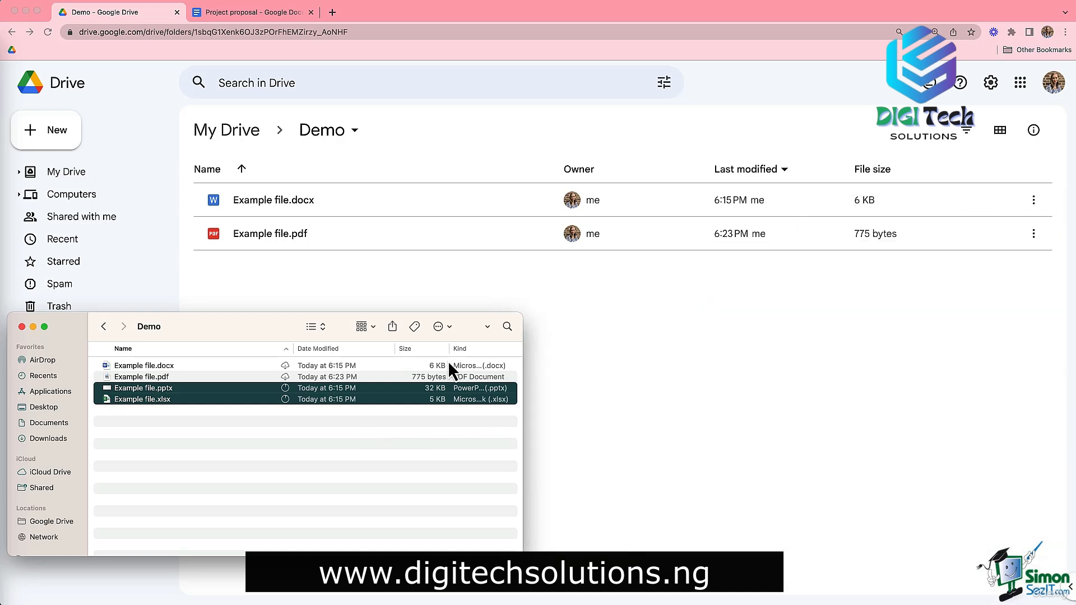
pyautogui.moveTo(205, 336); pyautogui.dragTo(754, 301)
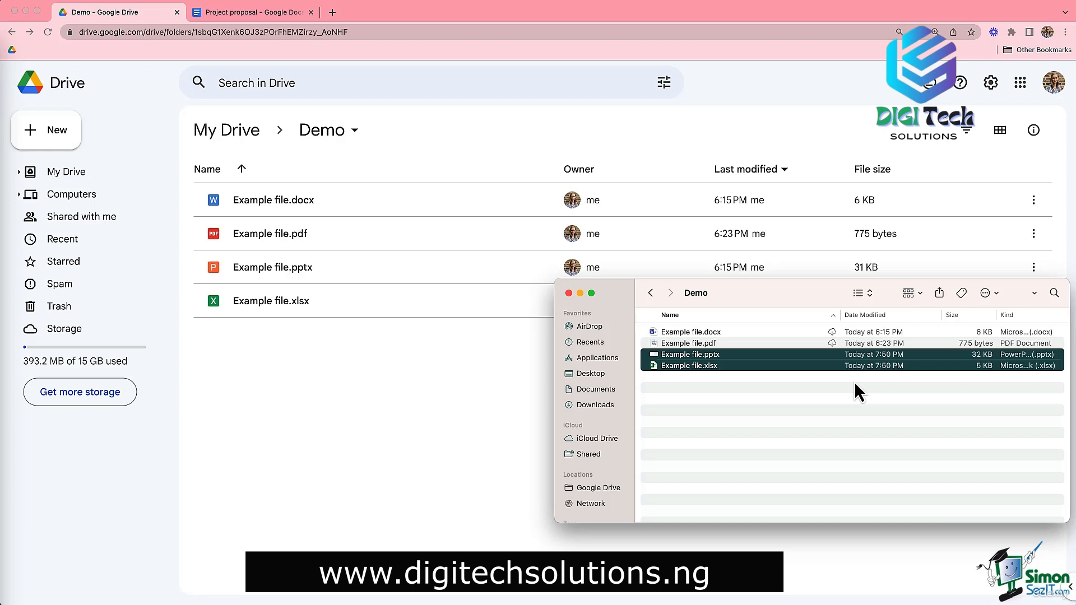
pyautogui.click(365, 424)
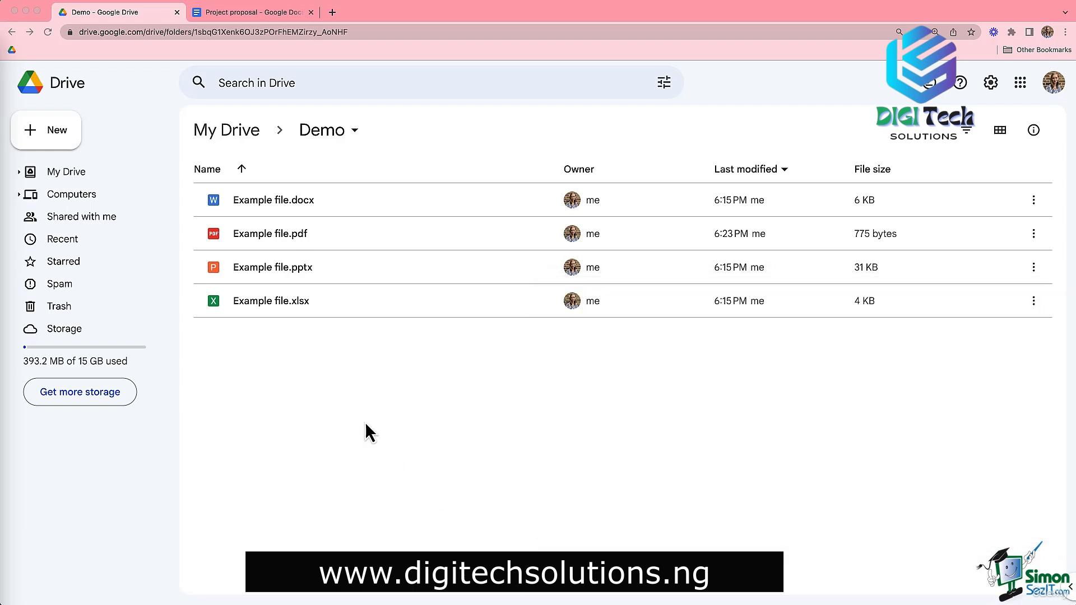
# Step: Create a blank Google Doc named Demo Doc in the Demo folder
pyautogui.click(53, 132)
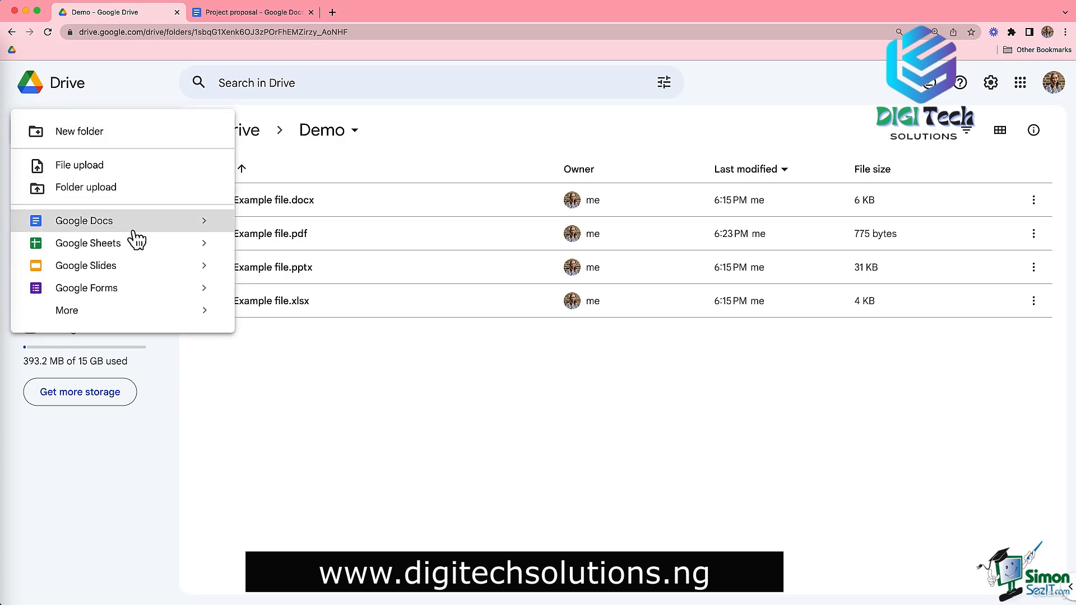
pyautogui.click(171, 221)
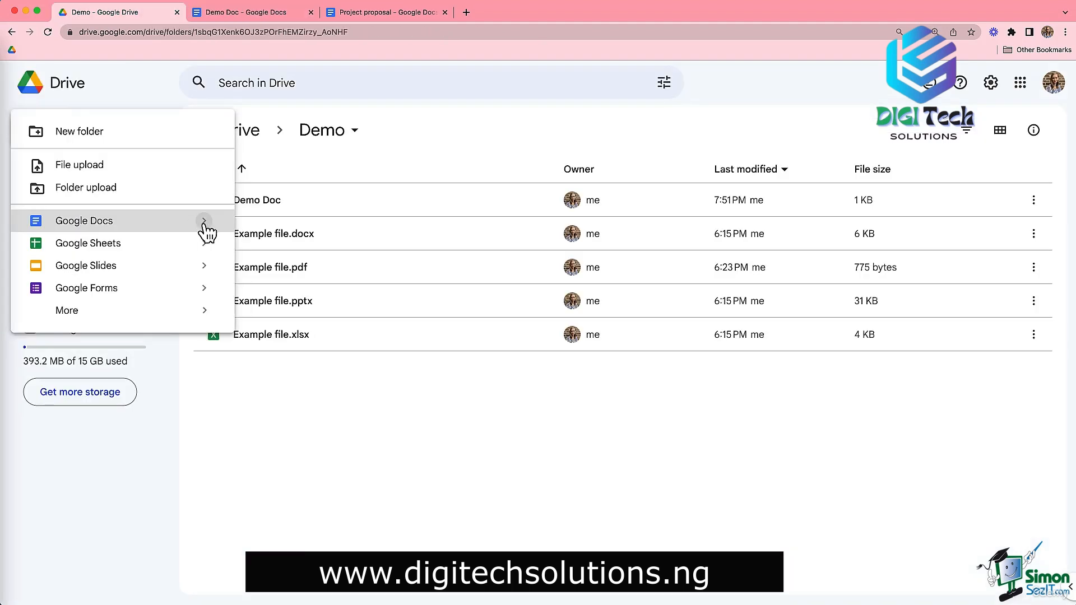
# Step: Create a Google Doc named Demo Project proposal from the Geometric project proposal template and return to the Demo folder
pyautogui.moveTo(206, 227)
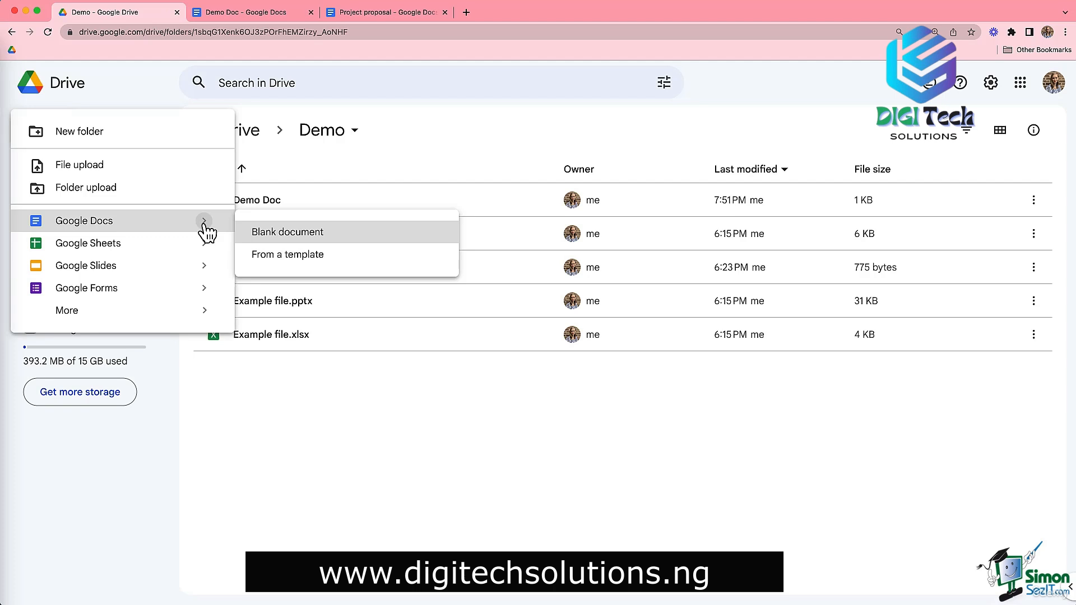
pyautogui.click(300, 257)
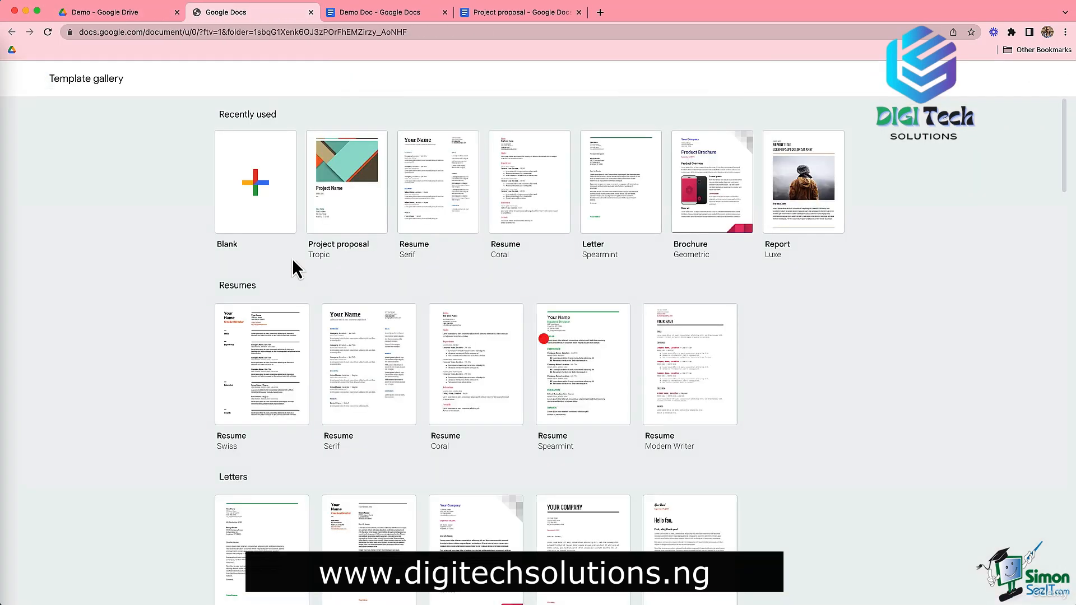
pyautogui.scroll(-7, 151, 284)
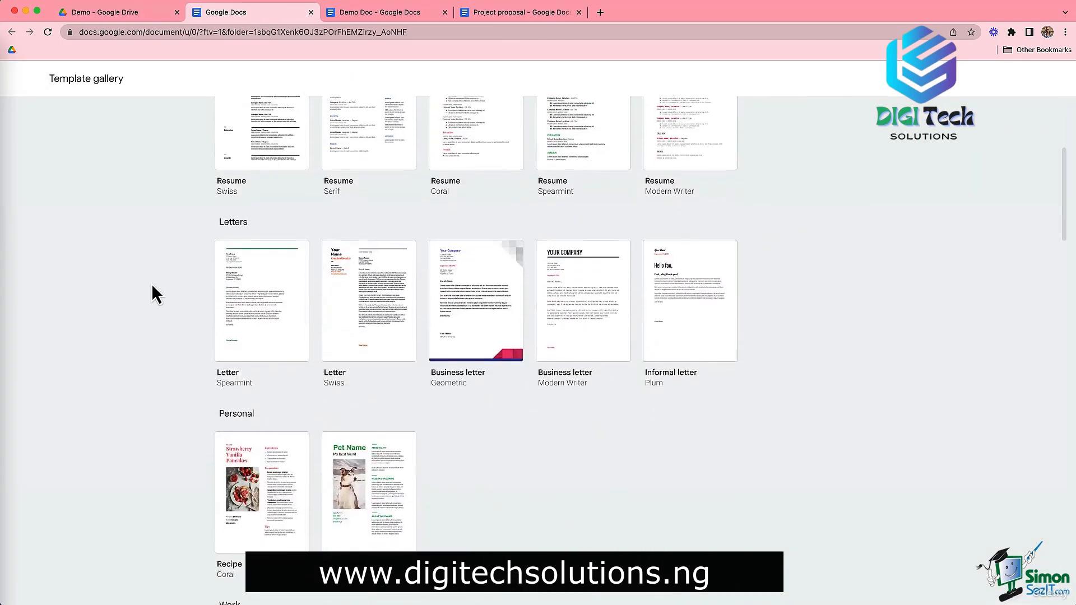
pyautogui.scroll(-6, 152, 284)
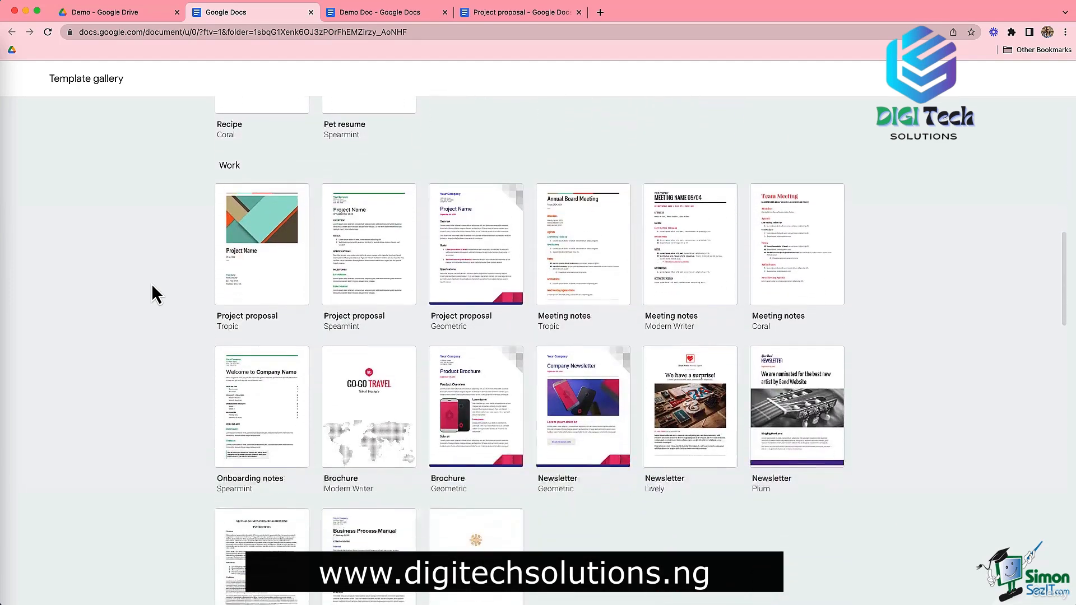
pyautogui.click(465, 217)
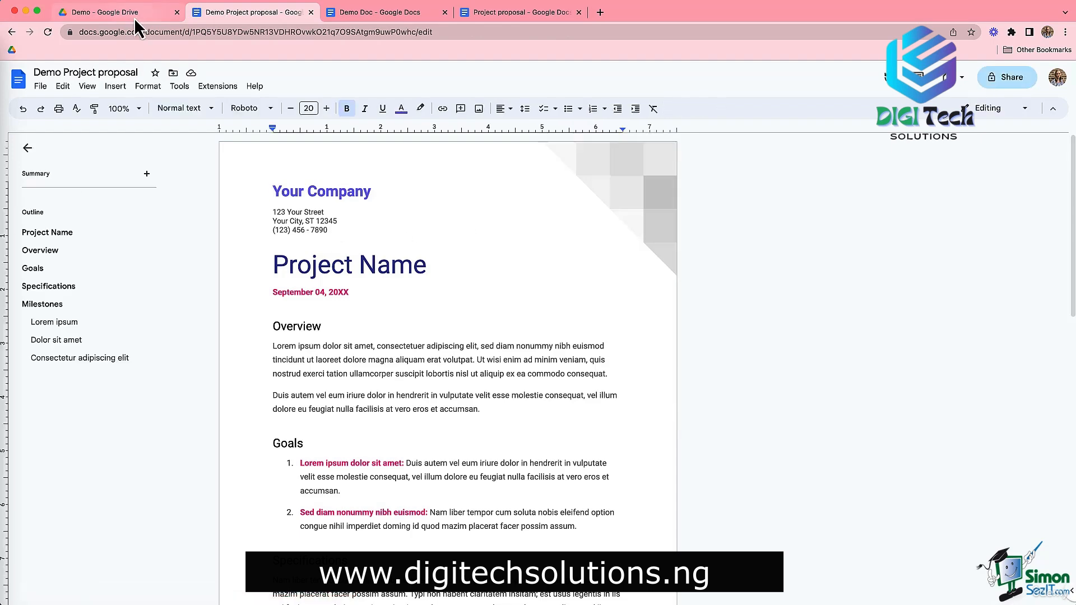
pyautogui.click(137, 16)
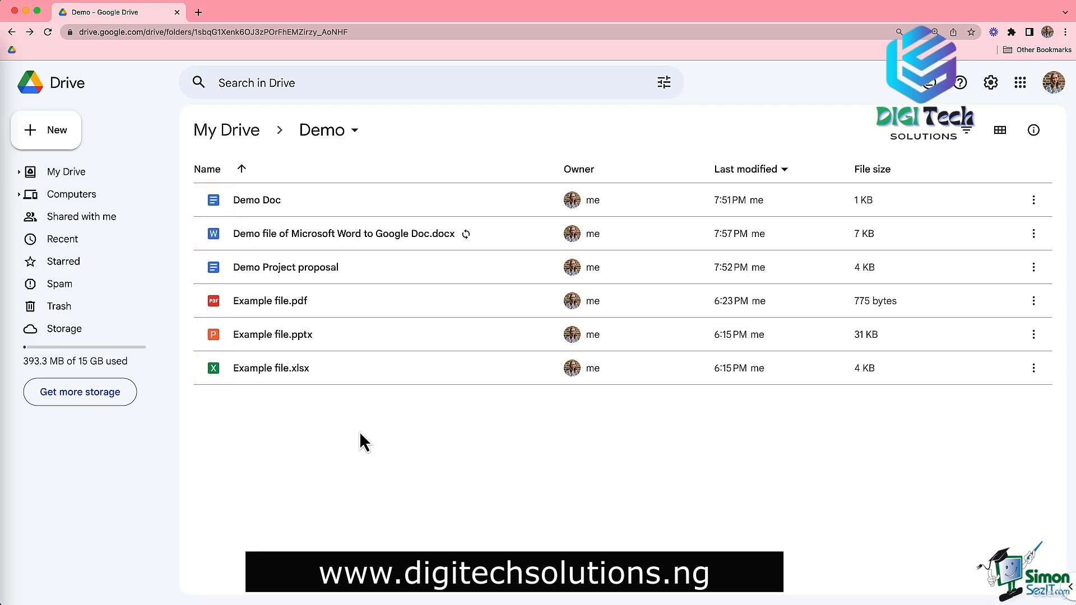
# Step: Open Demo file of Microsoft Word to Google Doc.docx and add the line "This is a Microsoft Word document" below the existing text
pyautogui.doubleClick(273, 238)
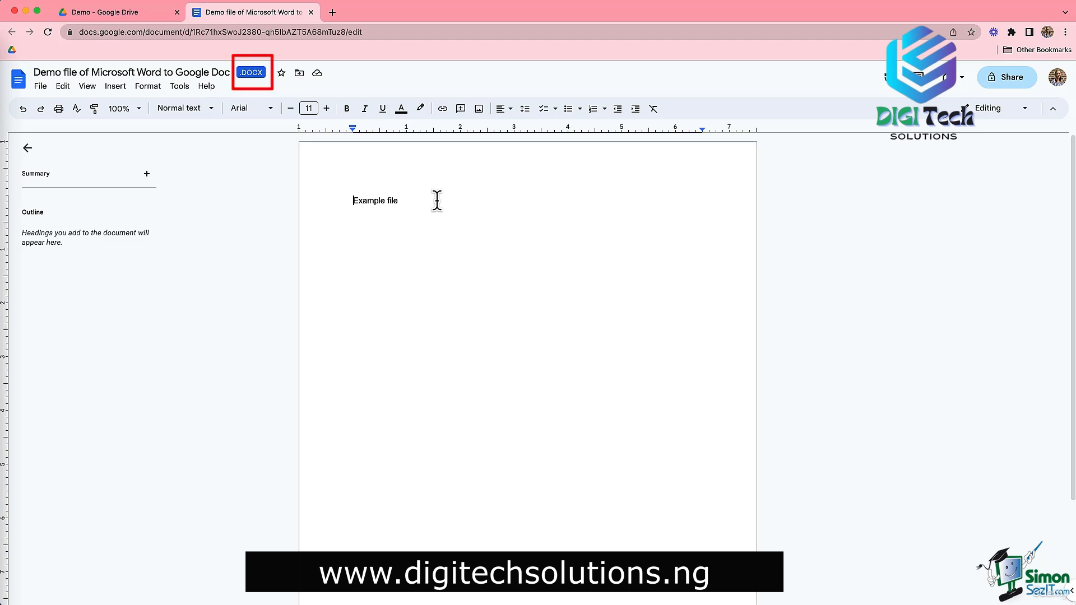
pyautogui.press('Return')
pyautogui.write('This is a Microsoft Word document')
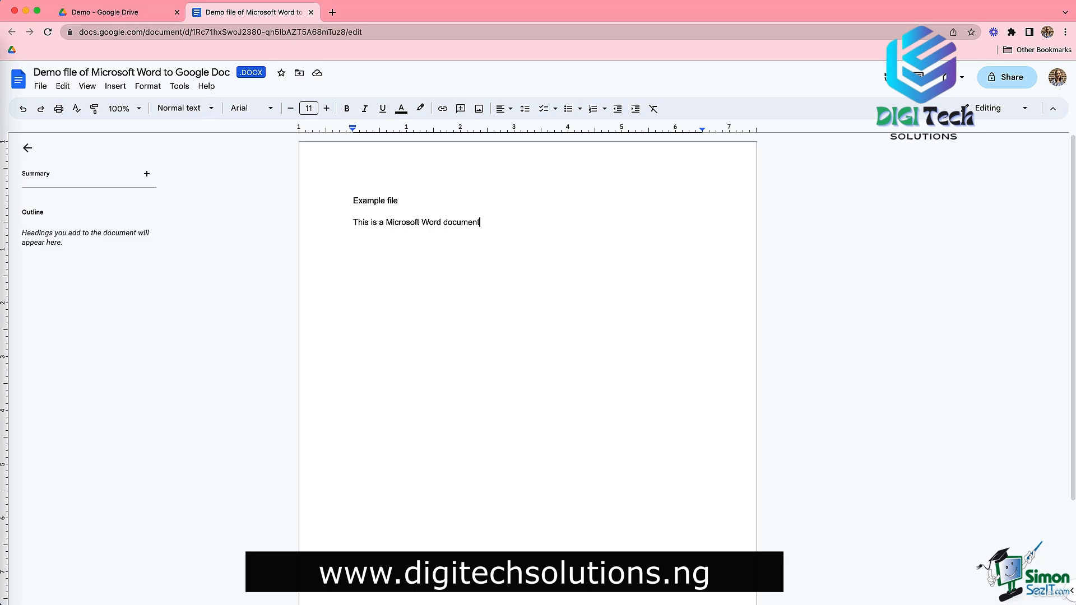
# Step: Save the Word document as a Google Docs file and check the Demo folder for both versions
pyautogui.click(41, 88)
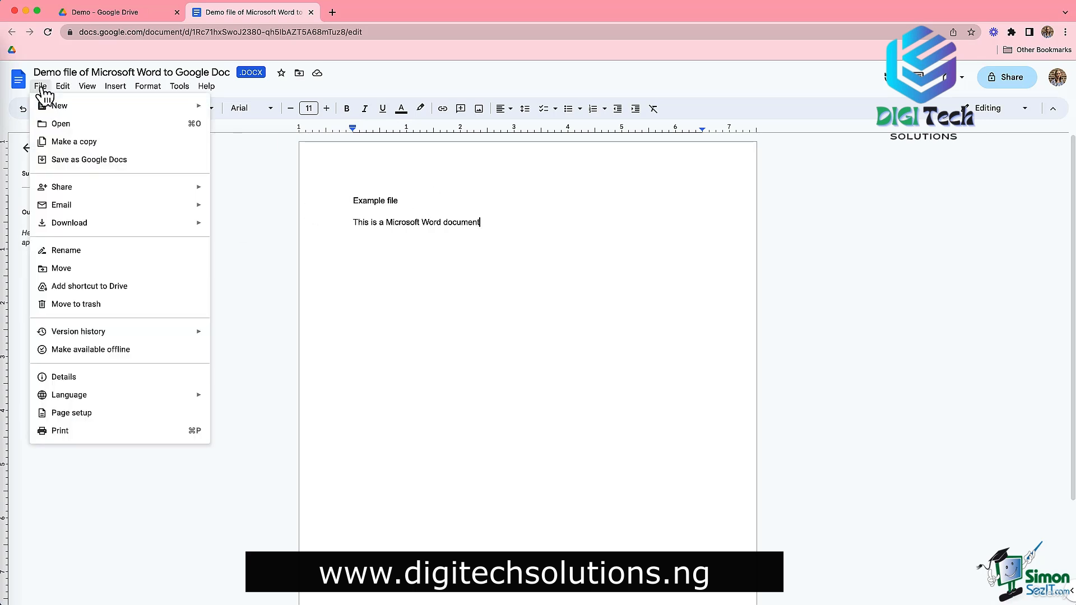
pyautogui.click(106, 162)
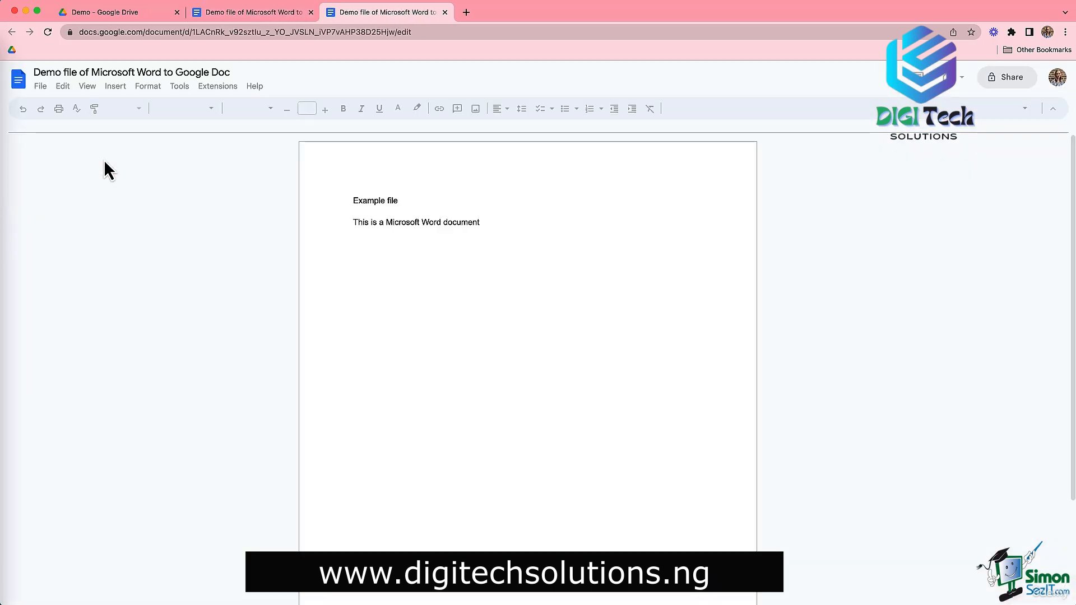
pyautogui.click(512, 220)
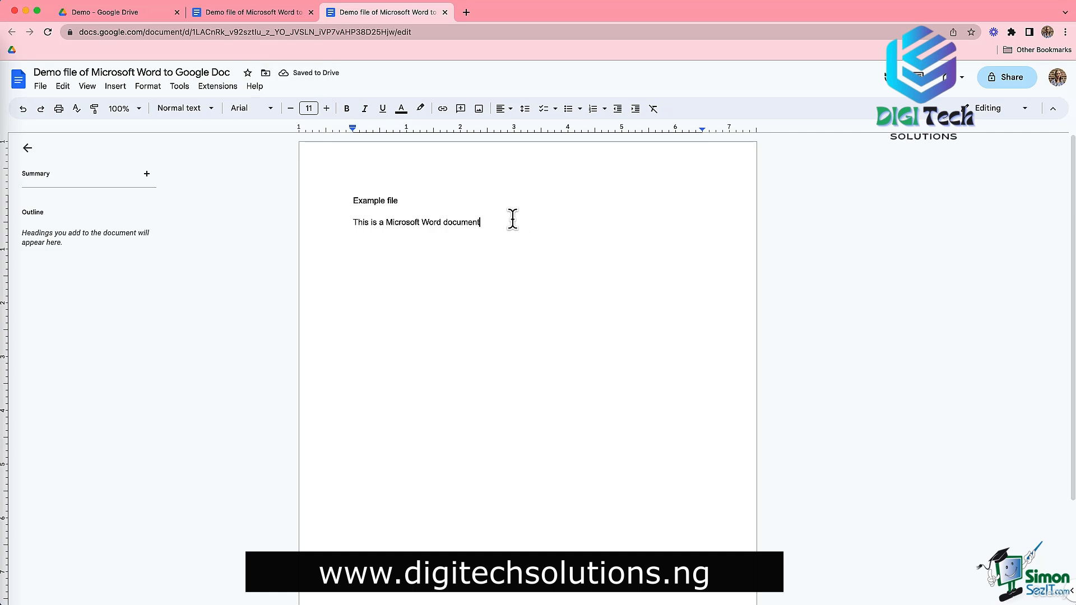
pyautogui.click(146, 16)
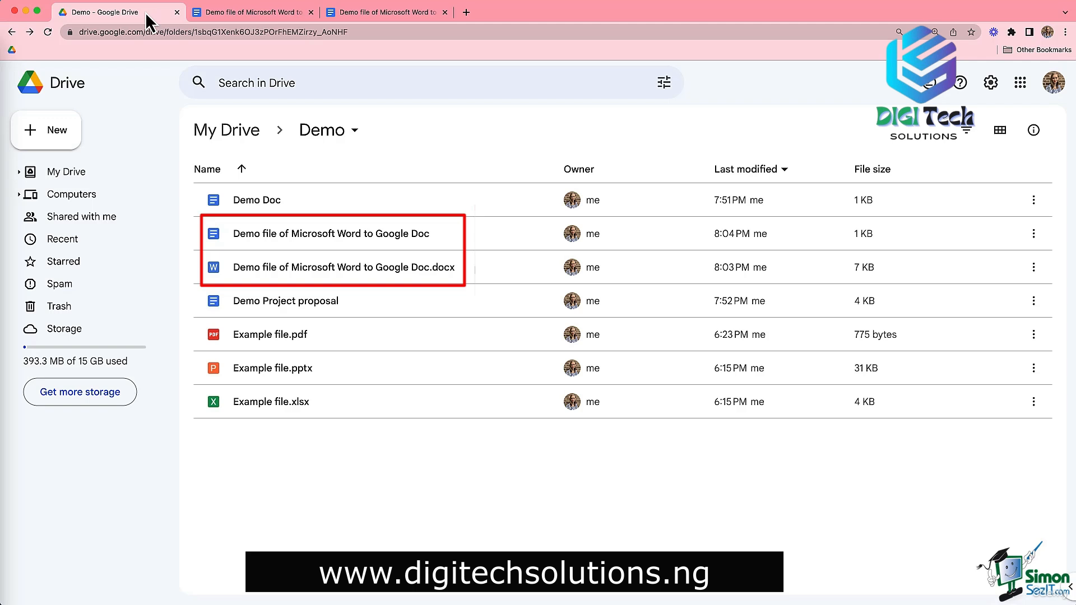
# Step: In the Google Docs version, add the line "Now this is a Google Doc" and strike through the "This is a Microsoft Word document" line
pyautogui.write('Now this is ')
pyautogui.write('a Google Doc')
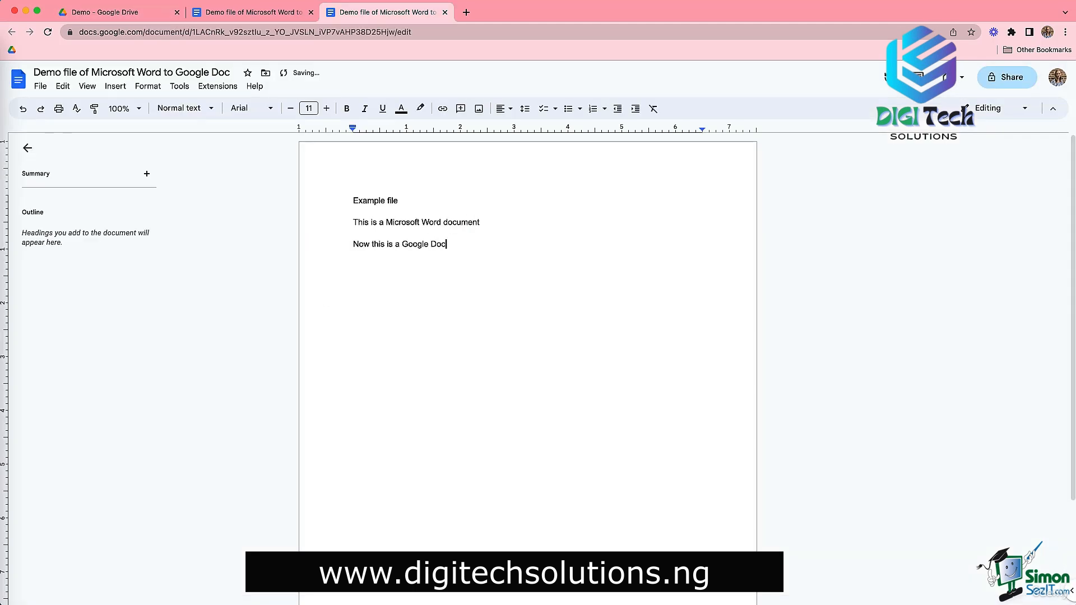
pyautogui.tripleClick(440, 222)
pyautogui.press('super+shift+x')
pyautogui.click(469, 244)
pyautogui.click(262, 14)
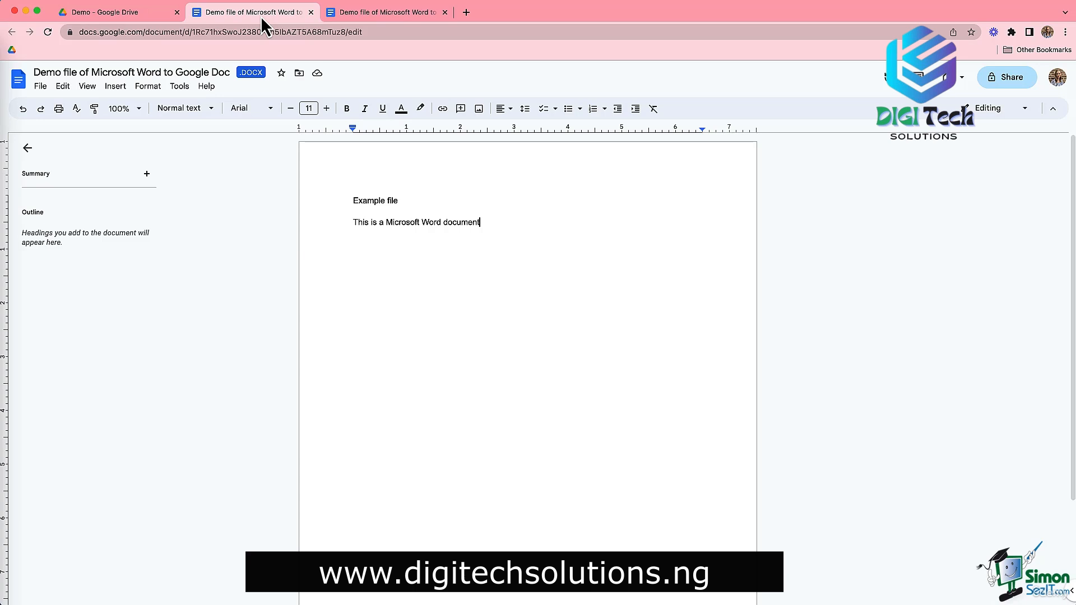
pyautogui.click(374, 18)
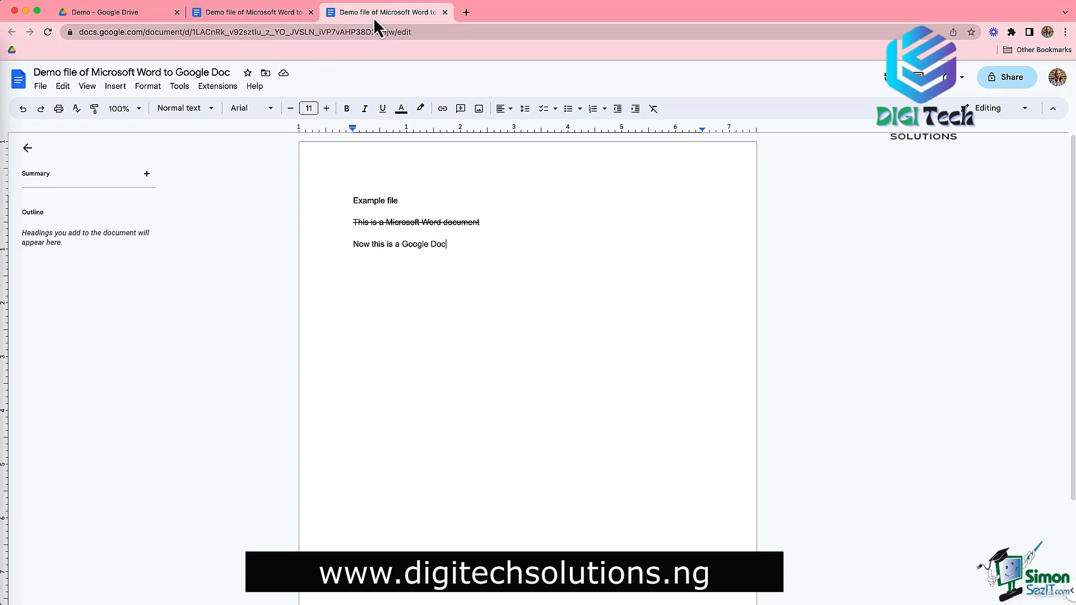
# Step: Rename the Word version as "Demo file of Microsoft Word to Google Doc [Original]"
pyautogui.click(145, 12)
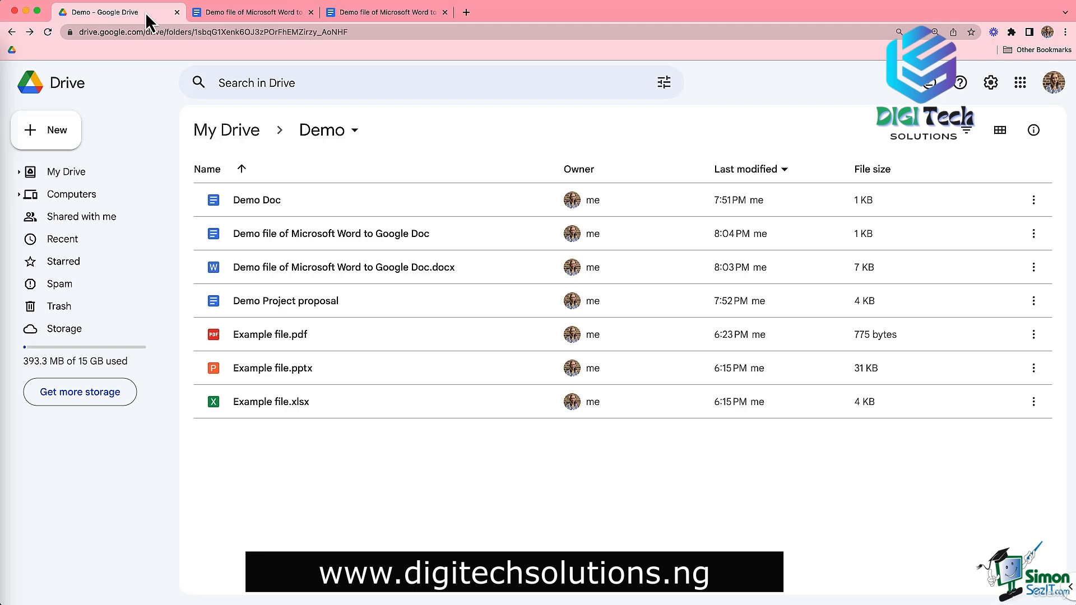
pyautogui.hotkey('ctrl', 'Tab')
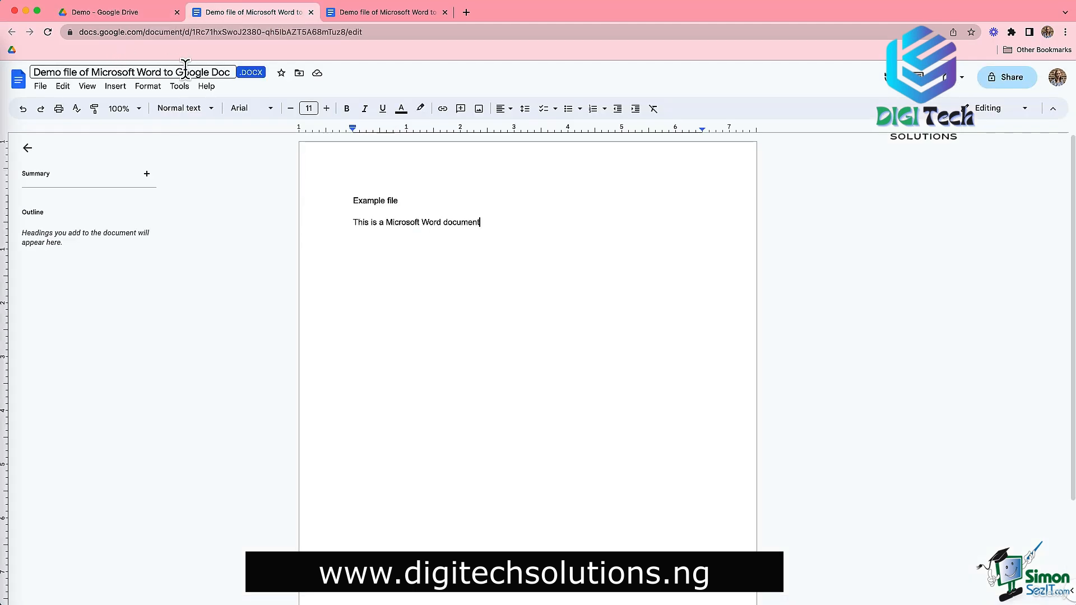
pyautogui.write('[O')
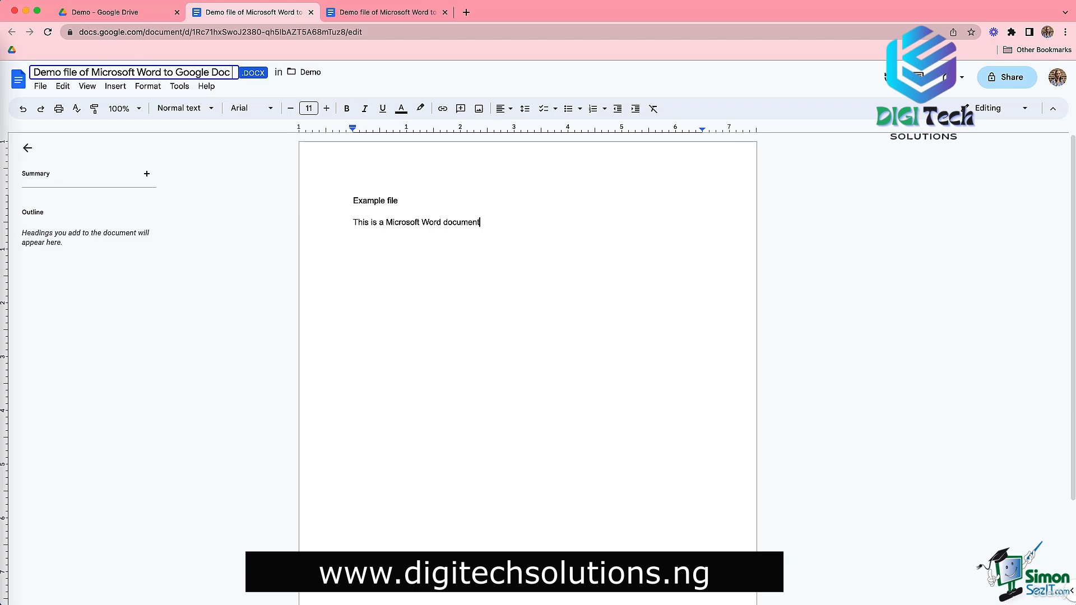
pyautogui.write('riginal]')
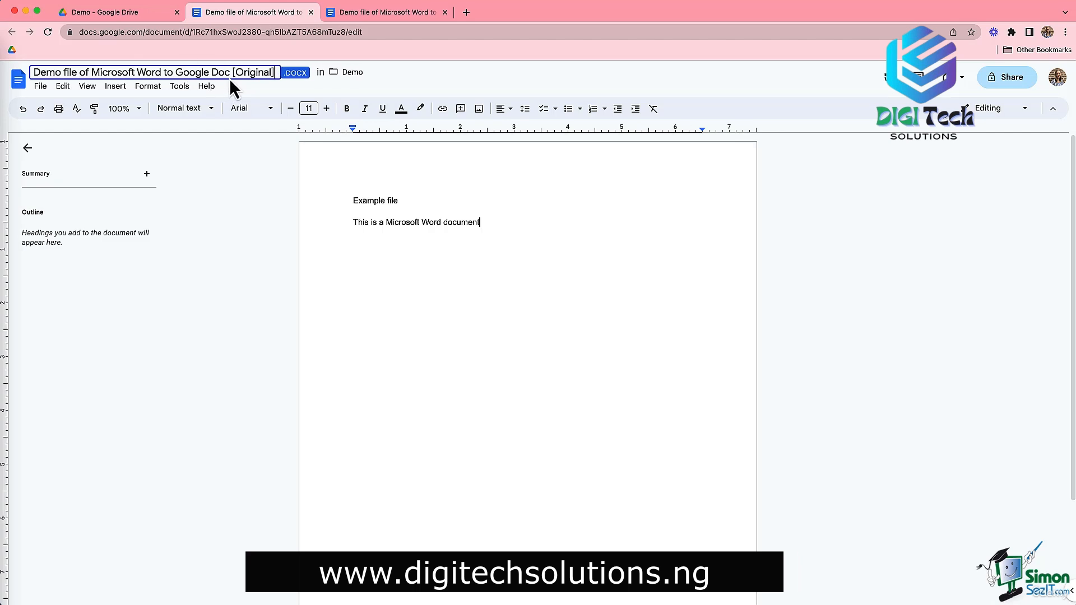
# Step: Rename the Google Docs version as "Demo file of Microsoft Word to Google Doc [Working]"
pyautogui.click(363, 14)
pyautogui.click(227, 73)
pyautogui.write('[W')
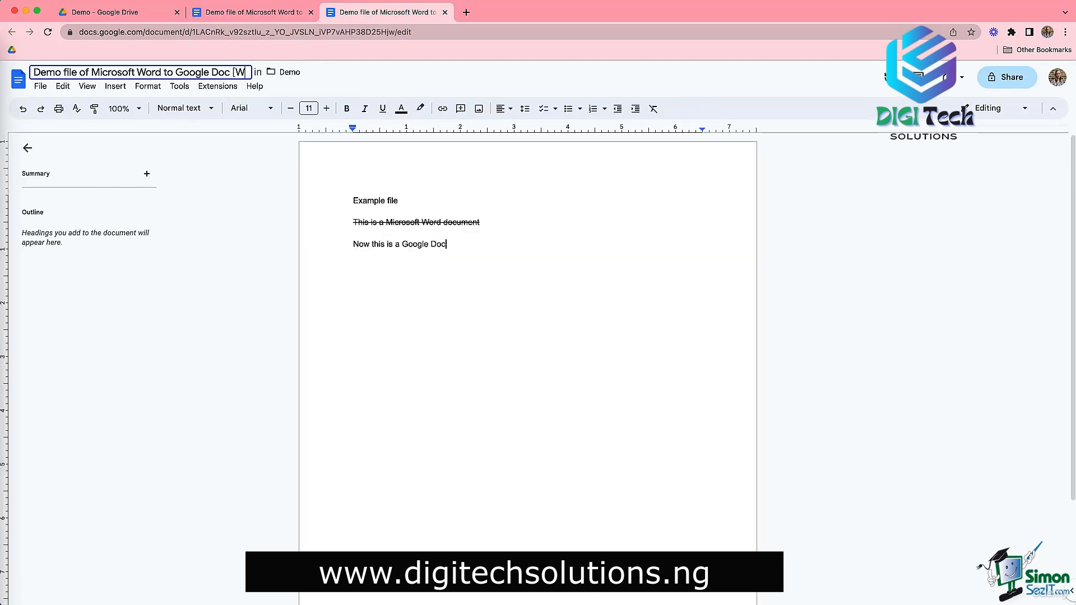
pyautogui.write('orking]')
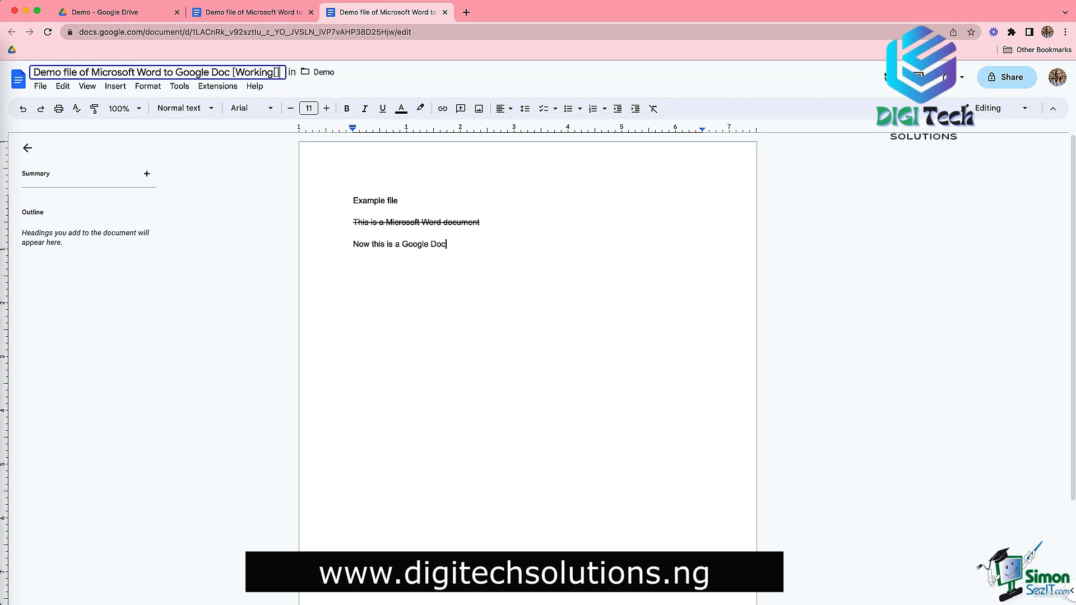
# Step: Apply the [Working] name to the Google Docs version and return to the Demo folder in Google Drive
pyautogui.press('Return')
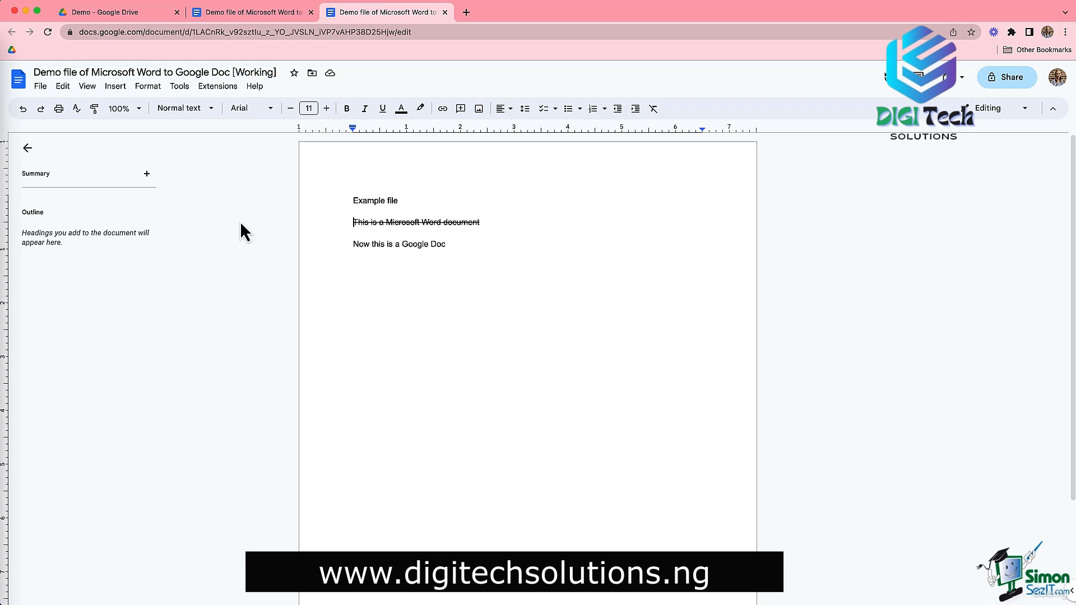
pyautogui.click(146, 17)
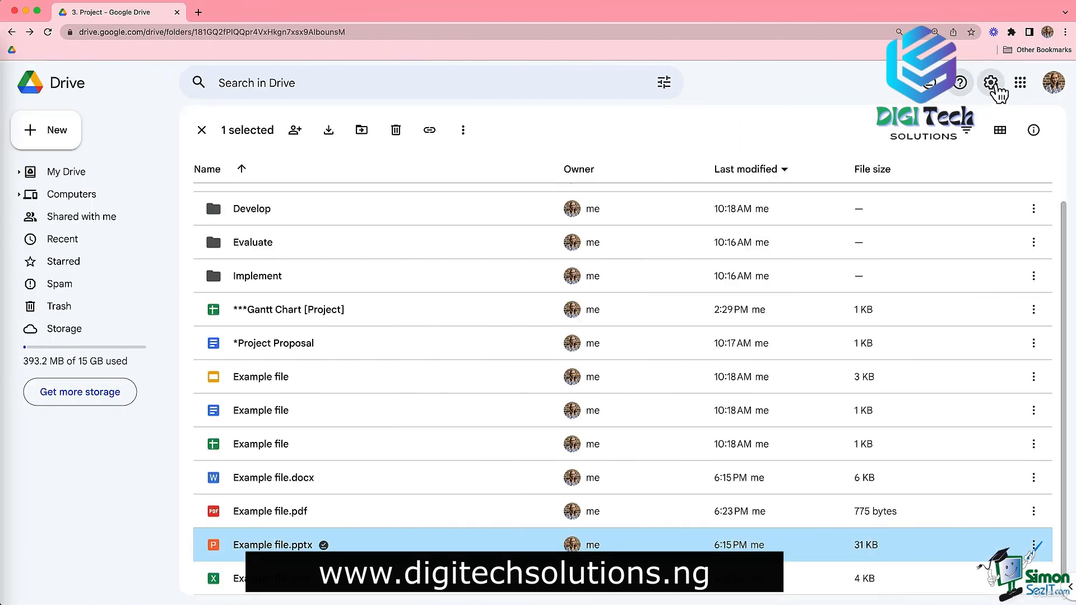
# Step: In the Drive settings, toggle "Convert uploads to Google Docs editor format" off and back on
pyautogui.click(999, 89)
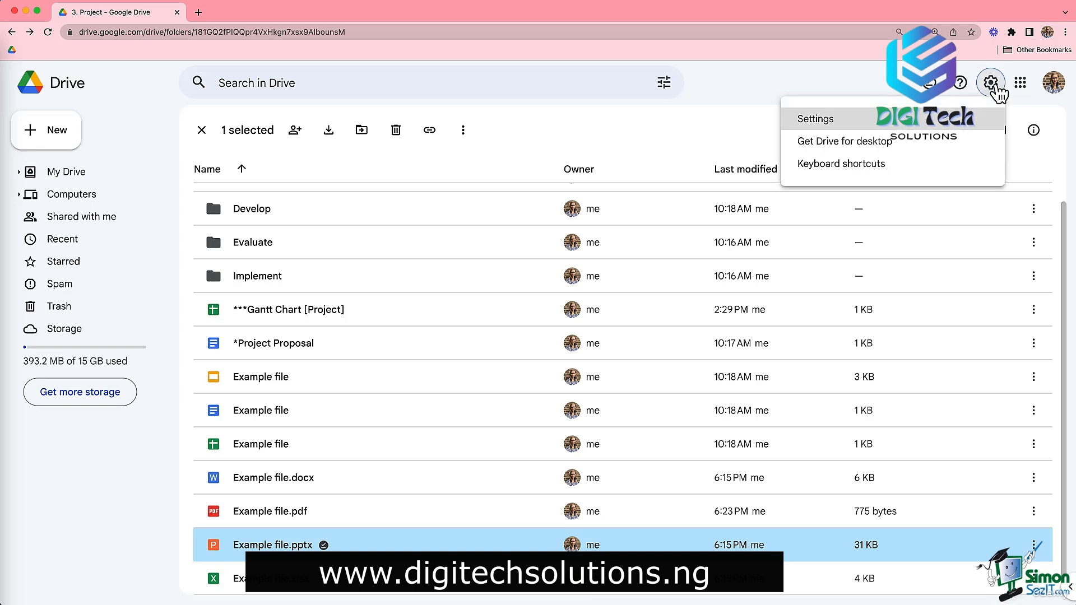
pyautogui.click(981, 120)
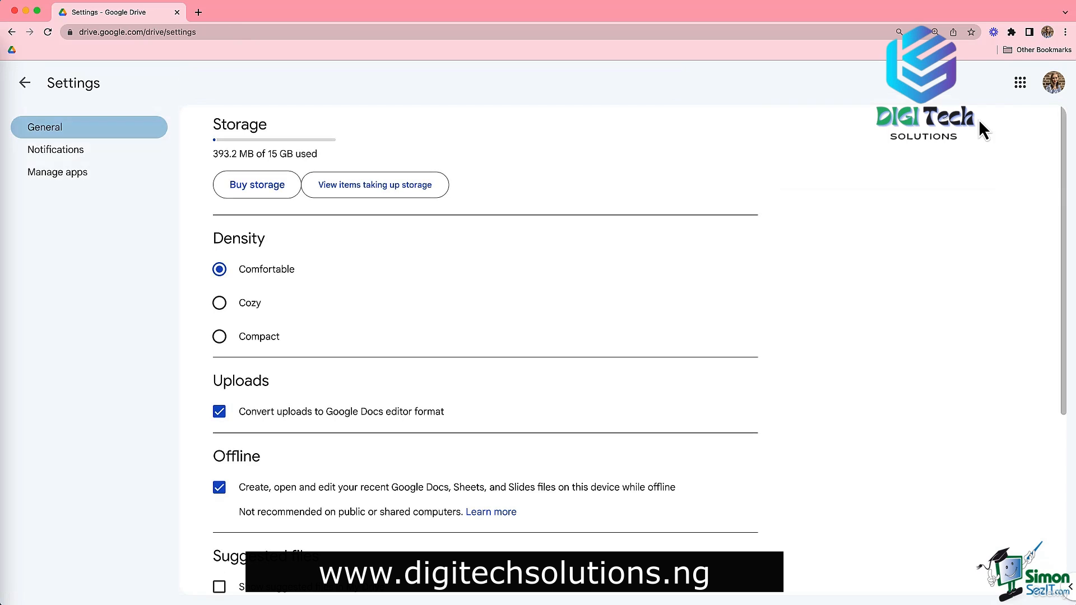
pyautogui.click(217, 418)
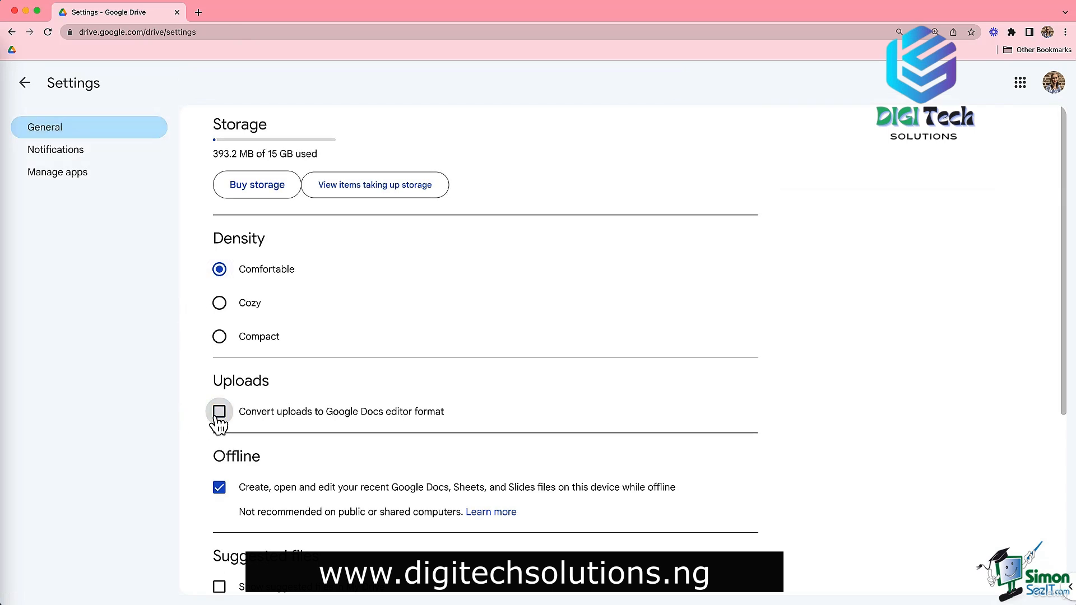
pyautogui.click(217, 418)
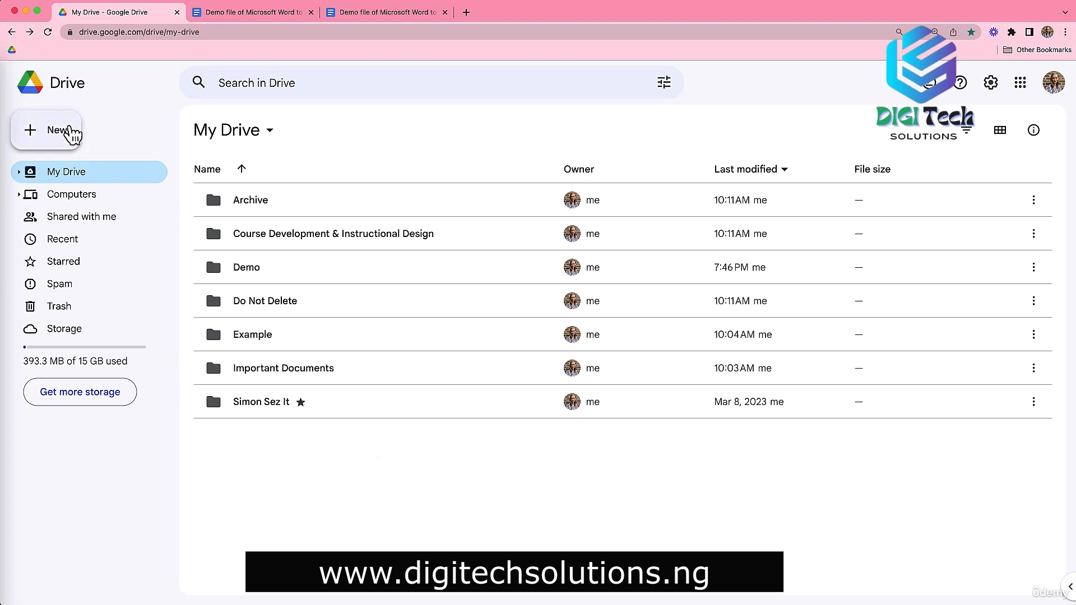
# Step: Create a new folder named "Demo 2" in My Drive
pyautogui.click(73, 134)
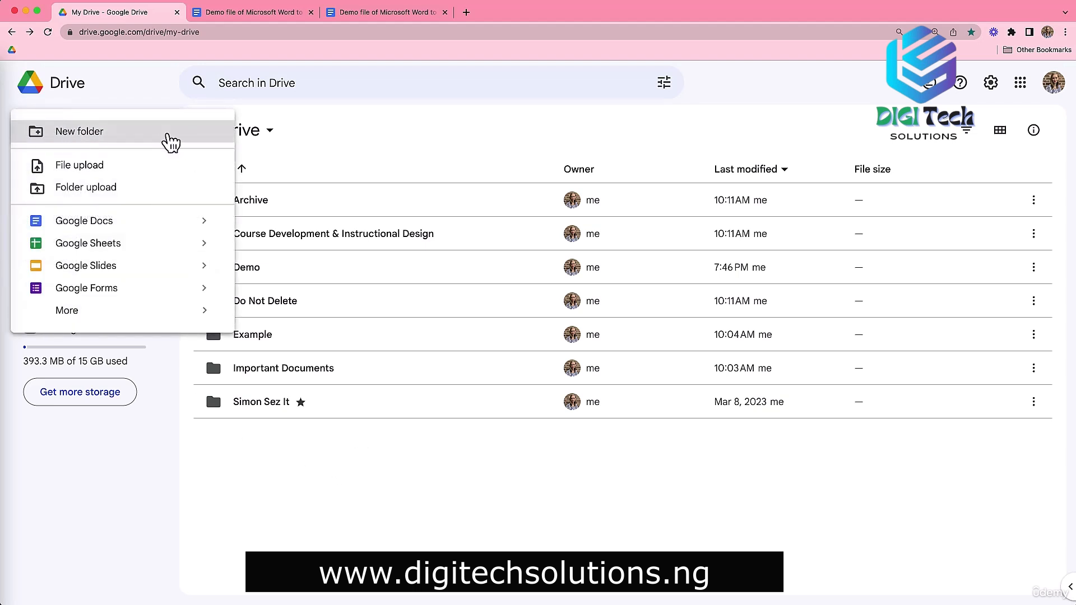
pyautogui.click(435, 440)
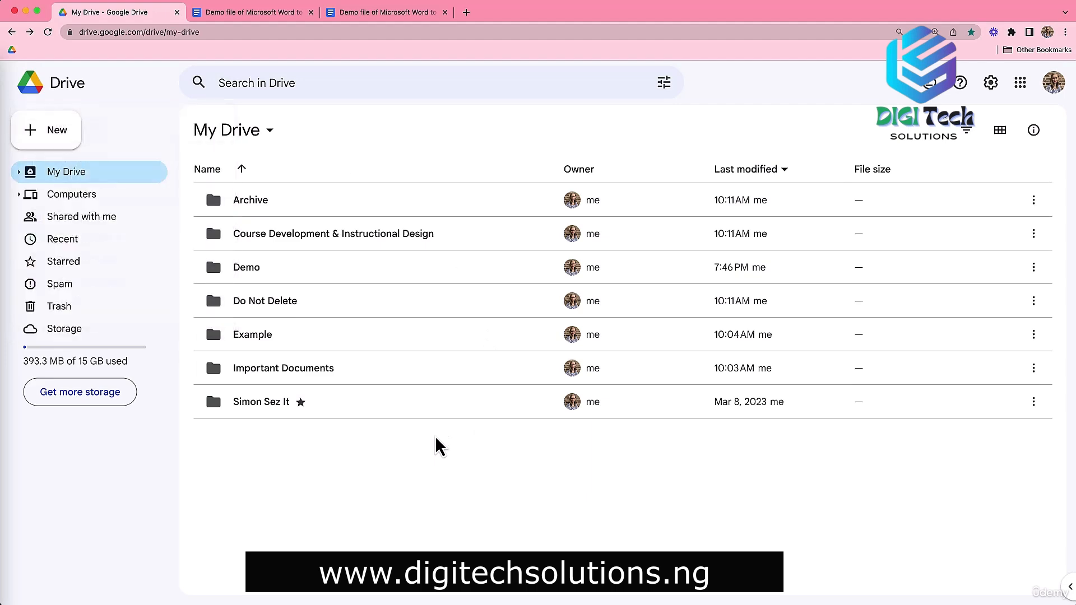
pyautogui.rightClick(436, 440)
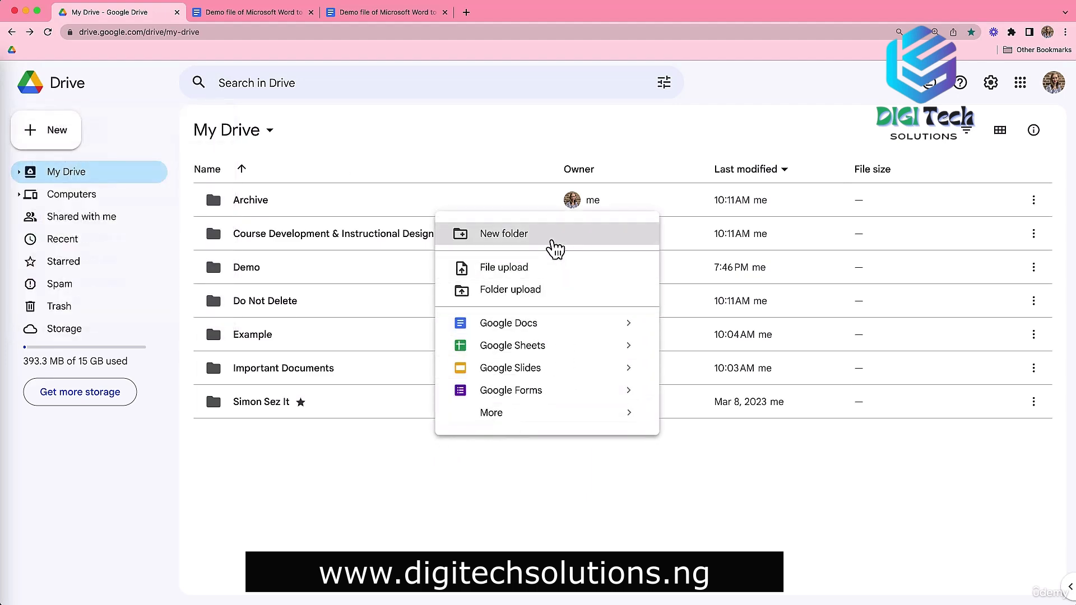
pyautogui.click(504, 233)
pyautogui.write('Demo 2')
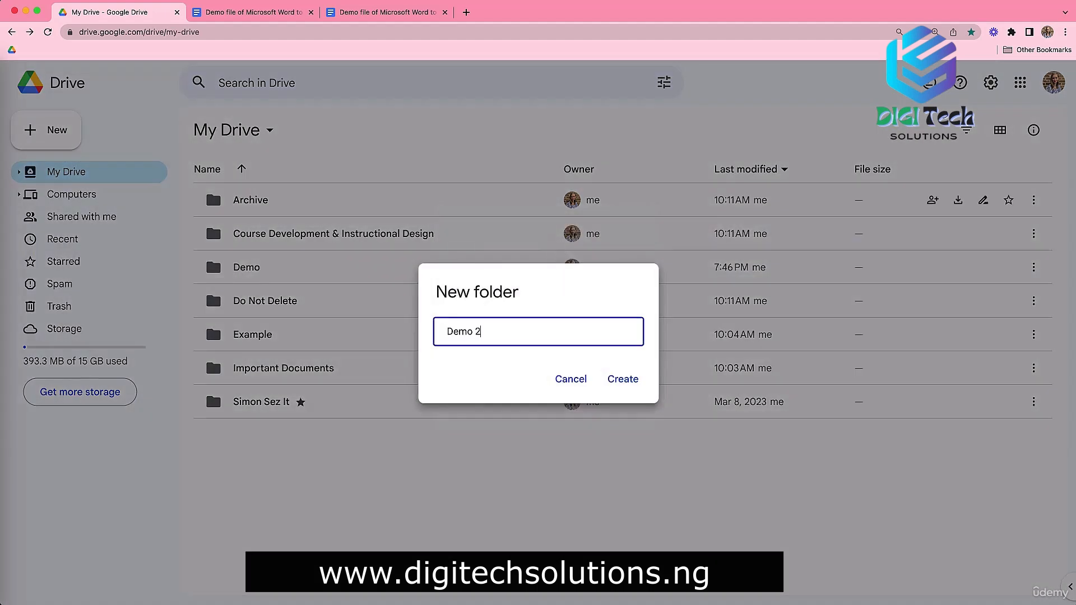
pyautogui.press('Return')
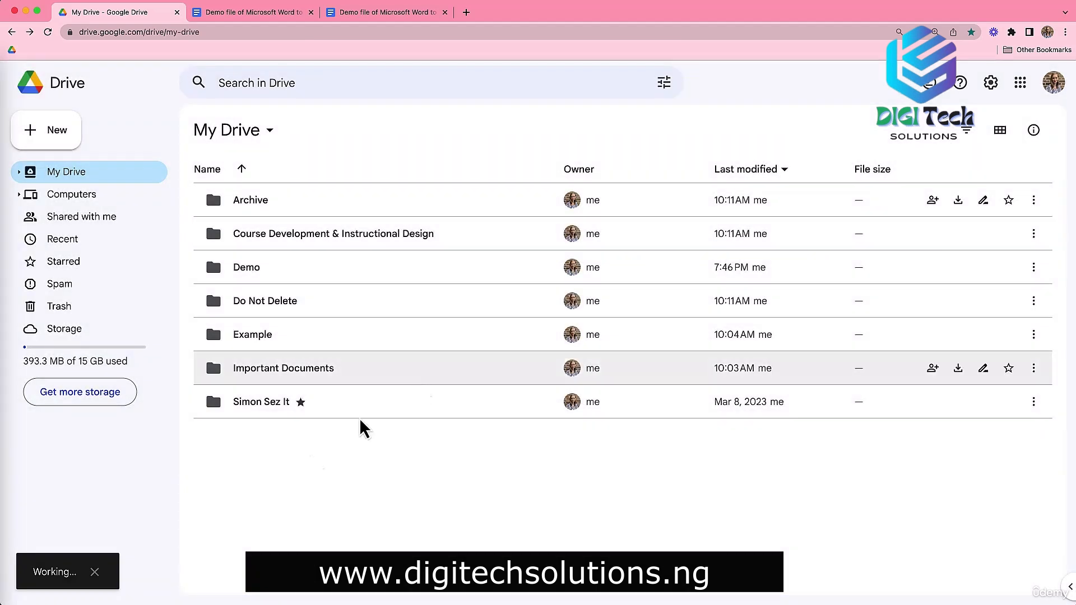
# Step: Open the Demo 2 folder and upload "Example file.docx" and "Example file.pdf" into it from the computer's file window
pyautogui.doubleClick(246, 301)
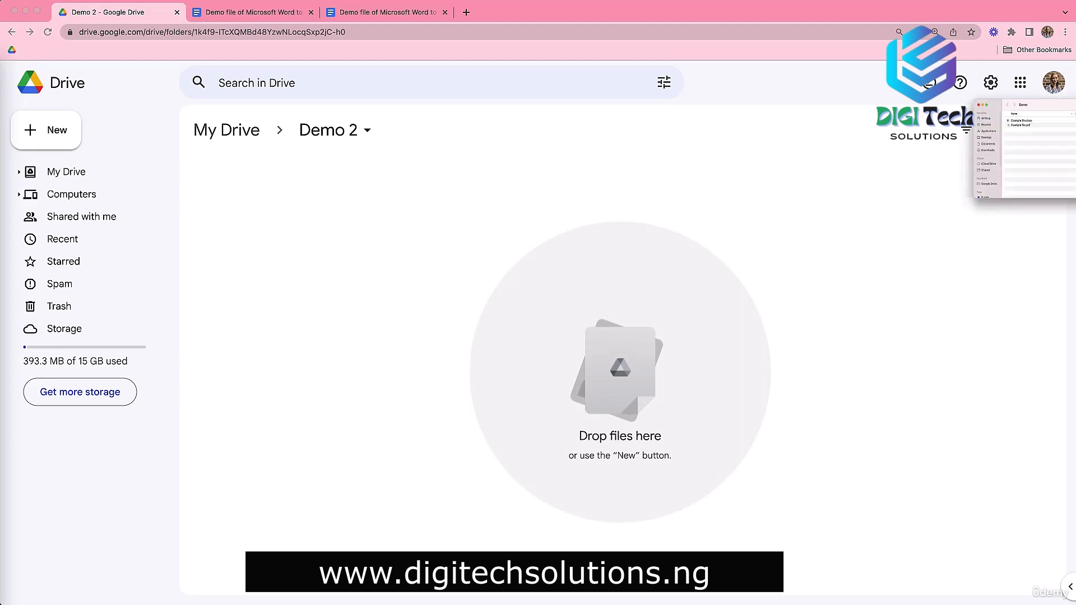
pyautogui.moveTo(1075, 106); pyautogui.dragTo(774, 339)
pyautogui.moveTo(688, 404); pyautogui.dragTo(415, 351)
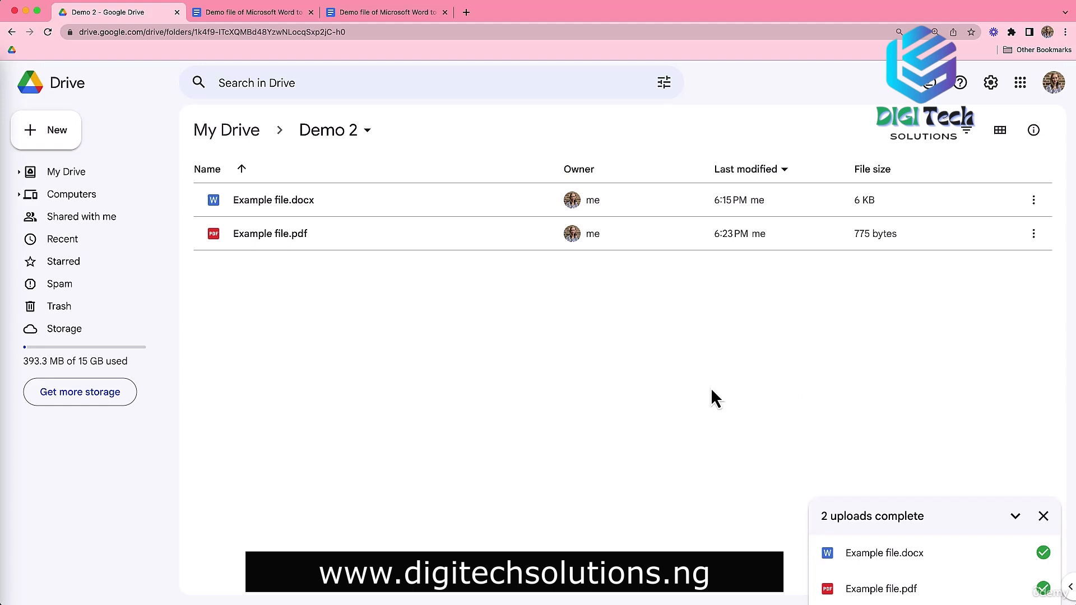
# Step: Create a blank Google Slides presentation in Demo 2, name it "Demo slide", and return to the folder
pyautogui.rightClick(362, 305)
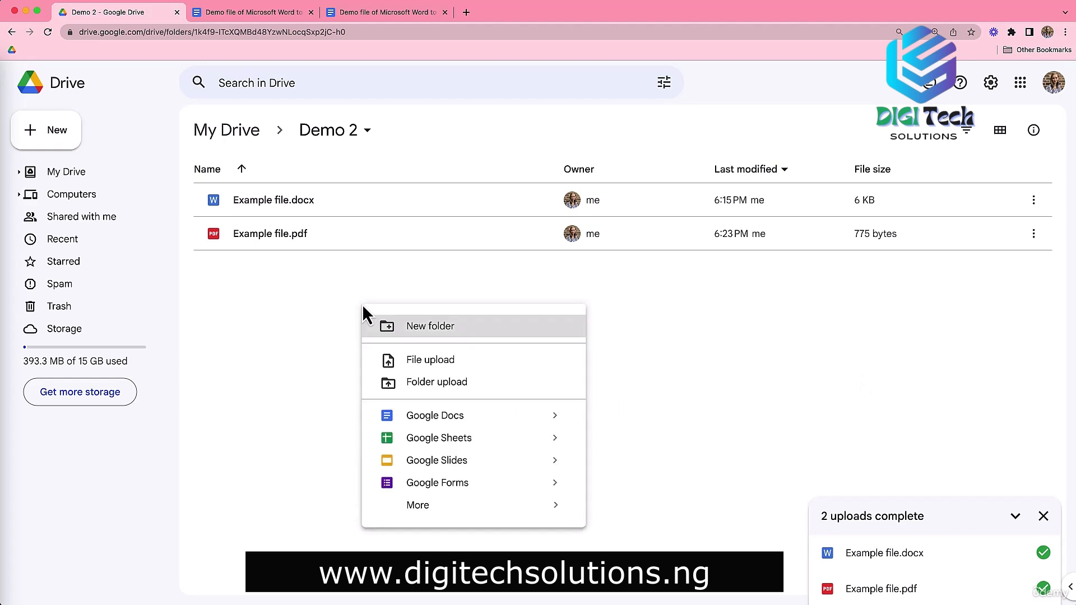
pyautogui.click(451, 463)
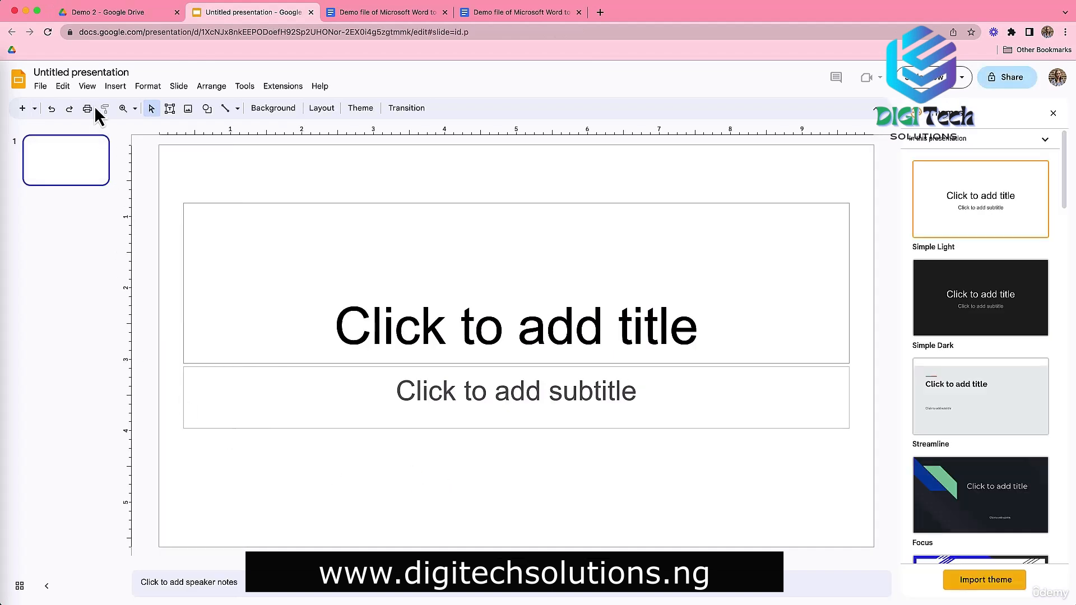
pyautogui.click(82, 72)
pyautogui.write('Demo slide')
pyautogui.press('Return')
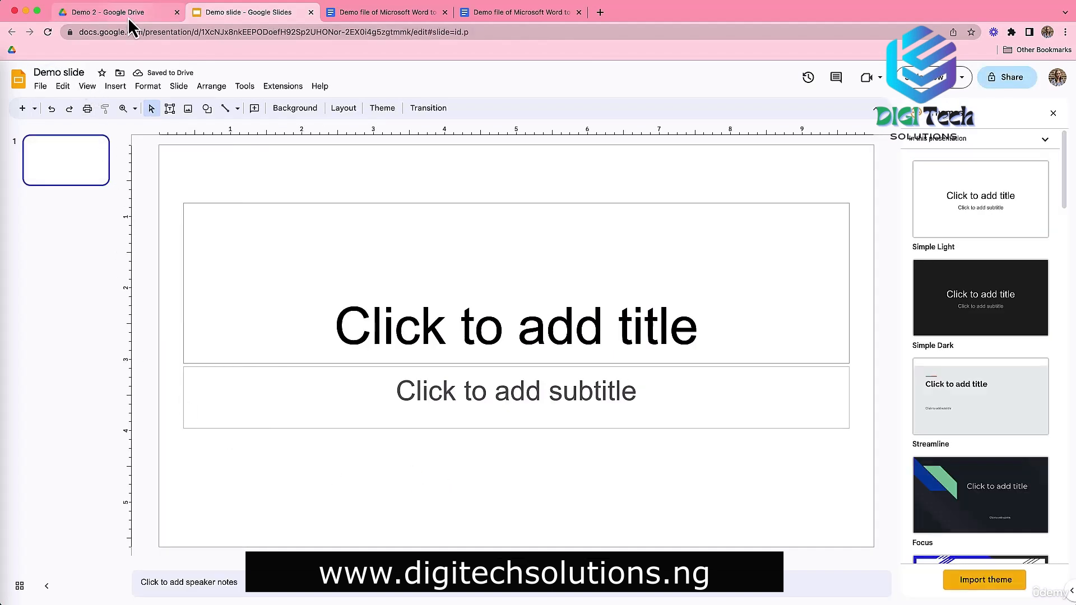
pyautogui.click(124, 17)
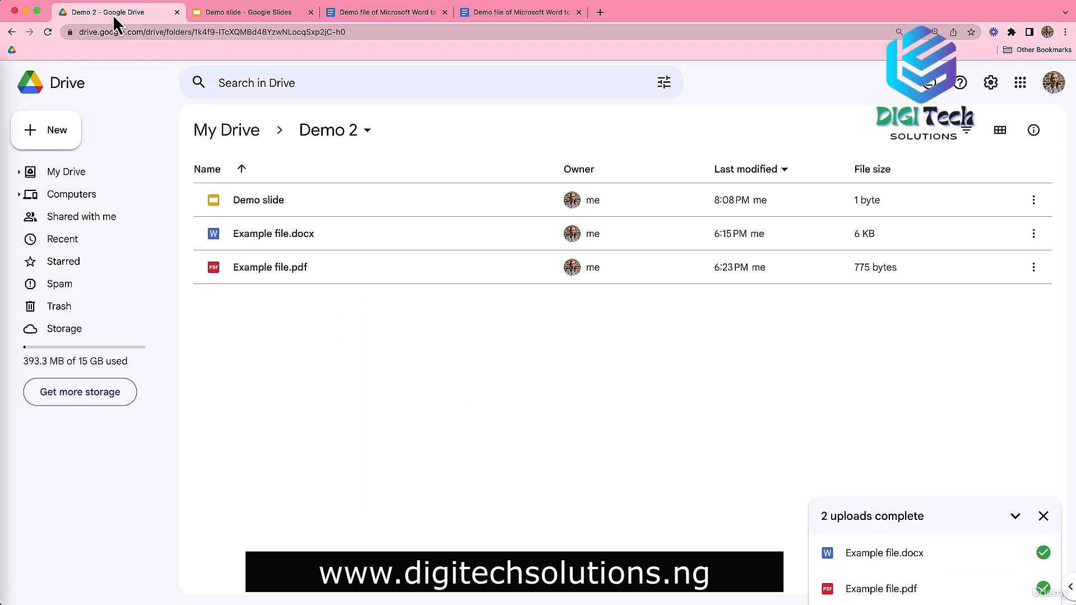
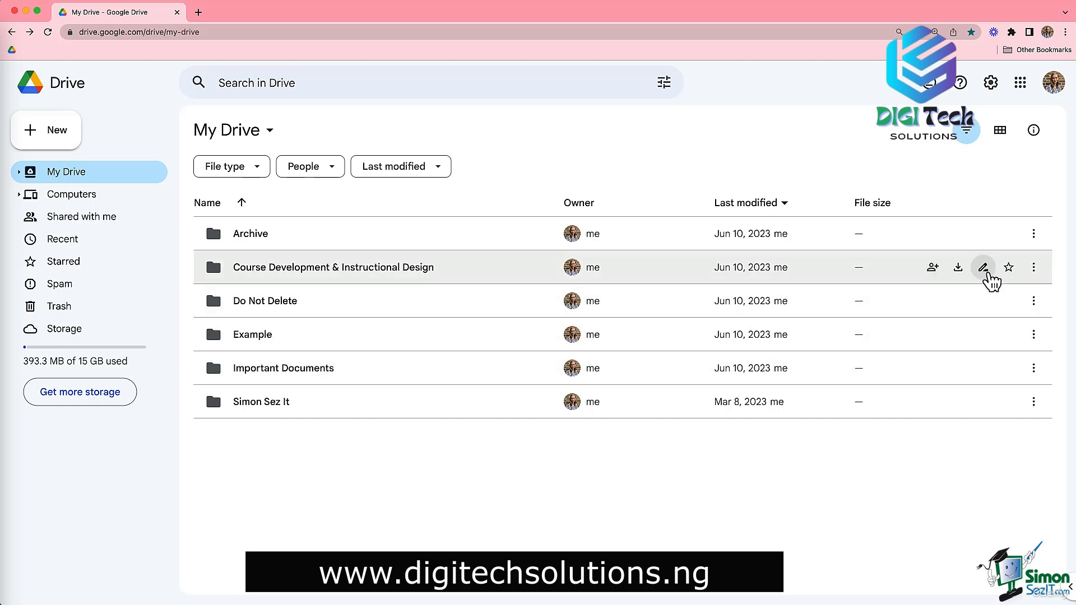
# Step: Rename the Course Development & Instructional Design folder by adding a 💻 emoji in front of its name
pyautogui.click(984, 269)
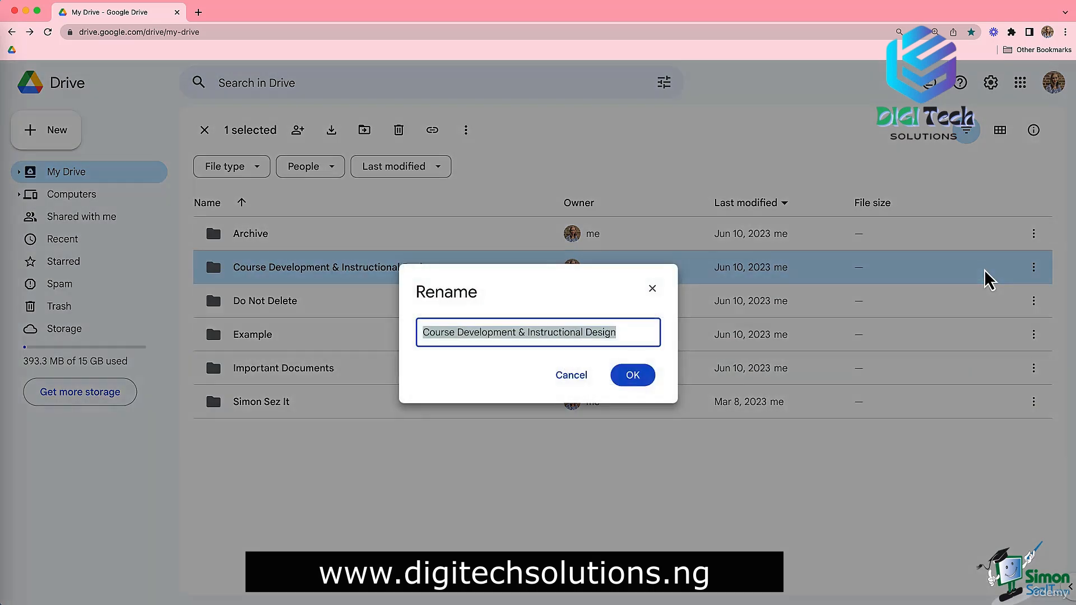
pyautogui.click(561, 378)
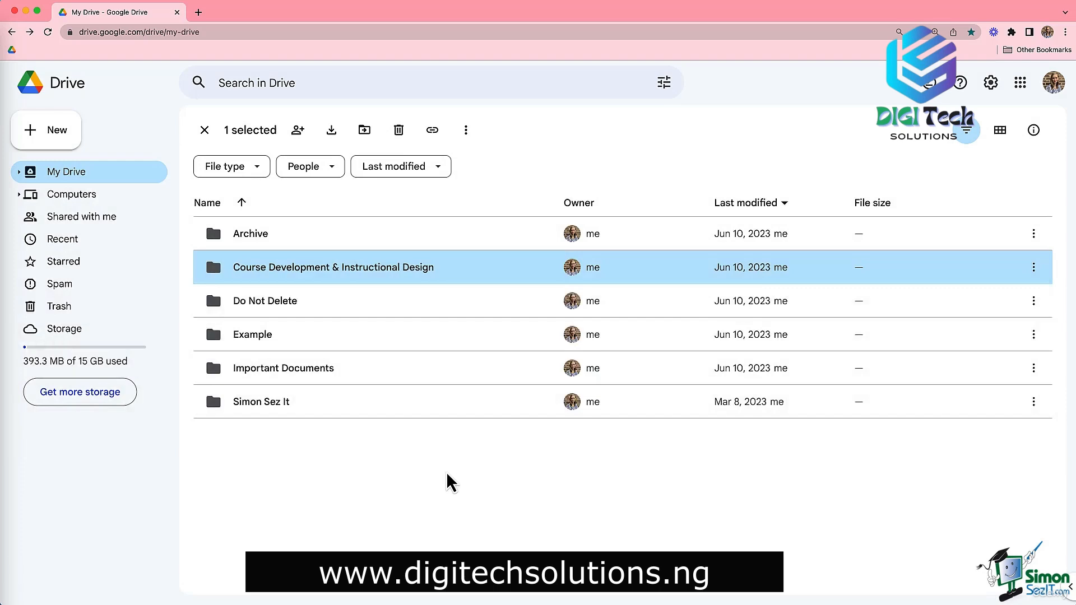
pyautogui.rightClick(394, 269)
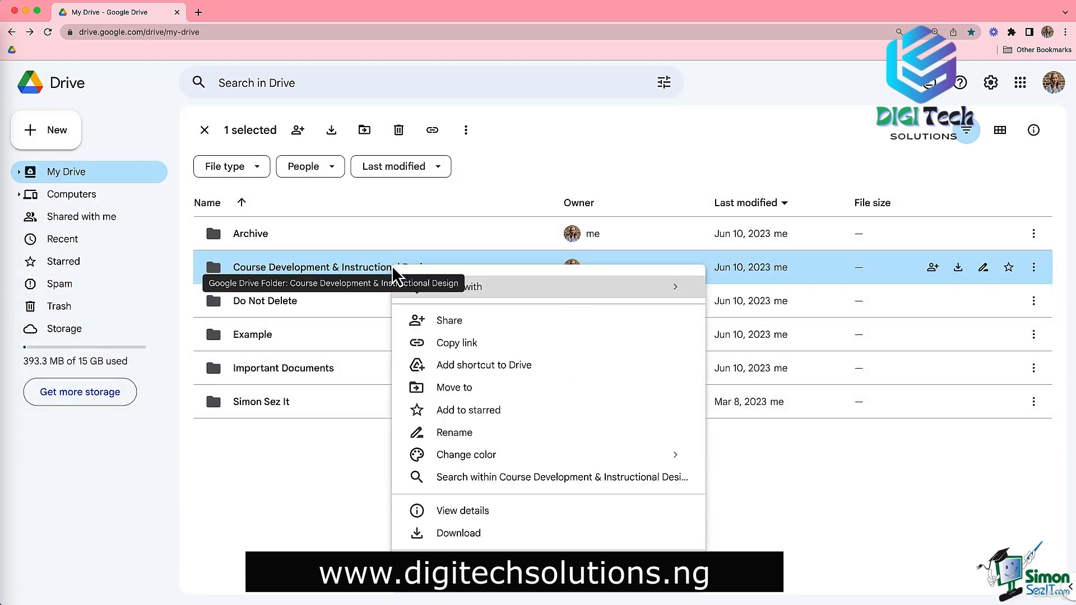
pyautogui.click(477, 433)
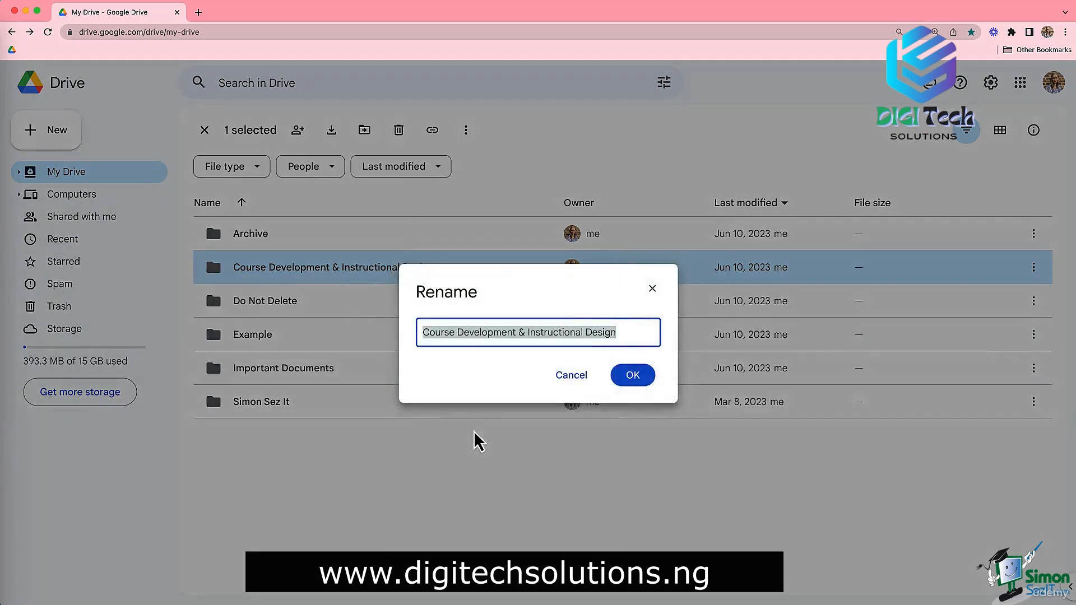
pyautogui.click(419, 333)
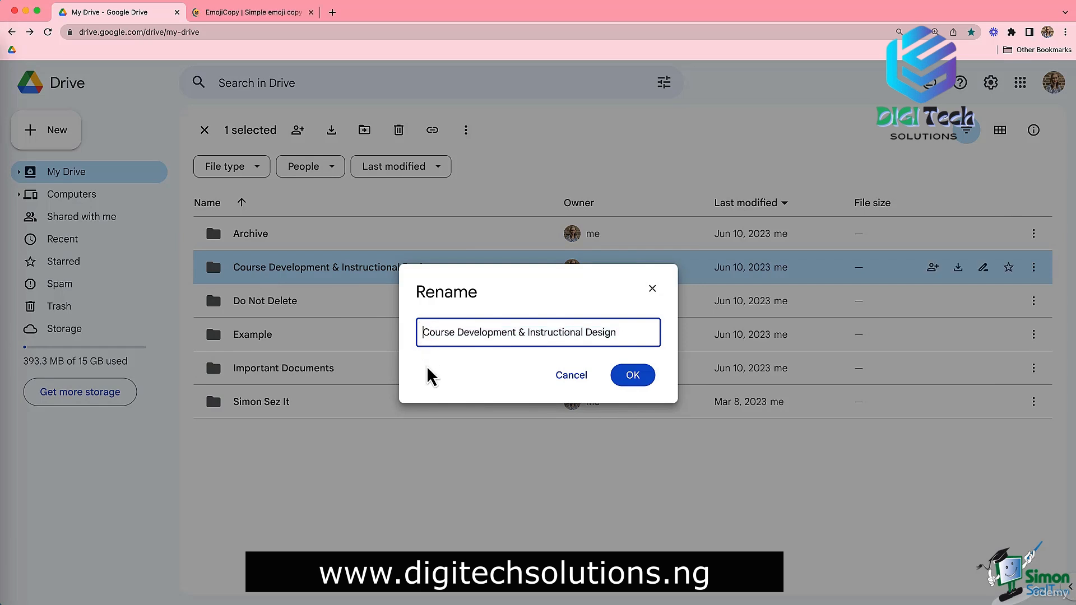
pyautogui.write('💻')
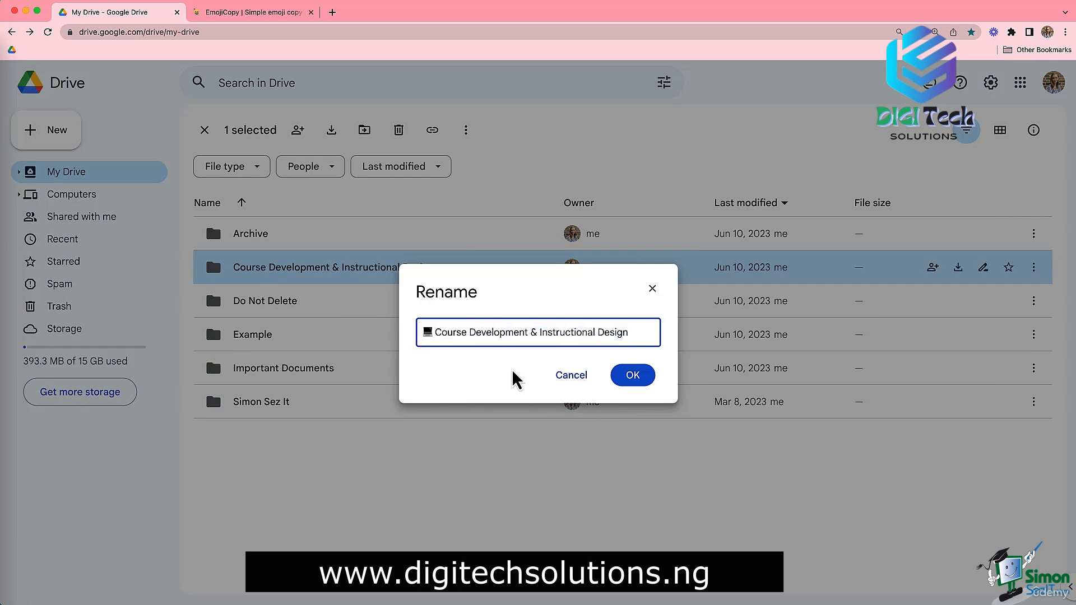
pyautogui.click(632, 375)
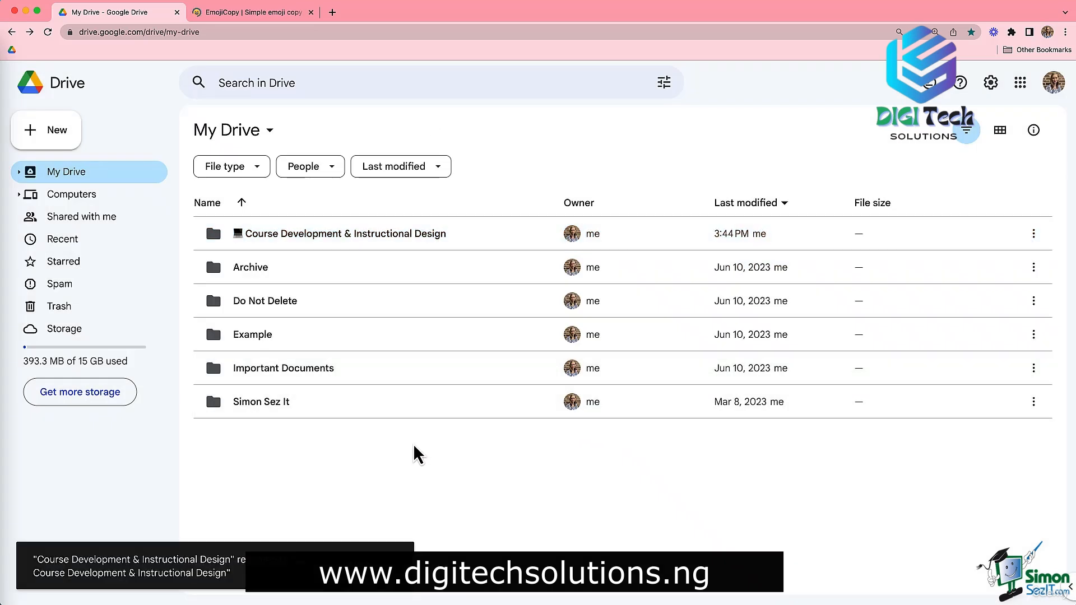
# Step: Rename the Do Not Delete folder by adding a 🔴 emoji in front of its name
pyautogui.rightClick(263, 303)
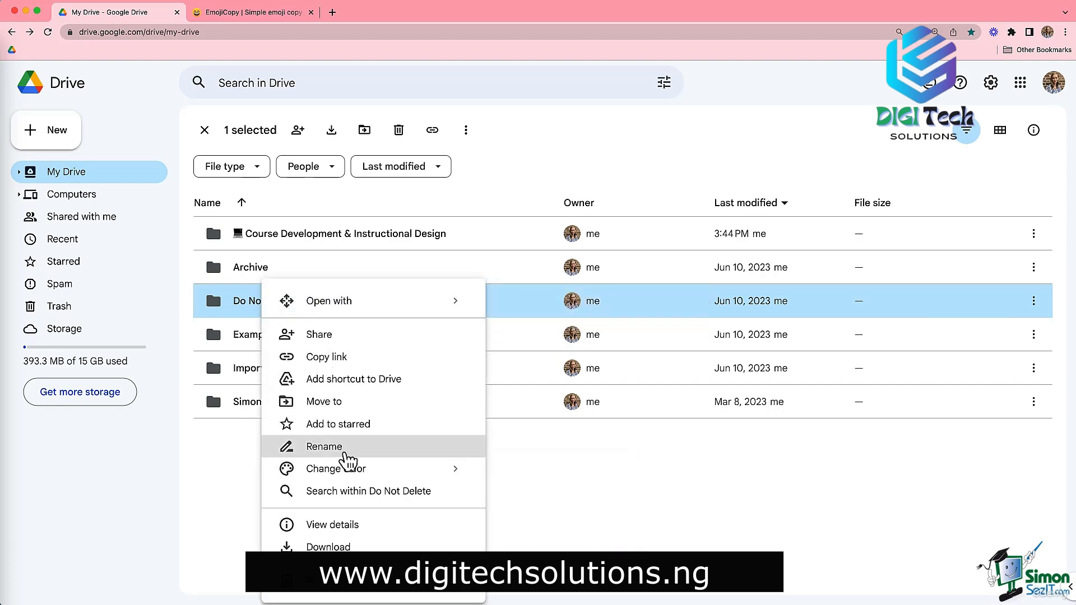
pyautogui.click(345, 447)
pyautogui.press('Left')
pyautogui.write('🔴')
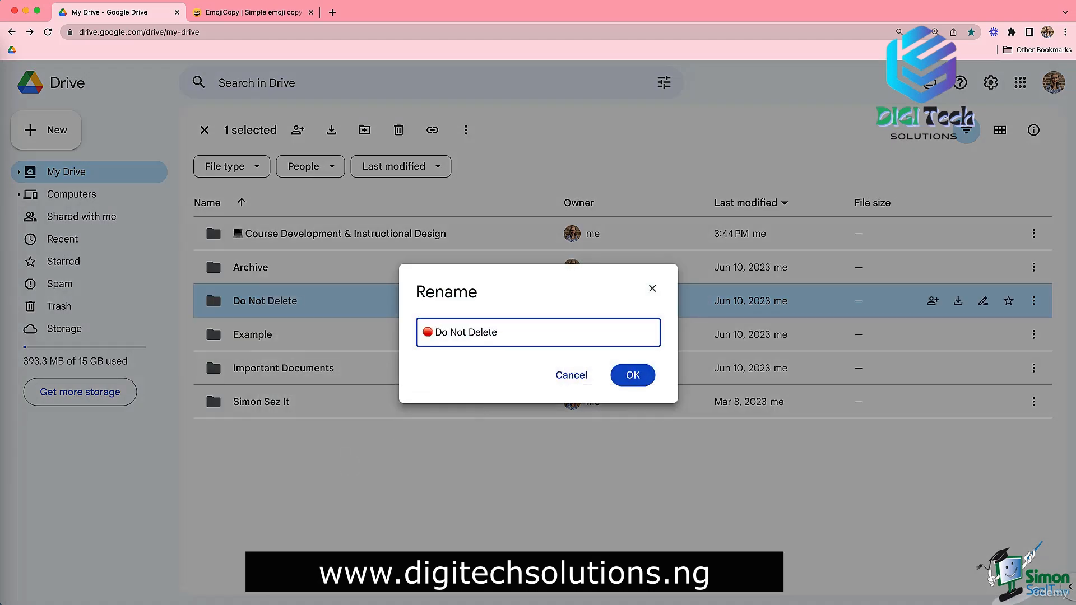
pyautogui.press('Return')
# Step: Rename the Important Documents folder by adding a 💼 emoji in front of its name
pyautogui.rightClick(314, 379)
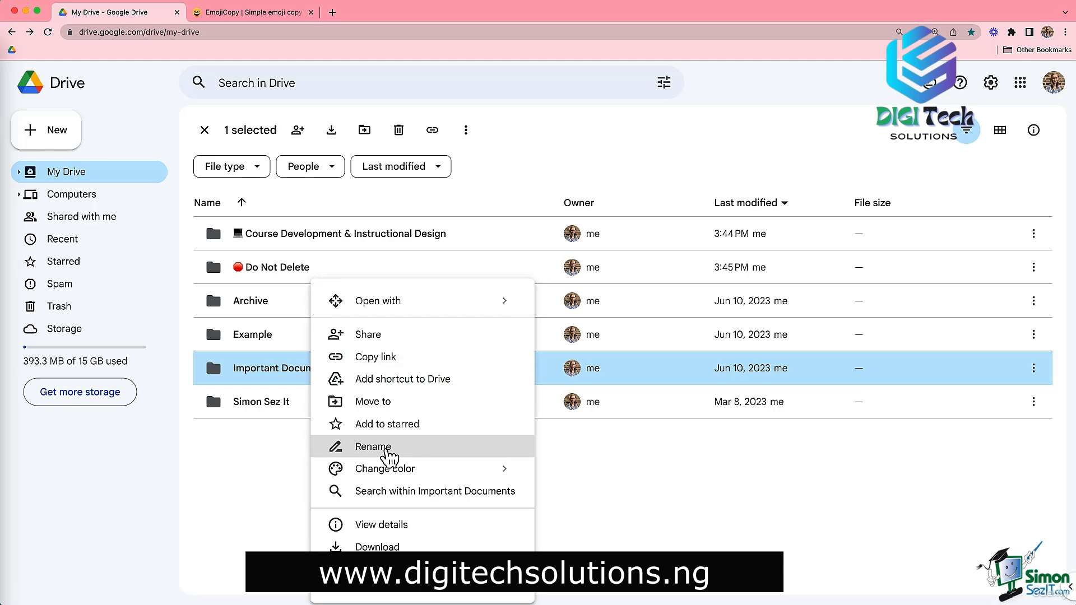
pyautogui.click(387, 449)
pyautogui.press('Left')
pyautogui.write('💼')
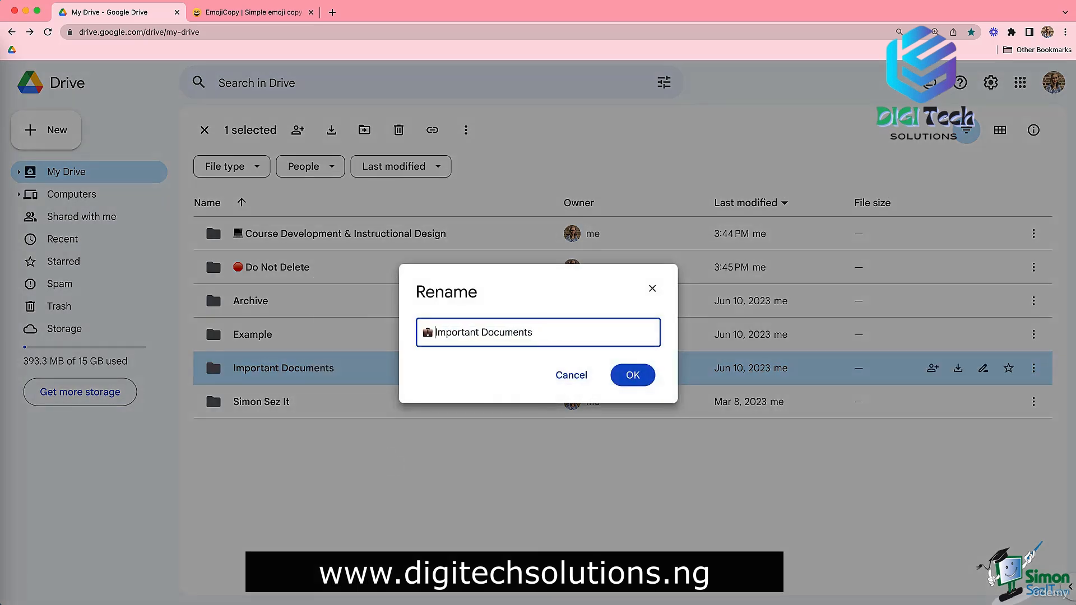
pyautogui.press('Return')
pyautogui.click(471, 454)
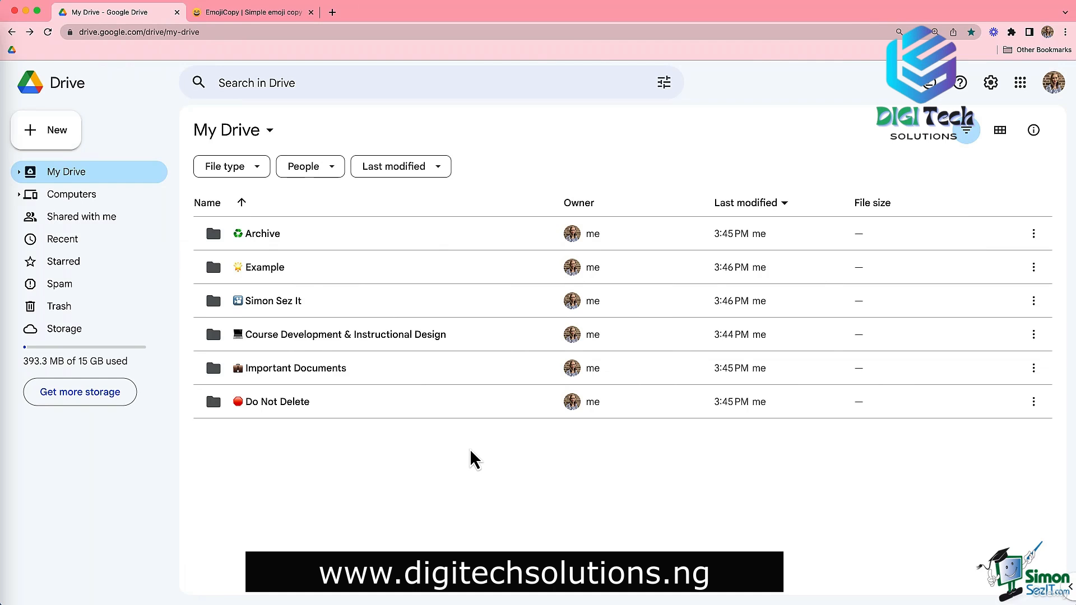
# Step: Open the "3. Project" folder inside Example and rename its Analyze subfolder as "1. Analyze"
pyautogui.doubleClick(273, 276)
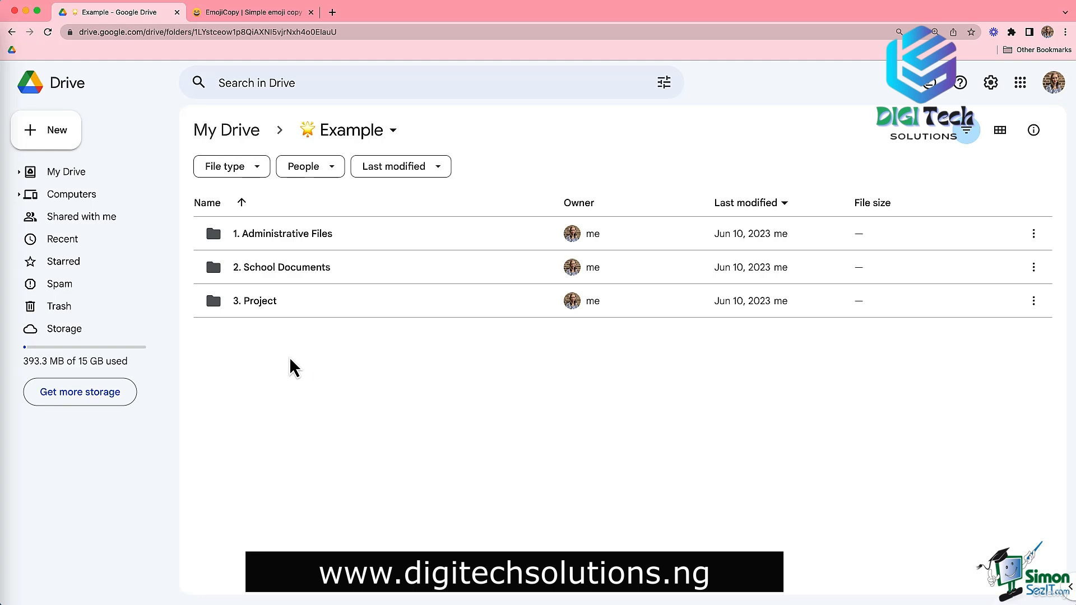
pyautogui.doubleClick(254, 306)
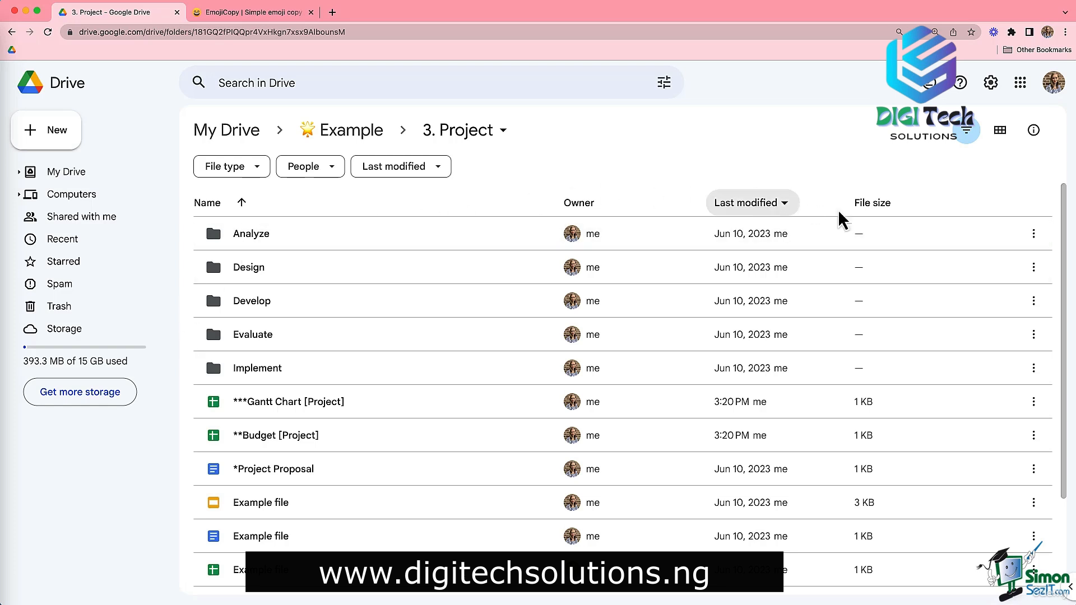
pyautogui.click(985, 234)
pyautogui.press('Left')
pyautogui.write('1.')
pyautogui.press('Return')
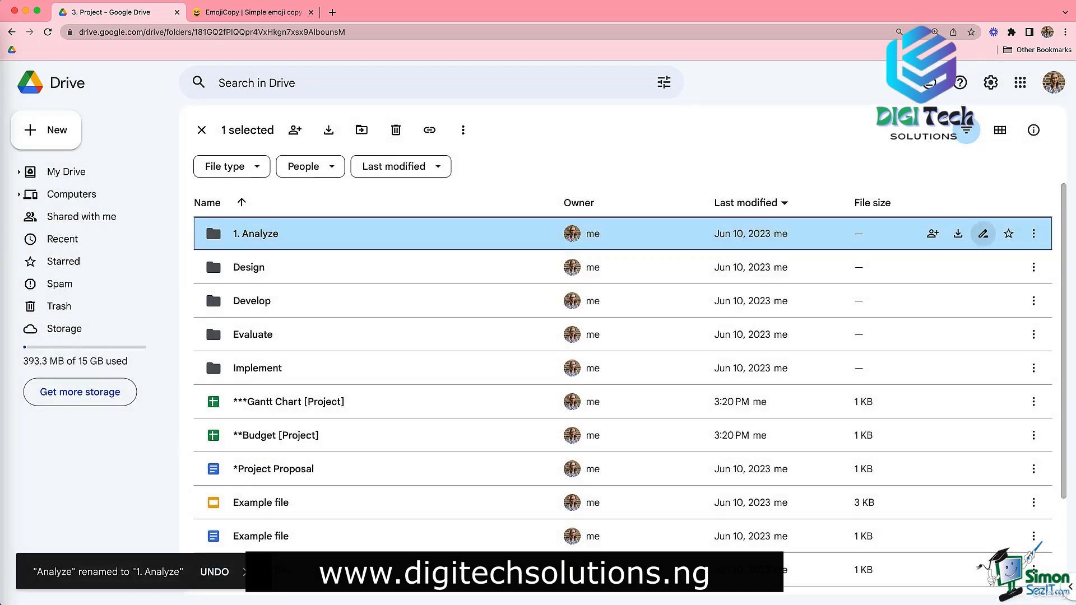
# Step: Rename the Design subfolder as "2. Design"
pyautogui.click(984, 268)
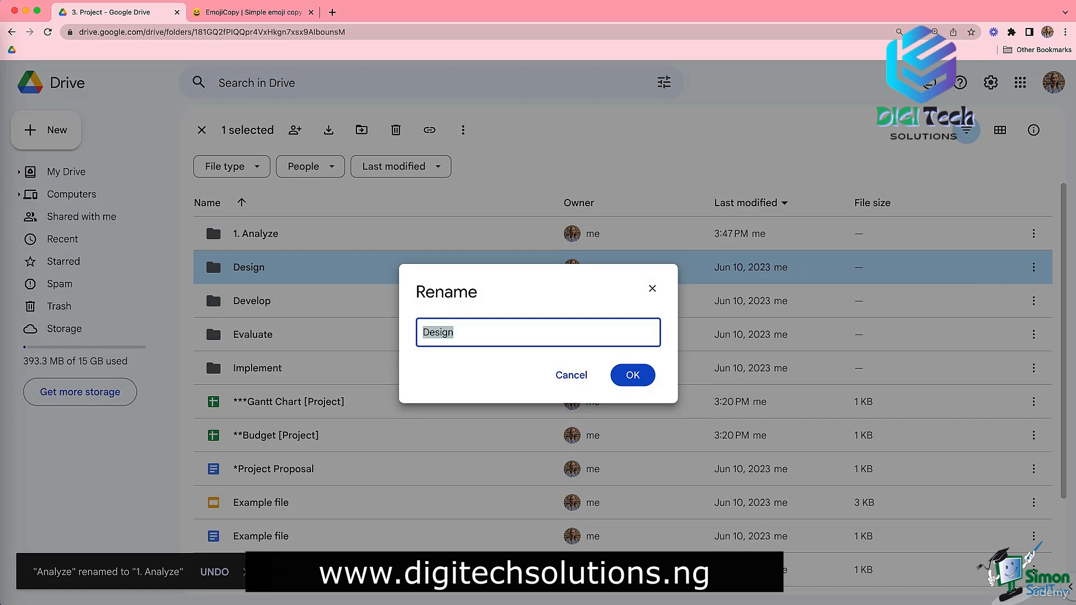
pyautogui.press('Left')
pyautogui.write('2.')
pyautogui.press('Return')
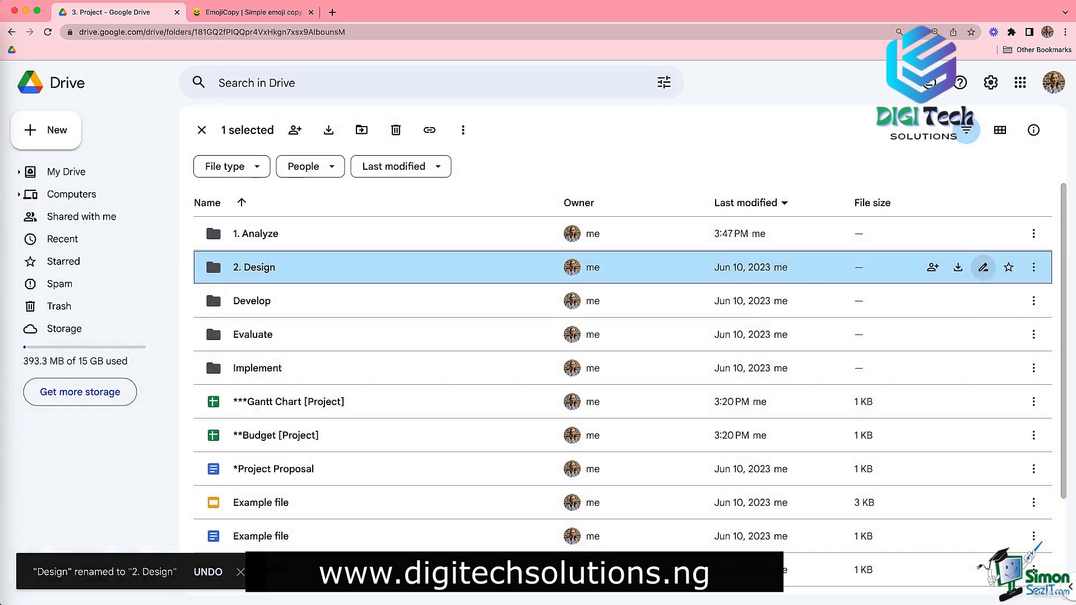
# Step: Rename the Develop subfolder as "3. Develop"
pyautogui.click(984, 304)
pyautogui.press('Left')
pyautogui.write('3.')
pyautogui.press('Return')
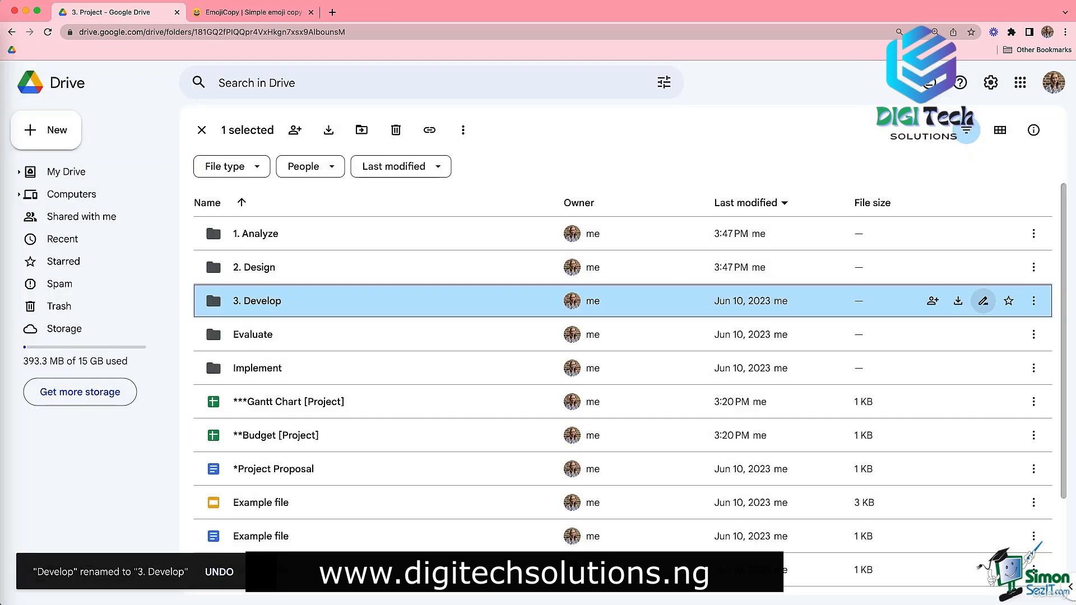
# Step: Rename the Implement subfolder as "4. Implement"
pyautogui.click(983, 369)
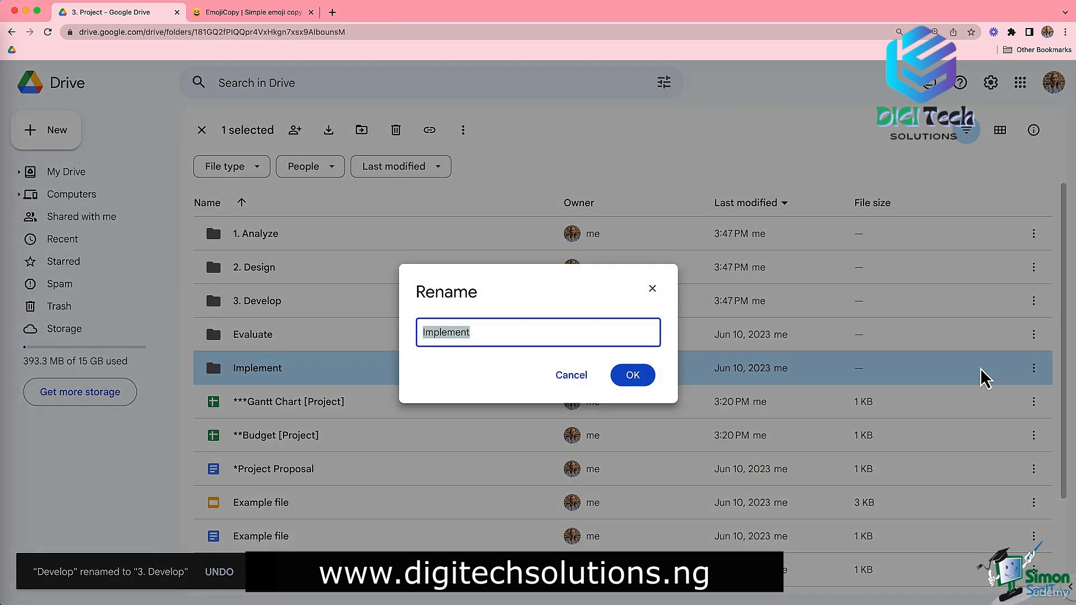
pyautogui.press('Left')
pyautogui.write('4.')
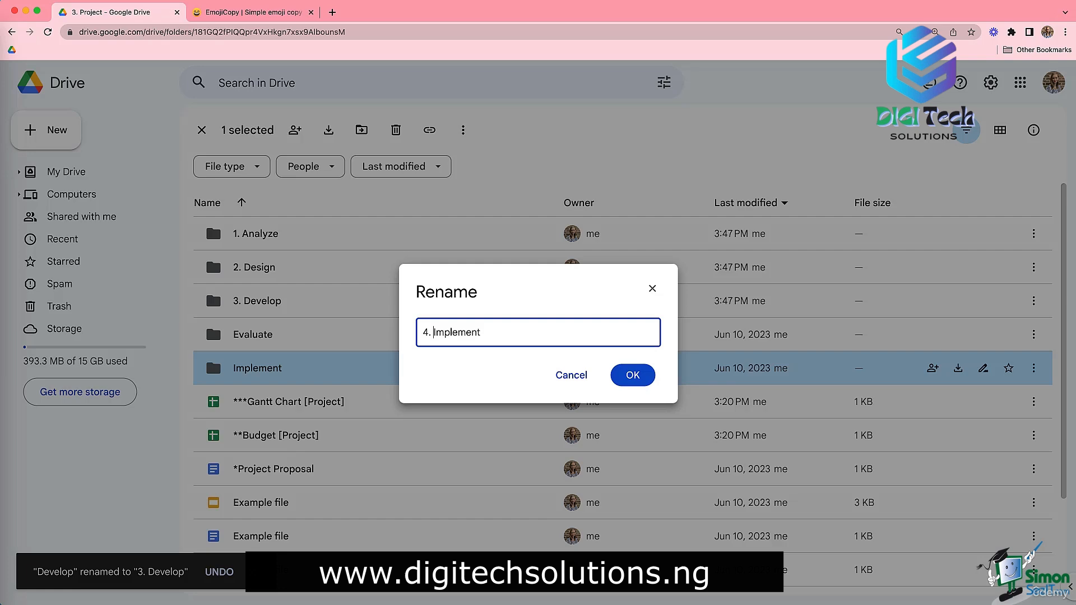
pyautogui.press('Return')
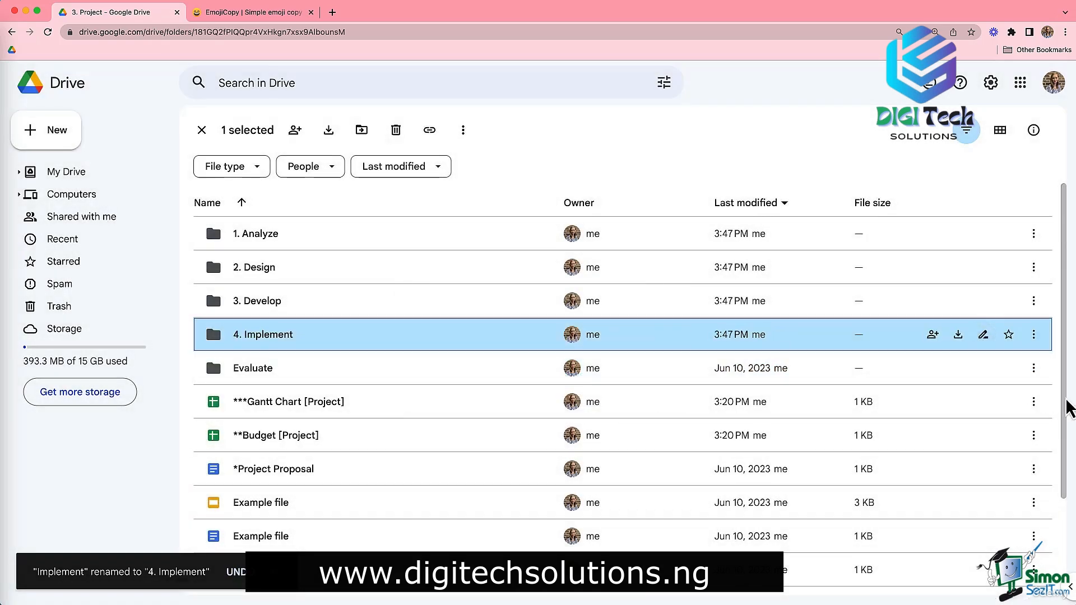
# Step: Rename the Evaluate subfolder as "5. Evaluate" and clear the selection
pyautogui.click(982, 368)
pyautogui.press('Left')
pyautogui.write('5.')
pyautogui.press('Return')
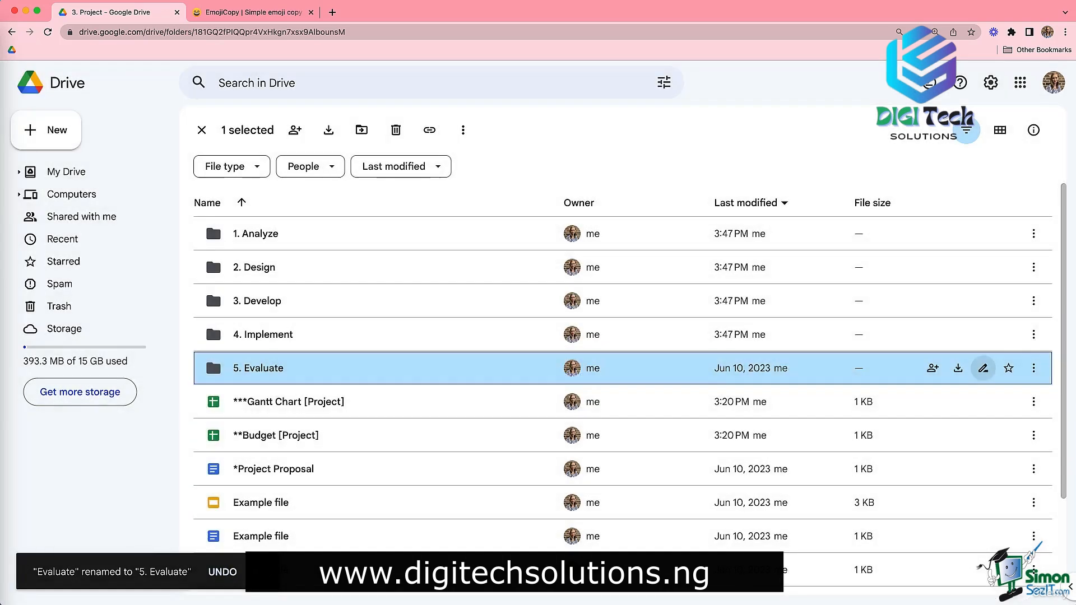
pyautogui.click(162, 472)
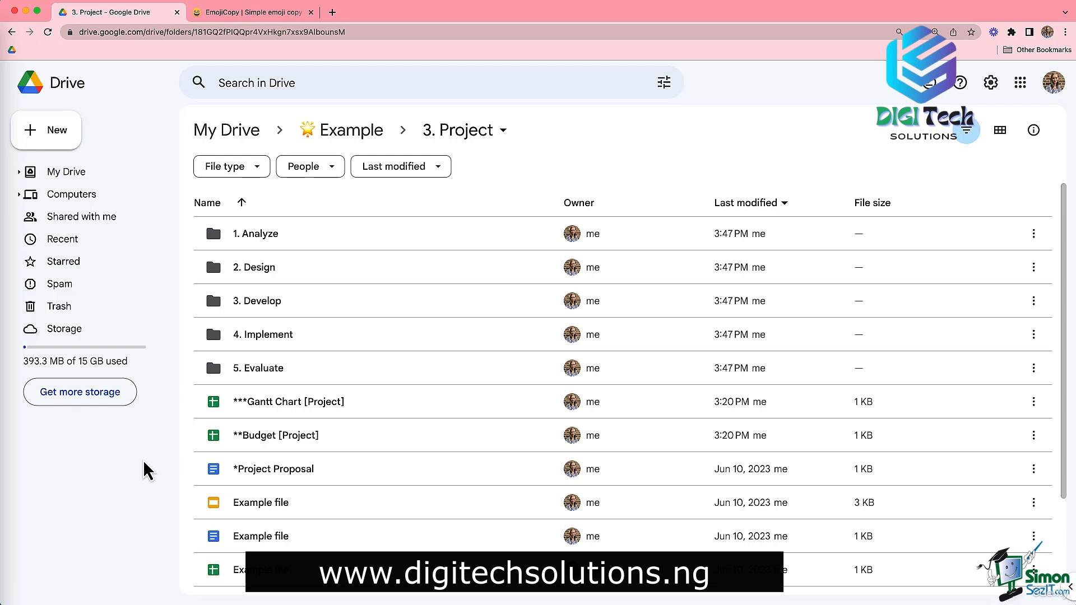
# Step: Open the "1. Analyze" subfolder to examine how its documents are ordered, and return to "3. Project"
pyautogui.click(255, 242)
pyautogui.doubleClick(254, 241)
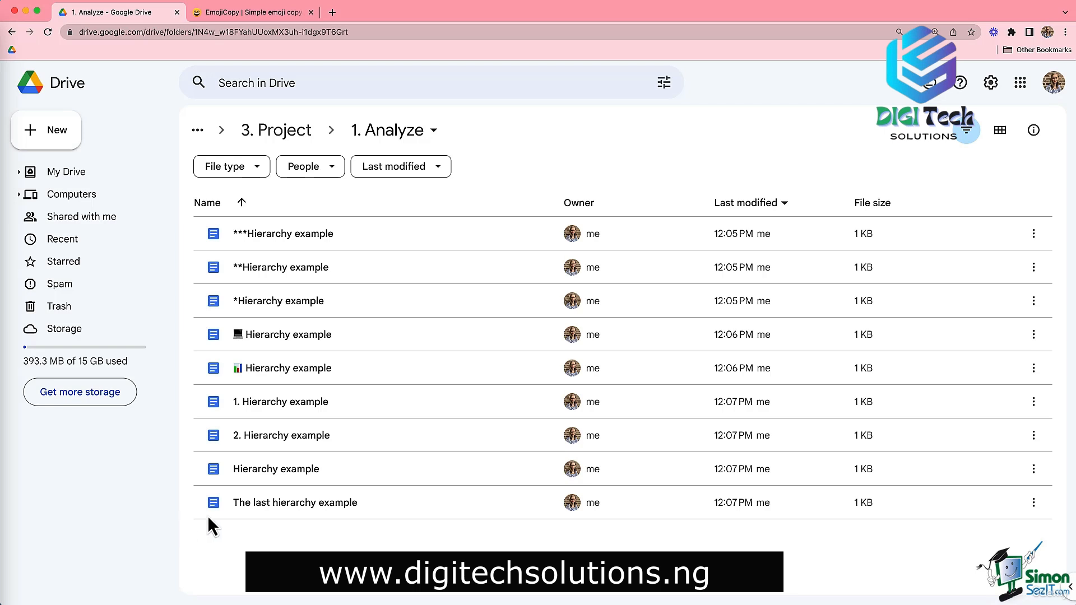
pyautogui.click(285, 142)
# Step: Open the "2. Design" subfolder and duplicate the document "Project Proposal • ABC • Alphabet Team [Spring 2023]"
pyautogui.doubleClick(252, 275)
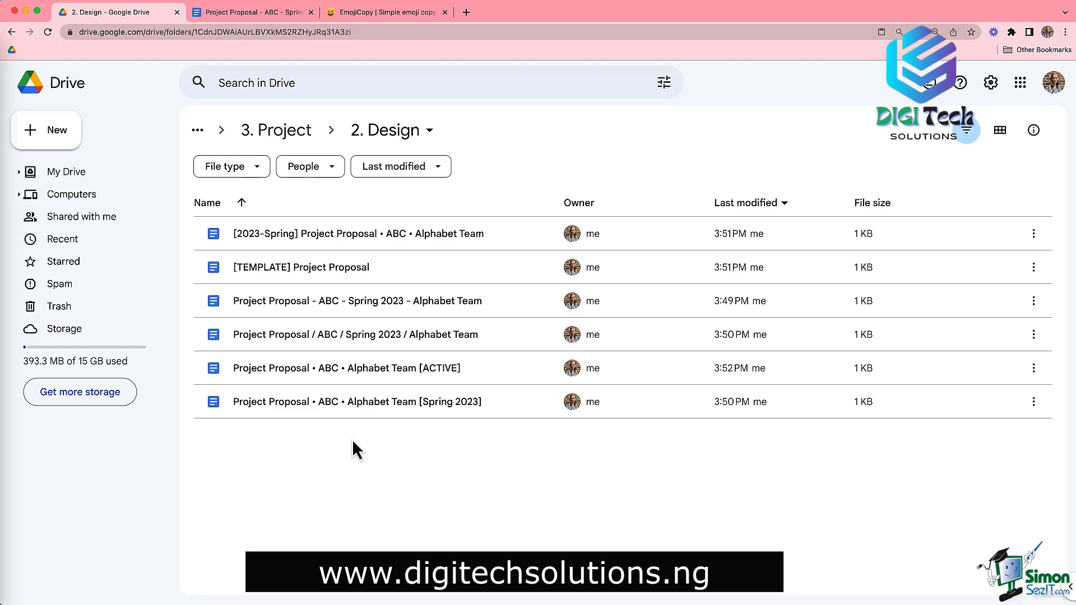
pyautogui.click(379, 402)
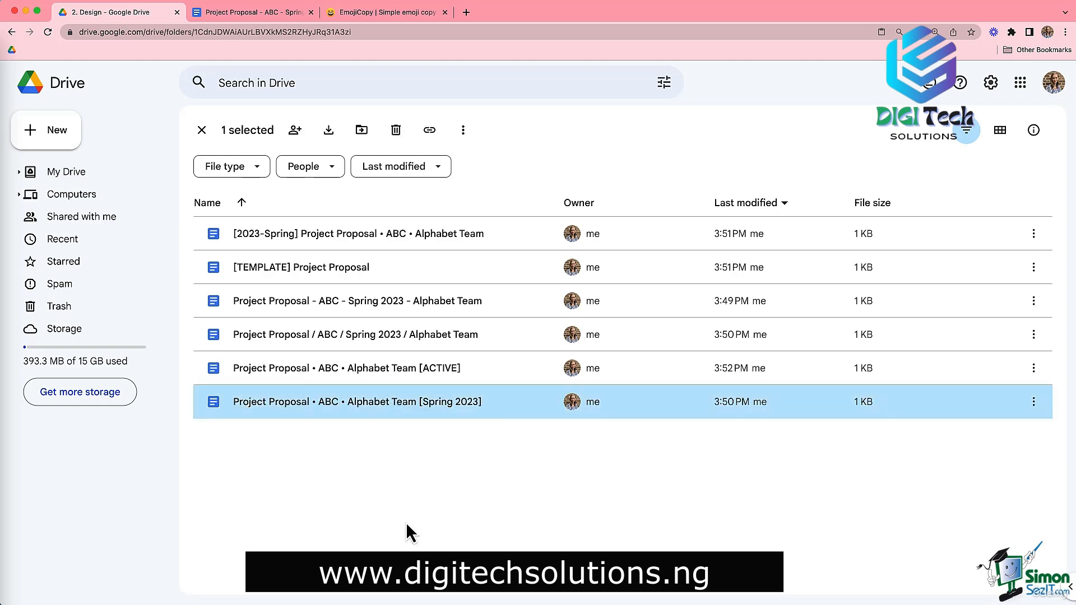
pyautogui.press('super+c')
pyautogui.press('super+v')
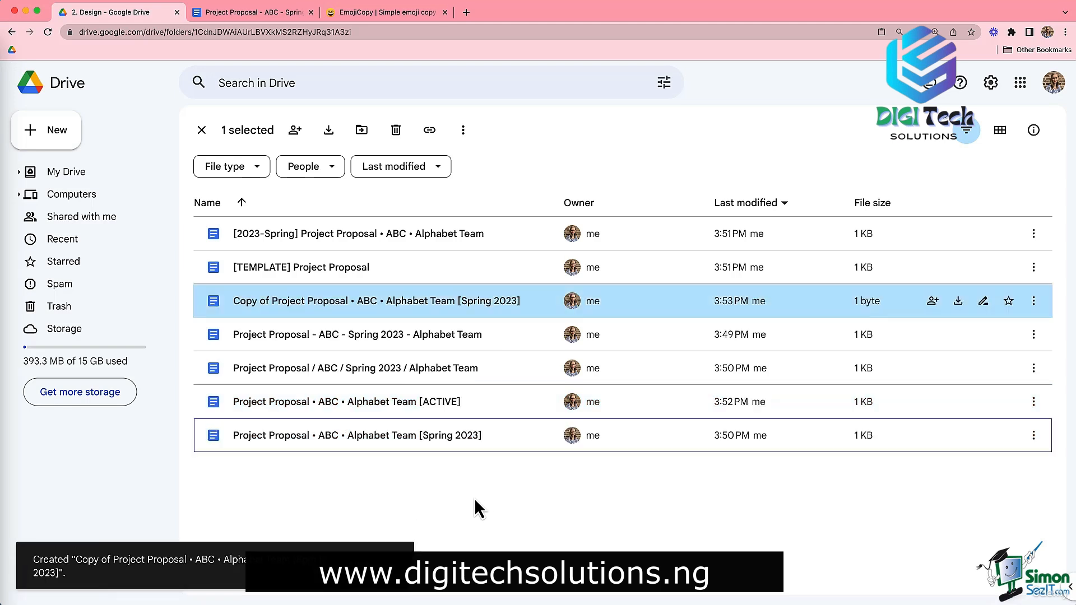
# Step: Edit the duplicated document's name: remove "Copy of", and replace the bullet before ABC with "-" and the one after it with "/"
pyautogui.click(475, 498)
pyautogui.click(983, 301)
pyautogui.click(451, 332)
pyautogui.press('shift+super+Left')
pyautogui.press('BackSpace')
pyautogui.click(500, 332)
pyautogui.press('BackSpace')
pyautogui.write('-')
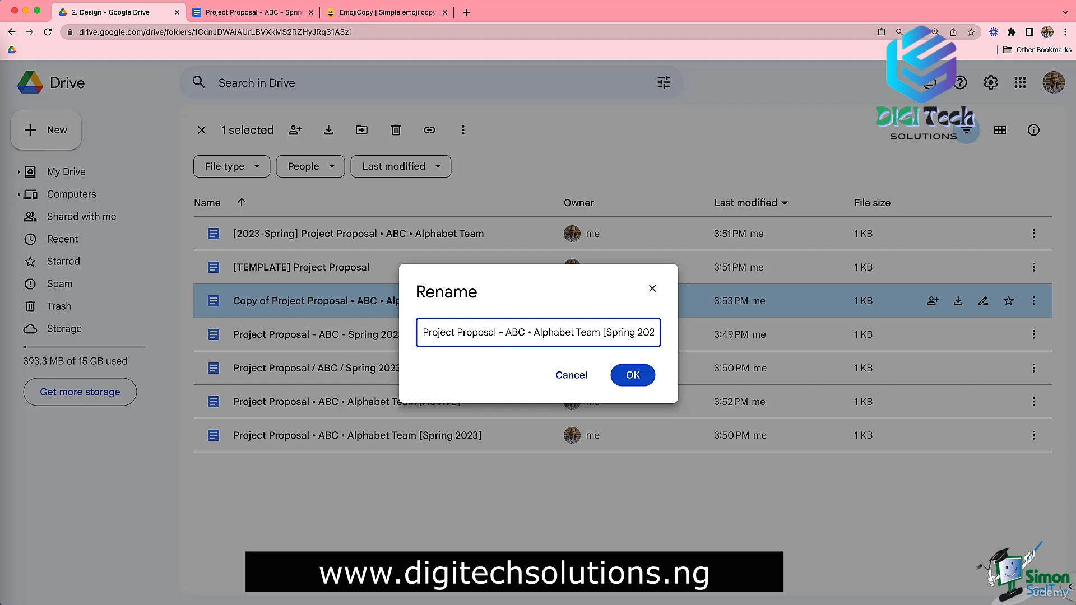
pyautogui.press('Right')
pyautogui.press('Right')
pyautogui.press('Right')
pyautogui.press('BackSpace')
pyautogui.write('/')
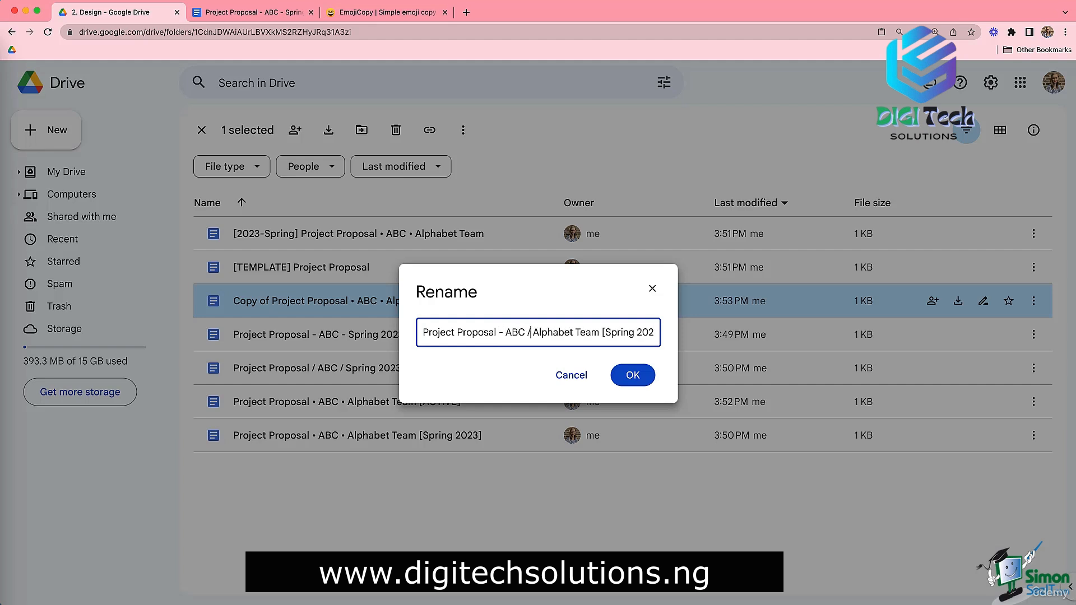
# Step: Replace the brackets around Spring 2023 with a leading "•", append "(ARCHIVE)" to the name and save it
pyautogui.hotkey('alt', 'Right')
pyautogui.hotkey('alt', 'Right')
pyautogui.press('Right')
pyautogui.press('Delete')
pyautogui.write('•')
pyautogui.press('End')
pyautogui.press('BackSpace')
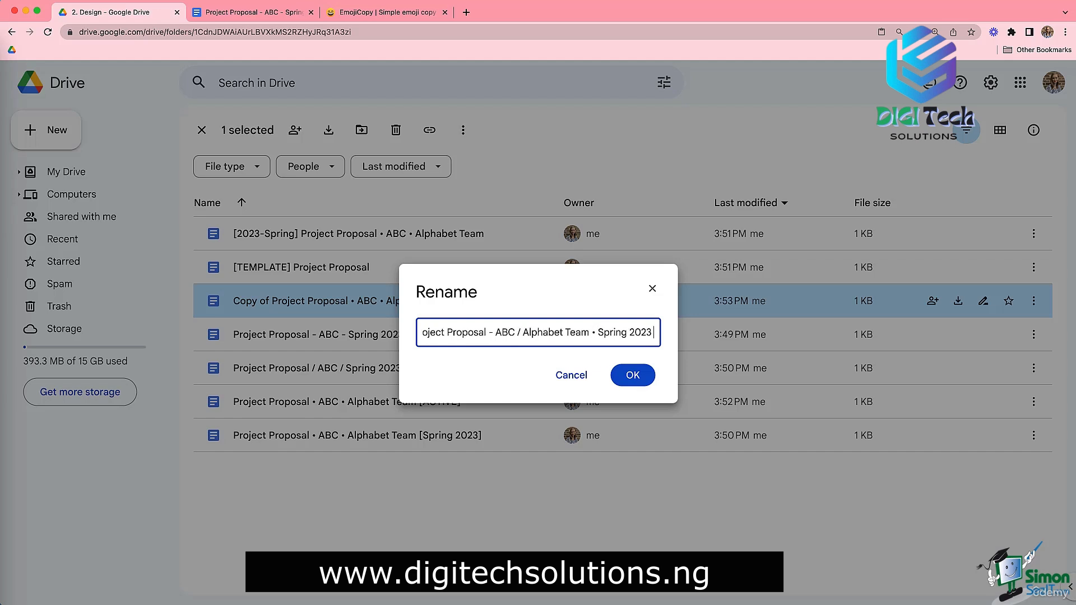
pyautogui.write('(A')
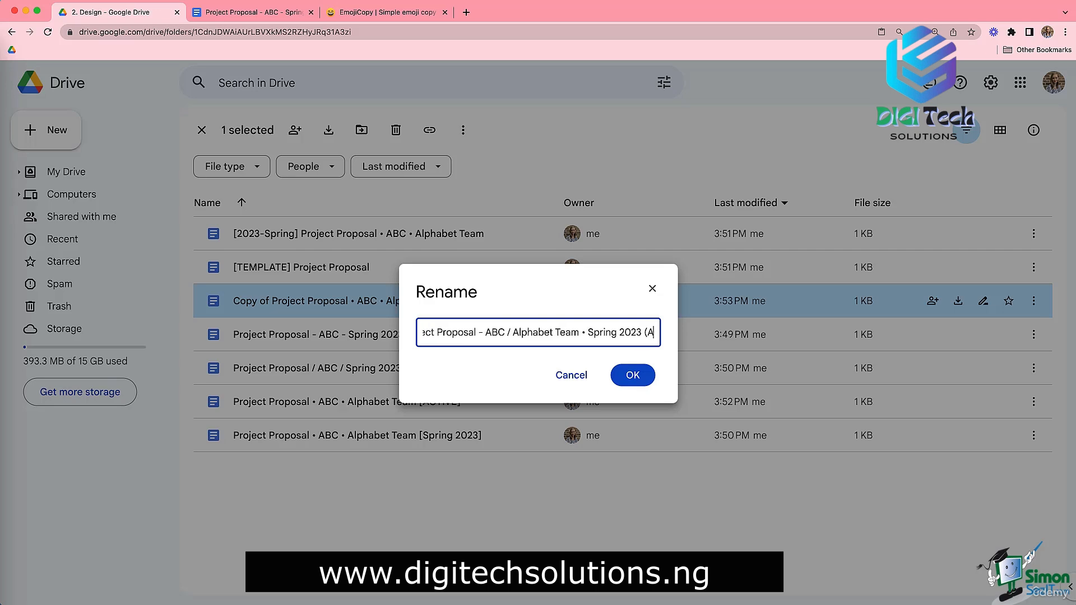
pyautogui.write('RCHIVE)')
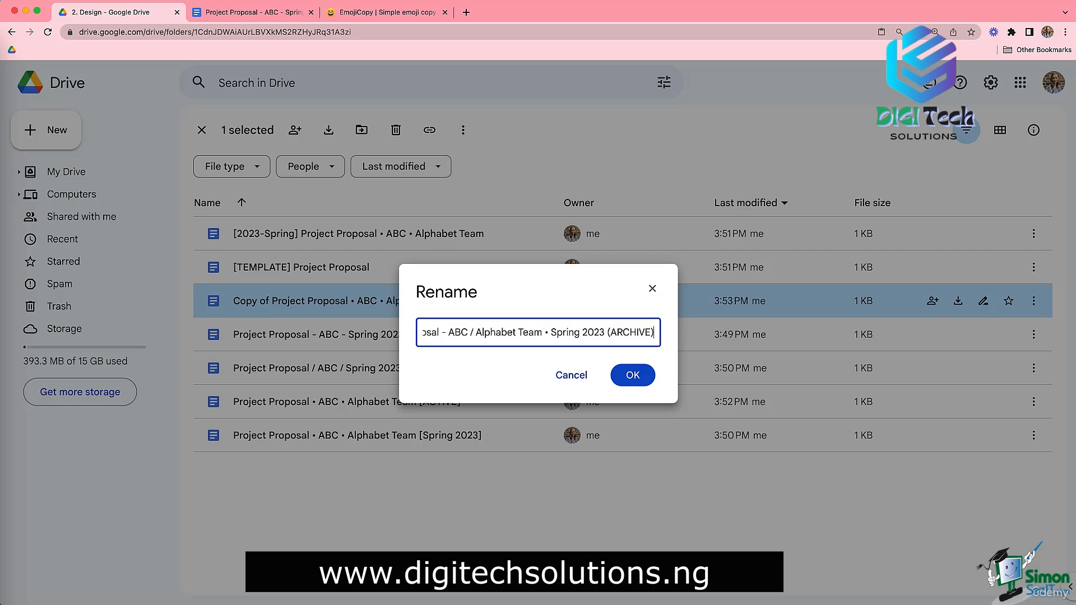
pyautogui.click(632, 375)
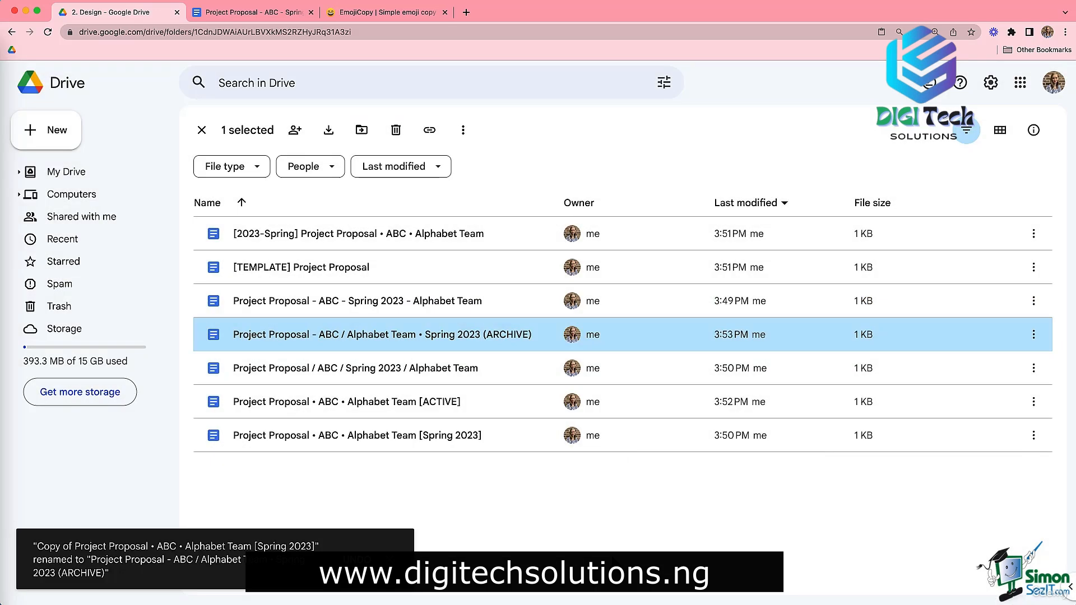
pyautogui.click(596, 510)
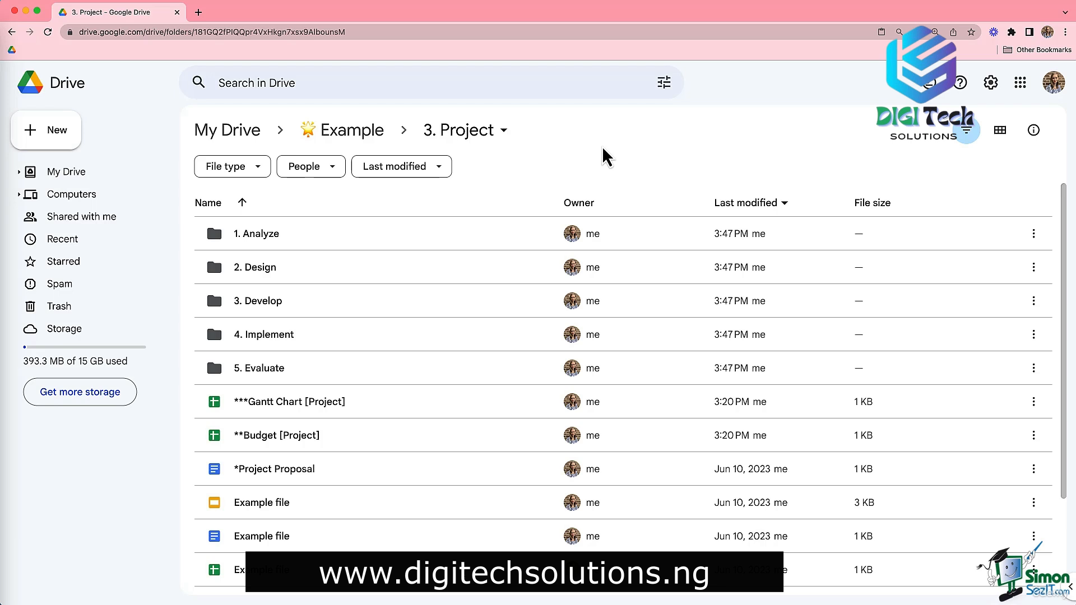
# Step: Change the color of the "1. Analyze" folder in "3. Project" to dark purple
pyautogui.rightClick(282, 239)
pyautogui.moveTo(463, 429)
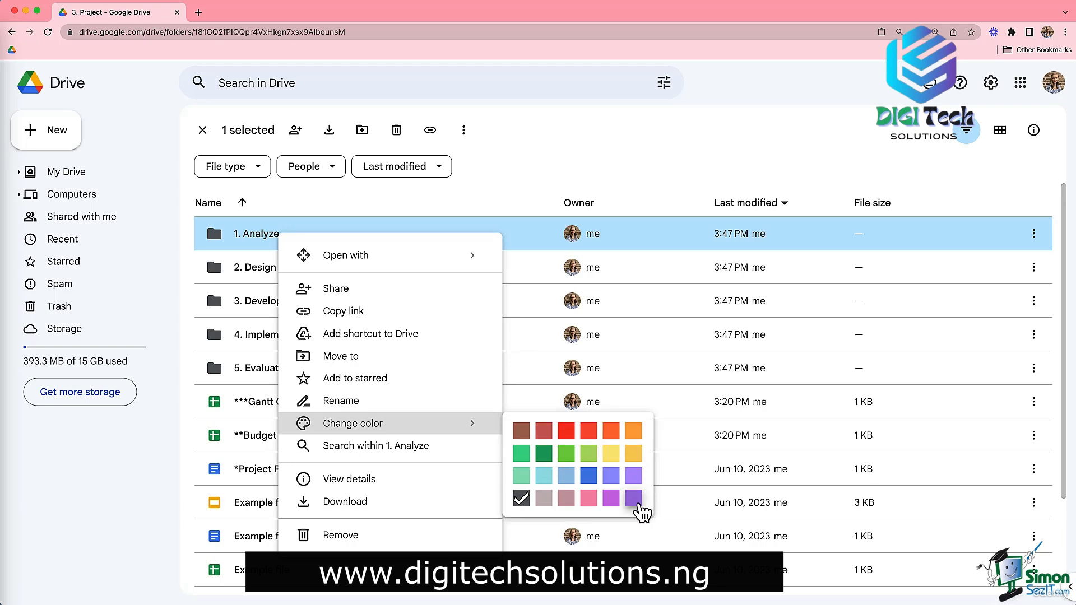
pyautogui.click(635, 501)
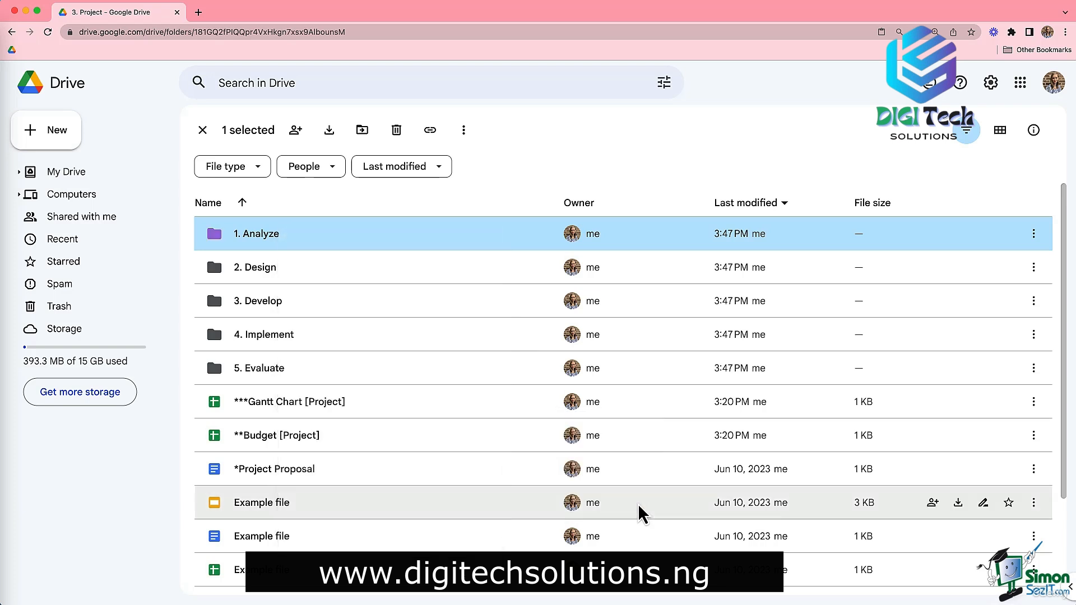
# Step: Change the color of the "2. Design" folder to blue
pyautogui.rightClick(307, 273)
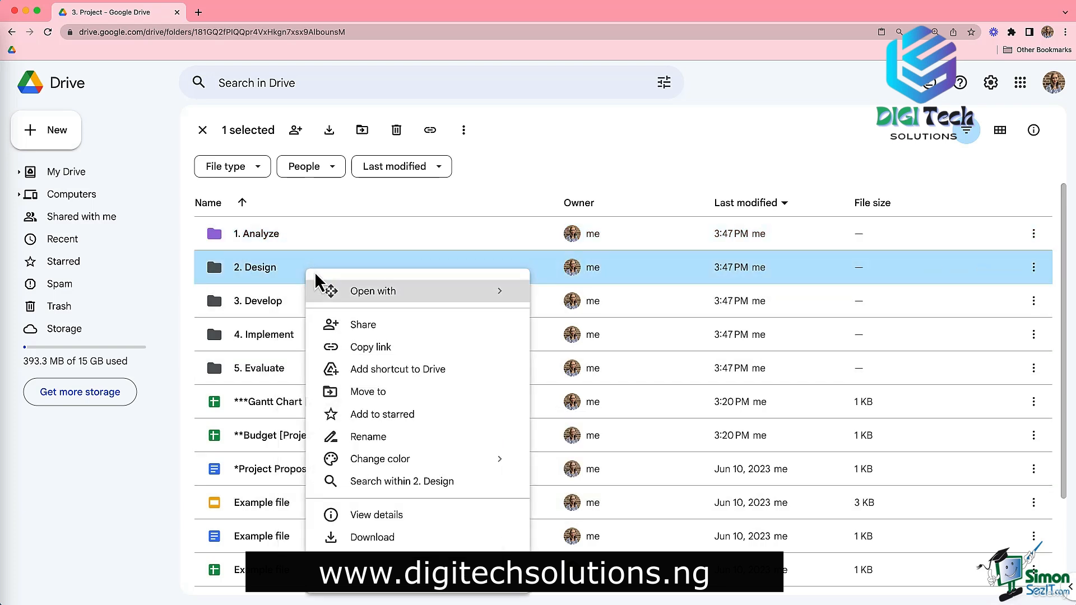
pyautogui.moveTo(506, 462)
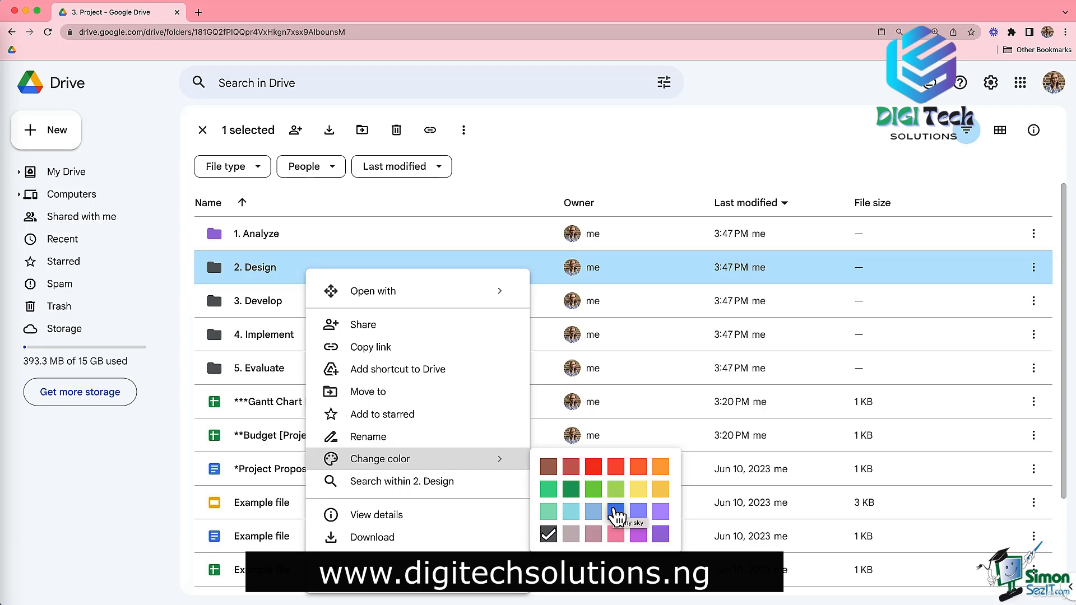
pyautogui.click(617, 515)
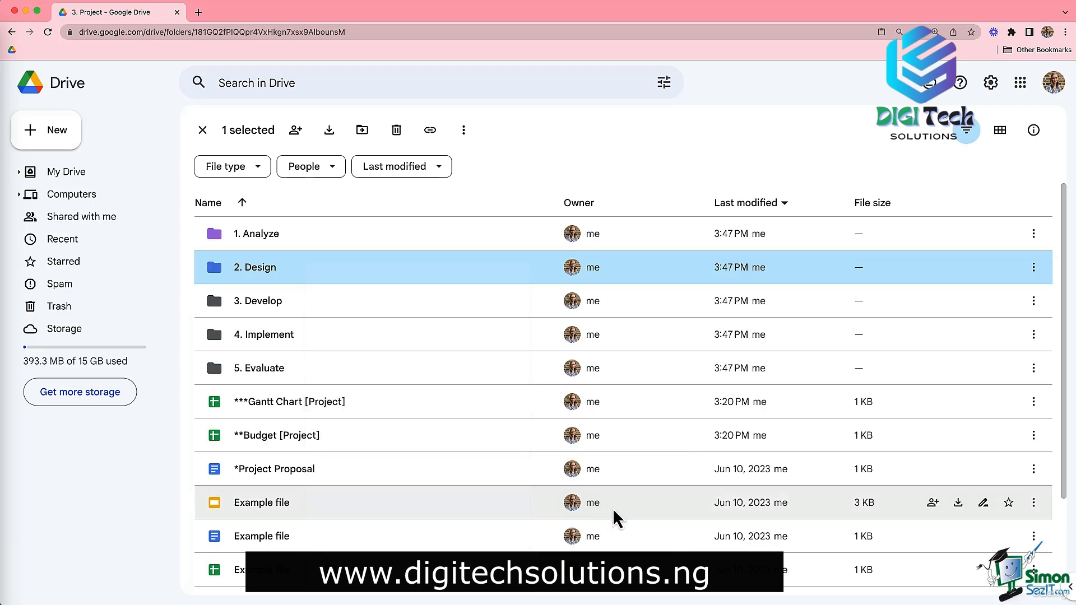
# Step: Change the color of the "3. Develop" folder to dark green
pyautogui.click(299, 309)
pyautogui.rightClick(298, 309)
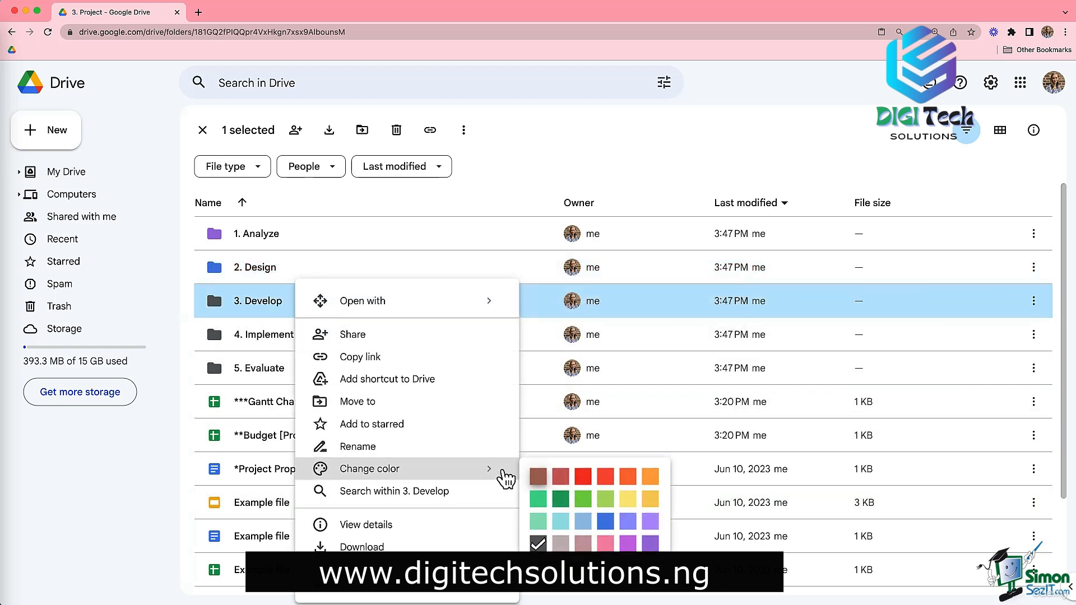
pyautogui.click(561, 500)
# Step: Change the color of the "4. Implement" folder to dark yellow
pyautogui.rightClick(256, 341)
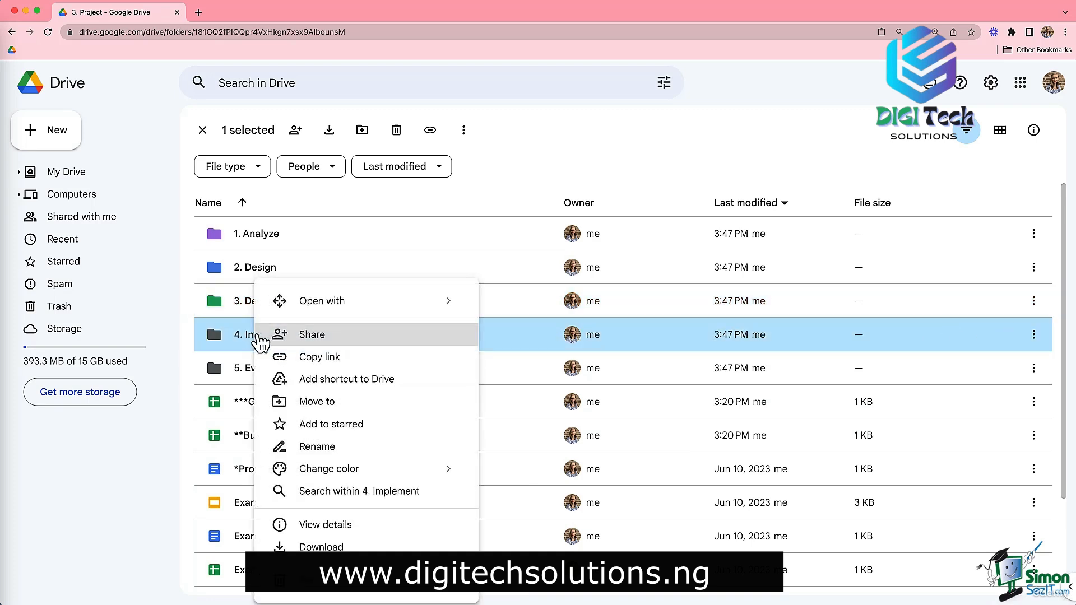
pyautogui.moveTo(429, 471)
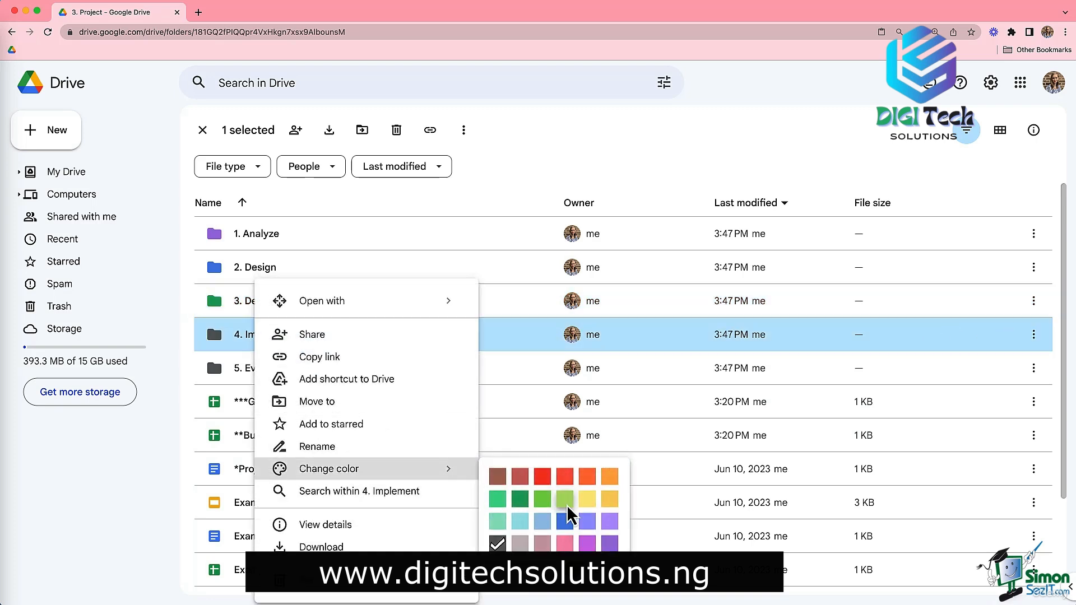
pyautogui.click(608, 500)
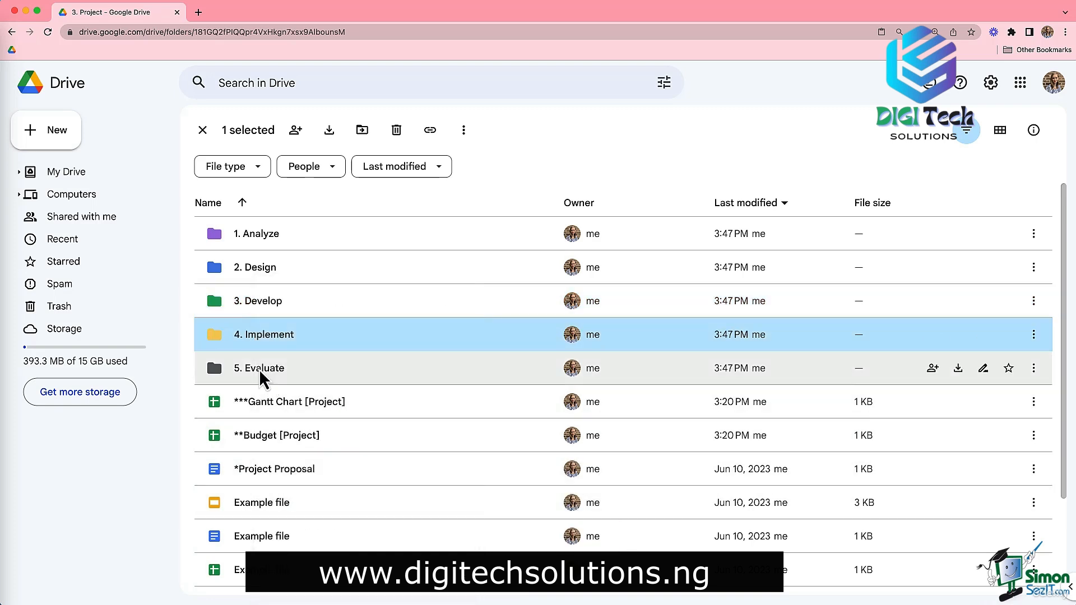
# Step: Change the color of the "5. Evaluate" folder to red
pyautogui.rightClick(253, 369)
pyautogui.moveTo(451, 475)
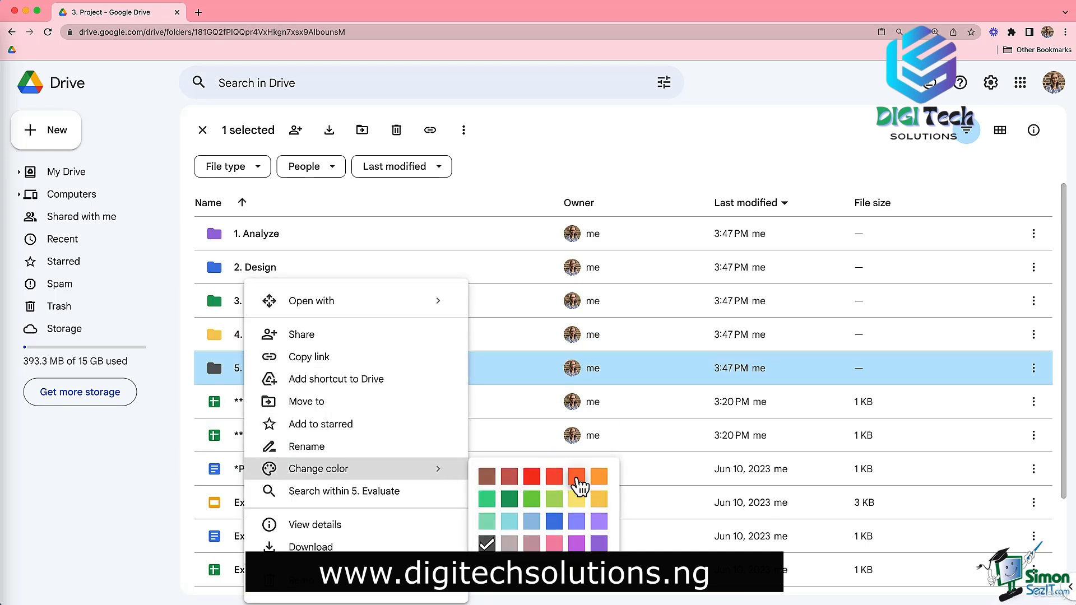
pyautogui.click(553, 478)
pyautogui.press('Escape')
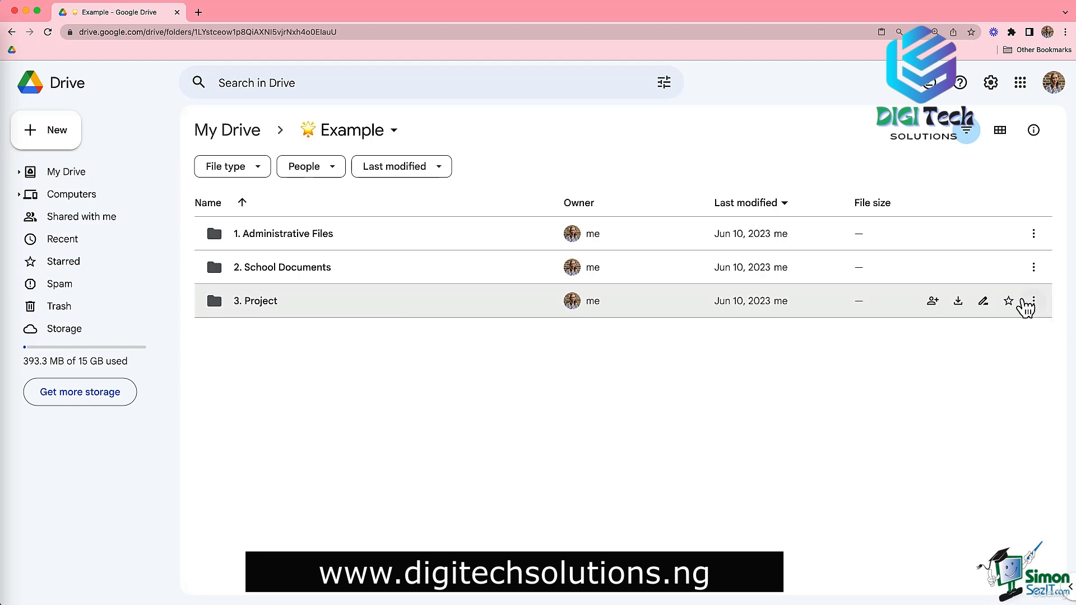
# Step: Star the "3. Project" folder in Example and the "3. Develop" subfolder inside it
pyautogui.click(1009, 303)
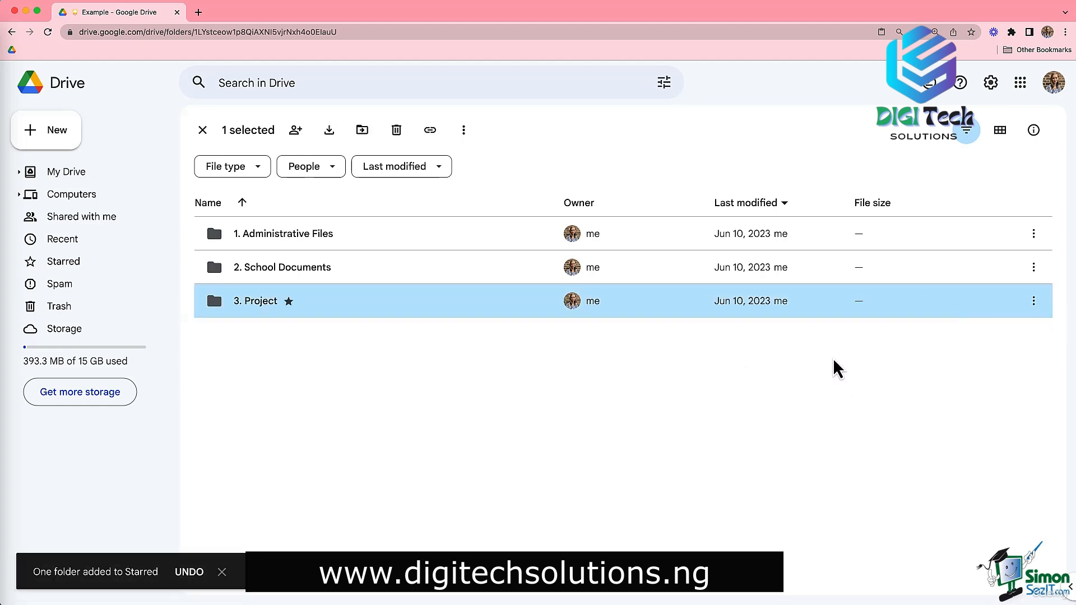
pyautogui.doubleClick(251, 304)
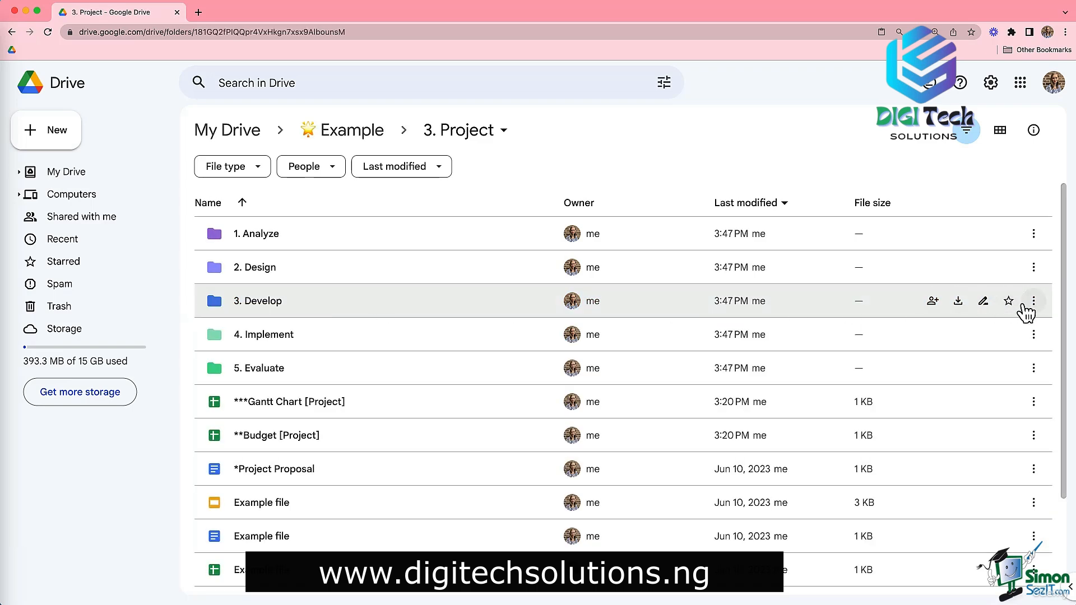
pyautogui.click(1009, 301)
# Step: Star the document "[2023-Spring] Project Proposal • ABC • Alphabet Team" in "2. Design" and view the starred items
pyautogui.doubleClick(213, 269)
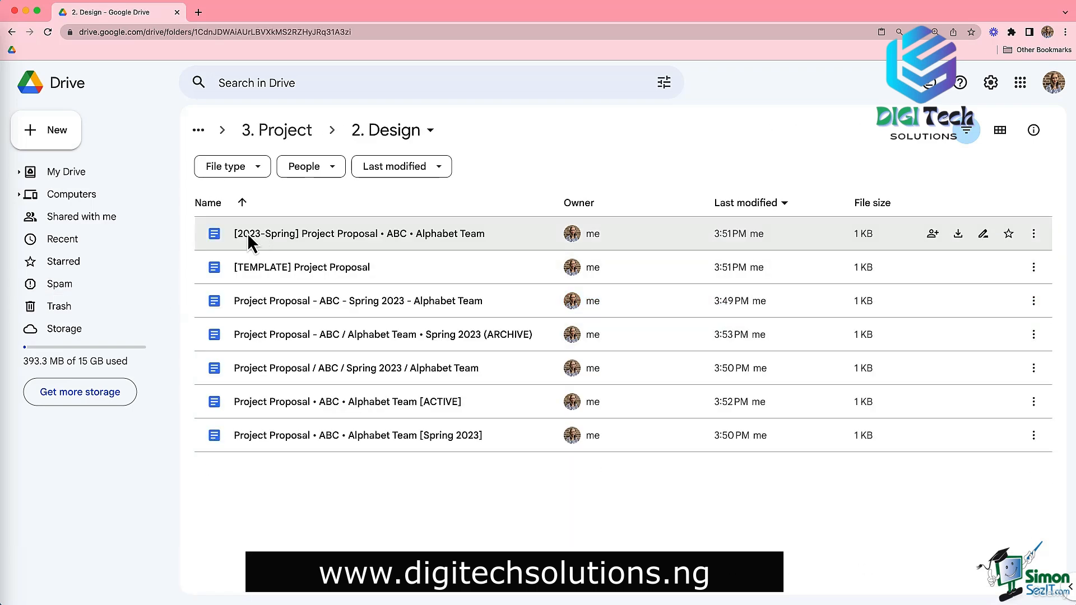
pyautogui.click(1009, 233)
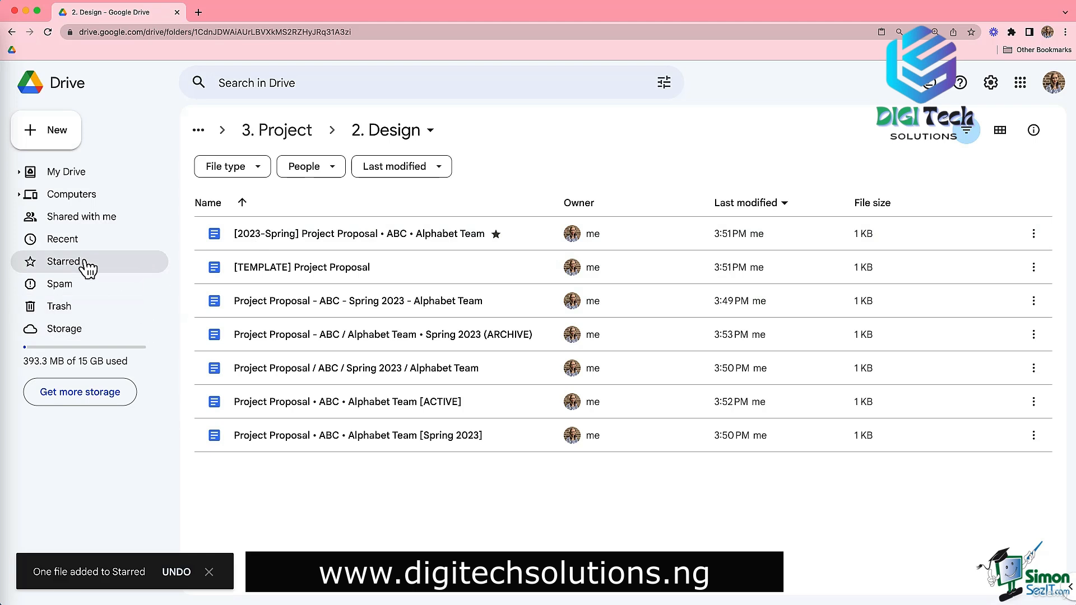
pyautogui.click(89, 267)
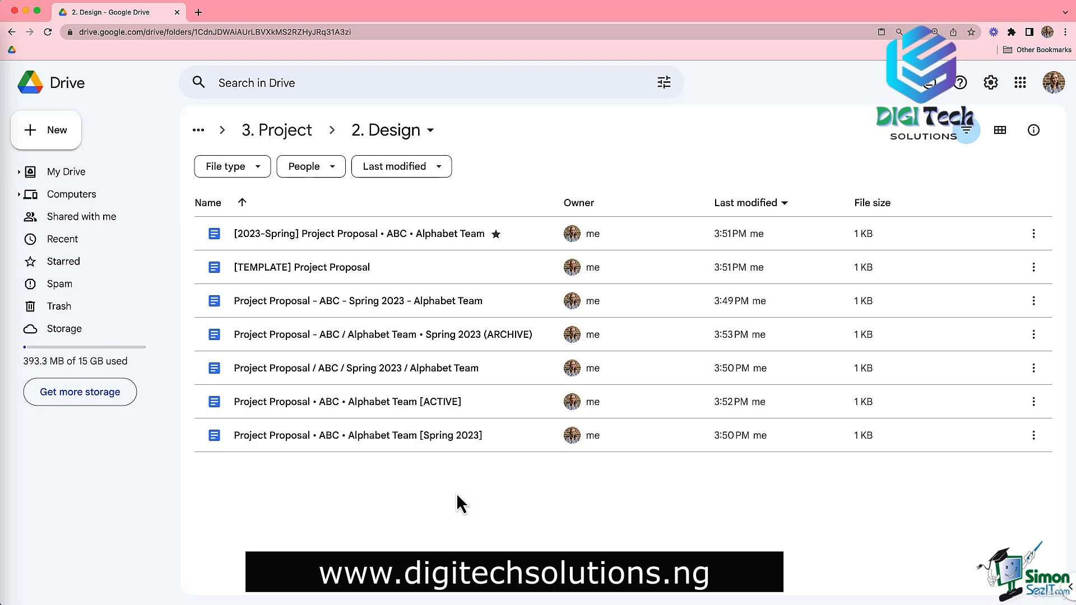
# Step: Browse the suggested, starred and all-locations move destinations for the document "Project Proposal • ABC • Alphabet Team [ACTIVE]", including My Drive
pyautogui.rightClick(401, 408)
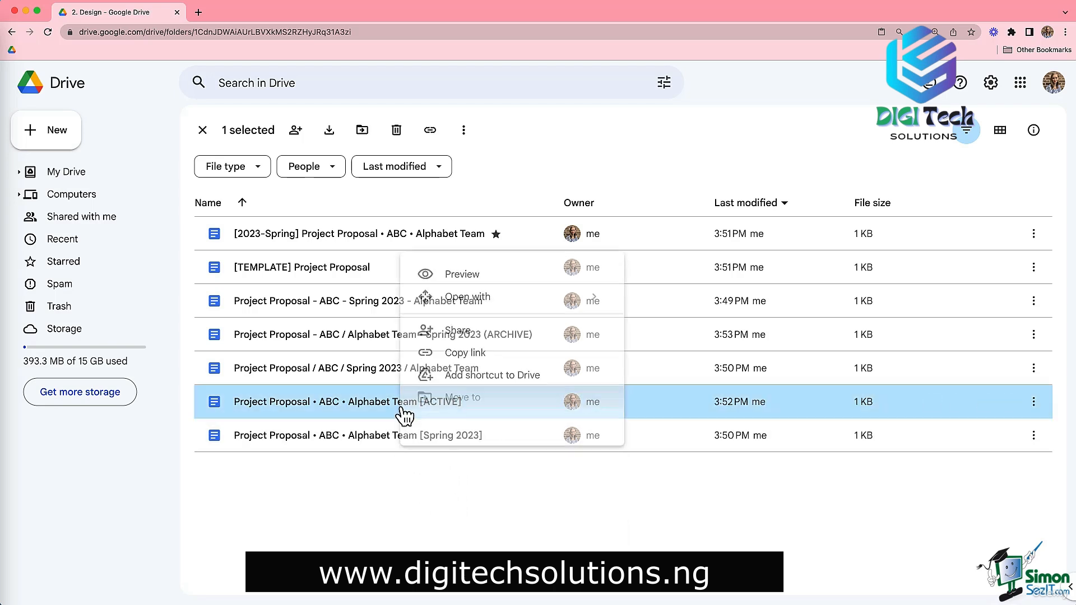
pyautogui.click(454, 412)
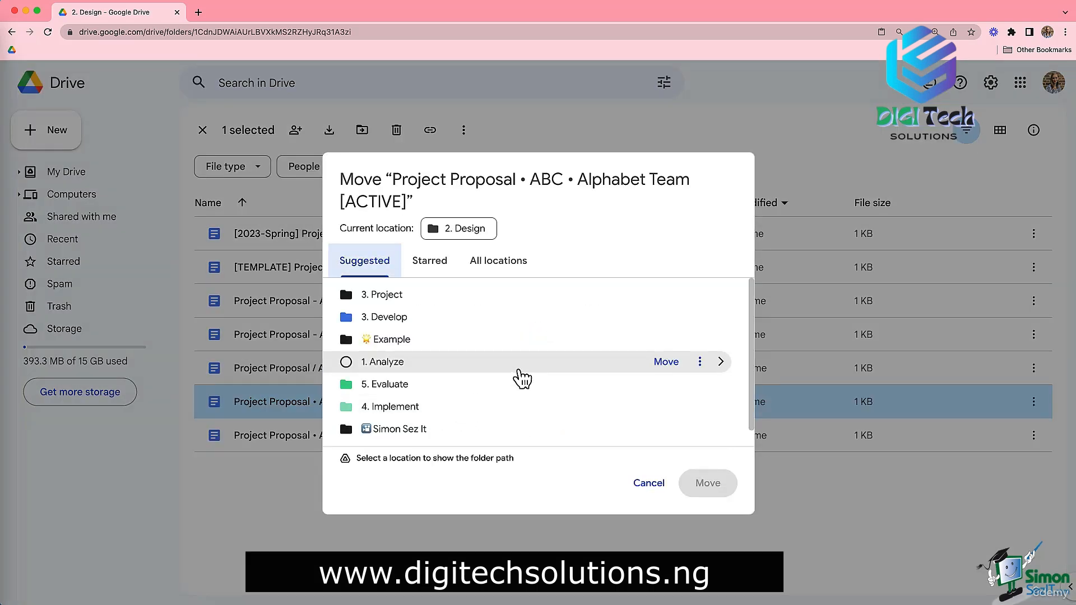
pyautogui.click(443, 274)
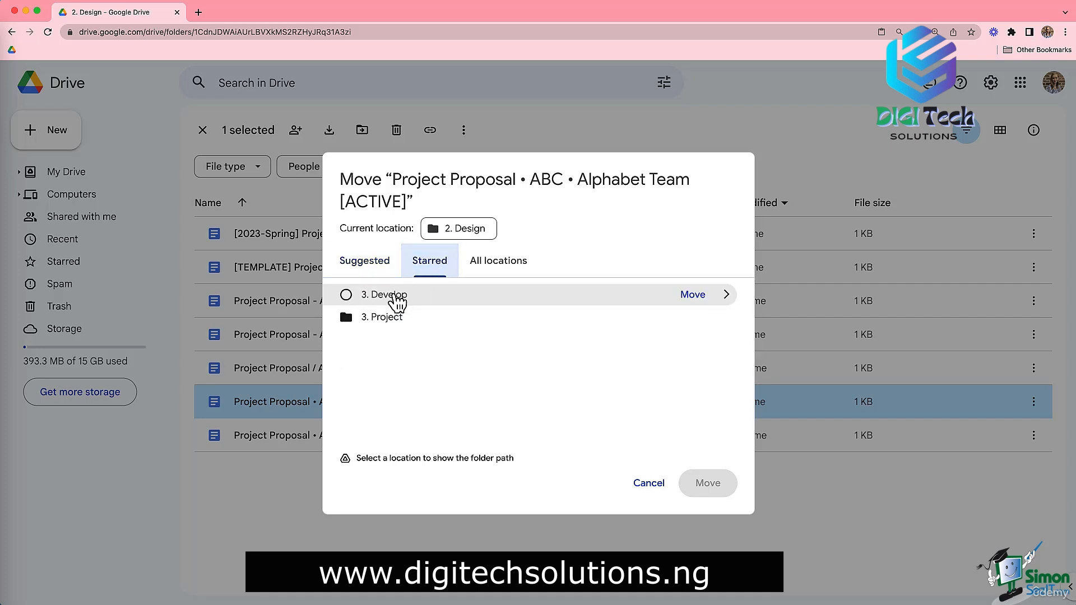
pyautogui.click(494, 275)
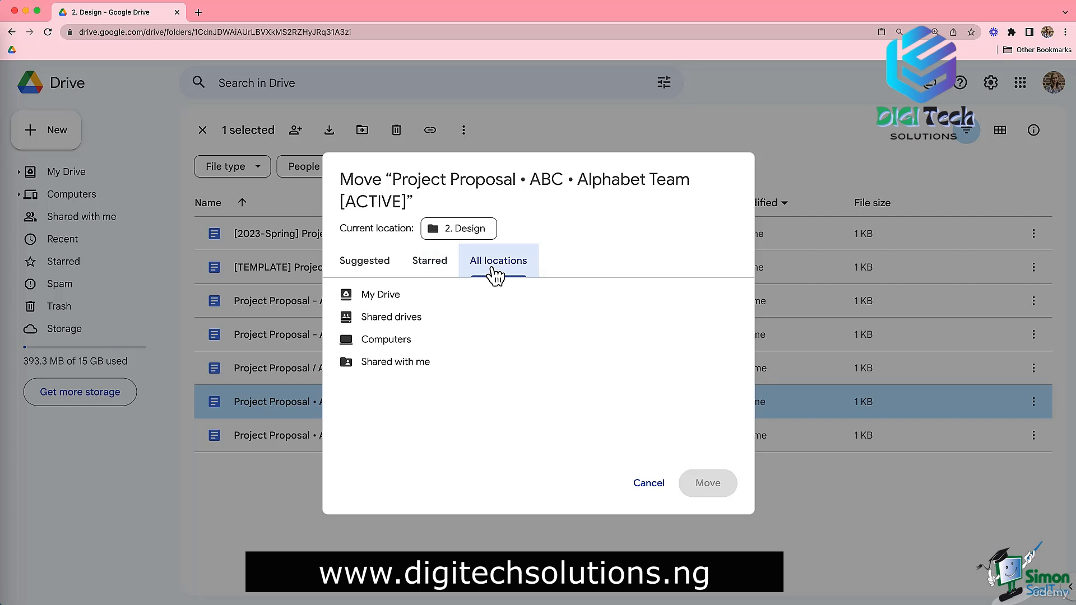
pyautogui.click(508, 303)
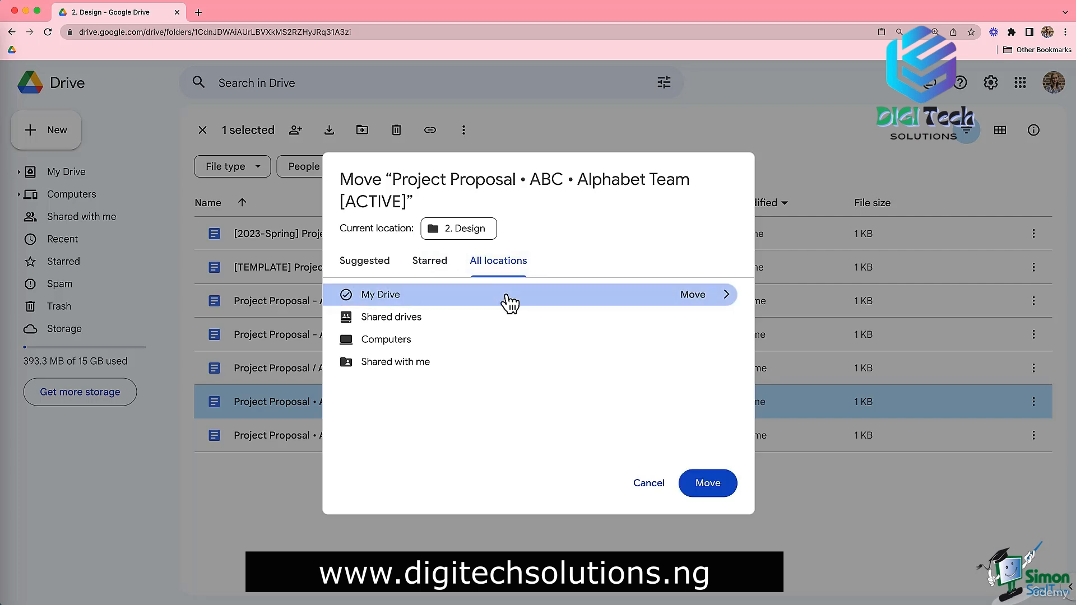
pyautogui.click(727, 294)
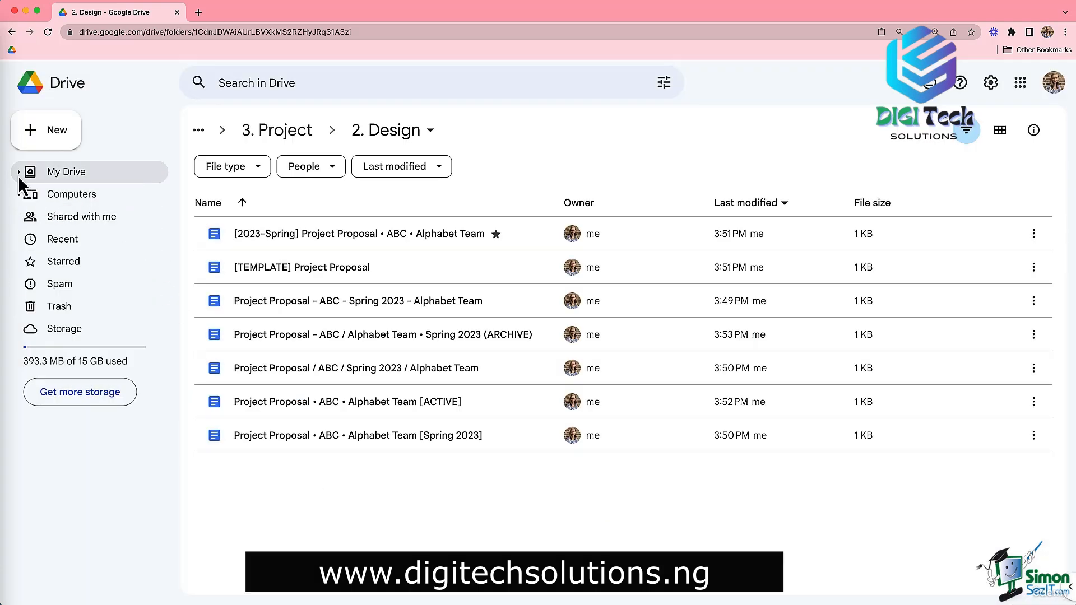
# Step: Expand My Drive, Example and 3. Project in the folder tree and move "Project Proposal • ABC • Alphabet Team [ACTIVE]" into "3. Develop"
pyautogui.click(19, 174)
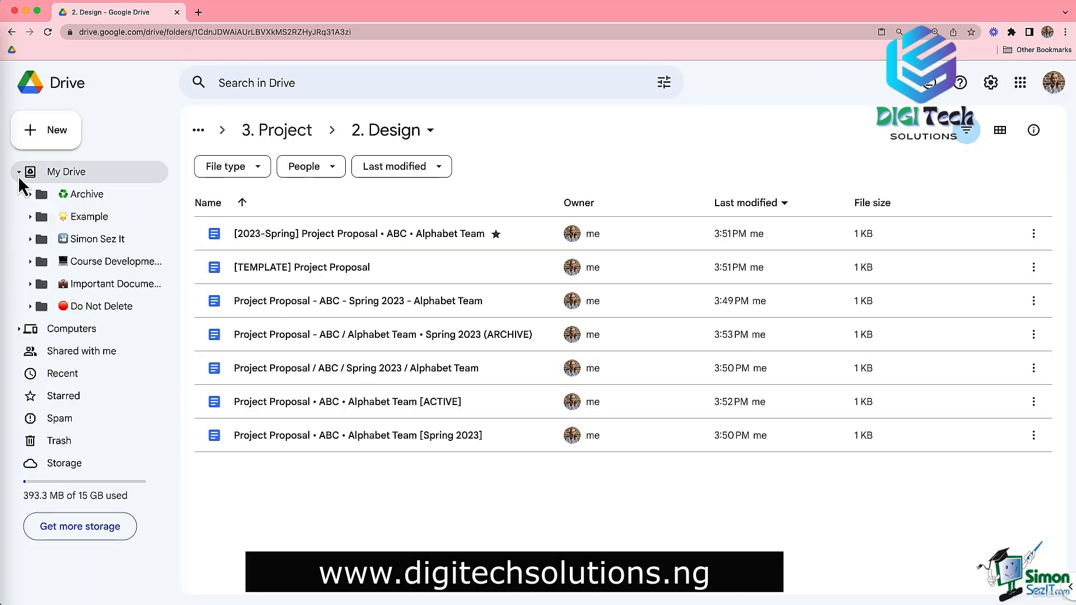
pyautogui.click(30, 217)
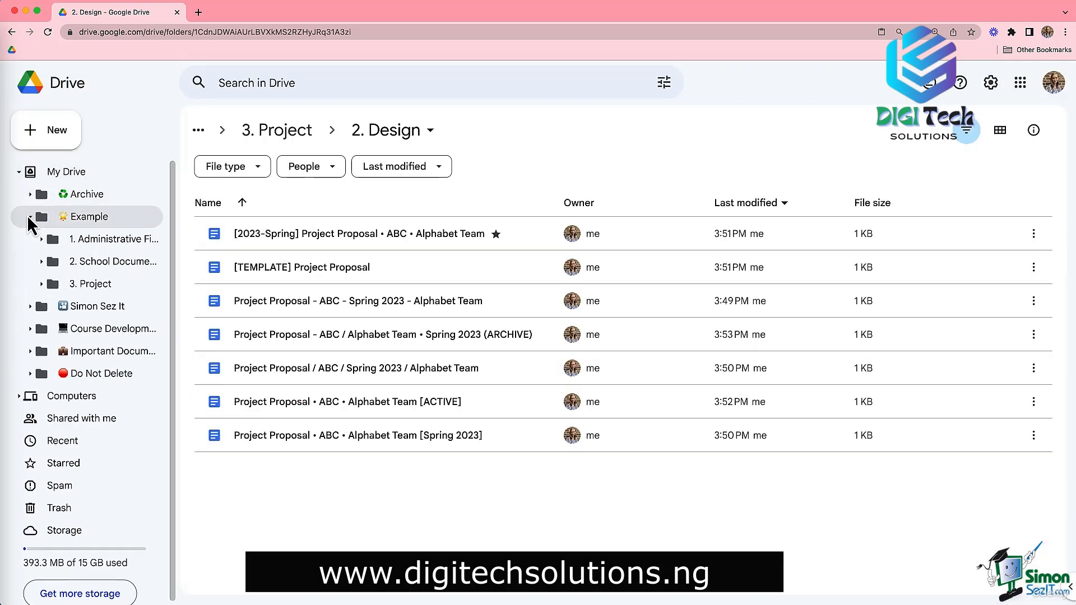
pyautogui.click(41, 284)
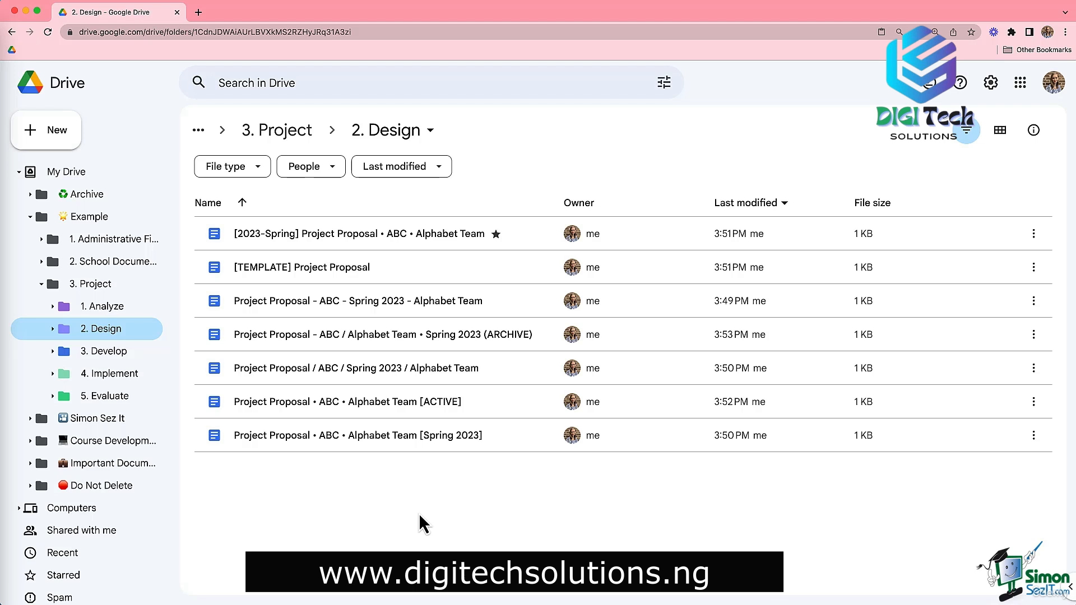
pyautogui.moveTo(329, 408); pyautogui.dragTo(84, 353)
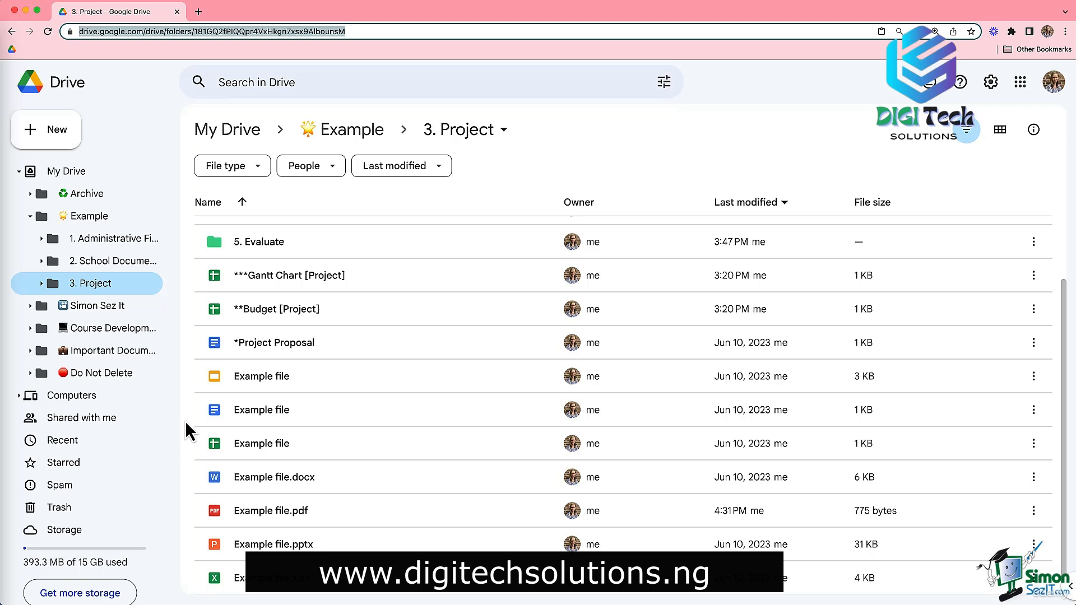
# Step: Rename the presentation "Example file" in 3. Project as "Example file (V1, Spring 2023)"
pyautogui.click(269, 377)
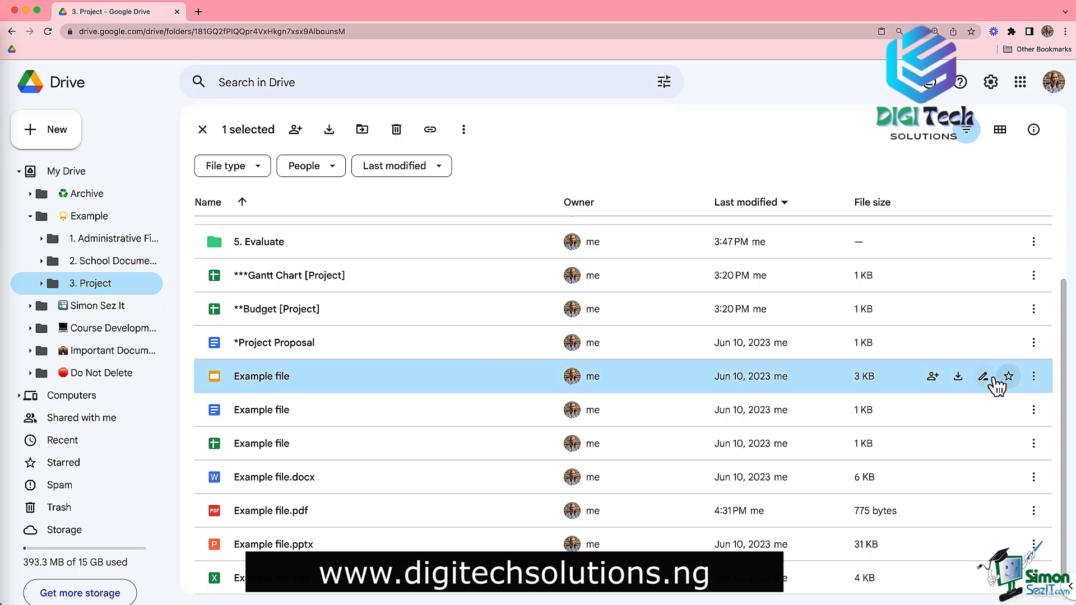
pyautogui.click(984, 379)
pyautogui.click(608, 329)
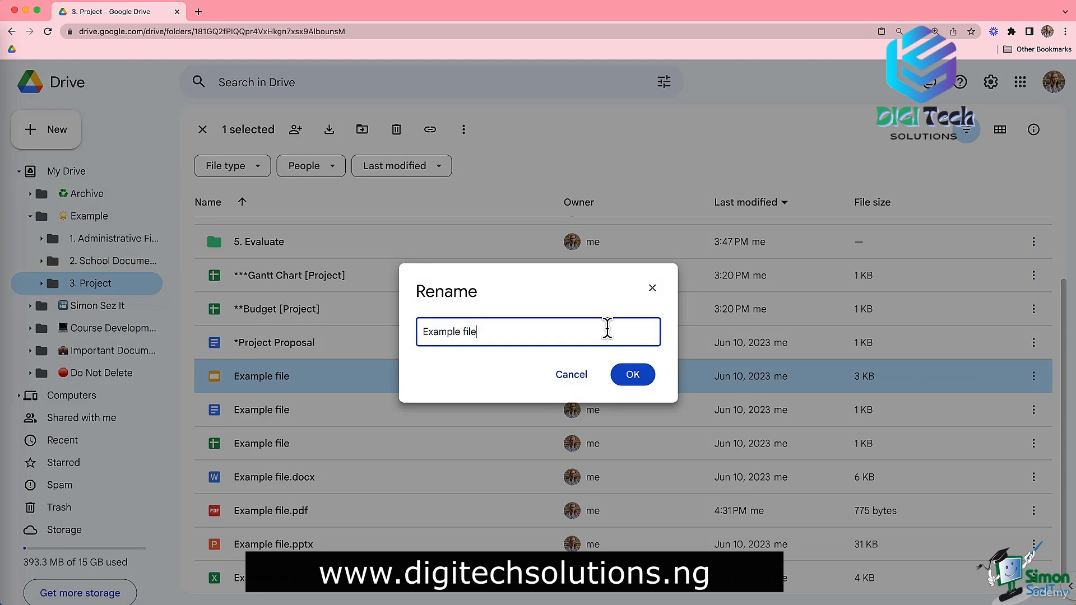
pyautogui.write('V1')
pyautogui.write('(')
pyautogui.write(', Spring 2')
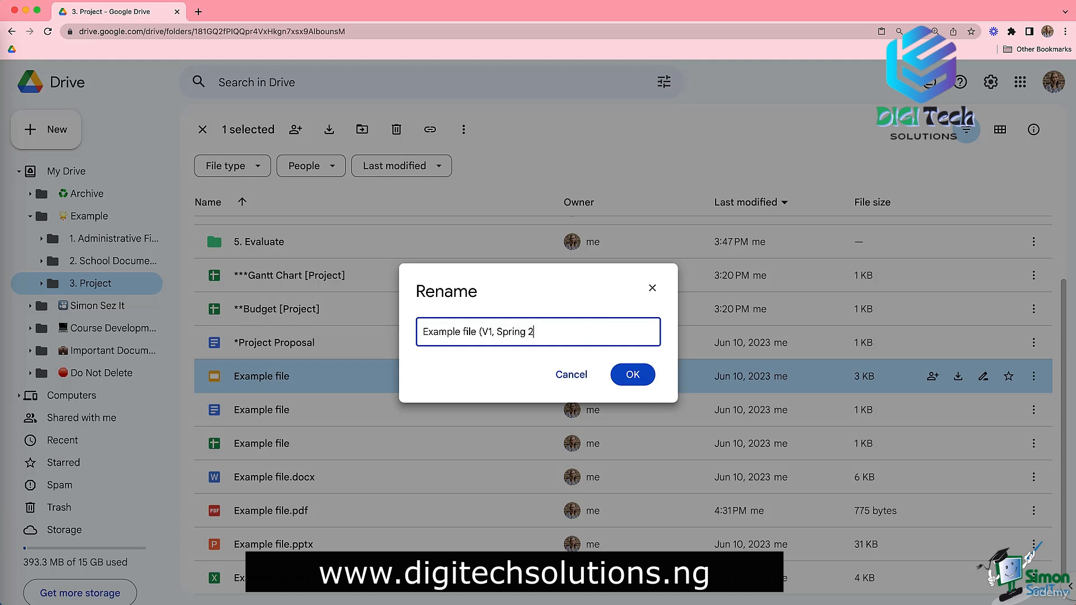
pyautogui.write('023)')
pyautogui.press('super+a')
pyautogui.click(632, 374)
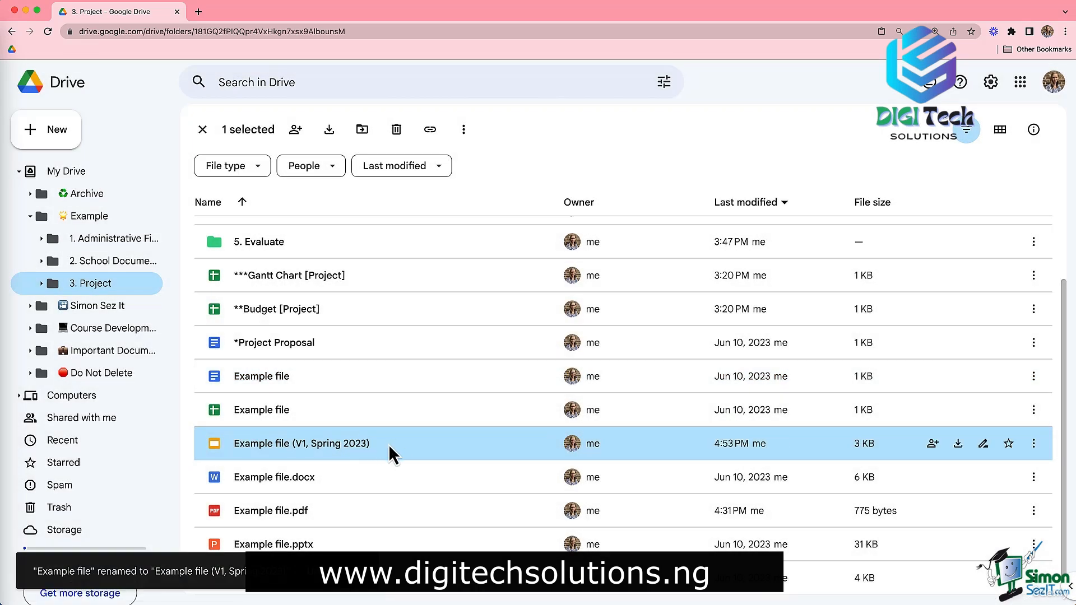
# Step: Duplicate the presentation "Example file (V1, Spring 2023)" and name the copy "Example file (V2, Spring 2023)"
pyautogui.press('super+c')
pyautogui.press('super+v')
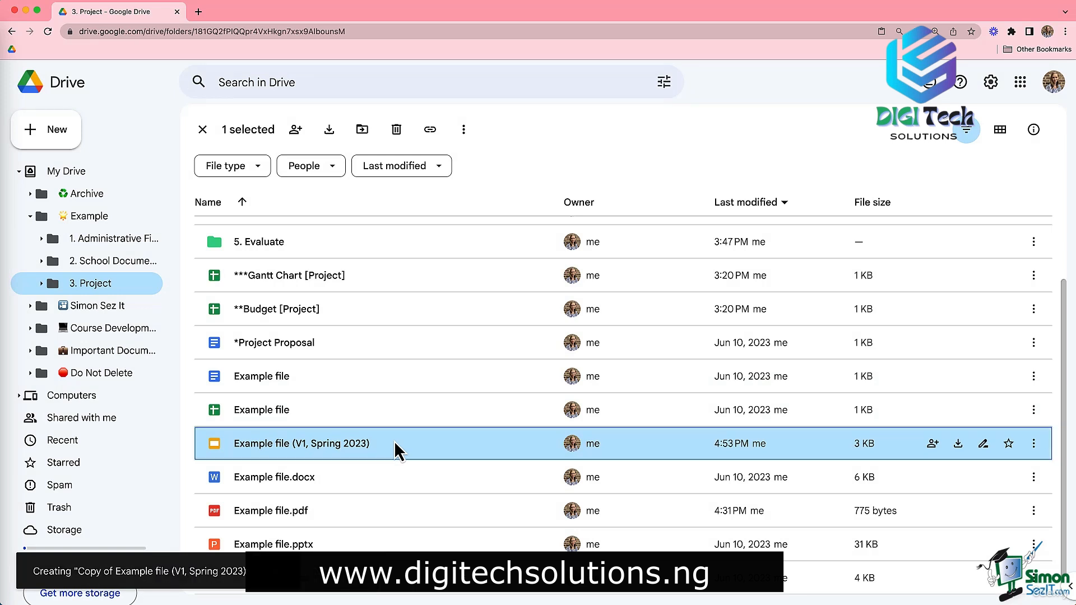
pyautogui.click(183, 460)
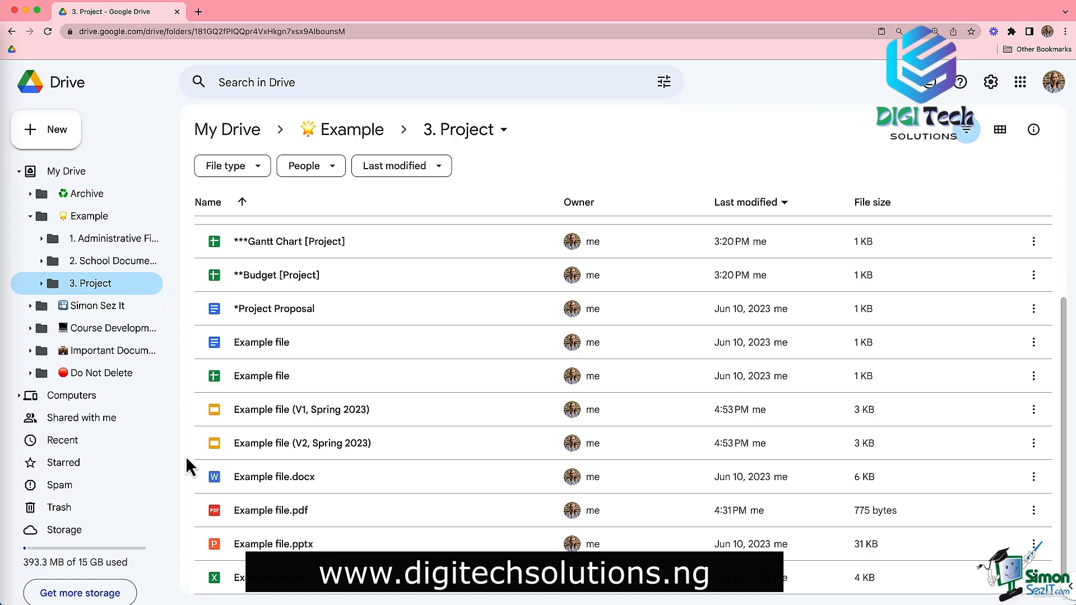
# Step: Upload "Example file.pdf" to the 3. Project folder again, replacing the existing file with the new version
pyautogui.click(283, 513)
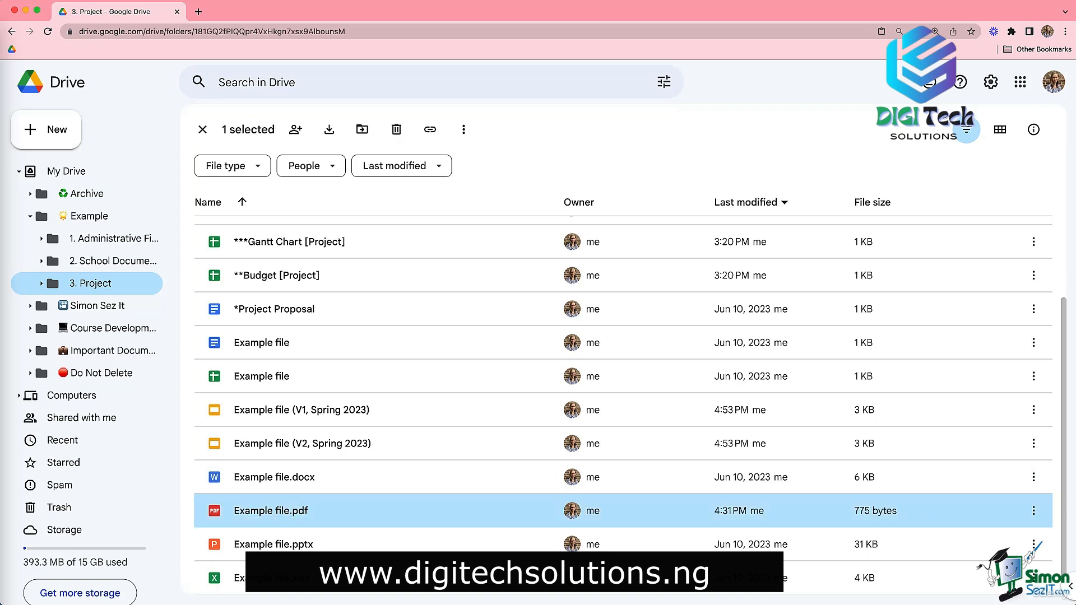
pyautogui.moveTo(426, 298); pyautogui.dragTo(426, 298)
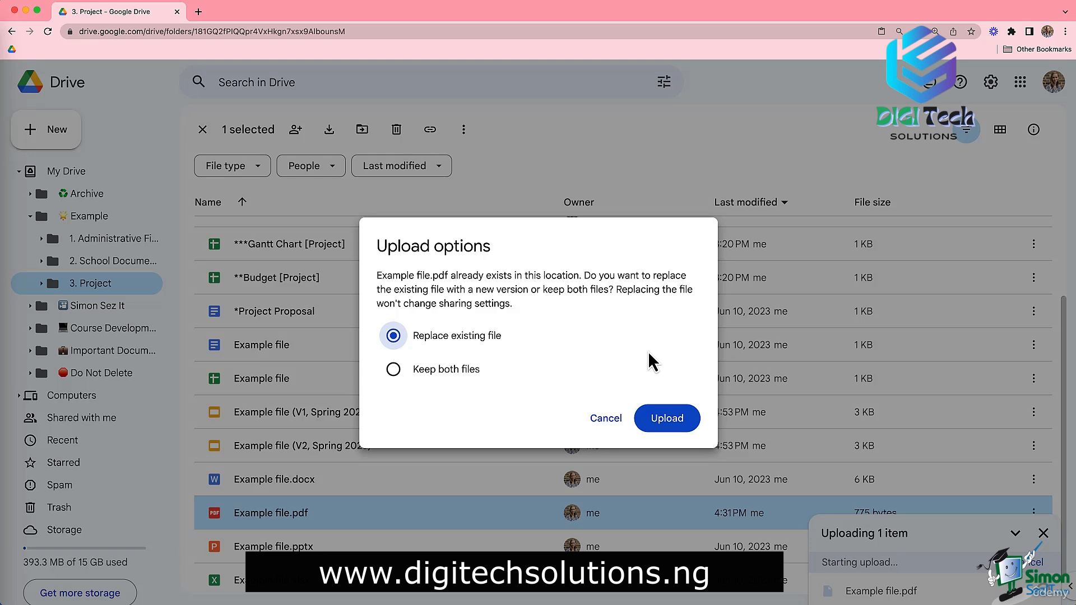
pyautogui.click(670, 420)
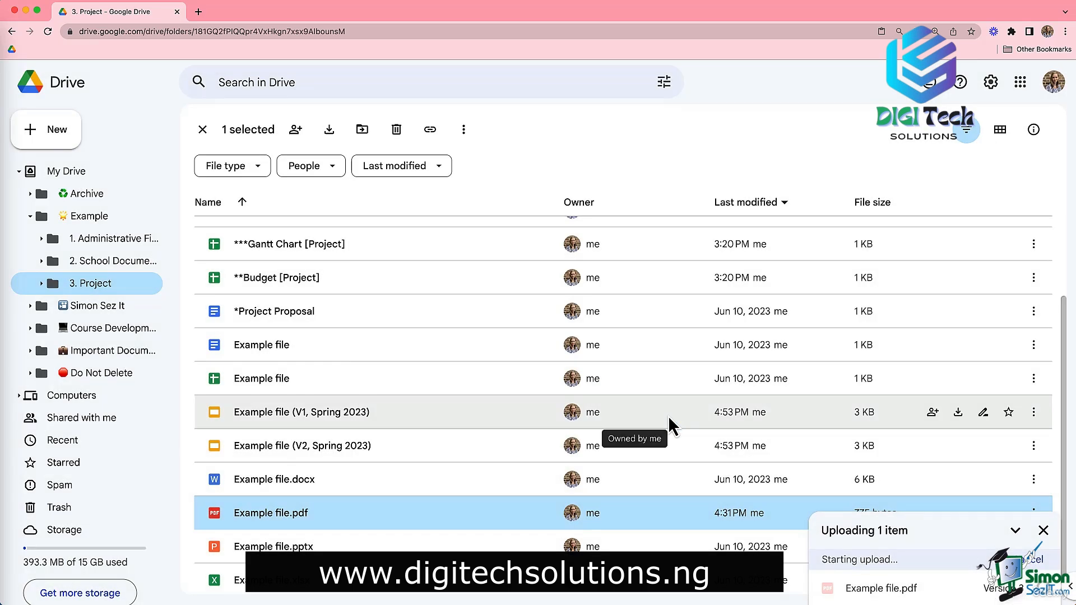
# Step: Review the stored versions of "Example file.pdf" and the options available for Version 2, and close the version manager
pyautogui.rightClick(337, 513)
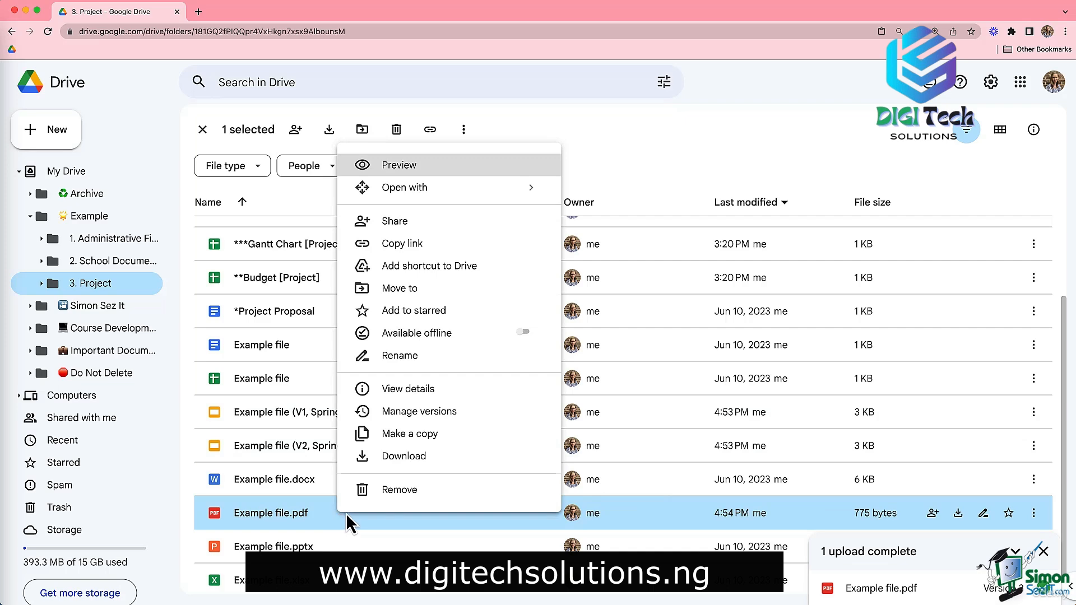
pyautogui.click(447, 411)
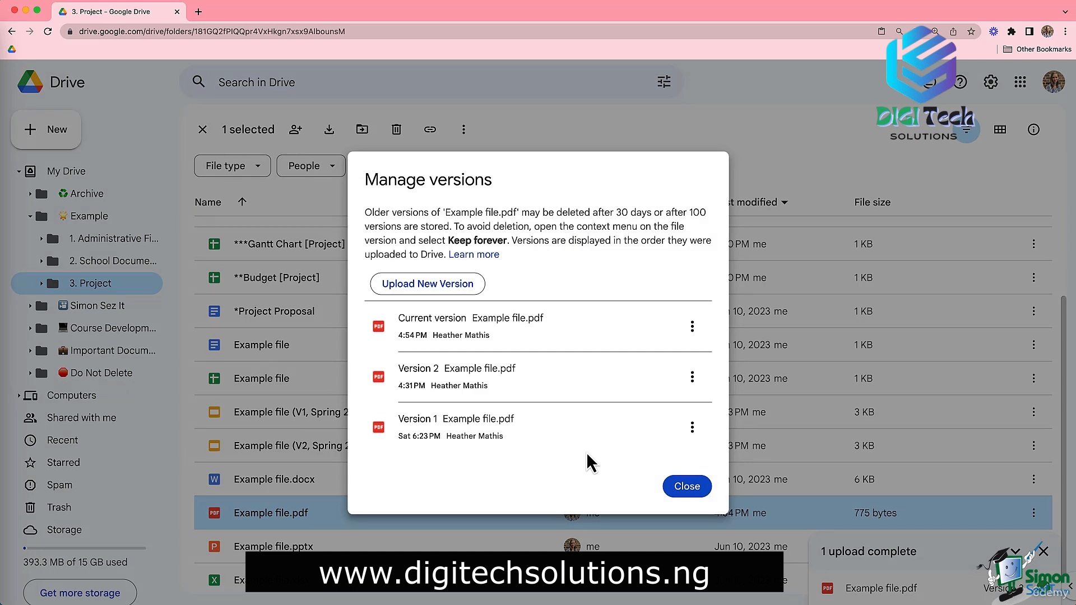
pyautogui.click(693, 375)
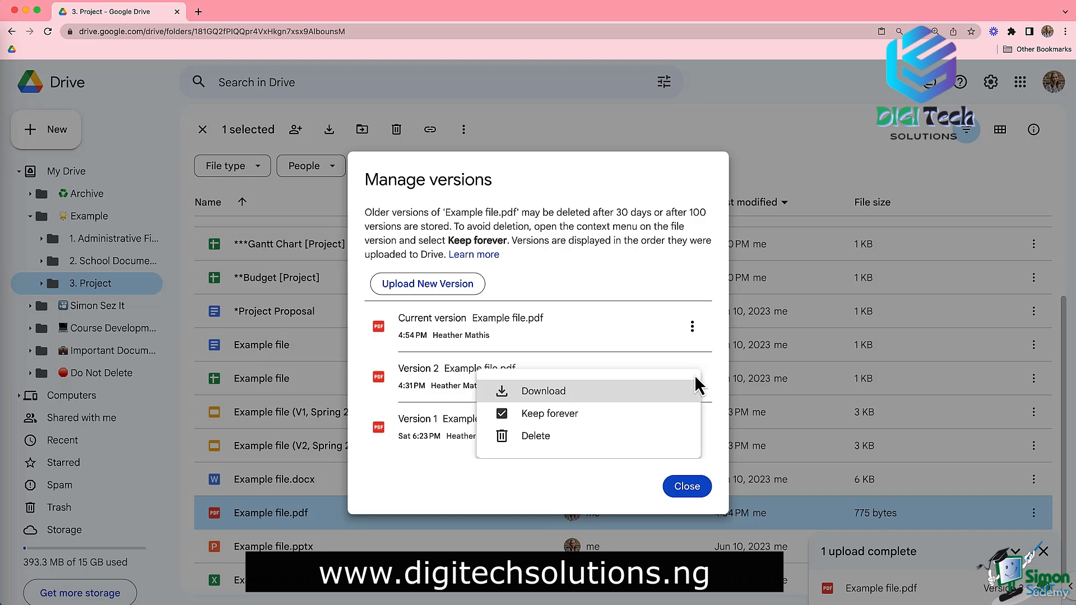
pyautogui.click(638, 486)
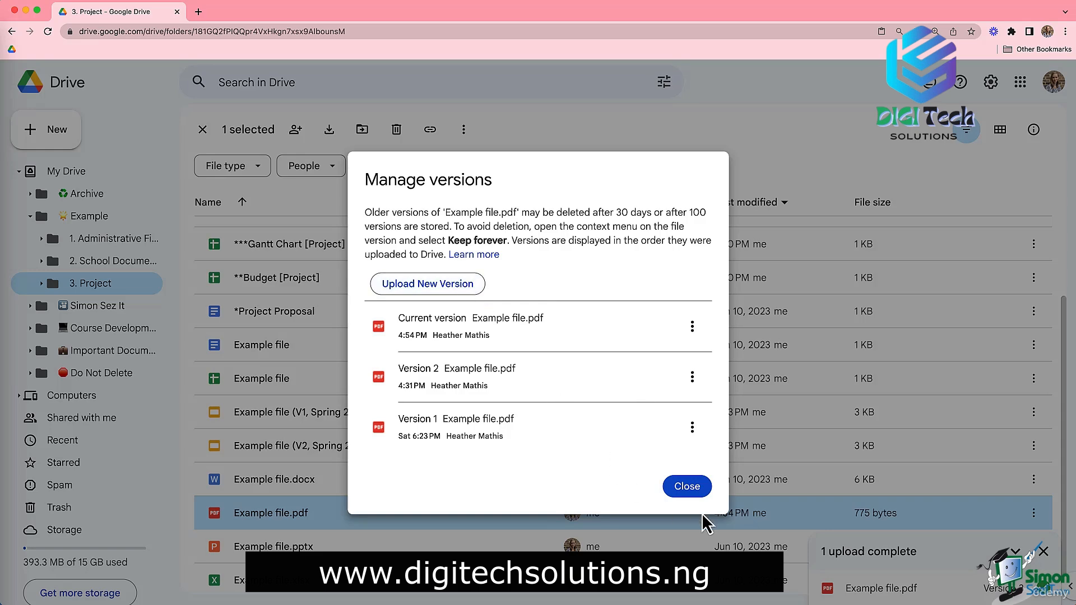
pyautogui.click(707, 492)
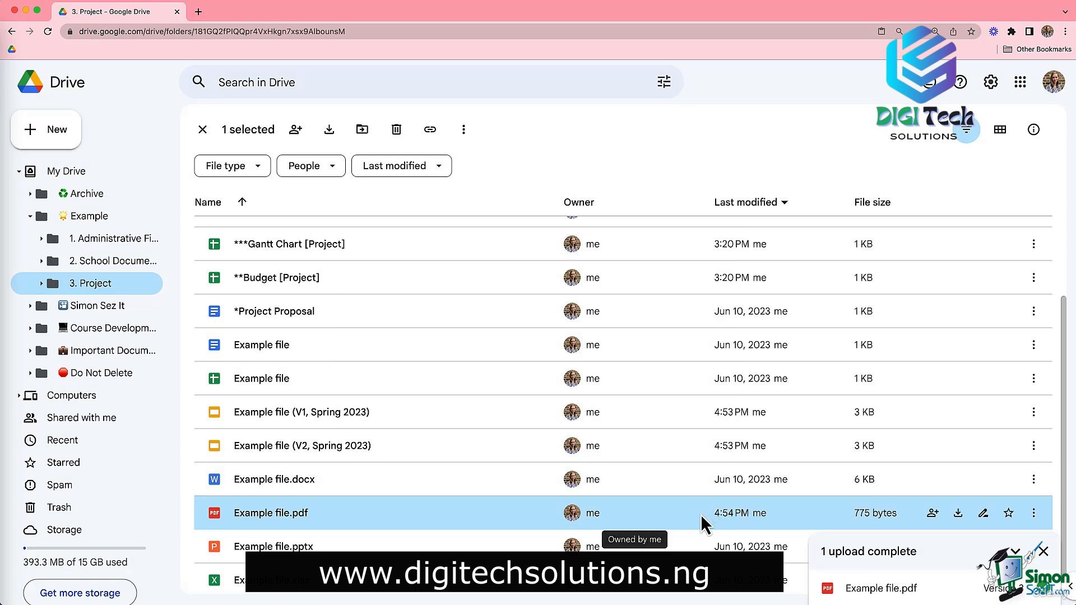
# Step: Add a shortcut to the spreadsheet "**Budget [Project]" in the Demo folder inside Archive
pyautogui.scroll(5, 701, 514)
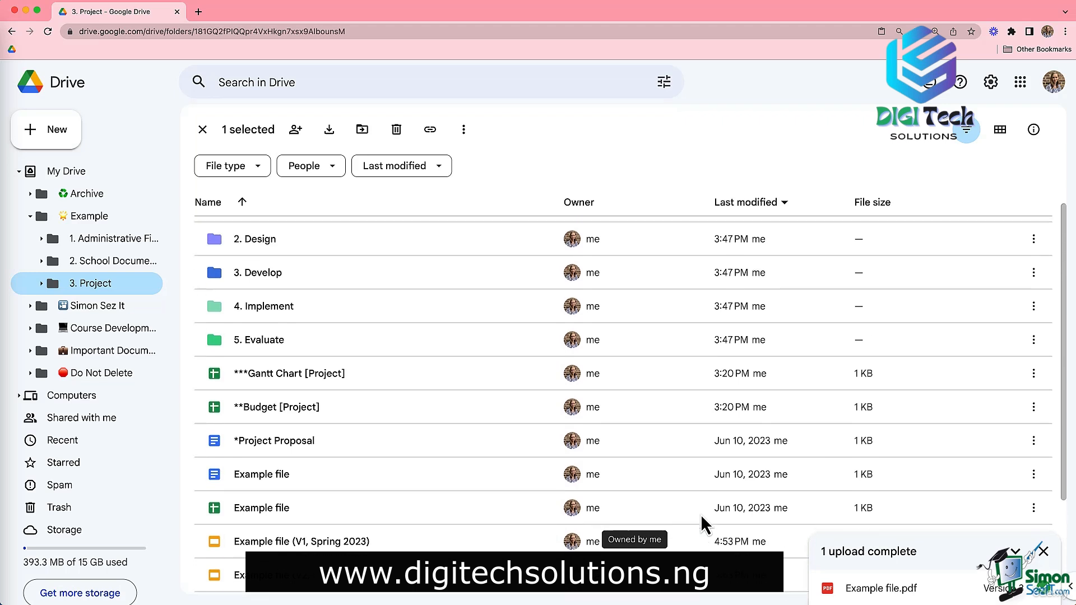
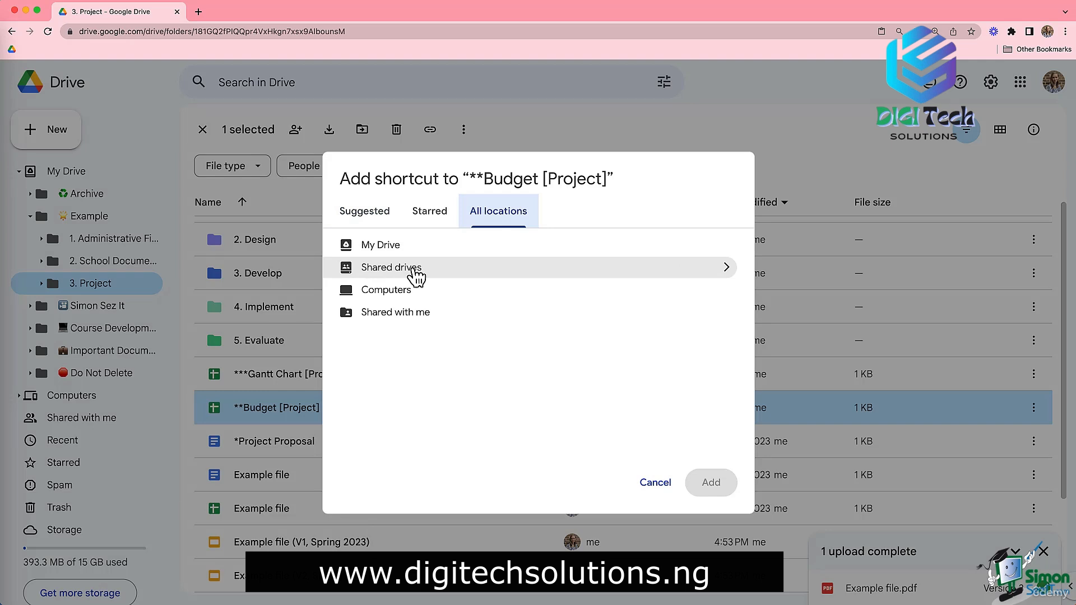
pyautogui.moveTo(425, 247)
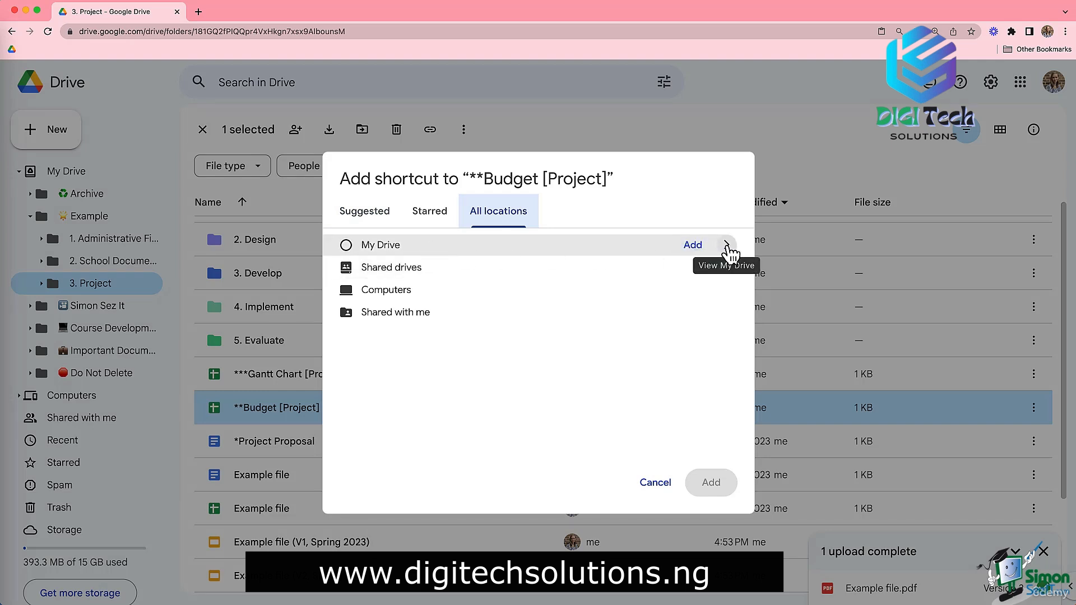
pyautogui.click(726, 246)
pyautogui.click(726, 247)
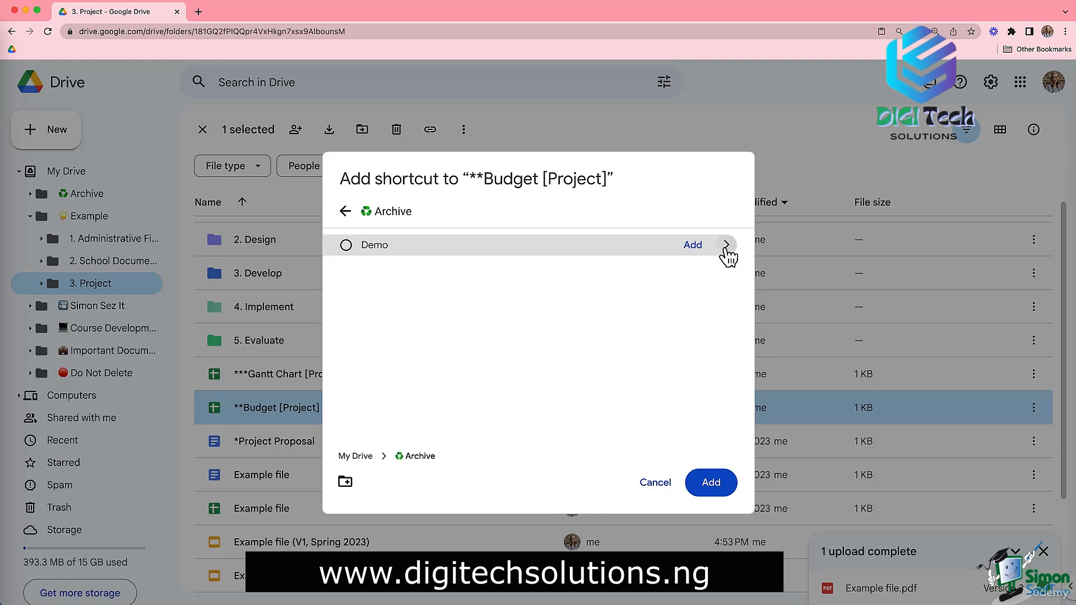
pyautogui.click(693, 245)
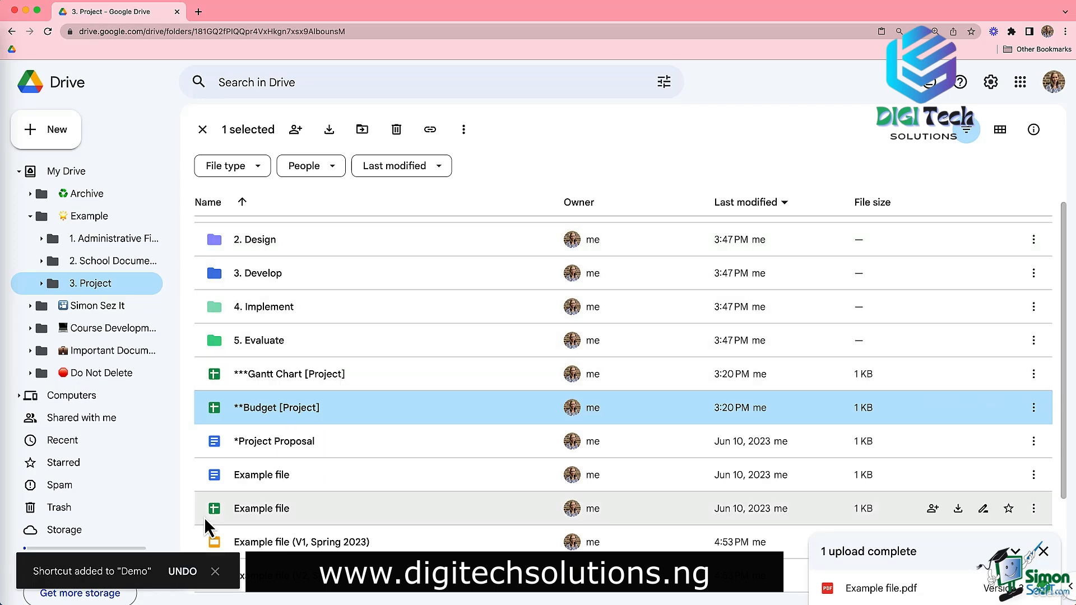
# Step: Open the Demo folder inside Archive to view the Budget shortcut, and collapse the My Drive folder tree
pyautogui.click(87, 197)
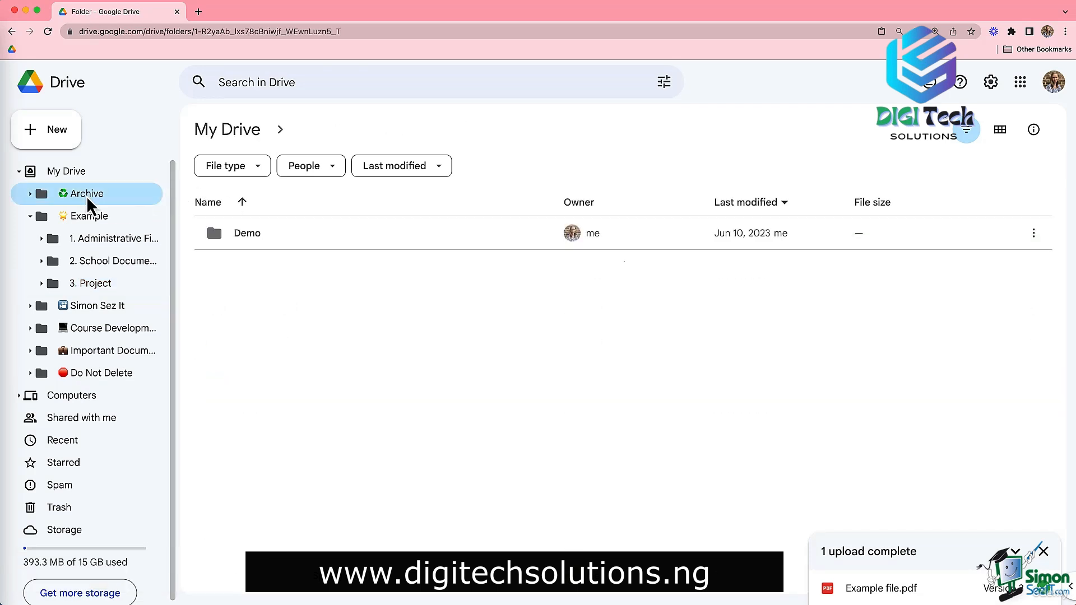
pyautogui.doubleClick(223, 236)
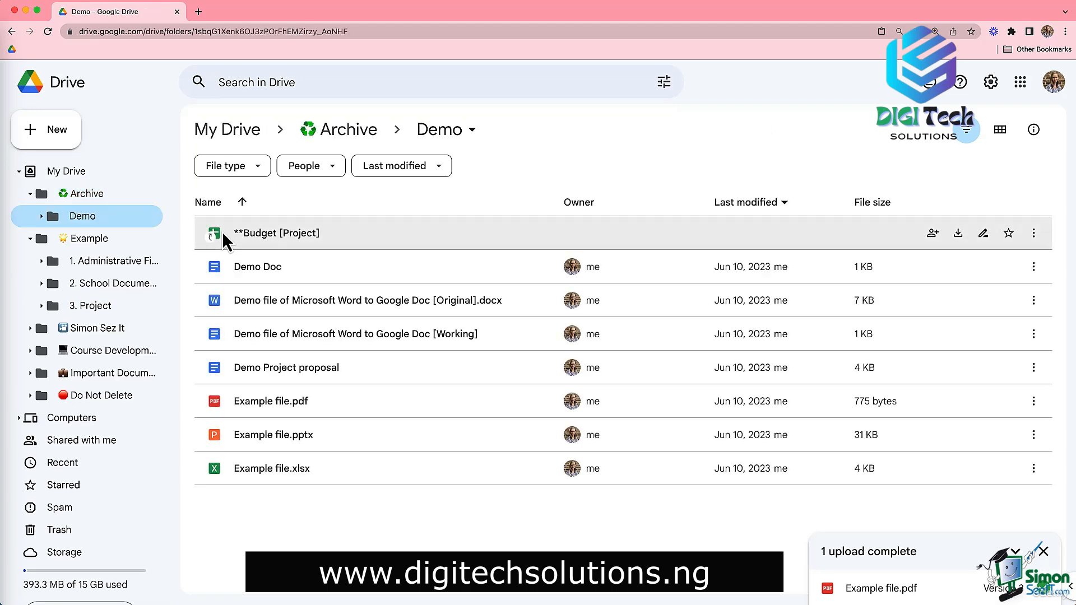
pyautogui.click(18, 171)
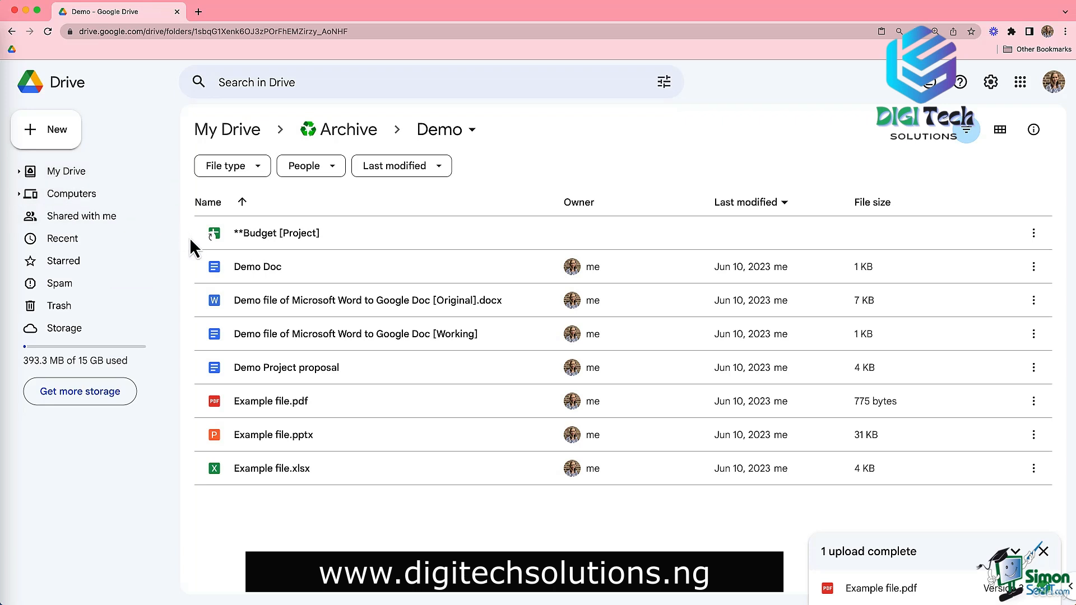
# Step: Return to My Drive and view the available file type filters without applying one
pyautogui.click(365, 245)
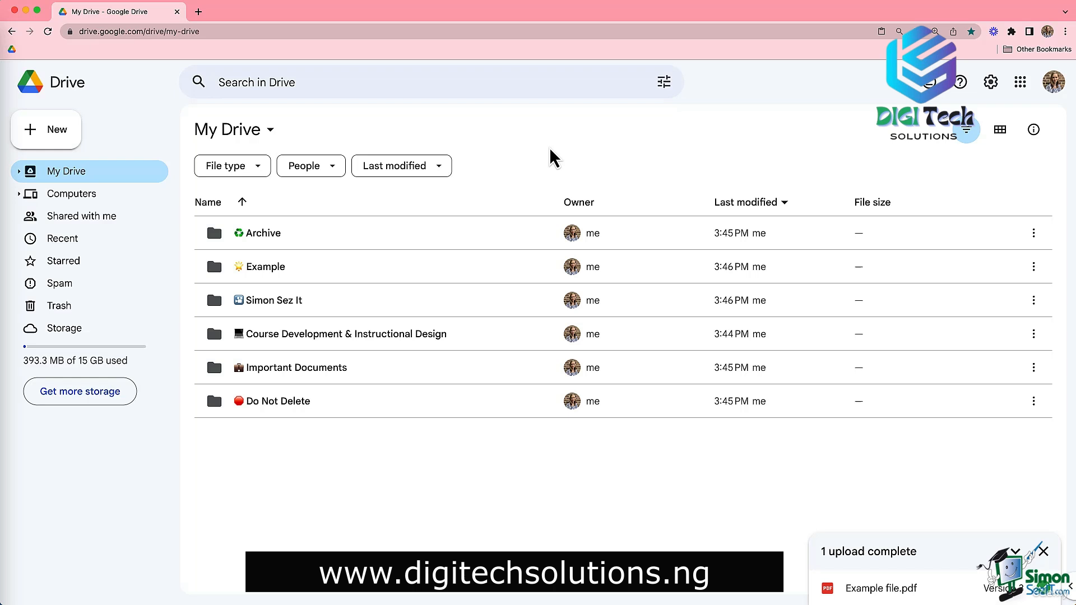
pyautogui.click(259, 171)
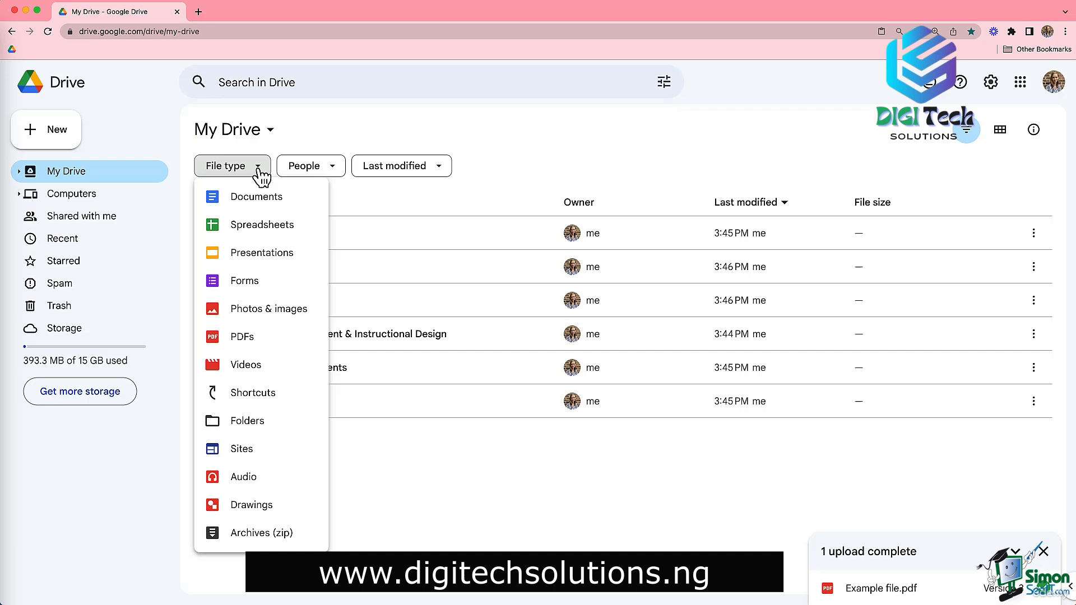
pyautogui.click(258, 171)
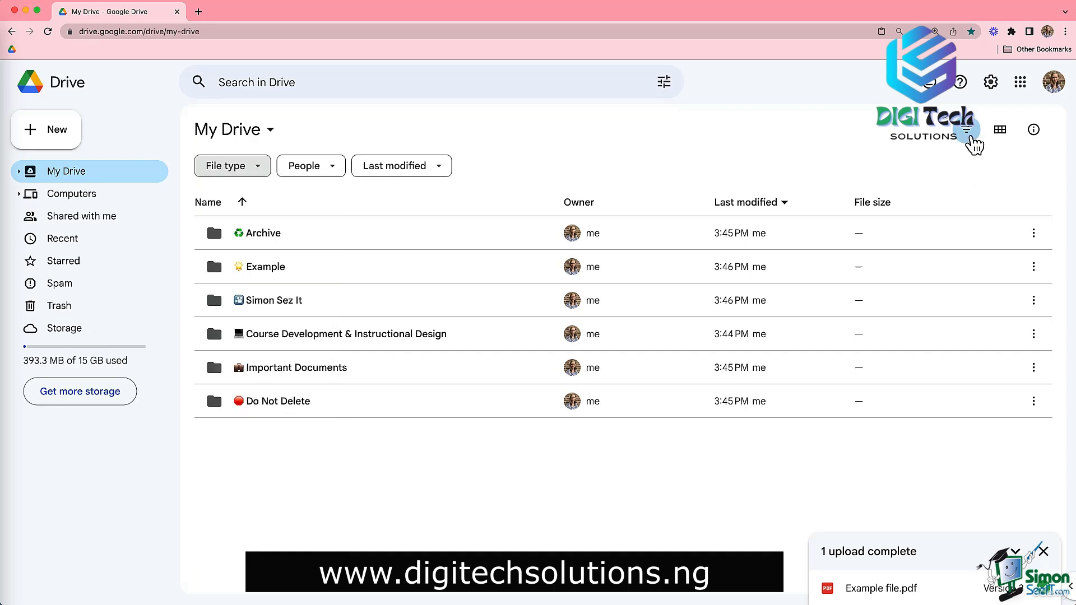
# Step: Search Drive for "project proposal"
pyautogui.click(972, 139)
pyautogui.click(973, 144)
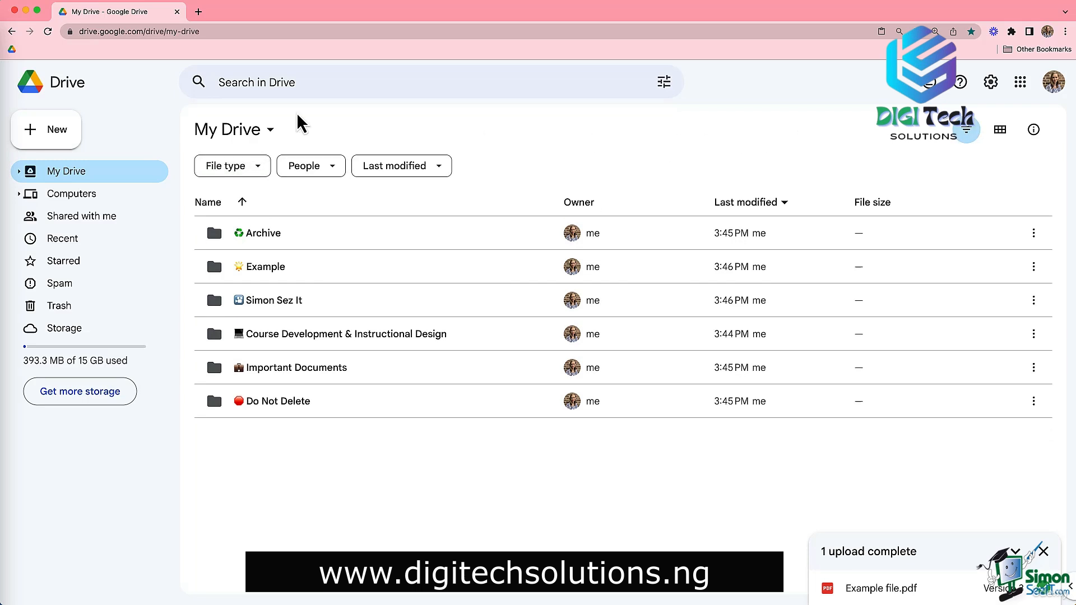
pyautogui.click(288, 84)
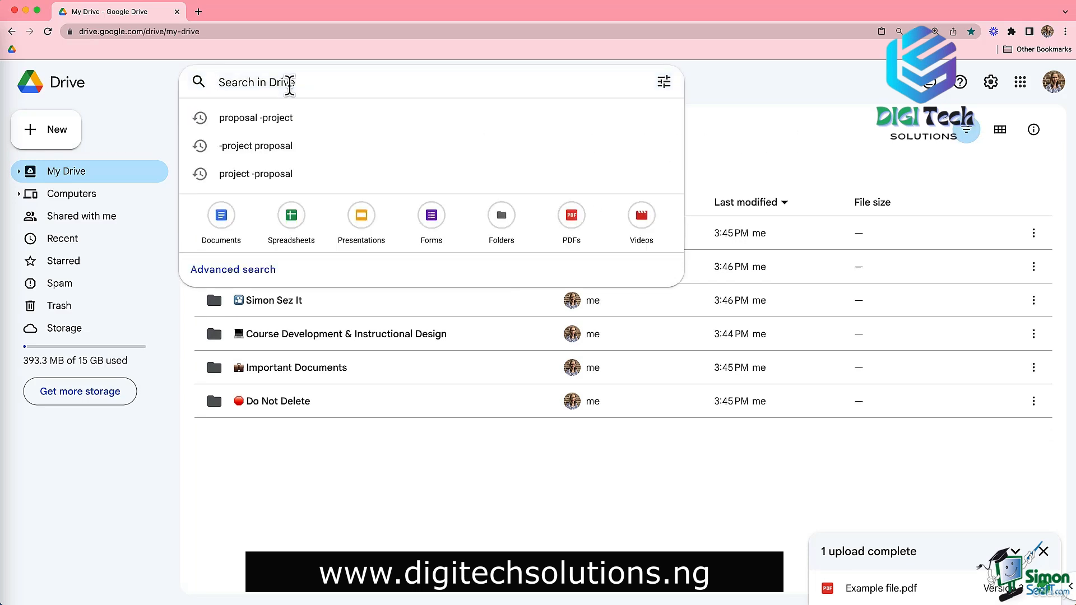
pyautogui.write('project ')
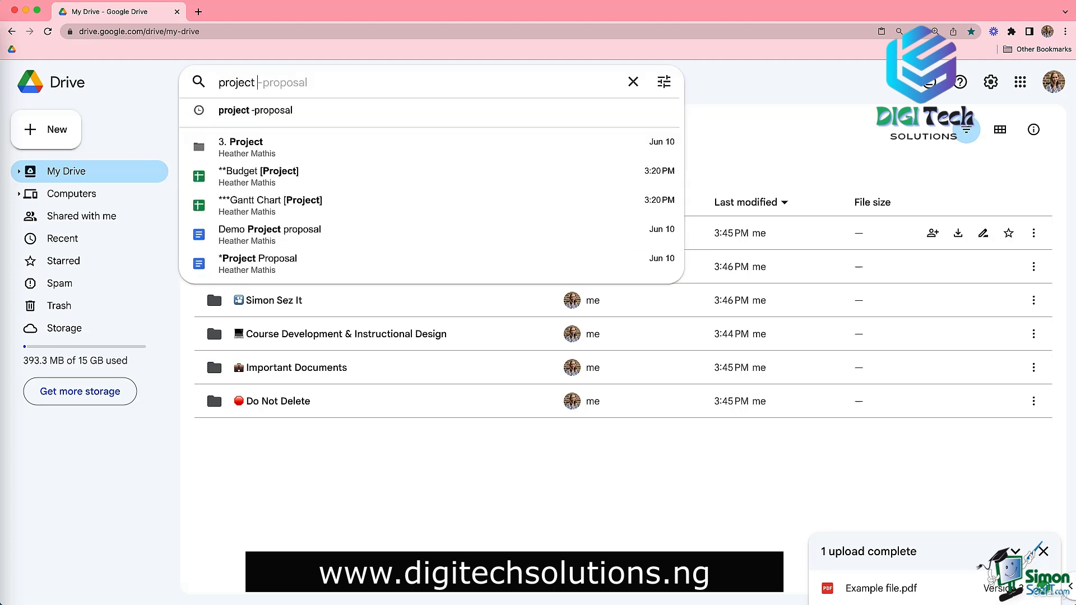
pyautogui.write('proposal')
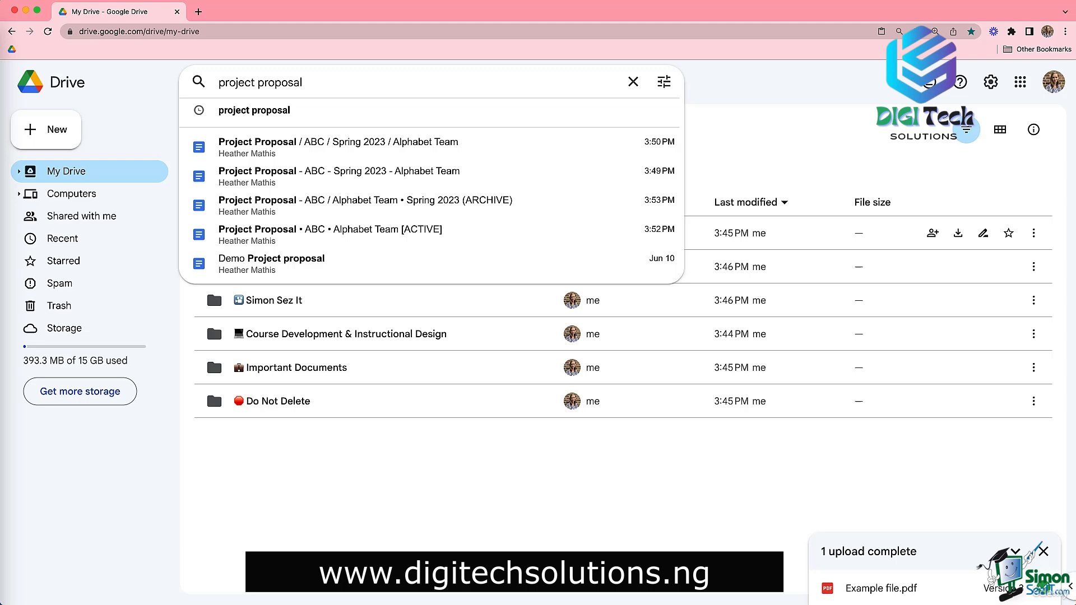
pyautogui.press('Return')
# Step: Filter the search results to Documents located in My Drive with title-only matching, and sort them by last modified
pyautogui.click(259, 170)
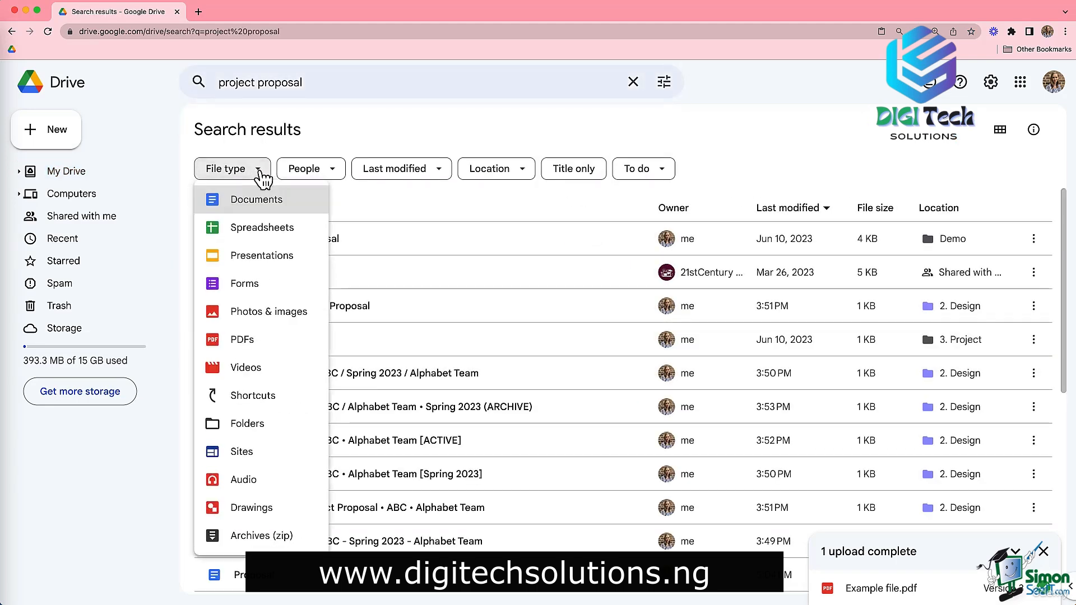
pyautogui.click(267, 206)
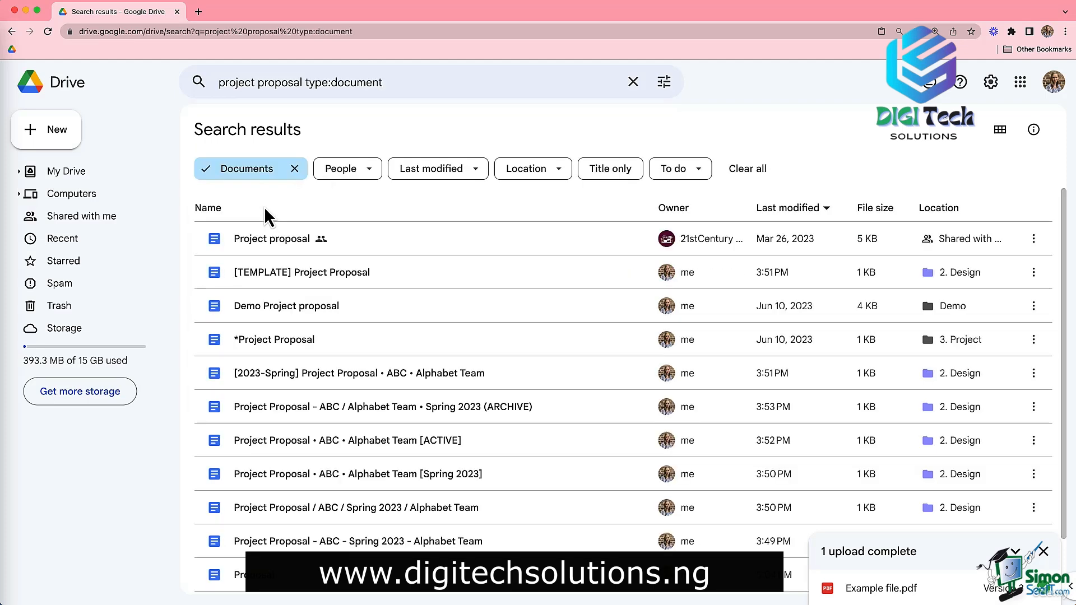
pyautogui.click(372, 177)
pyautogui.click(373, 178)
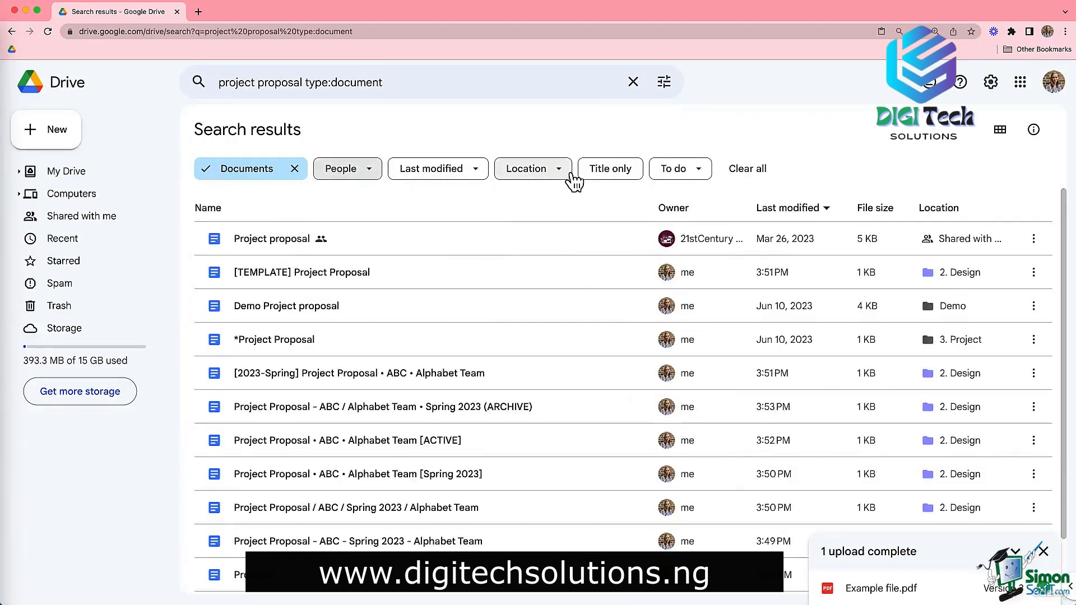
pyautogui.click(574, 181)
pyautogui.click(516, 228)
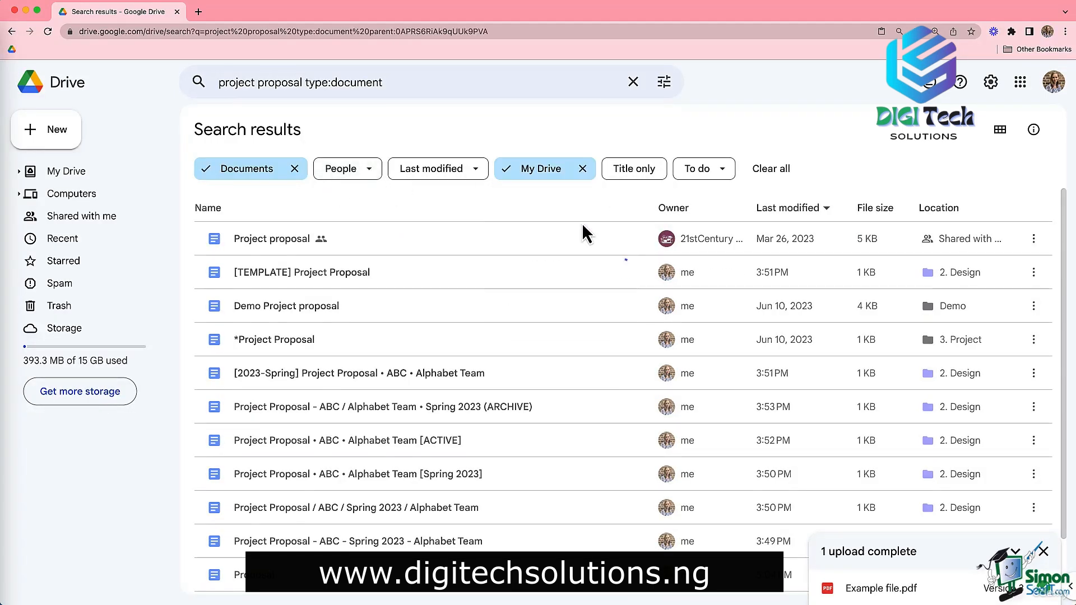
pyautogui.click(653, 175)
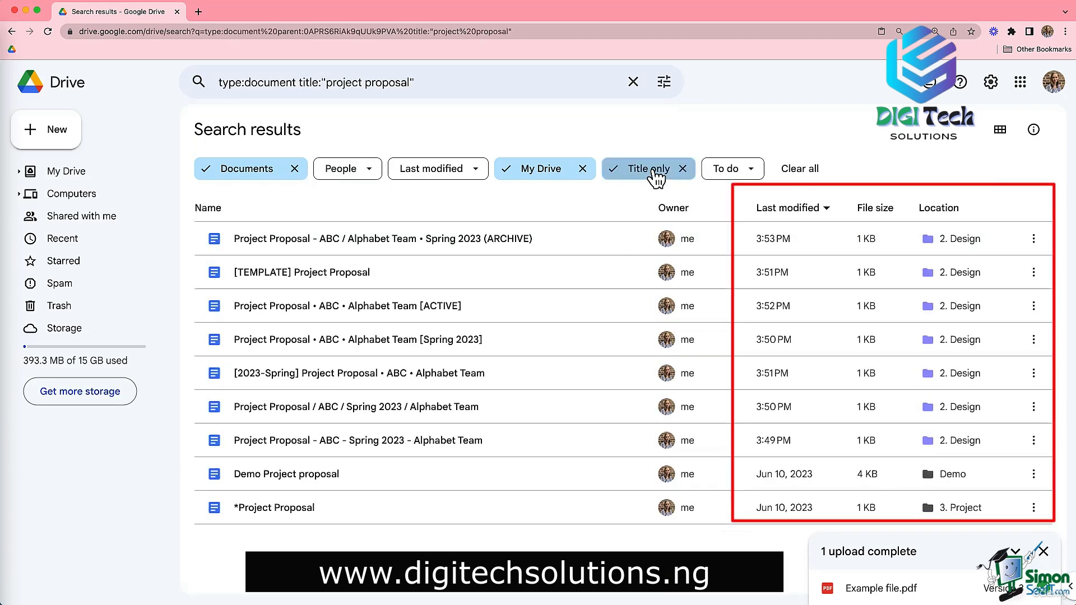
pyautogui.click(825, 216)
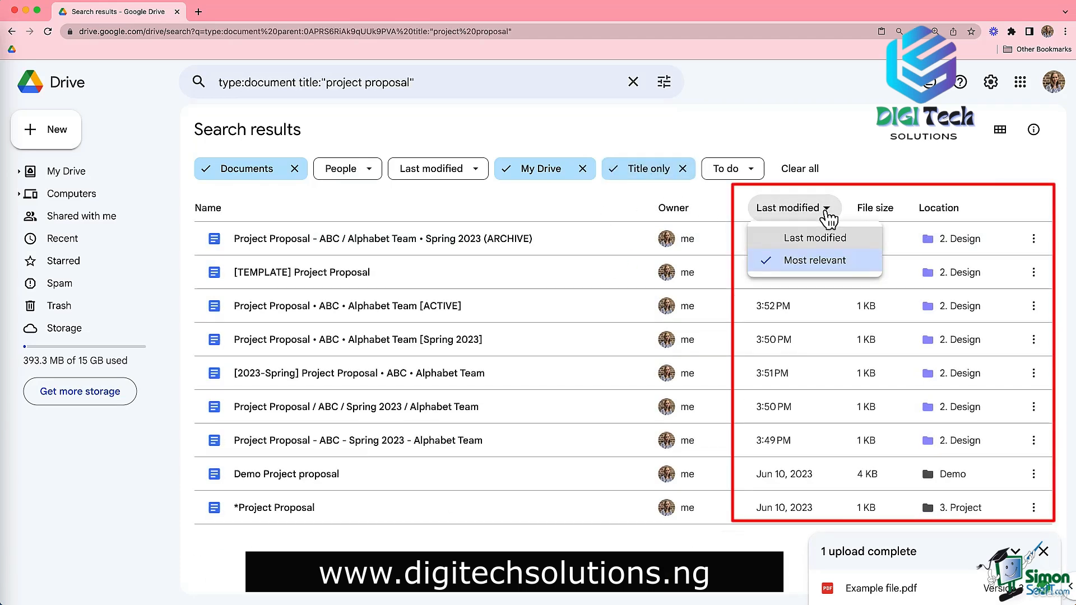
pyautogui.click(823, 242)
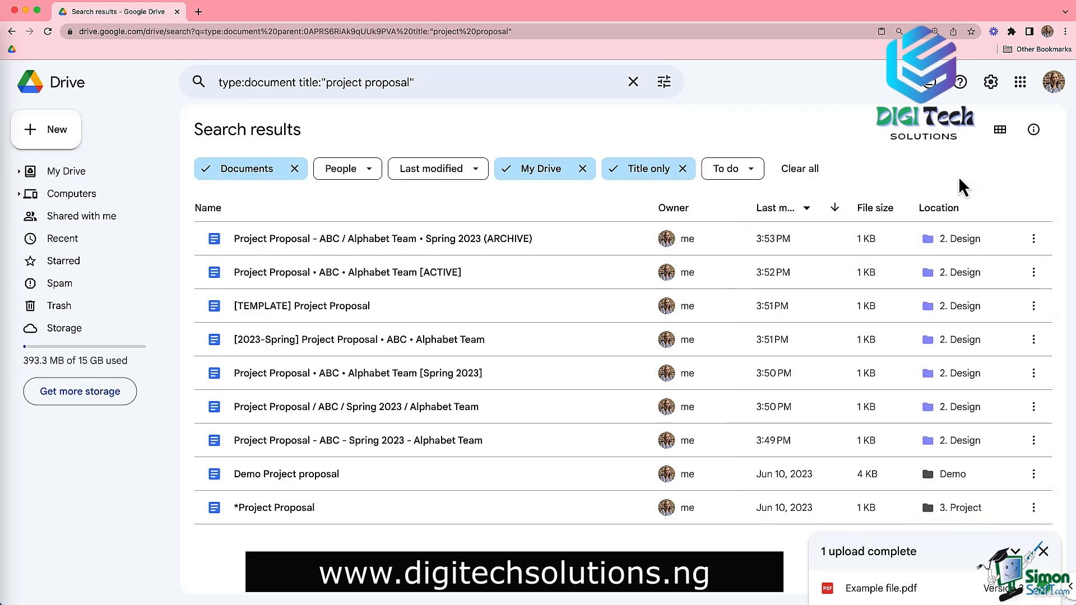
# Step: Check the folder path of "Project Proposal - ABC / Alphabet Team • Spring 2023 (ARCHIVE)", return to My Drive through it, and clear the selection
pyautogui.click(398, 246)
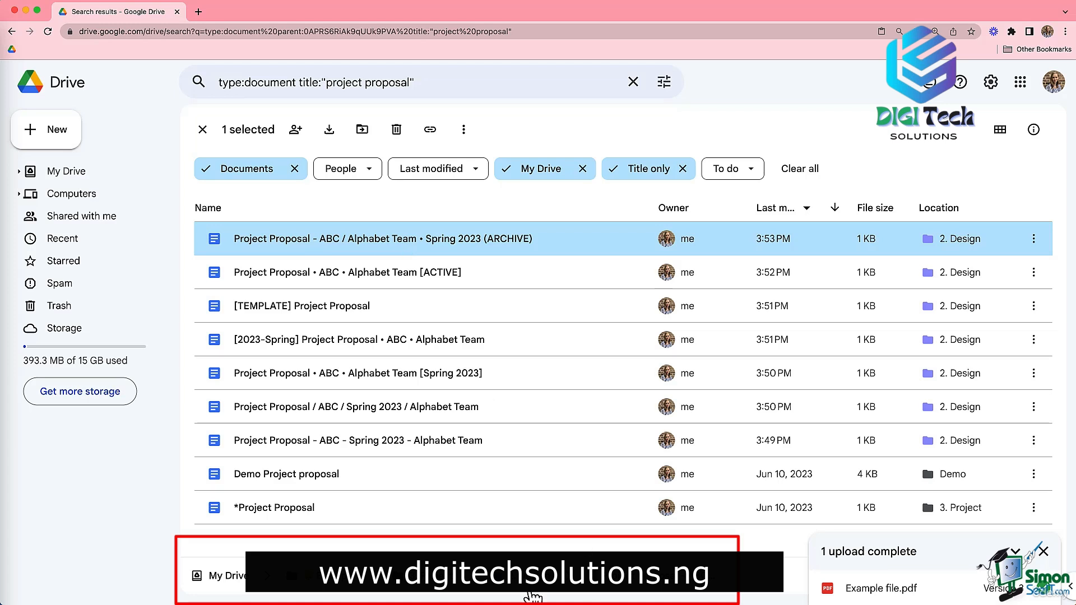
pyautogui.click(355, 592)
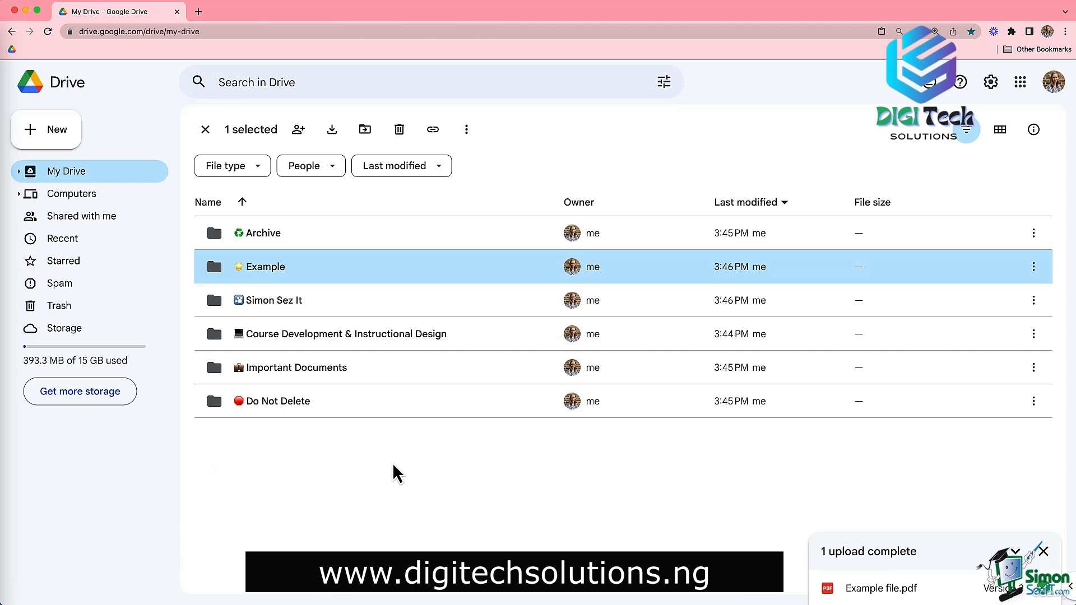
pyautogui.click(397, 474)
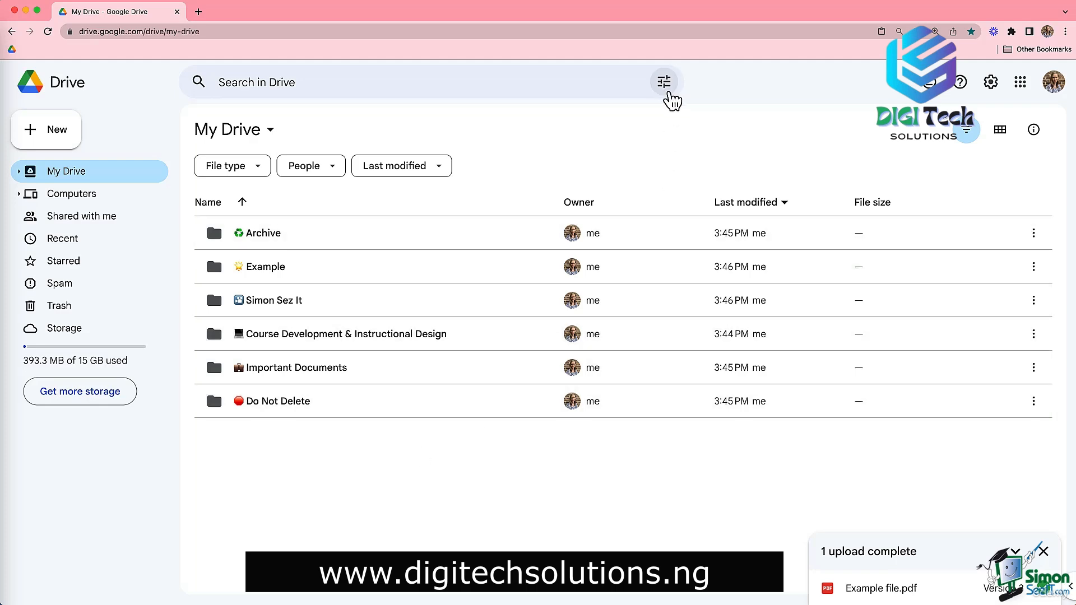
# Step: Set up an advanced search with the type Documents and the owner Owned by me
pyautogui.click(667, 89)
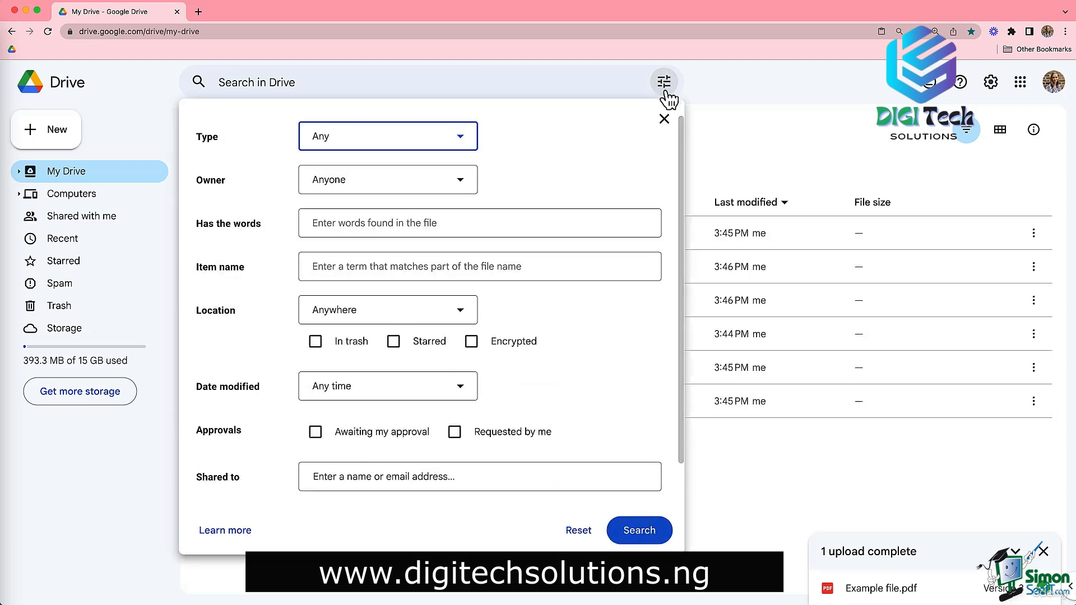
pyautogui.click(452, 141)
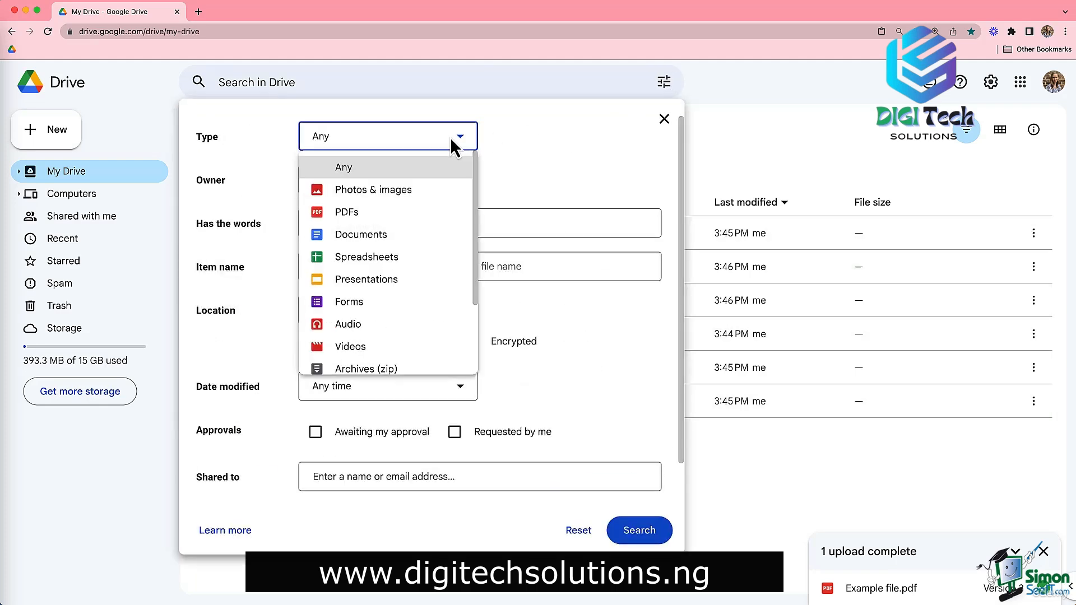
pyautogui.click(381, 236)
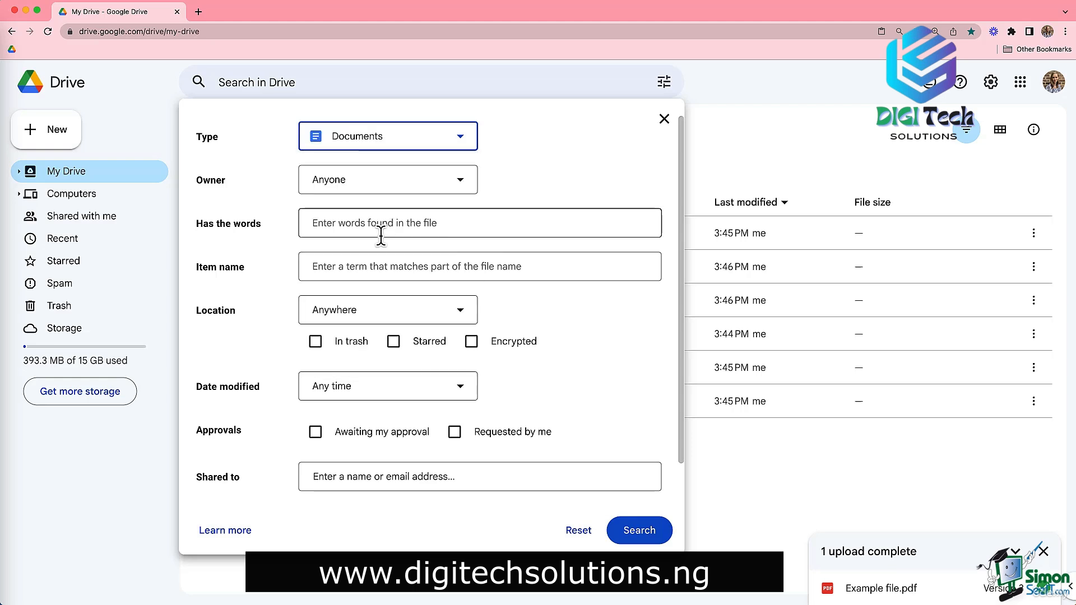
pyautogui.click(365, 180)
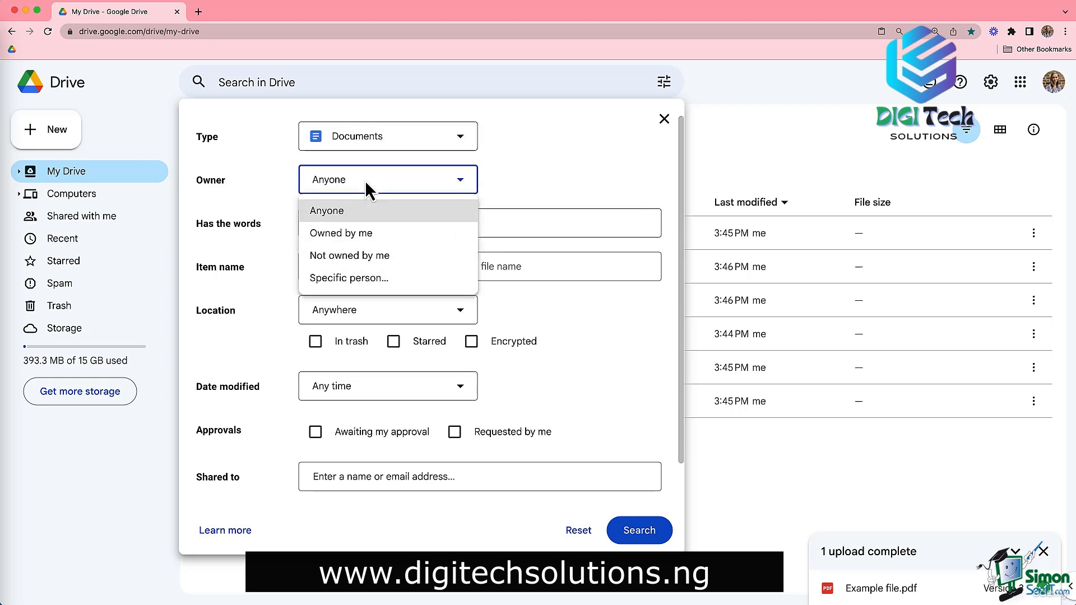
pyautogui.click(359, 237)
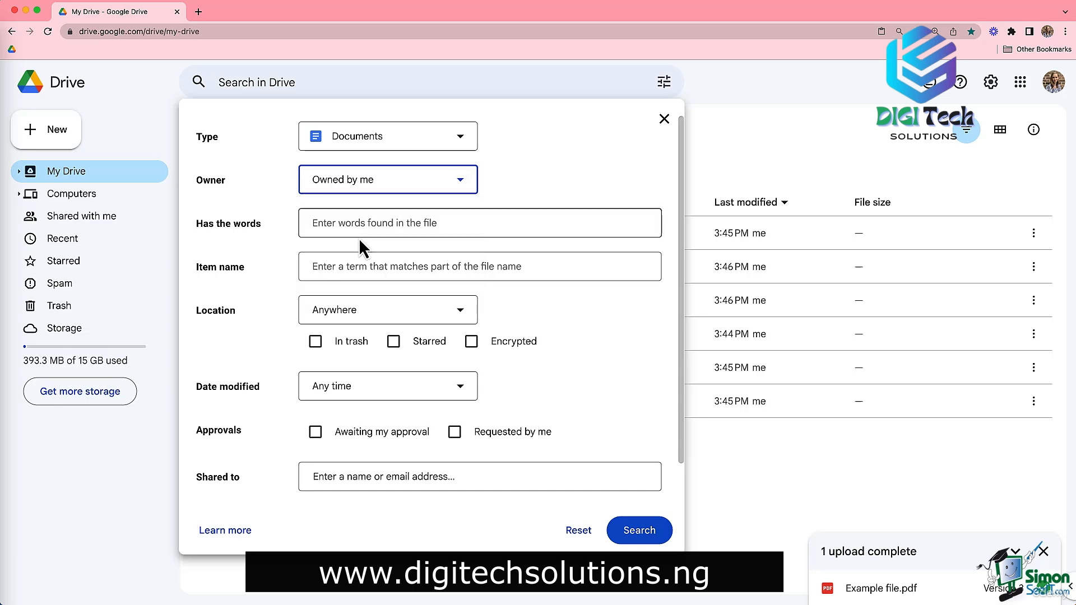
# Step: Specify "project" as the contained words and "proposal" as the item name in the advanced search
pyautogui.click(319, 224)
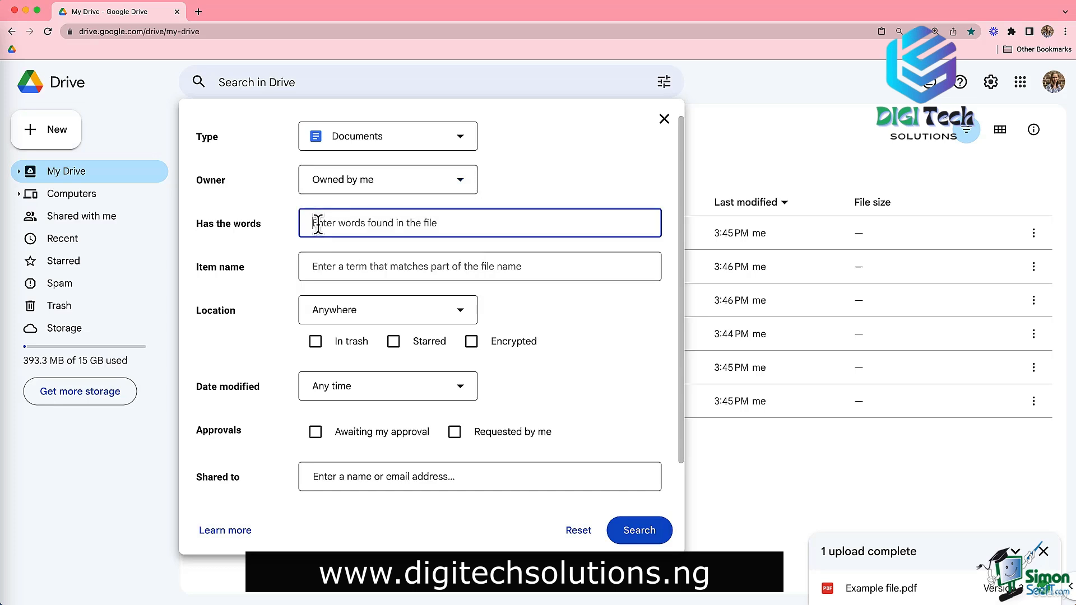
pyautogui.write('project')
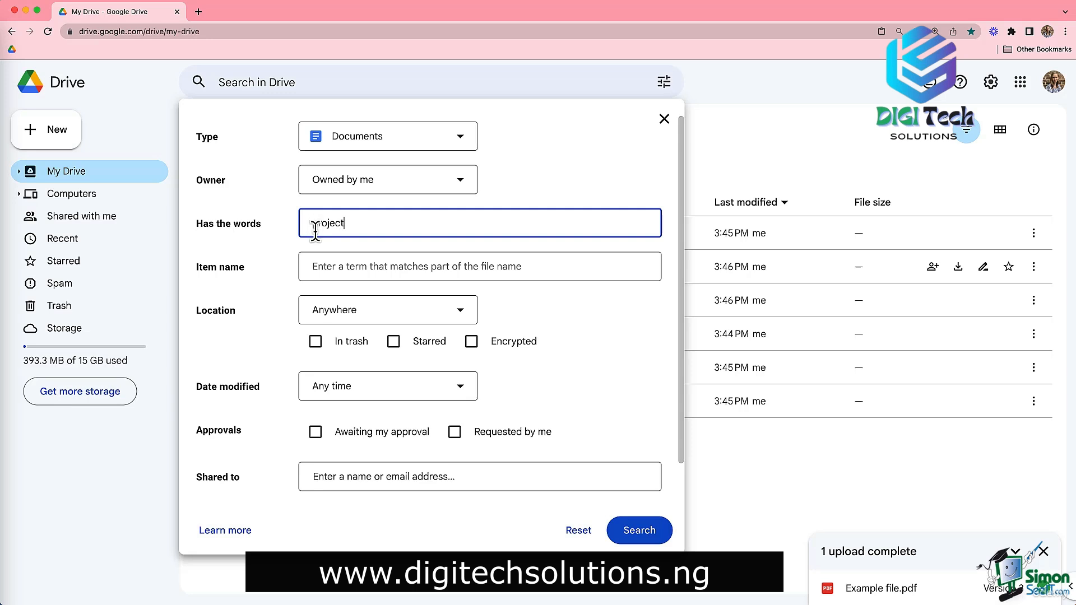
pyautogui.click(327, 261)
pyautogui.write('prop')
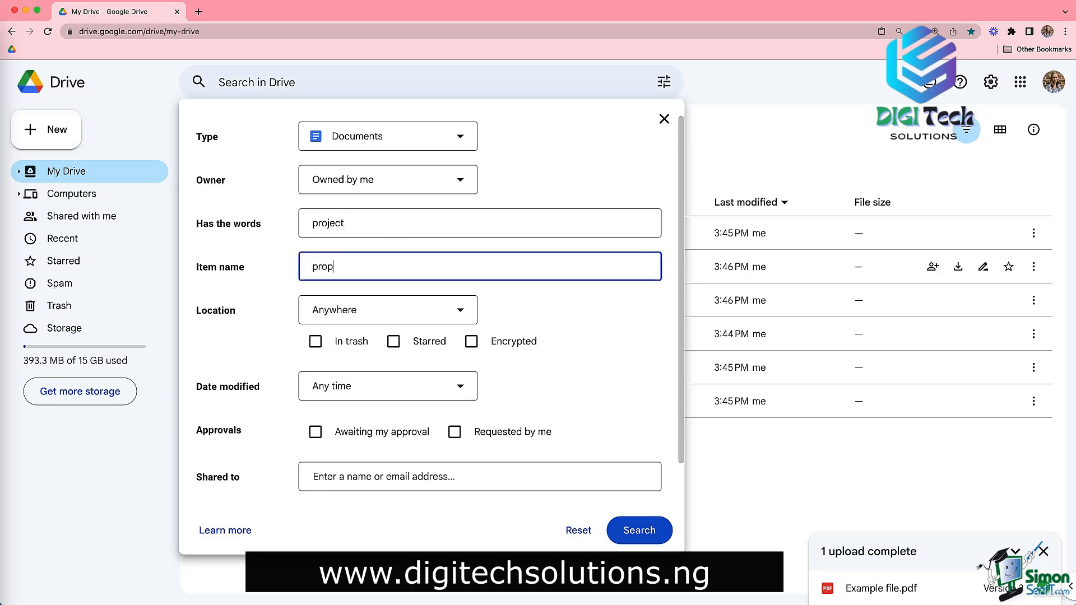
pyautogui.write('osal')
# Step: Run the advanced search in My Drive with title-only matching, and select "Project Proposal - ABC / Alphabet Team • Spring 2023 (ARCHIVE)"
pyautogui.click(460, 311)
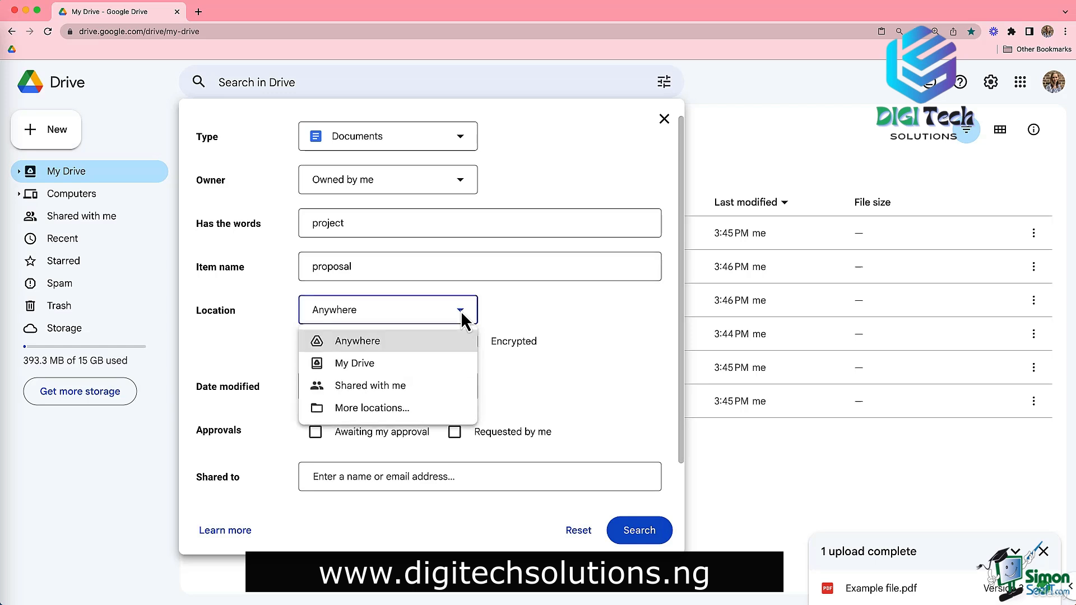
pyautogui.click(409, 368)
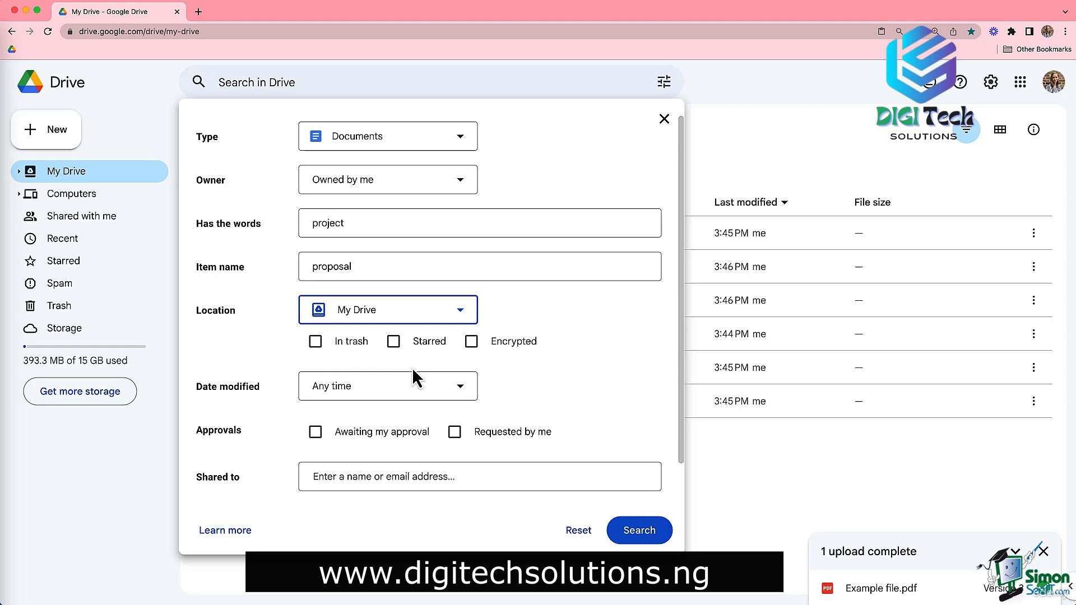
pyautogui.click(640, 531)
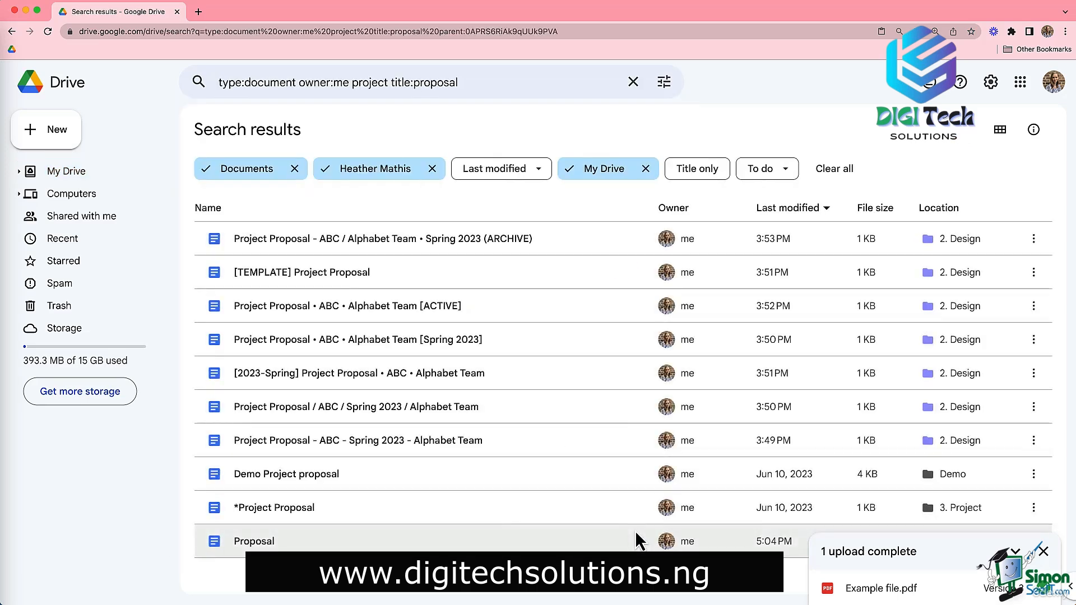
pyautogui.click(696, 171)
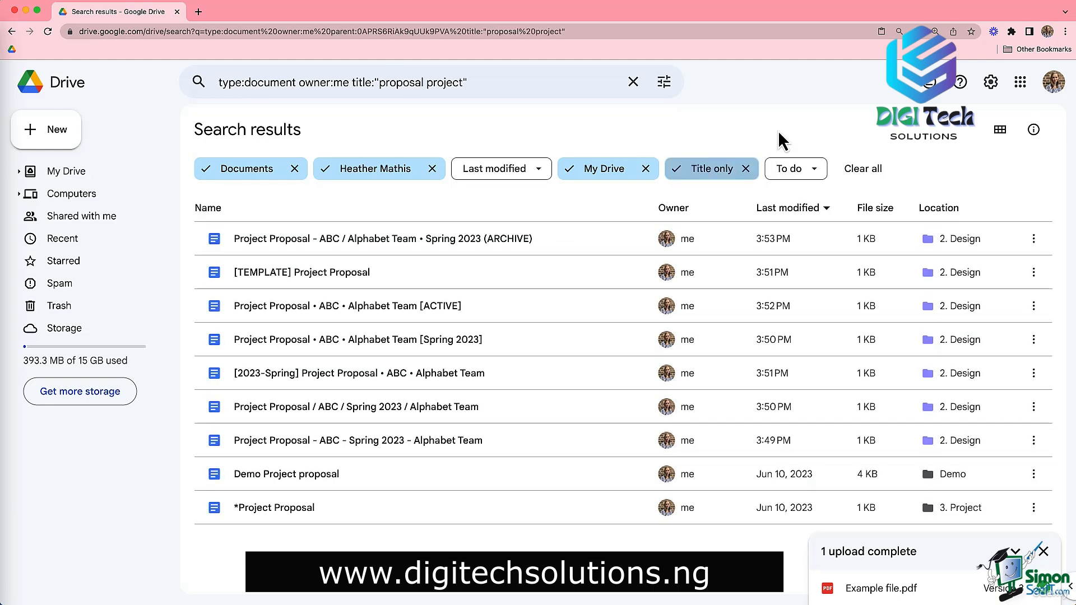
pyautogui.click(487, 251)
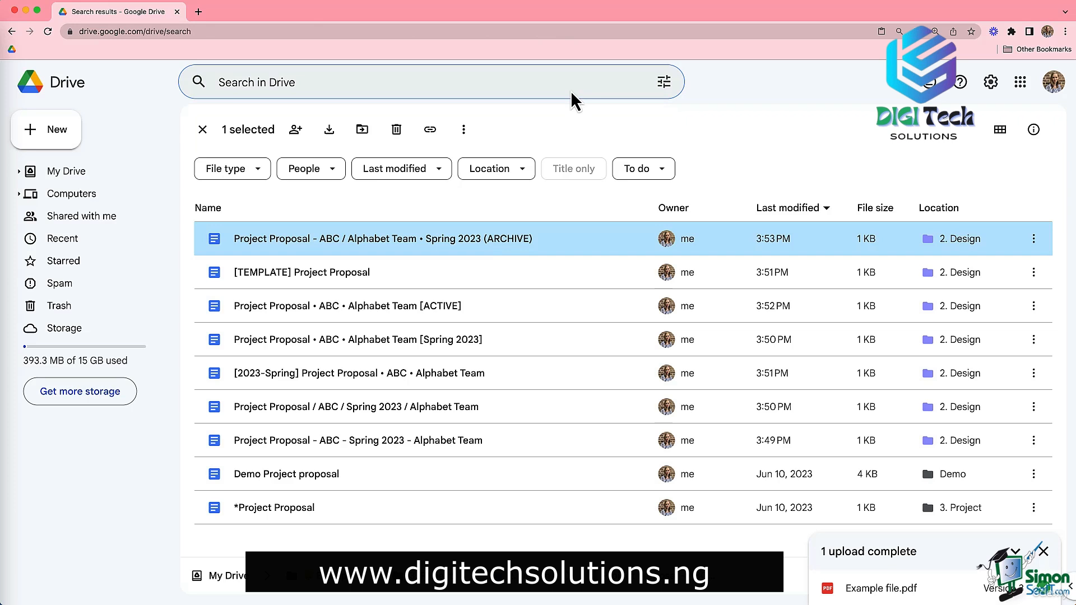
# Step: Search Drive for "proposal -project" and select the document "Proposal" in the results
pyautogui.click(570, 84)
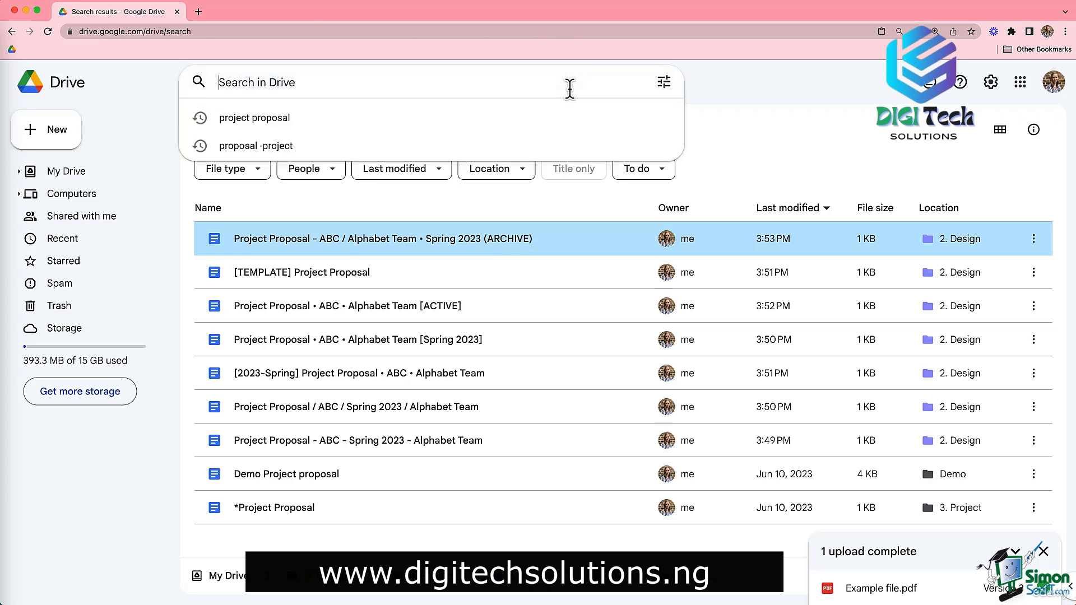
pyautogui.write('prop')
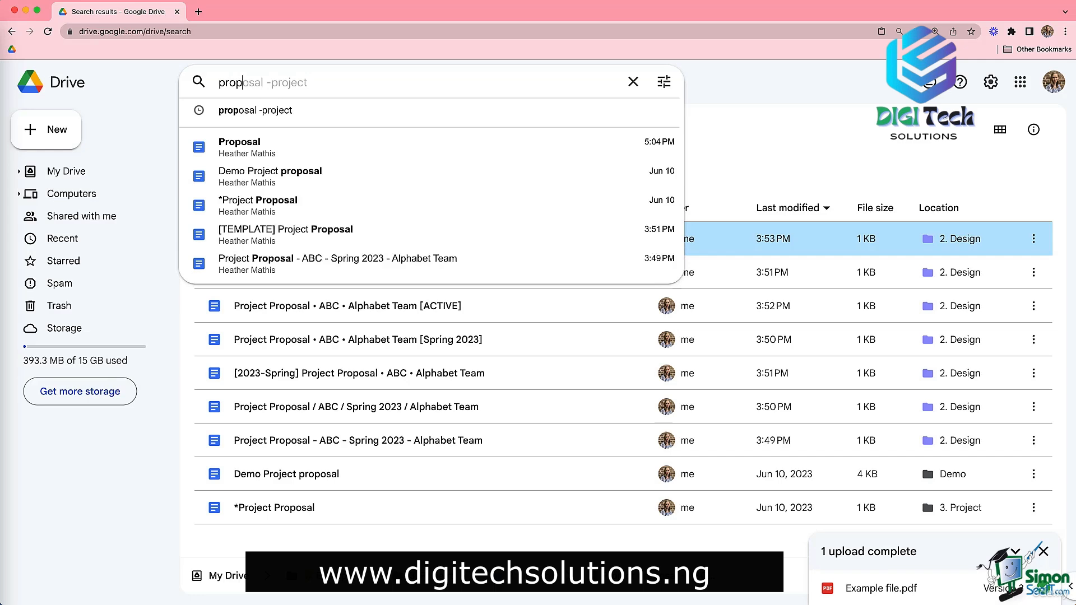
pyautogui.press('Tab')
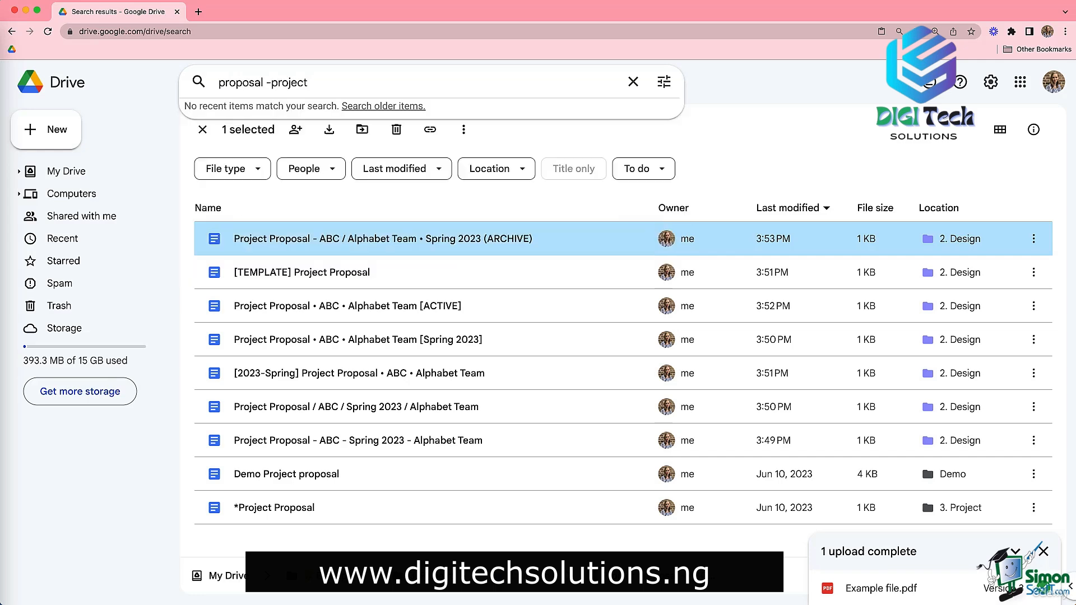
pyautogui.press('Return')
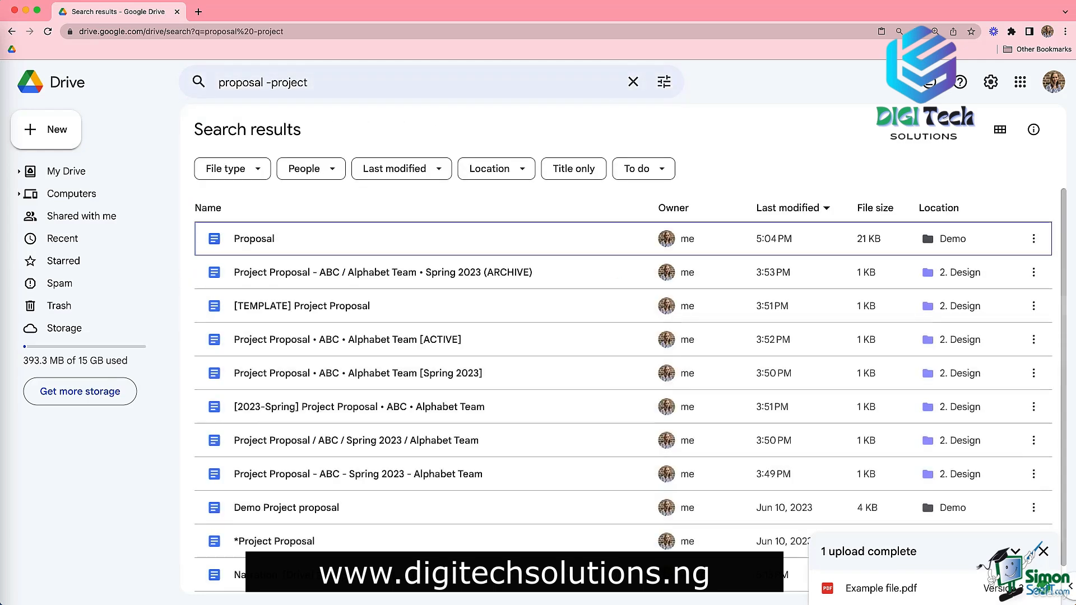
pyautogui.click(326, 250)
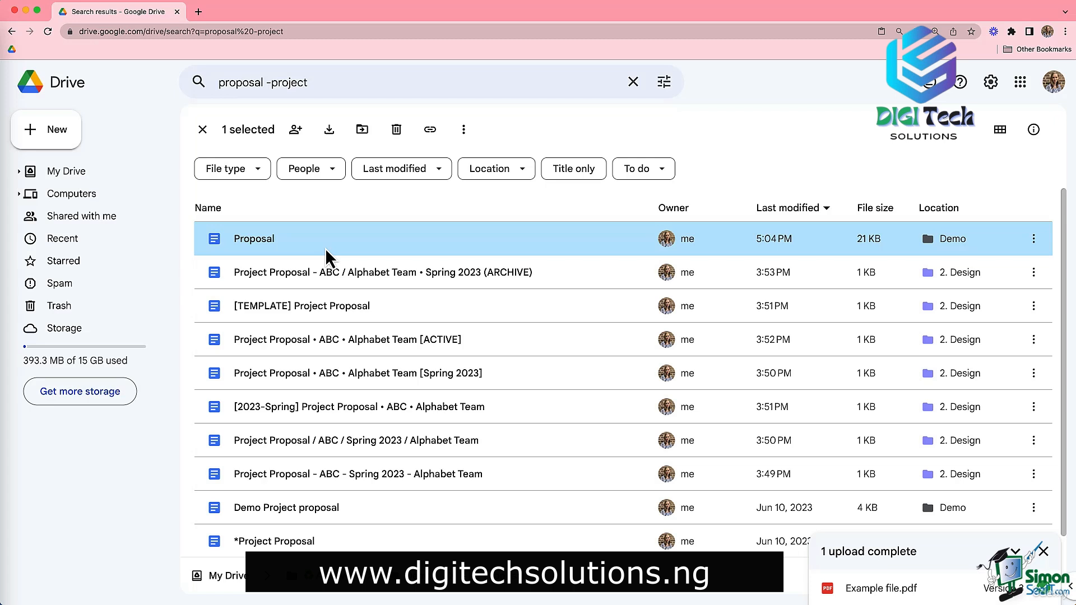
# Step: Search Drive for items with "[template]" in their title using "title:[template]"
pyautogui.click(633, 82)
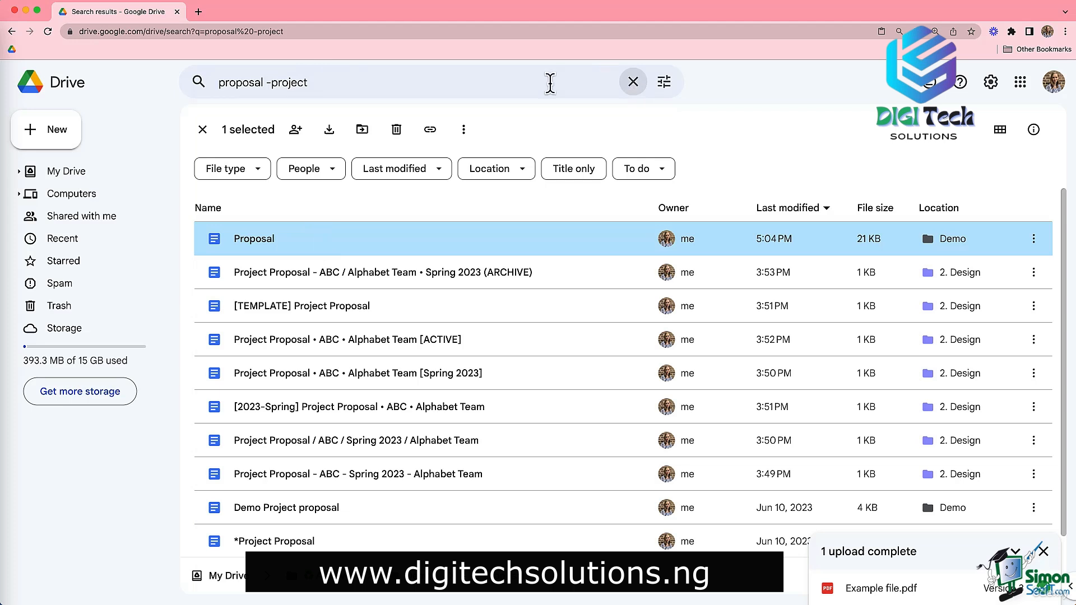
pyautogui.write('title:[temp')
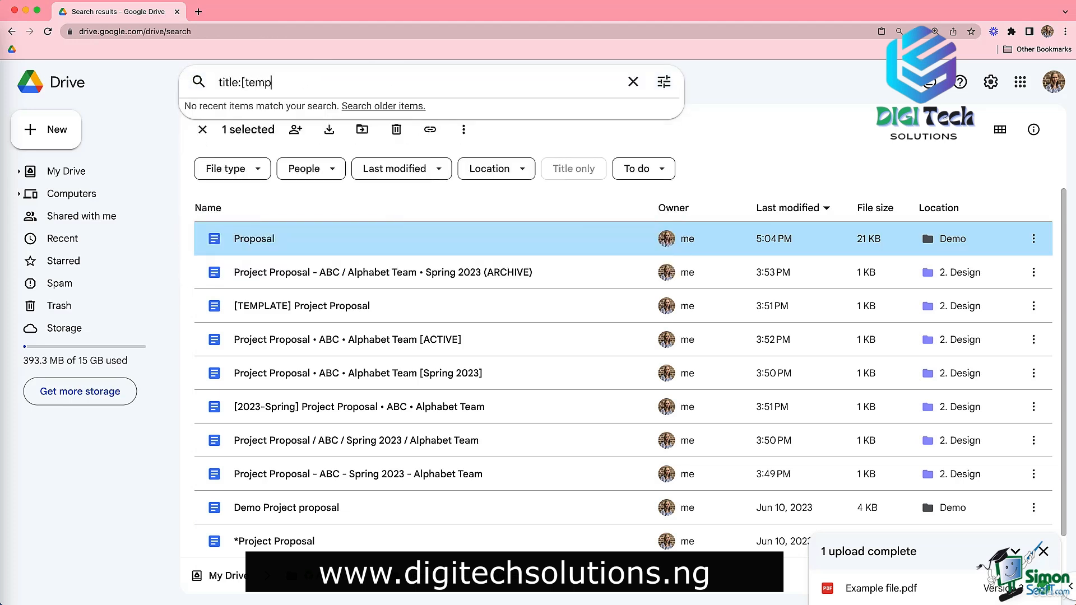
pyautogui.write('late]')
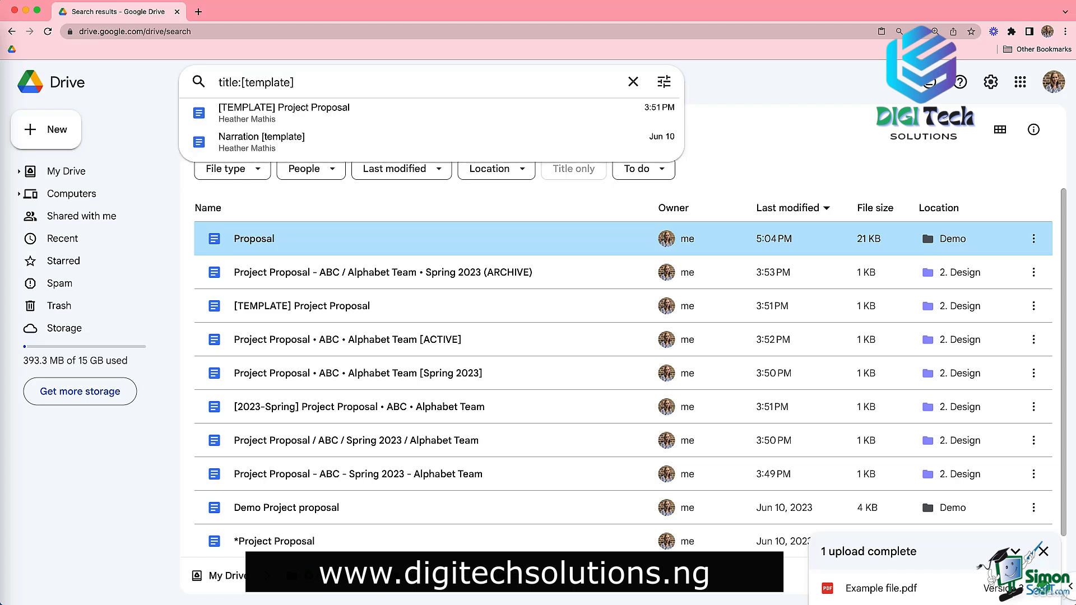
# Step: Look up "followup:" in the Drive search, clear the search and return to My Drive
pyautogui.click(633, 82)
pyautogui.write('f')
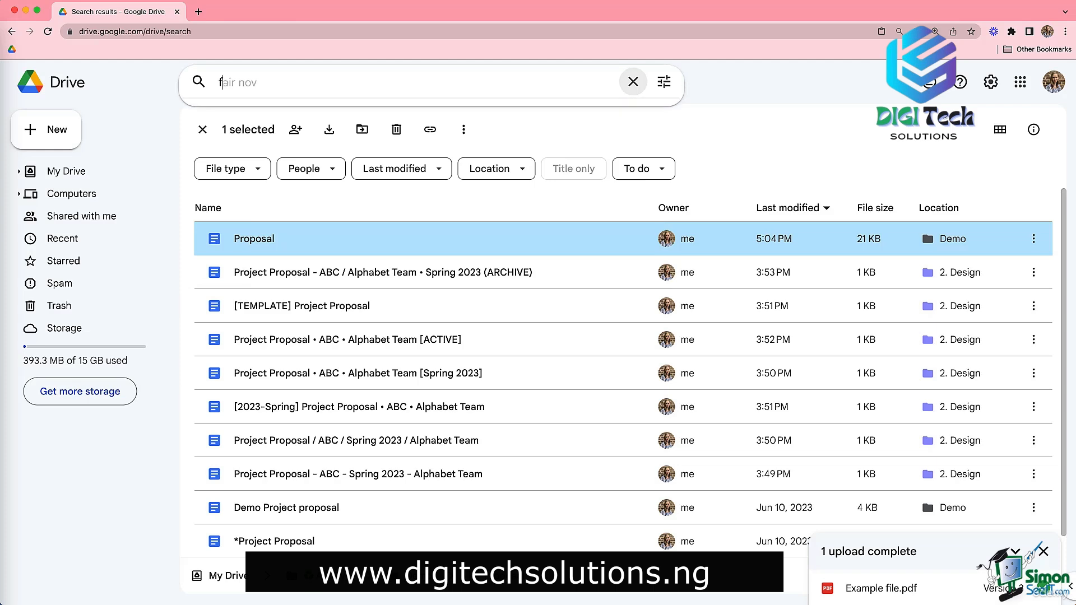
pyautogui.write('ollowup')
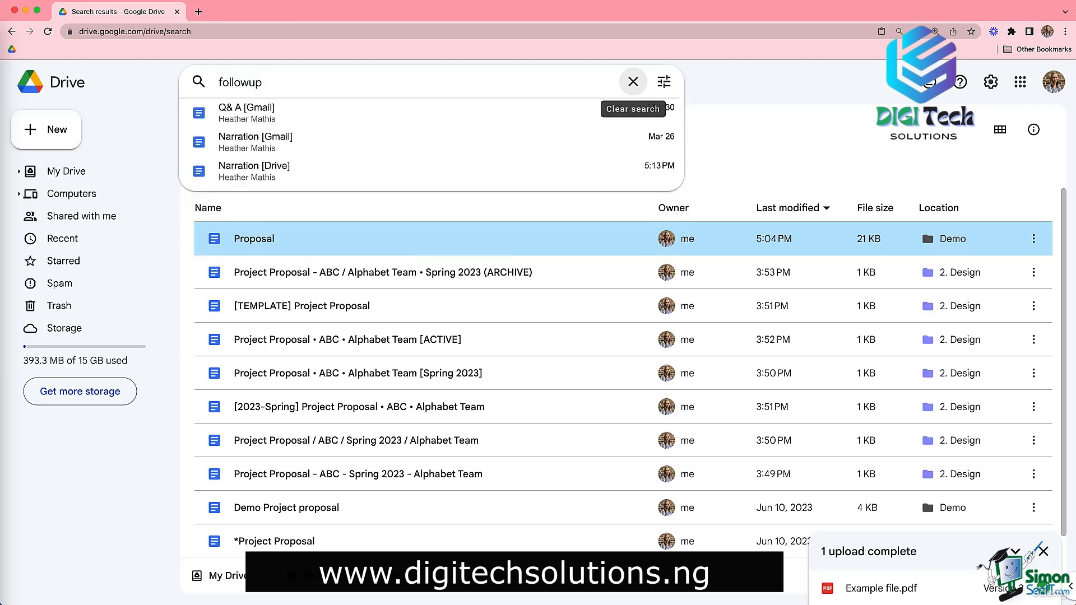
pyautogui.write(':')
pyautogui.click(636, 88)
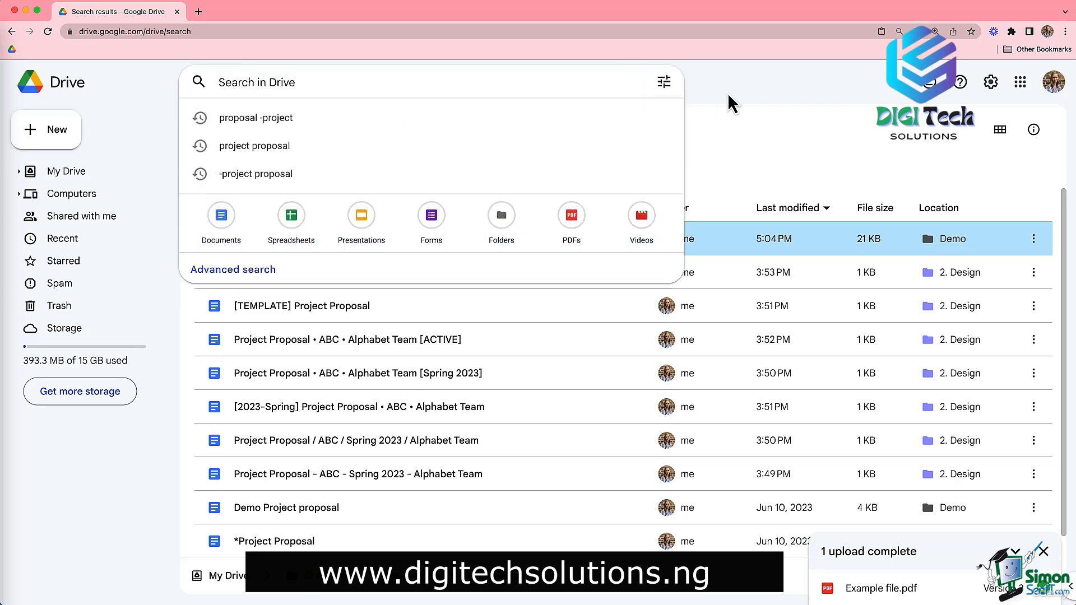
pyautogui.click(740, 118)
pyautogui.click(58, 174)
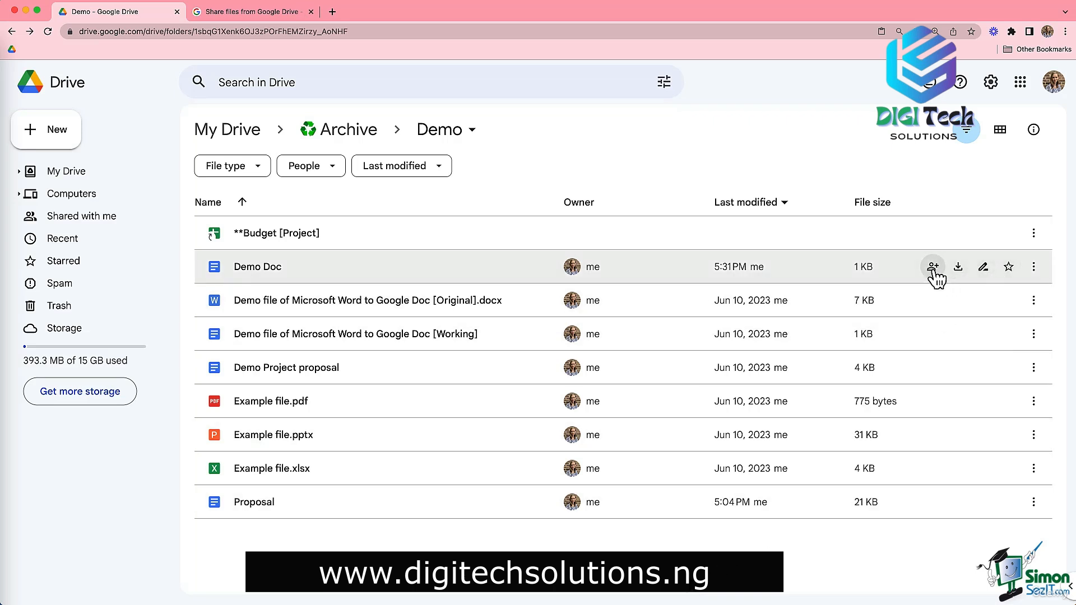
# Step: Share "**Budget [Project]" by setting its general access to Anyone with the link, keeping the Viewer role
pyautogui.click(292, 276)
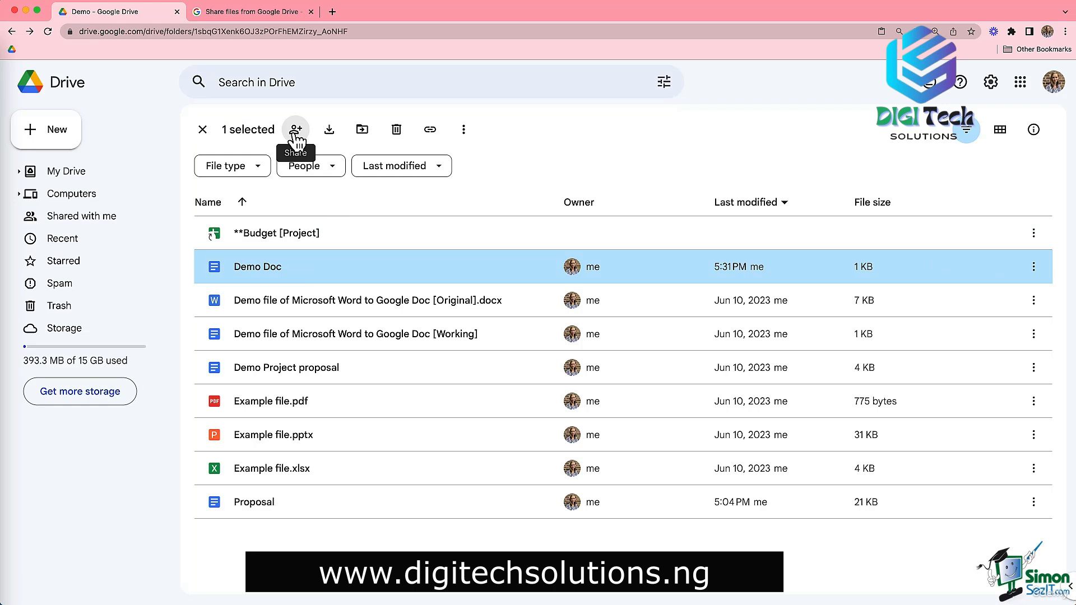
pyautogui.rightClick(351, 241)
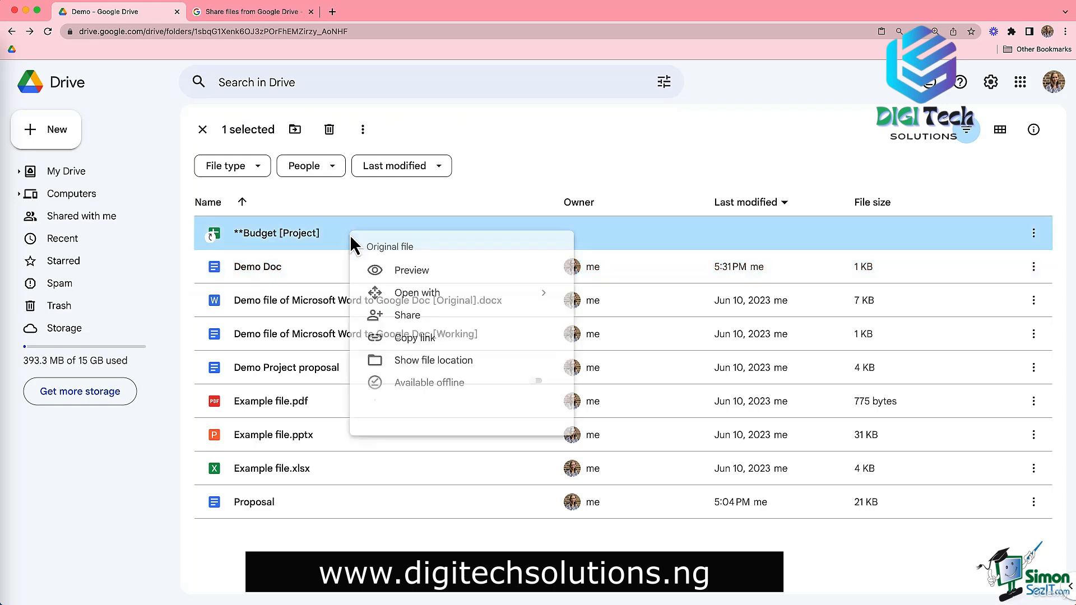
pyautogui.click(408, 318)
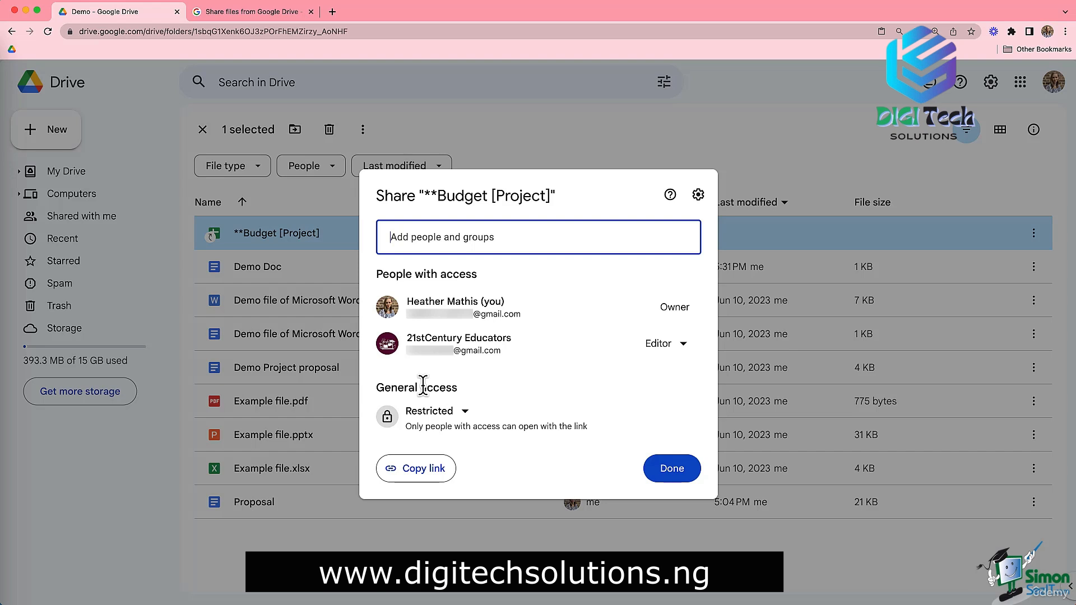
pyautogui.click(468, 414)
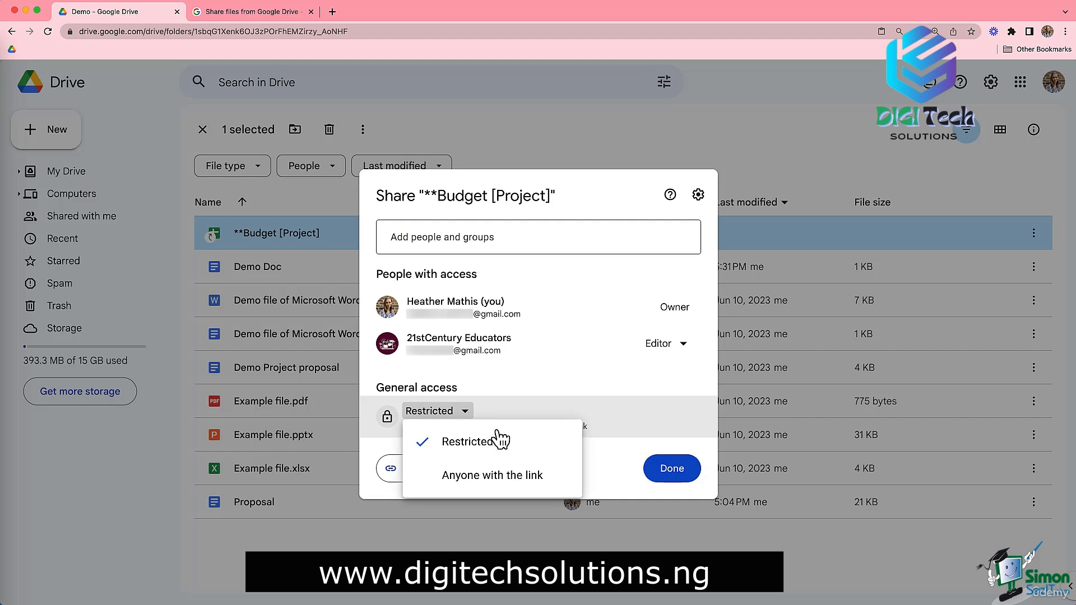
pyautogui.click(520, 477)
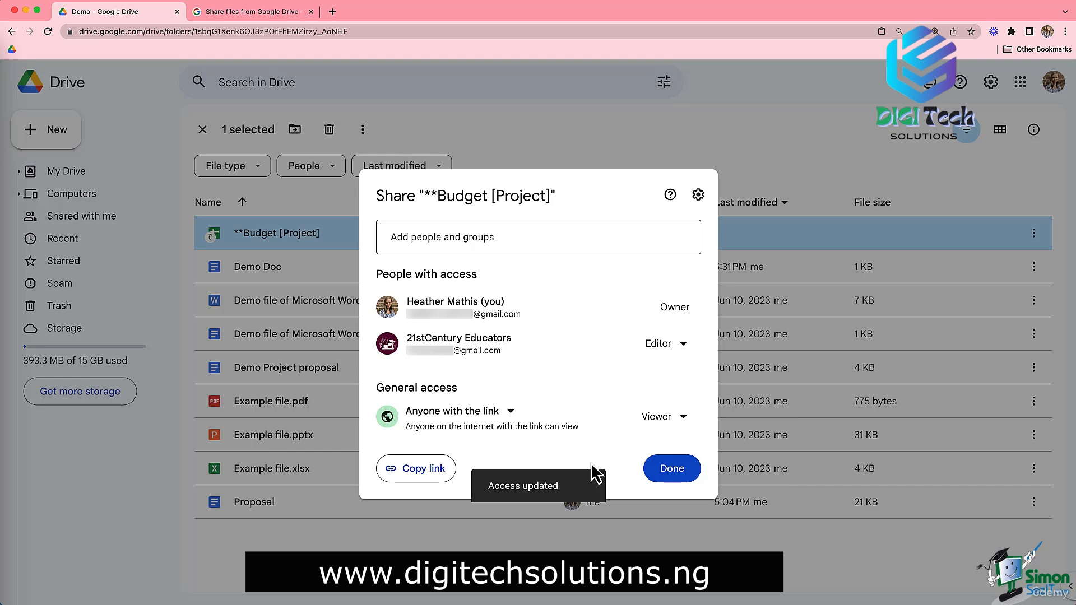
pyautogui.click(683, 418)
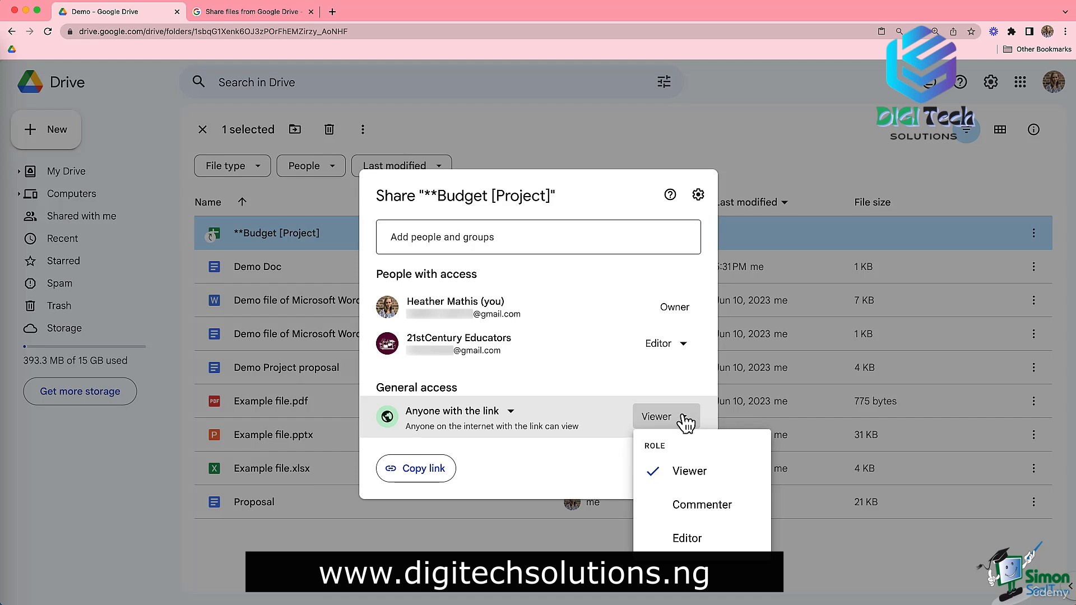
pyautogui.click(685, 422)
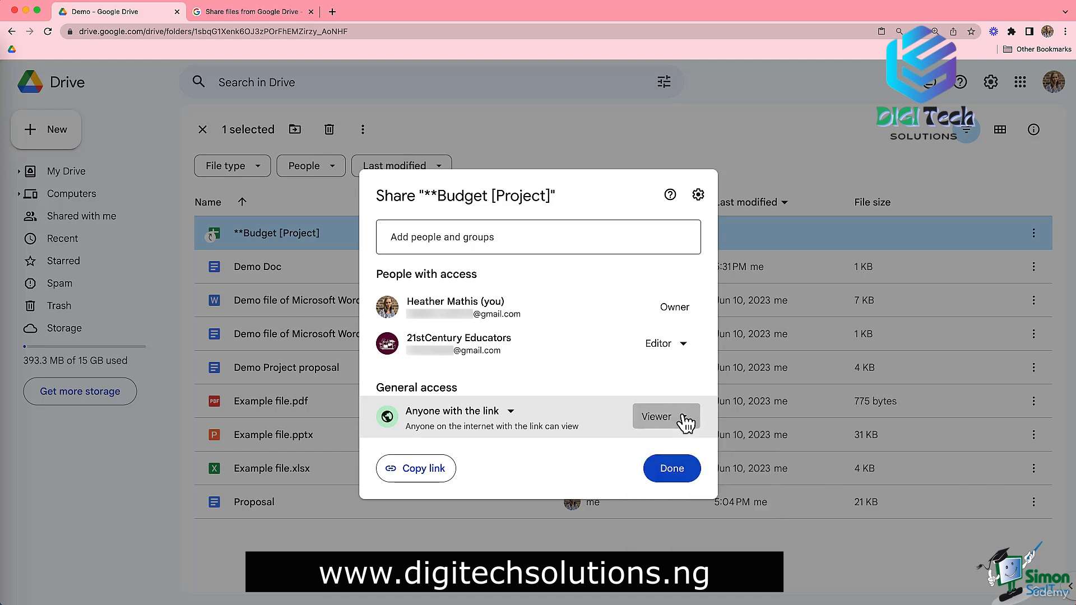
# Step: Disable the download, print and copy option for viewers and commenters of "**Budget [Project]" and finish sharing
pyautogui.click(698, 195)
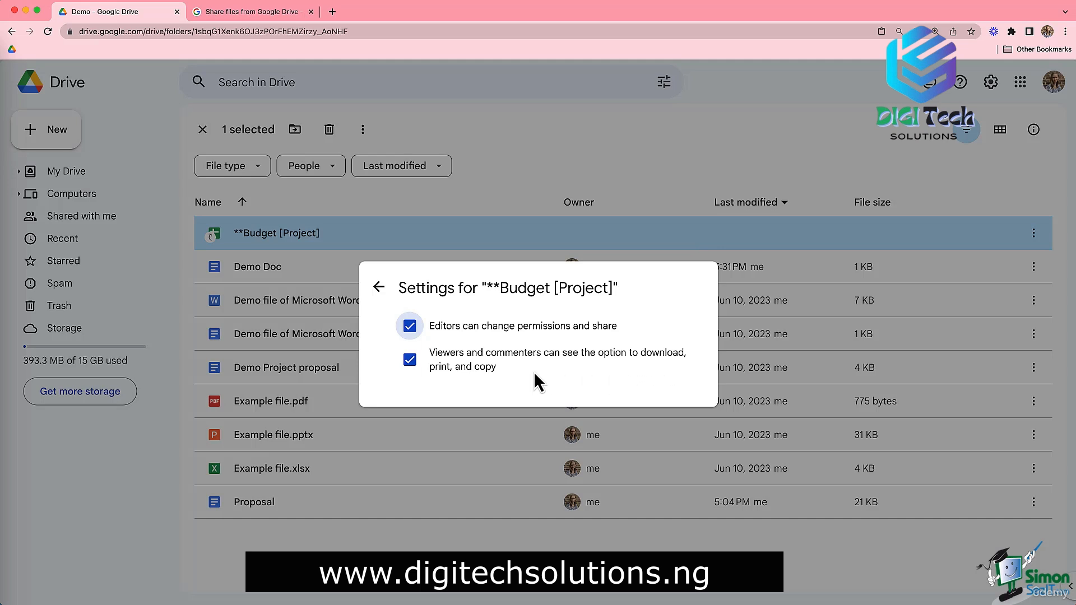
pyautogui.click(410, 360)
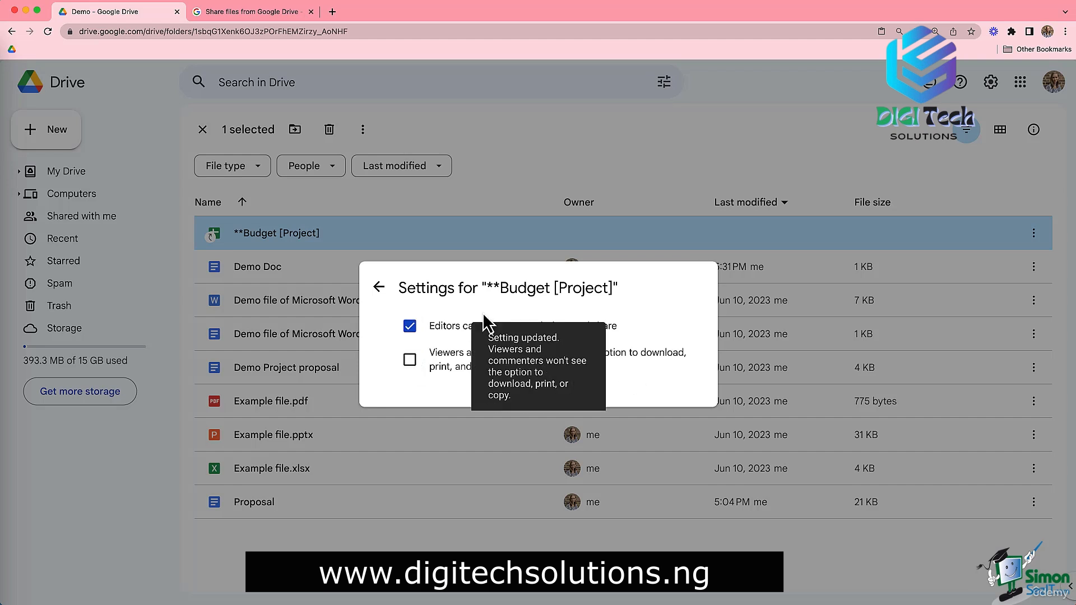
pyautogui.click(378, 288)
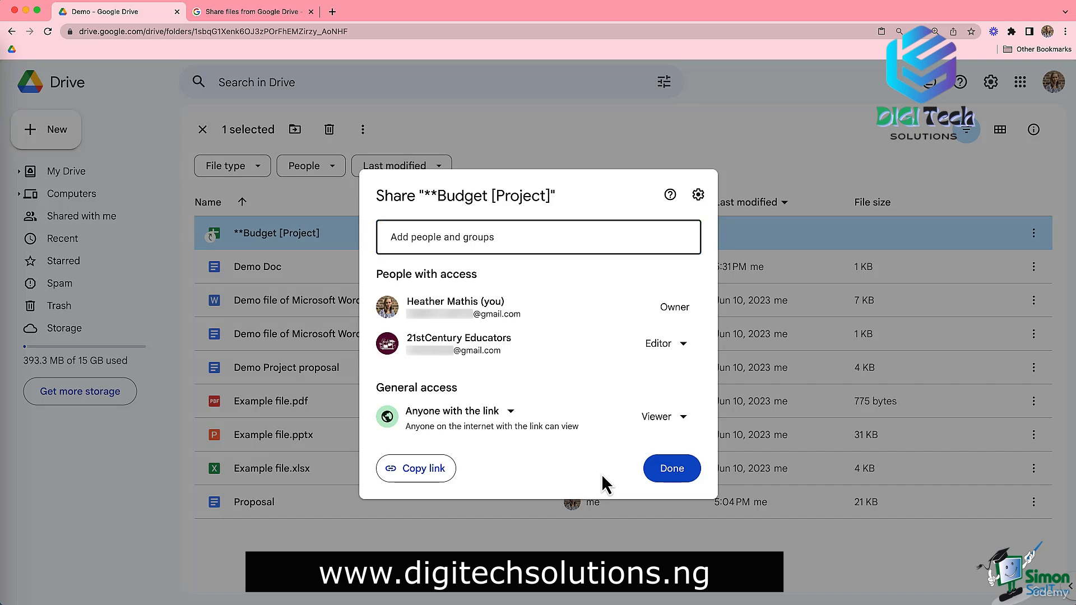
pyautogui.click(673, 469)
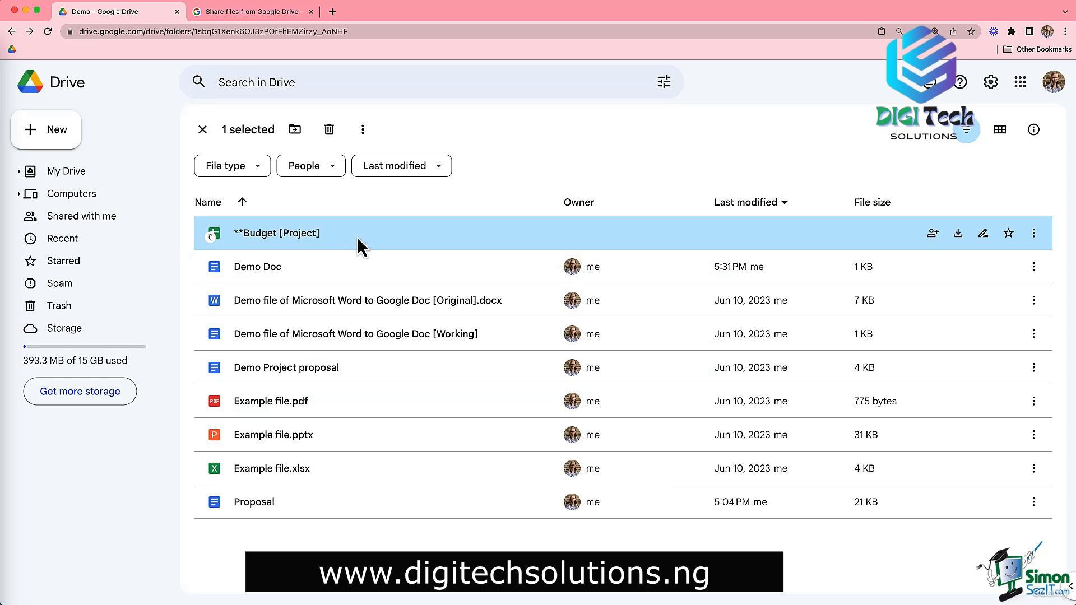
# Step: Check the role options for the editor of "**Budget [Project]" and copy the file's sharing link
pyautogui.rightClick(358, 237)
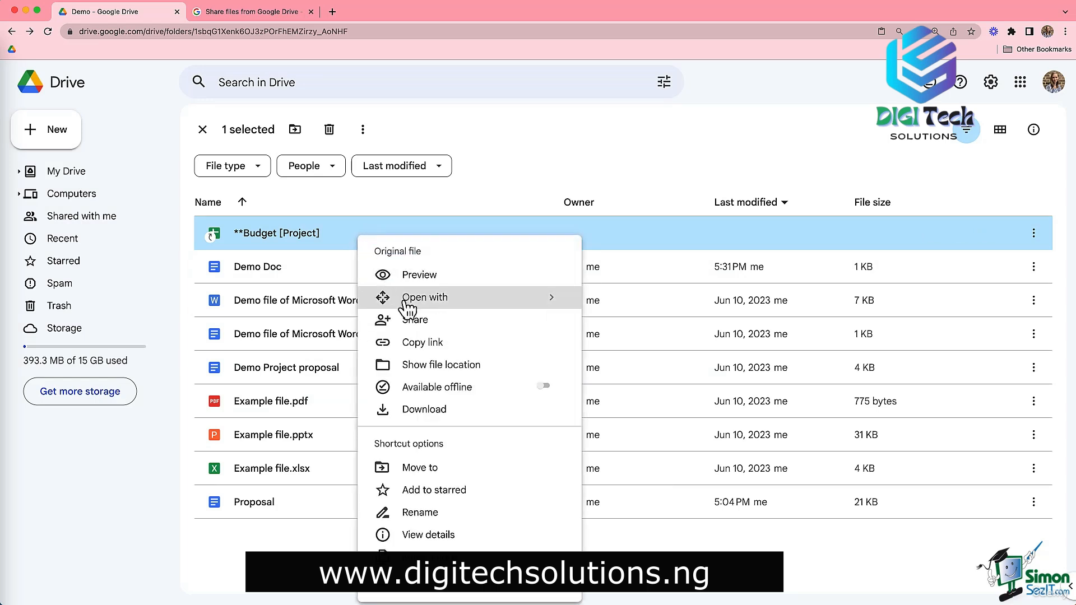
pyautogui.click(418, 322)
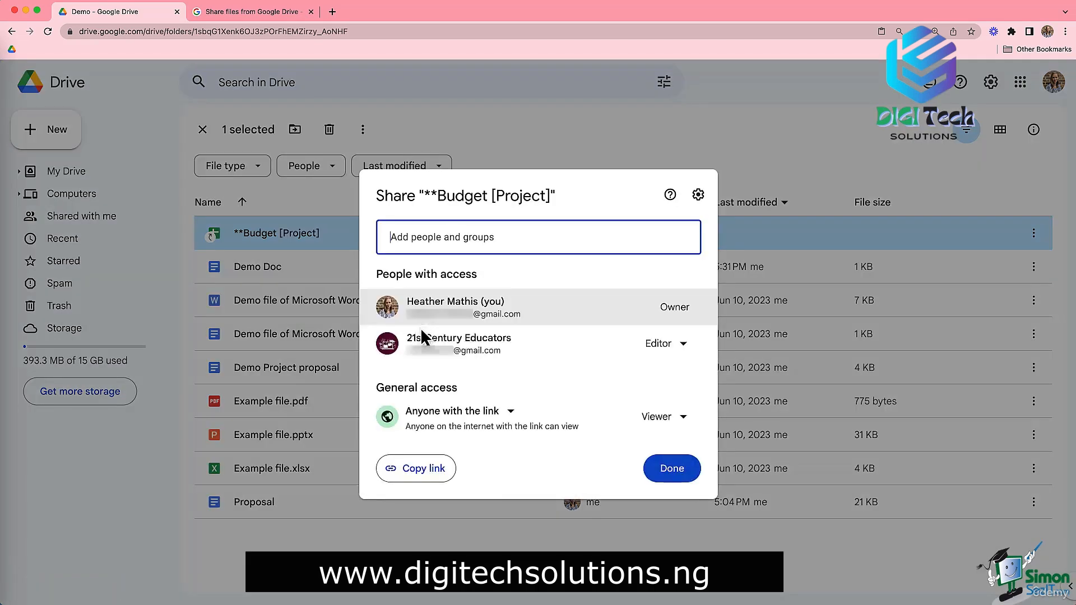
pyautogui.click(684, 344)
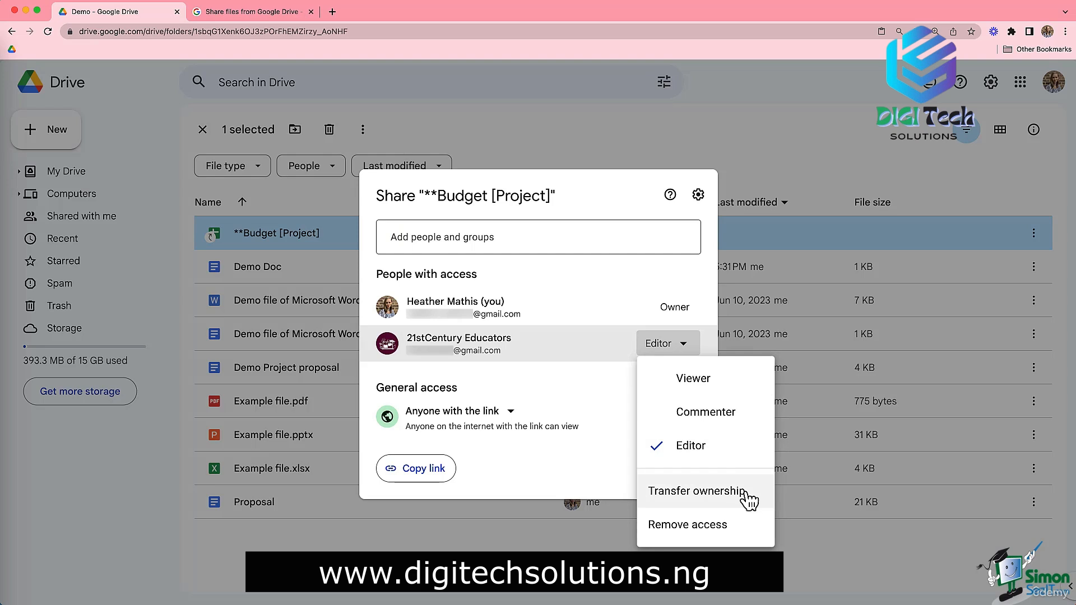
pyautogui.click(544, 465)
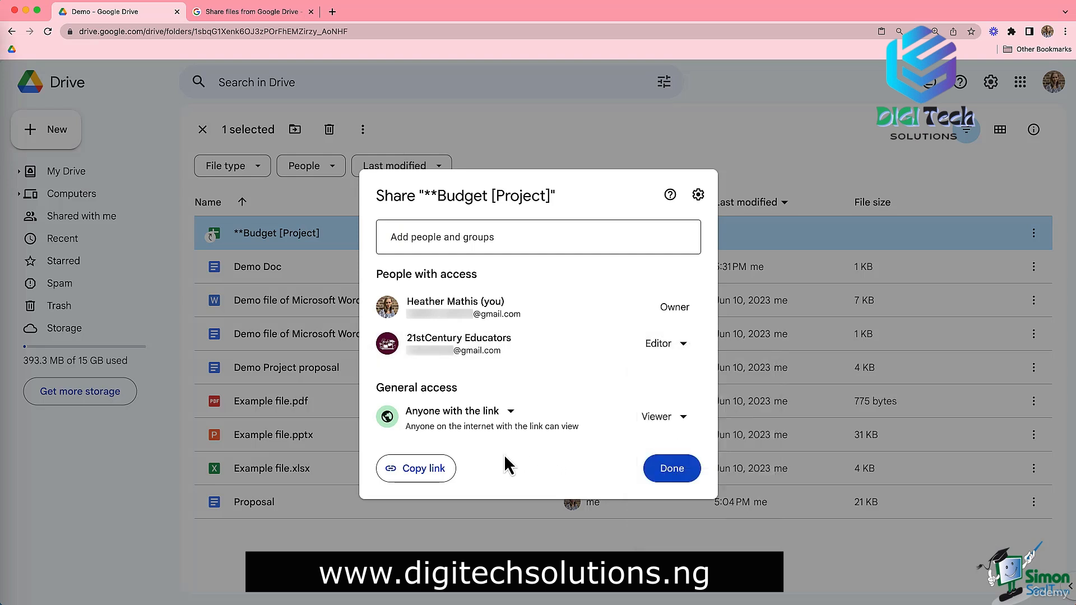
pyautogui.click(423, 475)
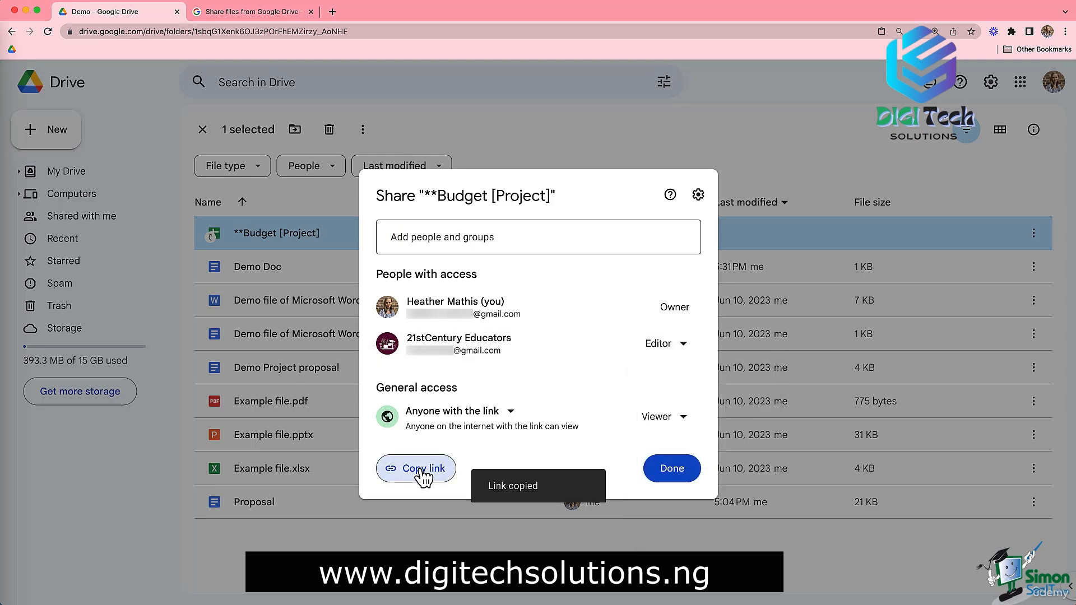
pyautogui.click(681, 472)
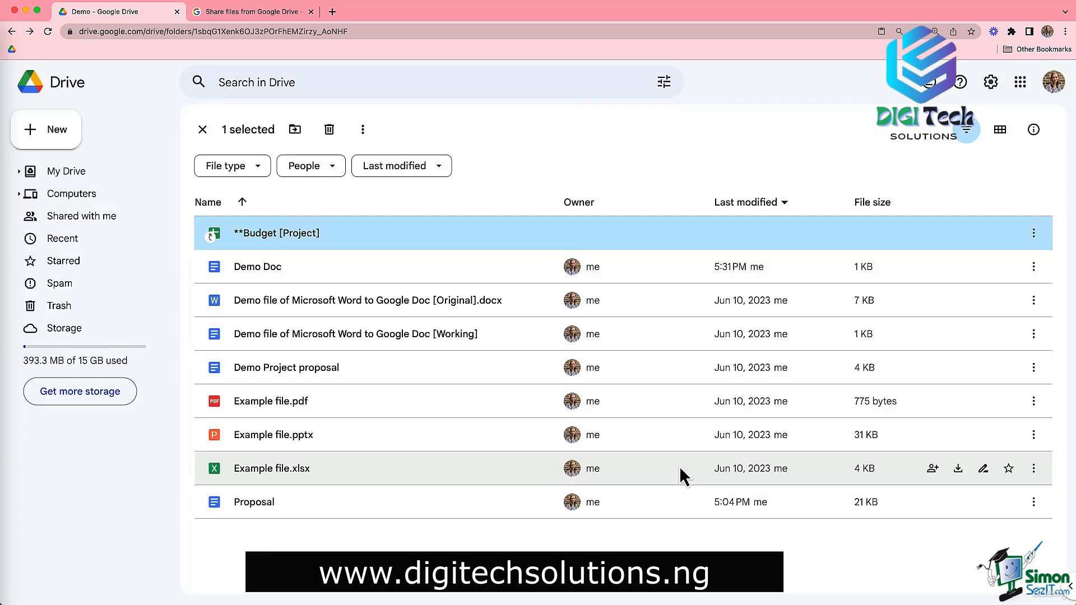
# Step: Select "Demo Doc" and display the actions available for it
pyautogui.click(340, 265)
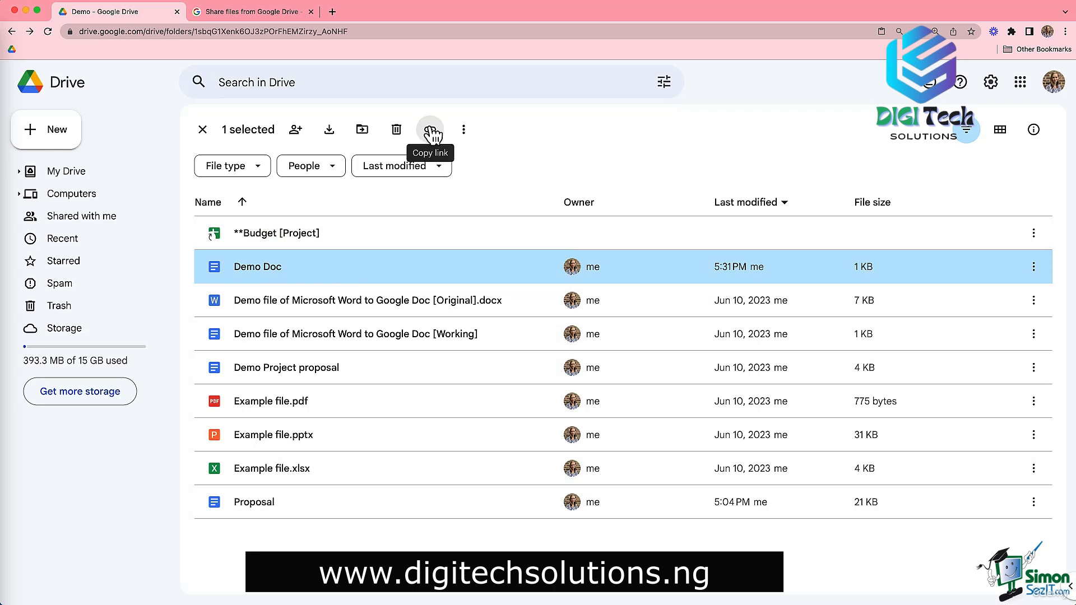
pyautogui.rightClick(309, 270)
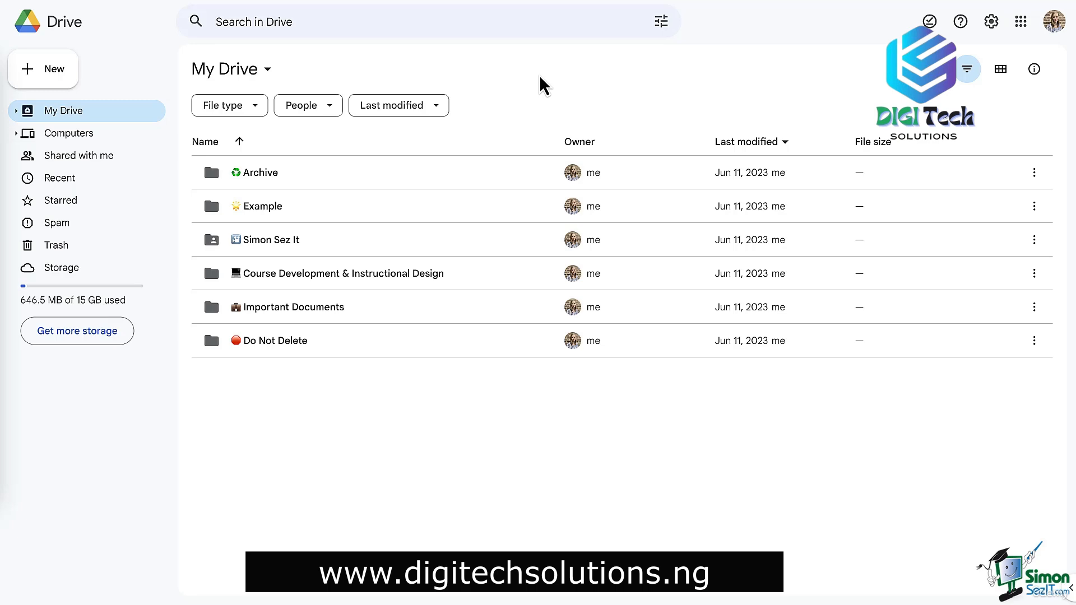
# Step: Open the "3. Develop" folder inside "3. Project" in the Example folder
pyautogui.doubleClick(247, 212)
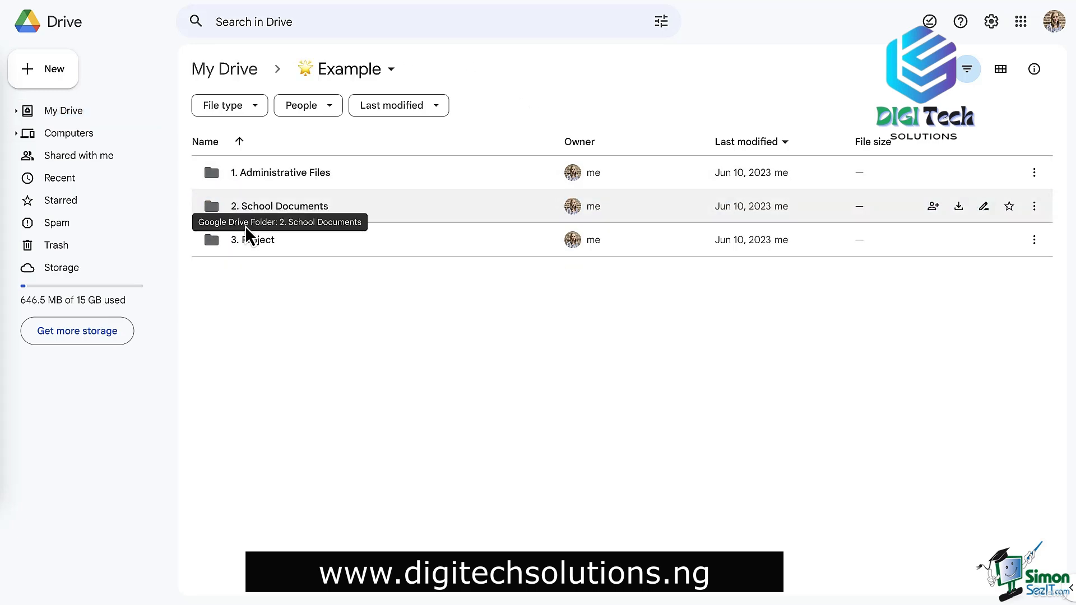
pyautogui.doubleClick(249, 240)
pyautogui.doubleClick(256, 242)
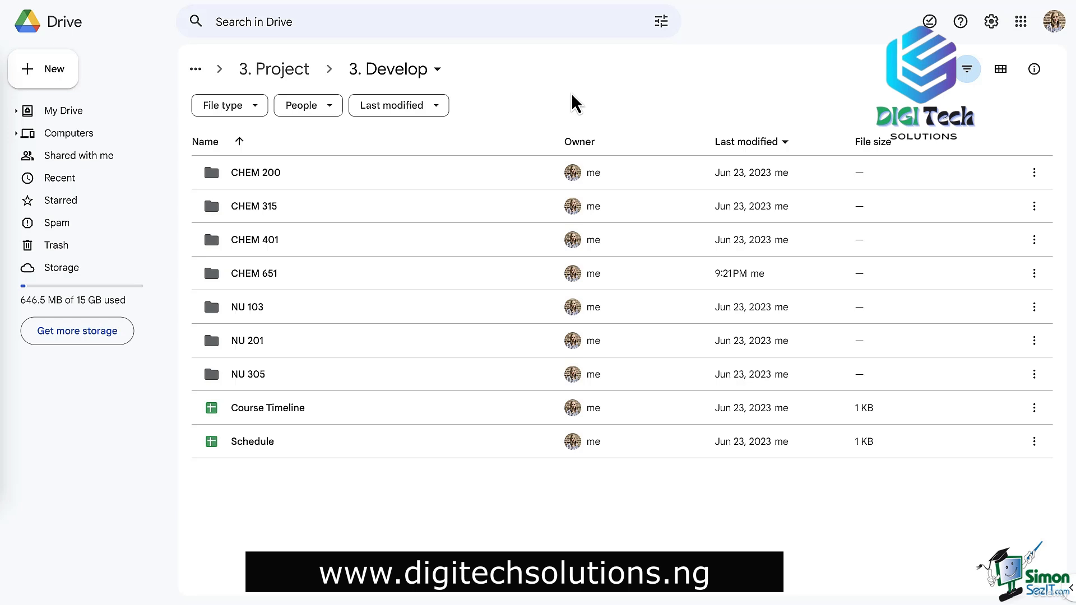
# Step: Change the color of the folders CHEM 200, CHEM 315, CHEM 401 and CHEM 651 to blue
pyautogui.rightClick(269, 177)
pyautogui.moveTo(428, 367)
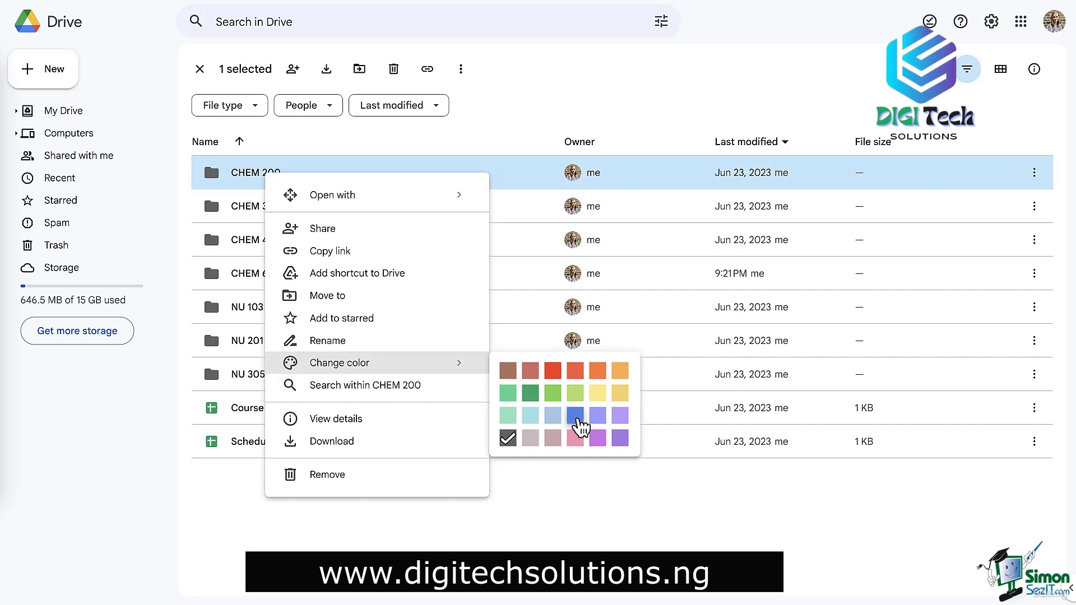
pyautogui.click(575, 415)
pyautogui.rightClick(253, 208)
pyautogui.moveTo(393, 396)
pyautogui.click(561, 449)
pyautogui.rightClick(253, 241)
pyautogui.moveTo(392, 426)
pyautogui.click(561, 483)
pyautogui.rightClick(265, 275)
pyautogui.moveTo(402, 453)
pyautogui.click(578, 507)
# Step: Change the color of the folders NU 103, NU 201 and NU 305 to green
pyautogui.rightClick(269, 313)
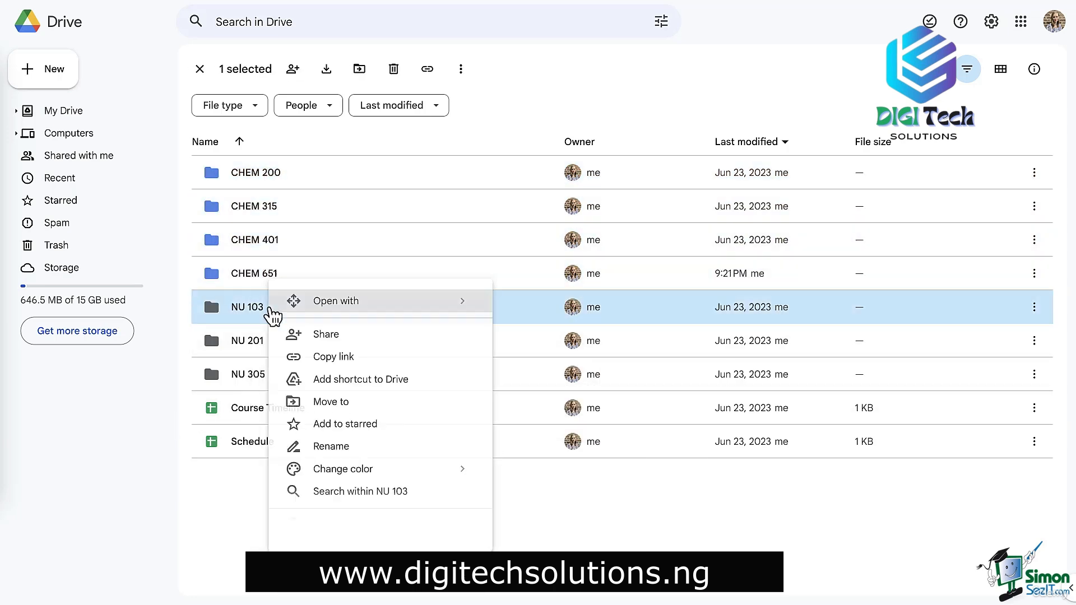
pyautogui.click(512, 502)
pyautogui.rightClick(257, 353)
pyautogui.moveTo(392, 211)
pyautogui.click(499, 241)
pyautogui.rightClick(247, 376)
pyautogui.moveTo(393, 236)
pyautogui.click(499, 274)
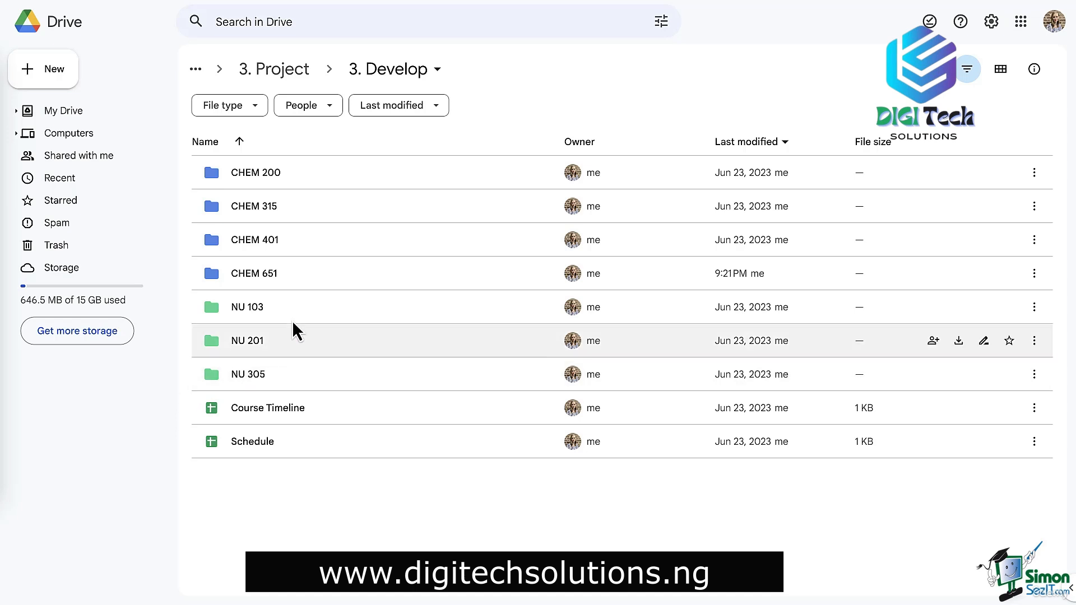
# Step: Rename the CHEM 651 folder as "***CHEM 651" and add it to the starred items
pyautogui.click(307, 280)
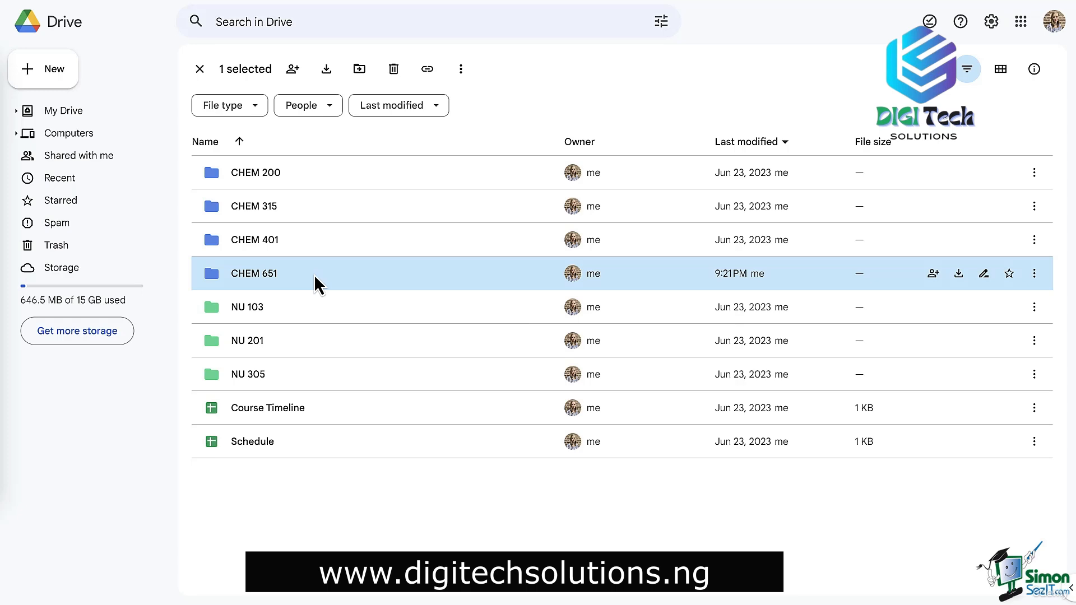
pyautogui.click(984, 274)
pyautogui.press('Home')
pyautogui.write('***')
pyautogui.click(632, 346)
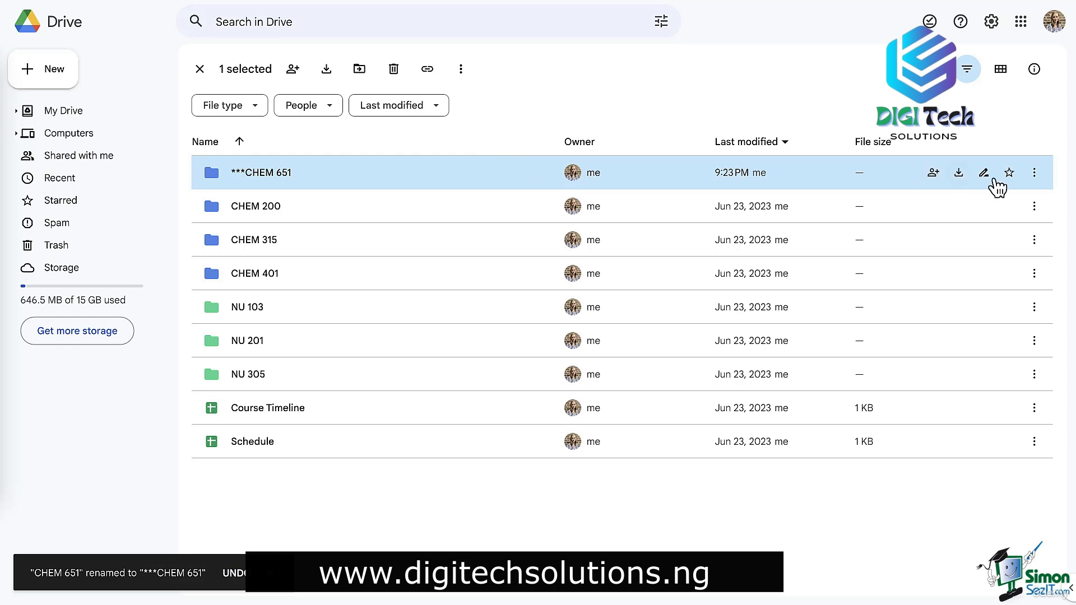
pyautogui.click(1010, 174)
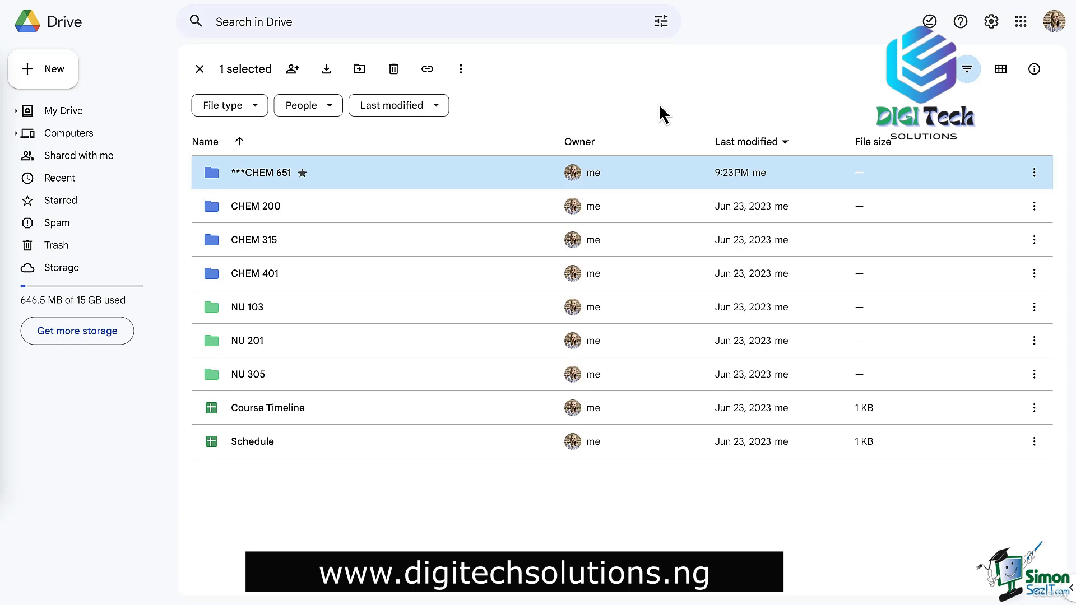
# Step: Rename the Course Timeline spreadsheet as "Course Timeline • CHEM • Fall 2022 [ARCHIVE]"
pyautogui.moveTo(566, 411)
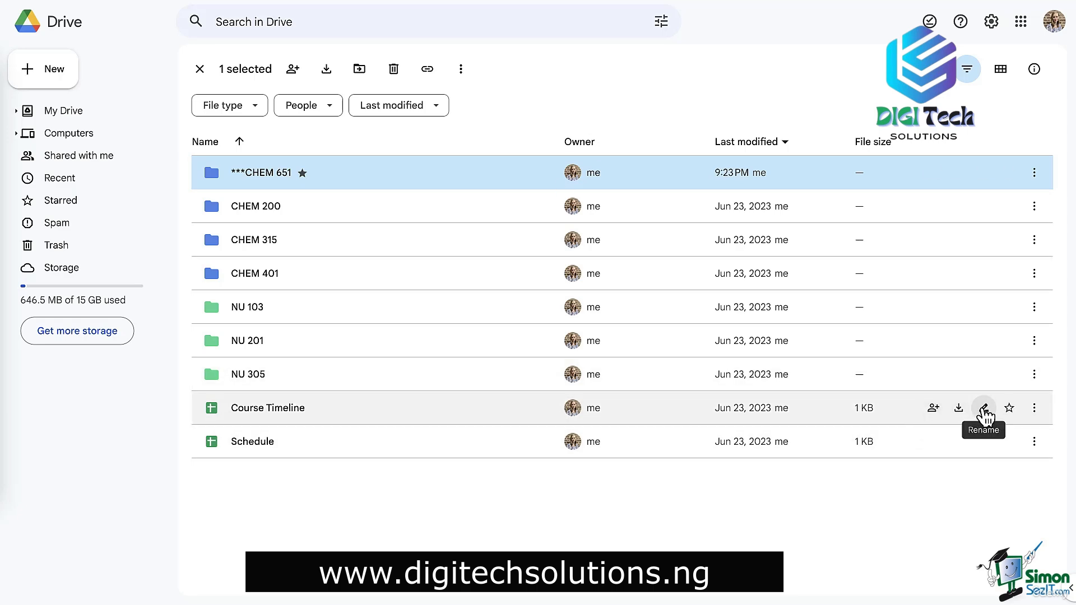
pyautogui.click(985, 415)
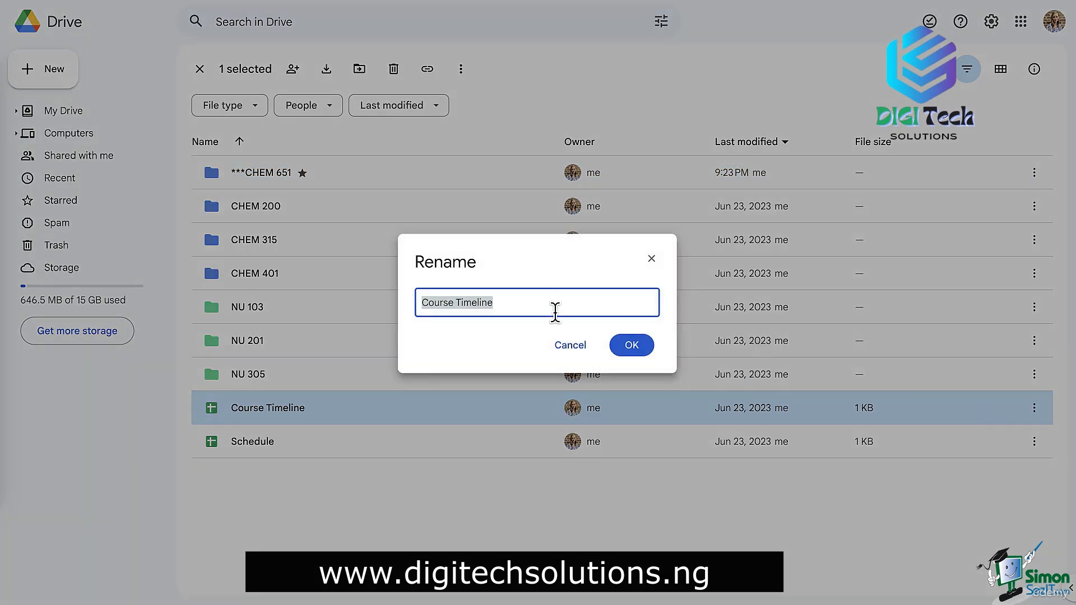
pyautogui.click(555, 314)
pyautogui.write('• CHEM • ')
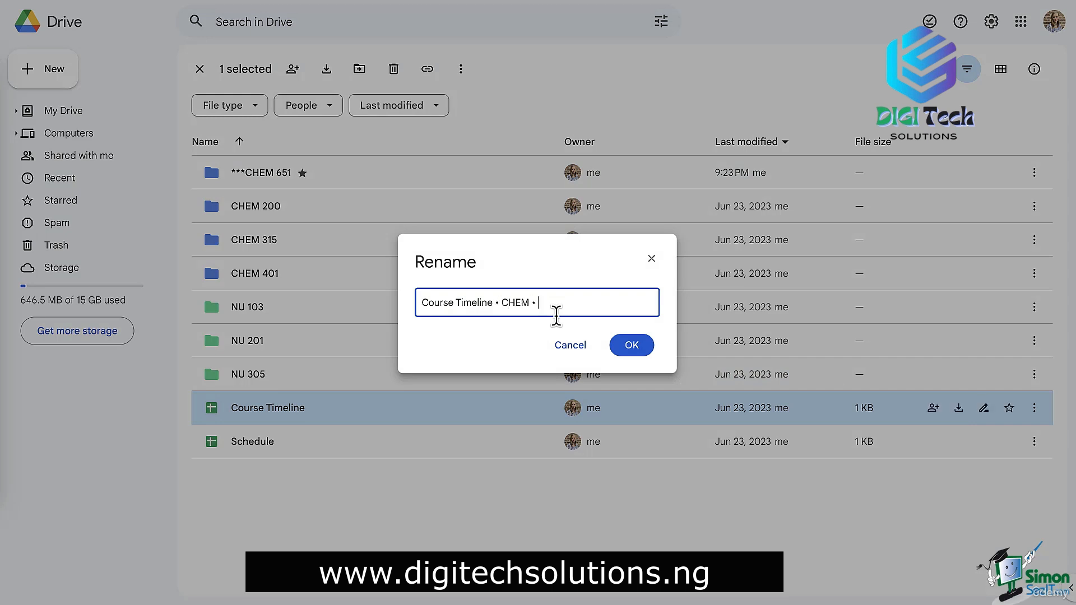
pyautogui.write('Fall 2022 [ARCHIVE]')
pyautogui.click(625, 348)
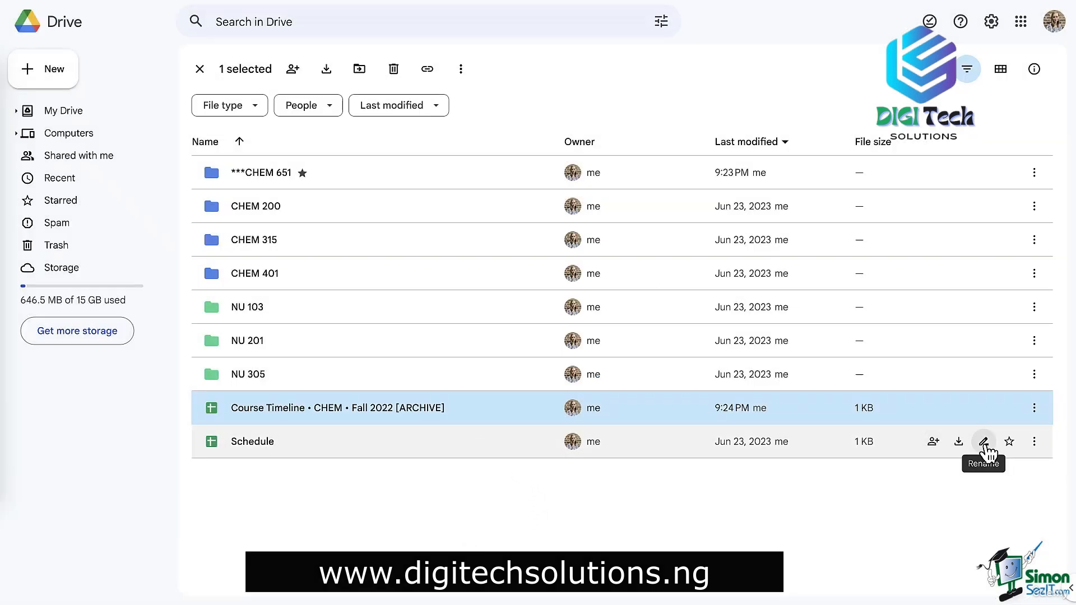
# Step: Rename the Schedule spreadsheet as "Course Schedule - Summer 2023 - 8 Week Session 1" and clear the selection
pyautogui.click(984, 443)
pyautogui.press('Home')
pyautogui.write('Course')
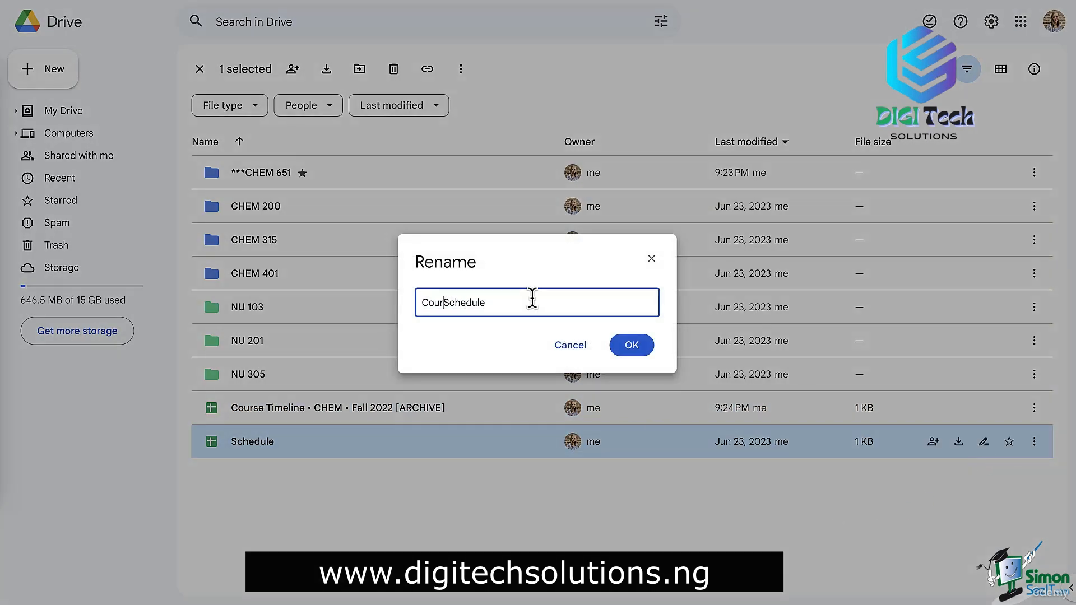
pyautogui.press('End')
pyautogui.write('- Summer 2023 - 8 Week Session 1')
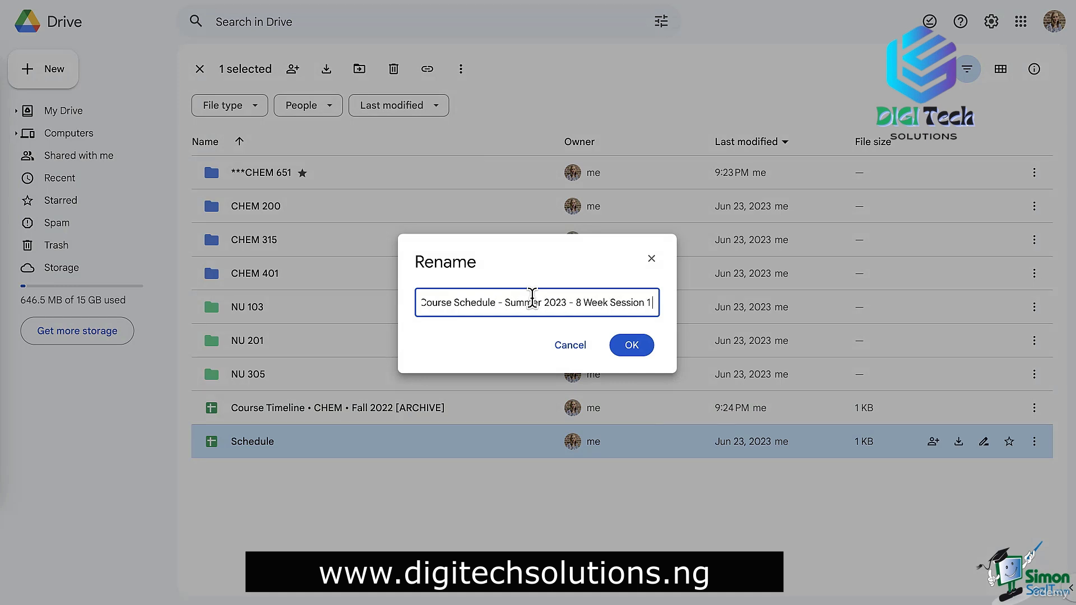
pyautogui.press('Return')
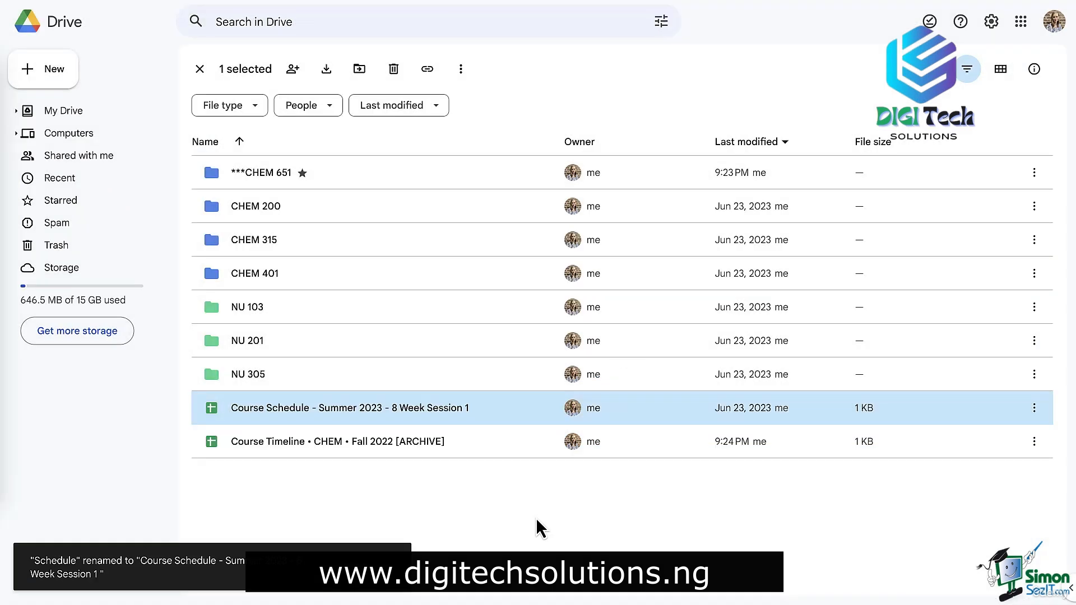
pyautogui.click(561, 497)
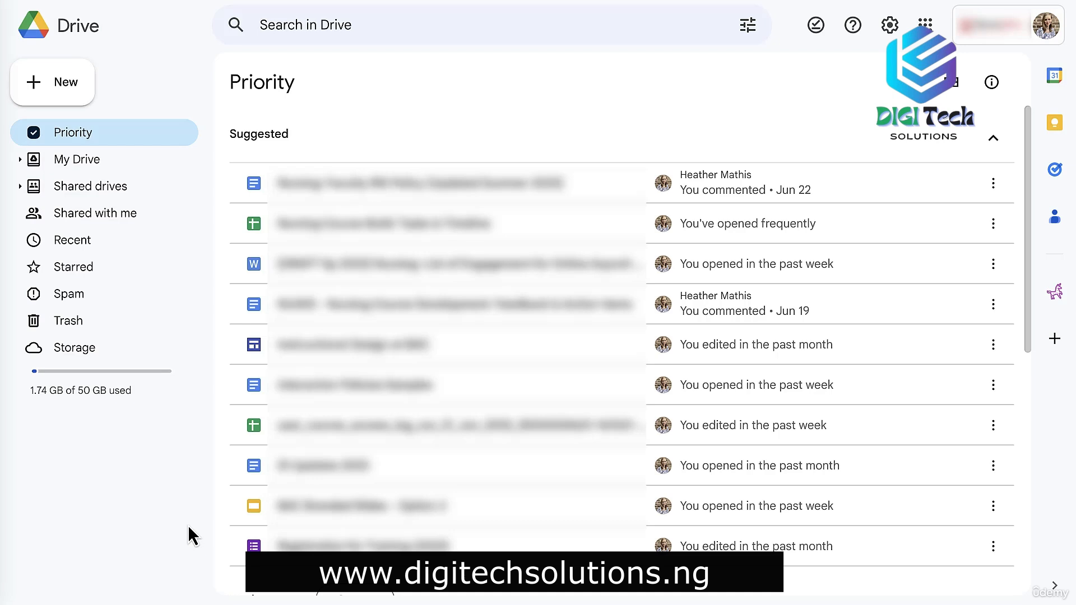
# Step: View the workspaces on the Priority page
pyautogui.scroll(-10, 223, 520)
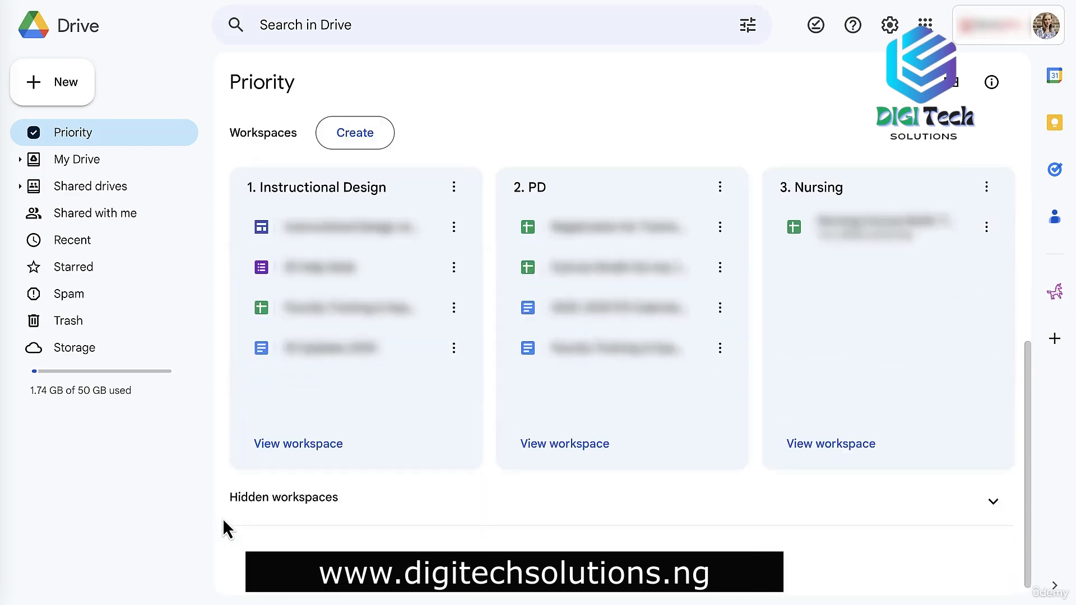
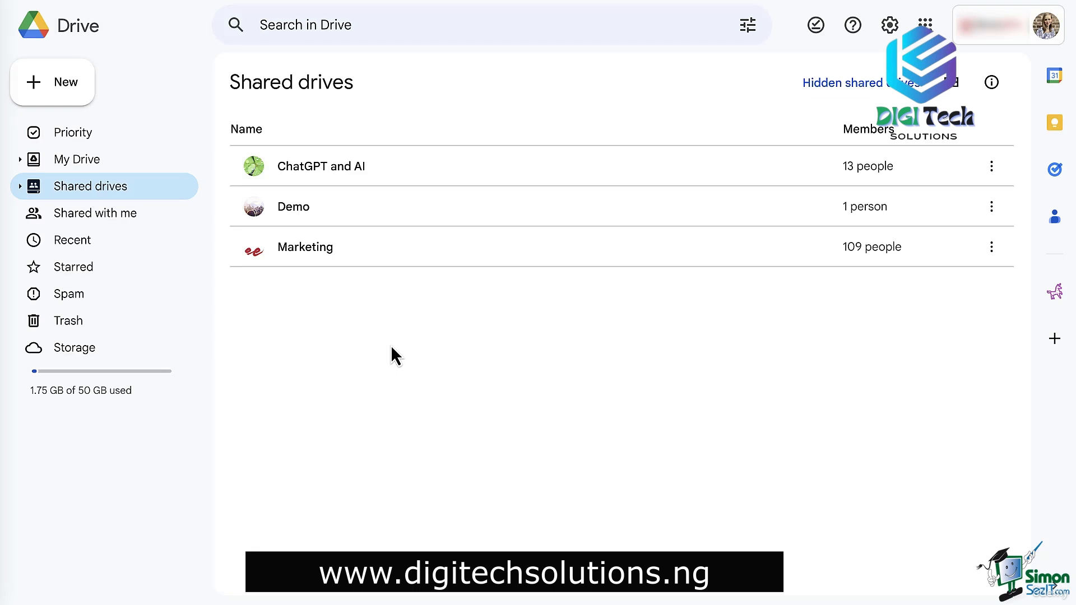
# Step: Open the Demo shared drive and create a folder named "Example" in it
pyautogui.doubleClick(299, 208)
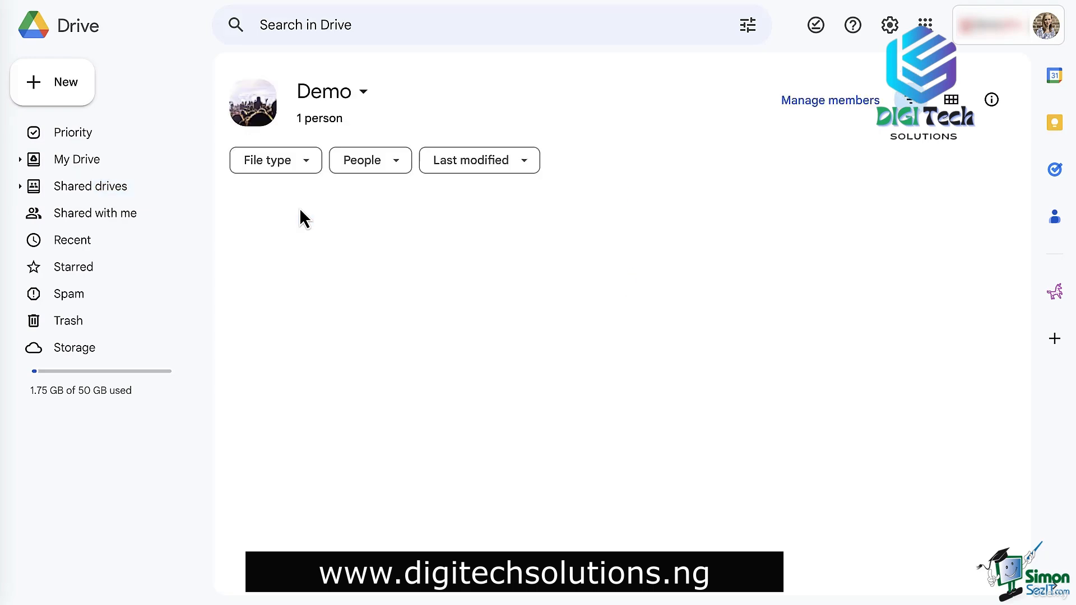
pyautogui.rightClick(276, 247)
pyautogui.click(370, 272)
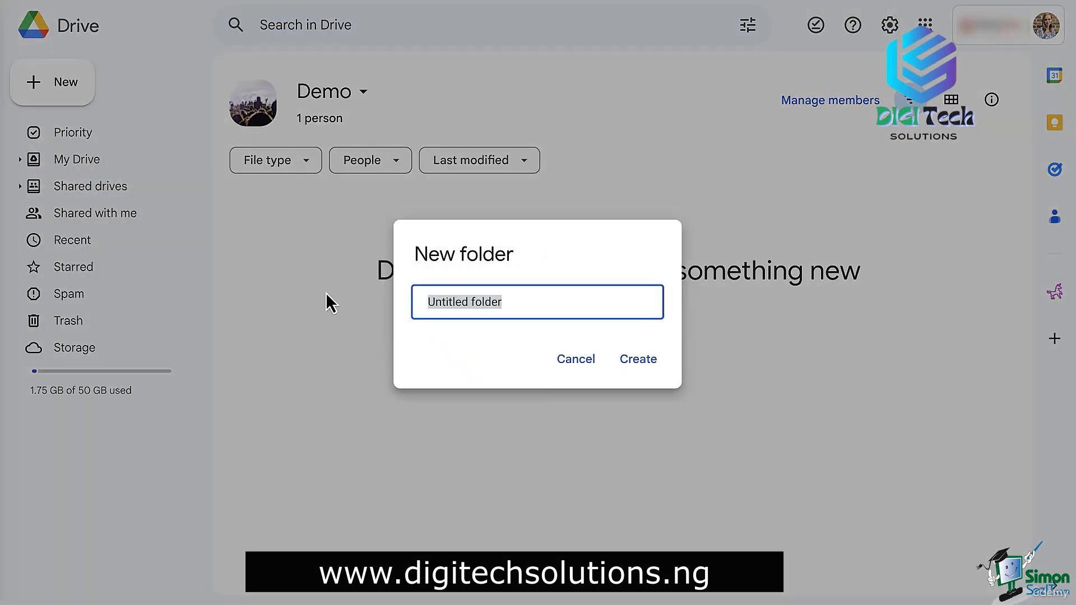
pyautogui.write('Example')
pyautogui.press('Return')
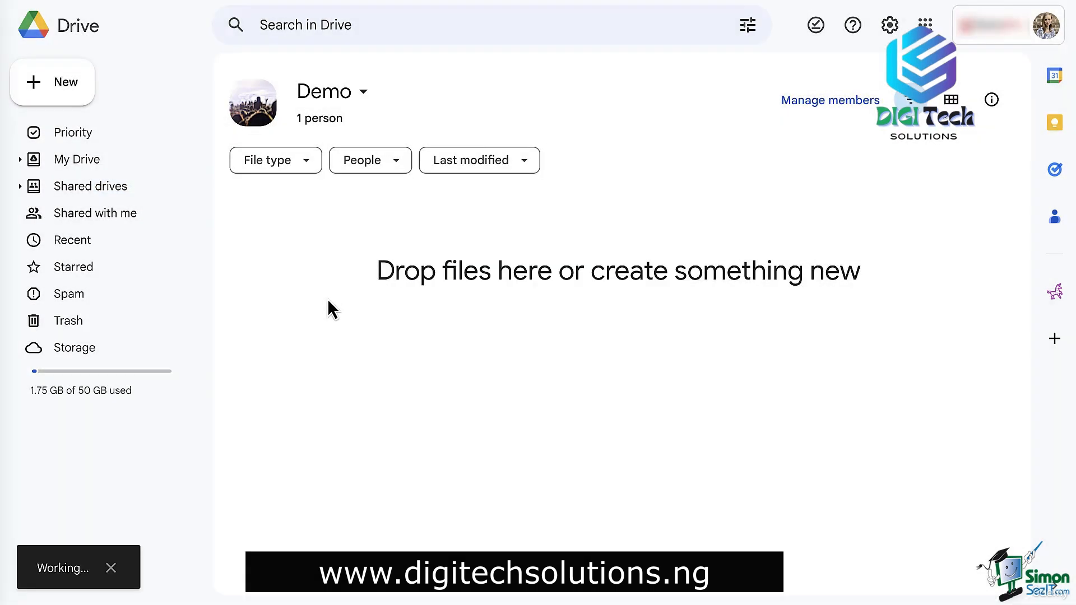
# Step: Create a Google Docs document titled "Example Google Doc" in the Demo shared drive and enter the text "Example" in it
pyautogui.click(288, 296)
pyautogui.rightClick(288, 295)
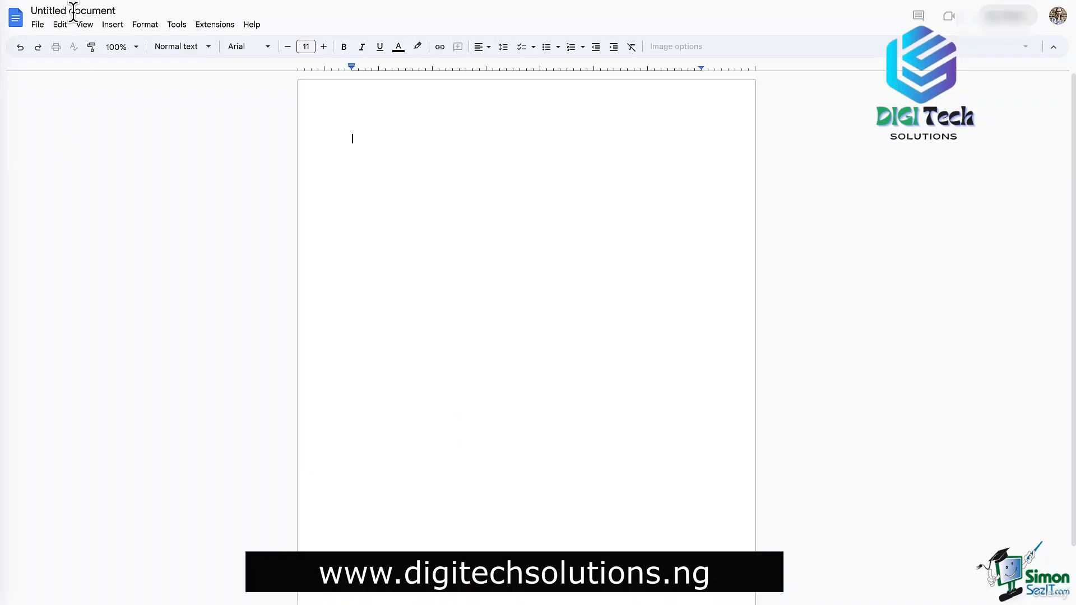
pyautogui.click(75, 11)
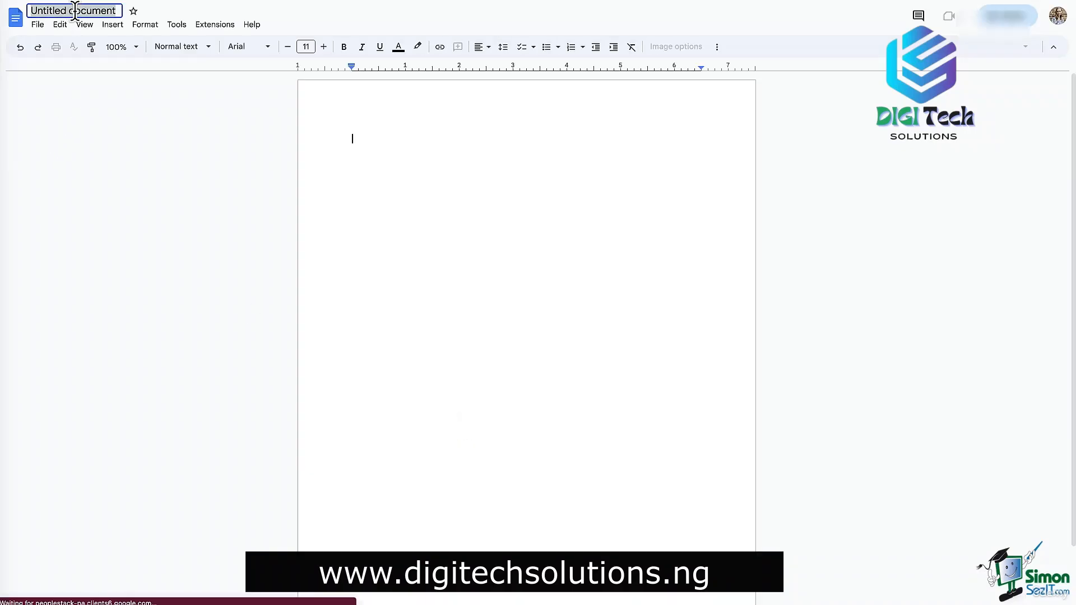
pyautogui.write('Example Google Doc')
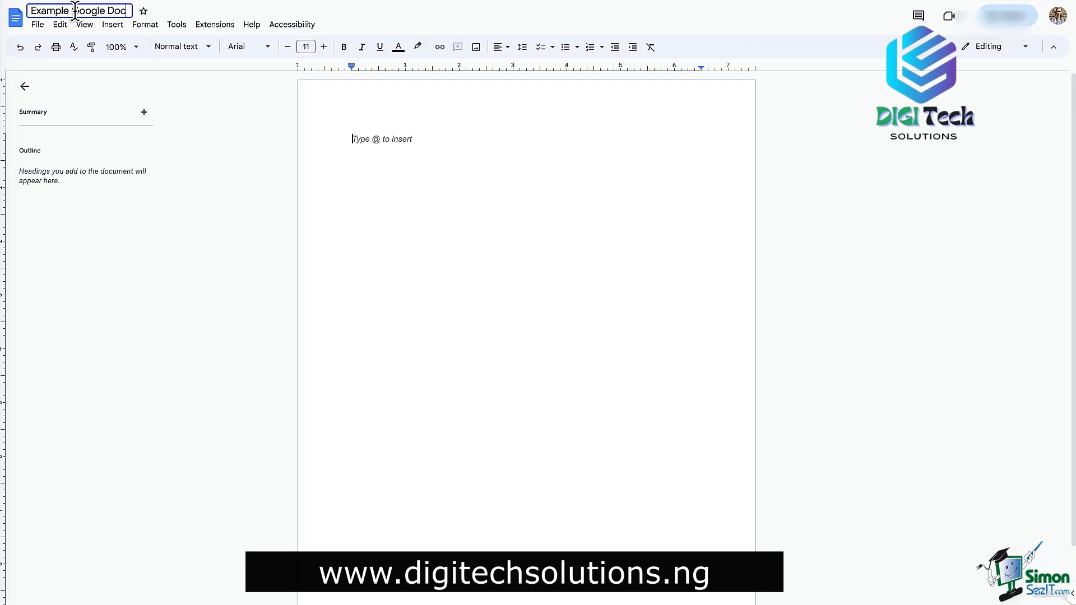
pyautogui.press('Return')
pyautogui.click(353, 141)
pyautogui.write('Example')
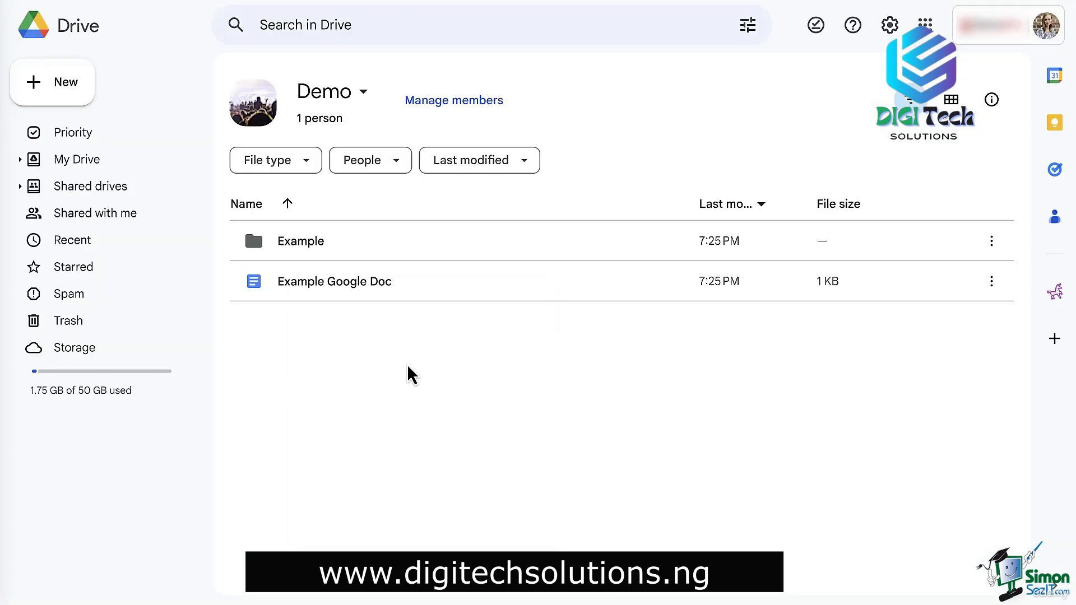
# Step: Review the sharing options of Example Google Doc, close them without changes and clear the selection
pyautogui.click(353, 289)
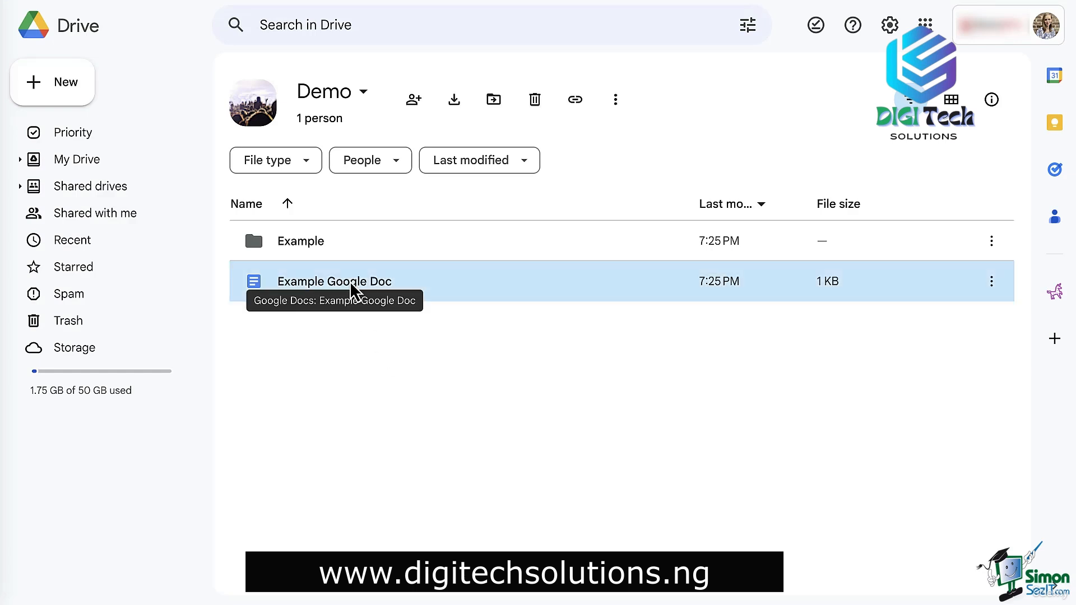
pyautogui.rightClick(353, 290)
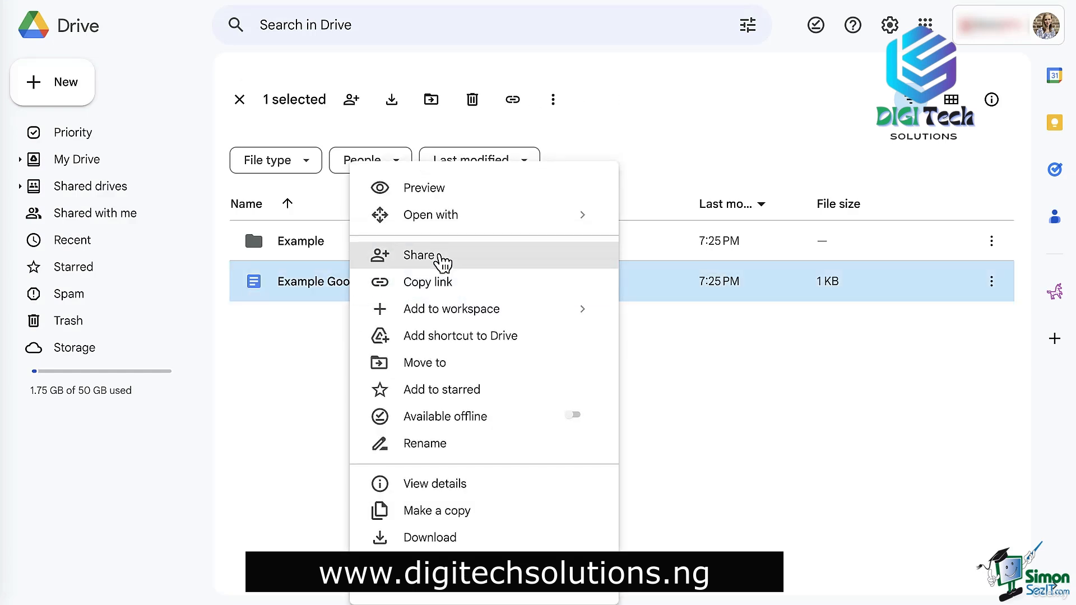
pyautogui.click(442, 259)
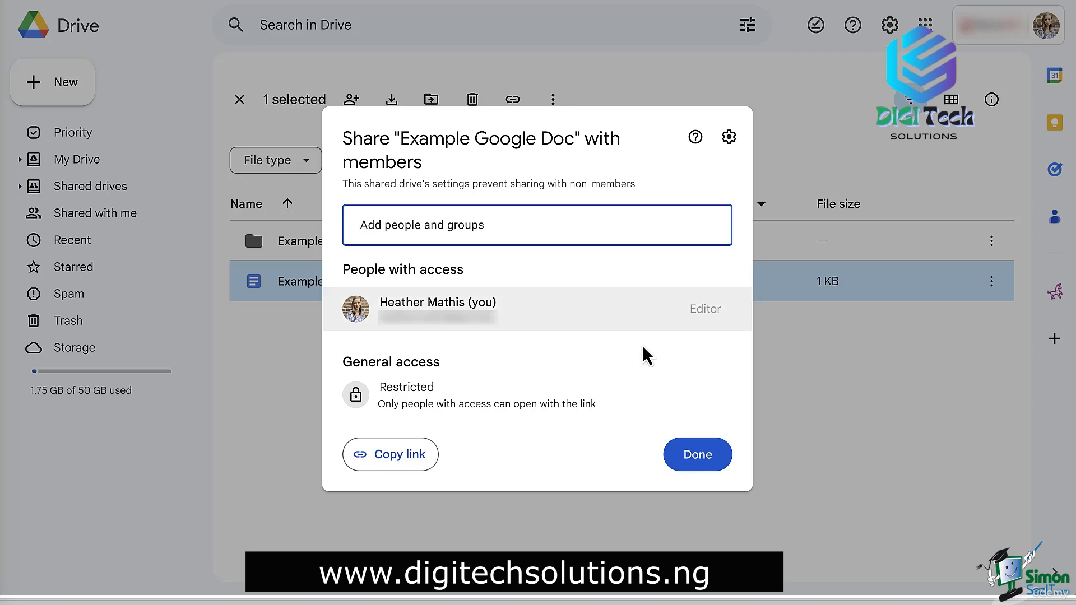
pyautogui.click(719, 460)
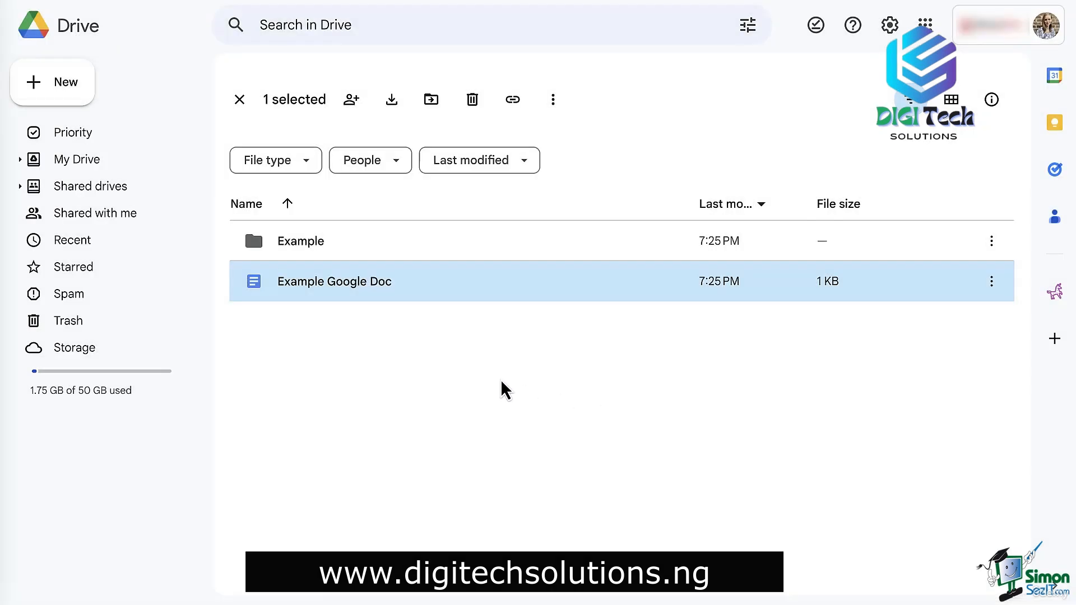
pyautogui.click(450, 371)
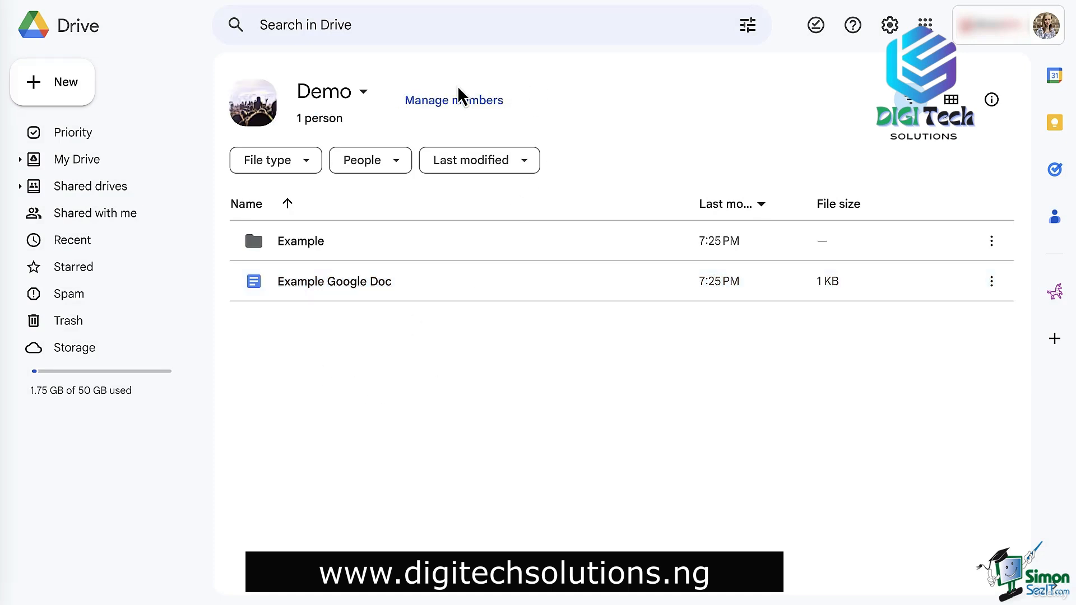
# Step: Open the member management of the Demo shared drive and enter a marketing group's e-mail address as a new member
pyautogui.click(457, 107)
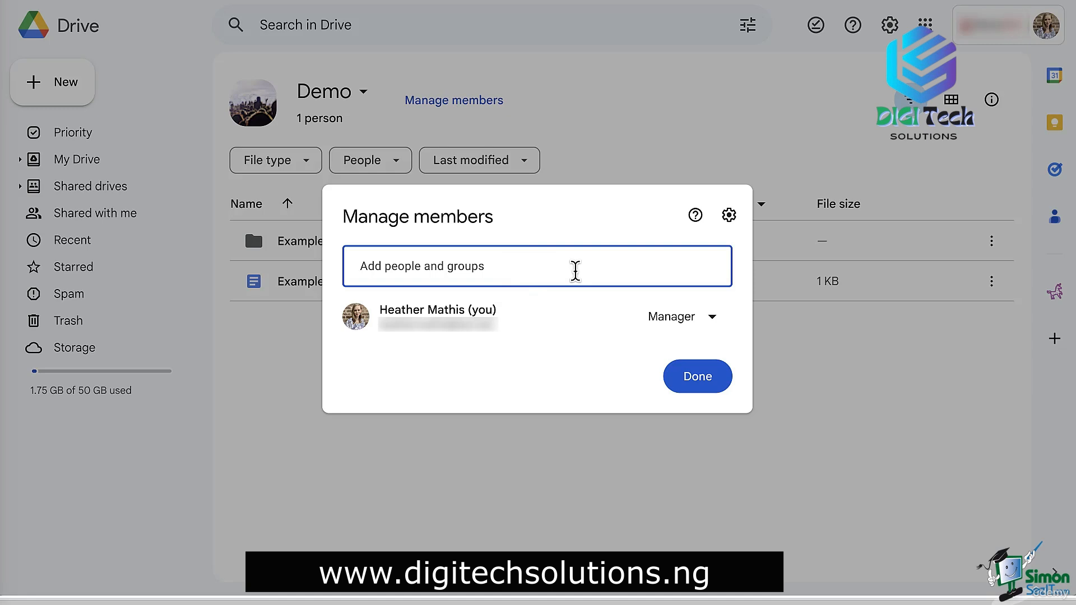
pyautogui.write('marketing@')
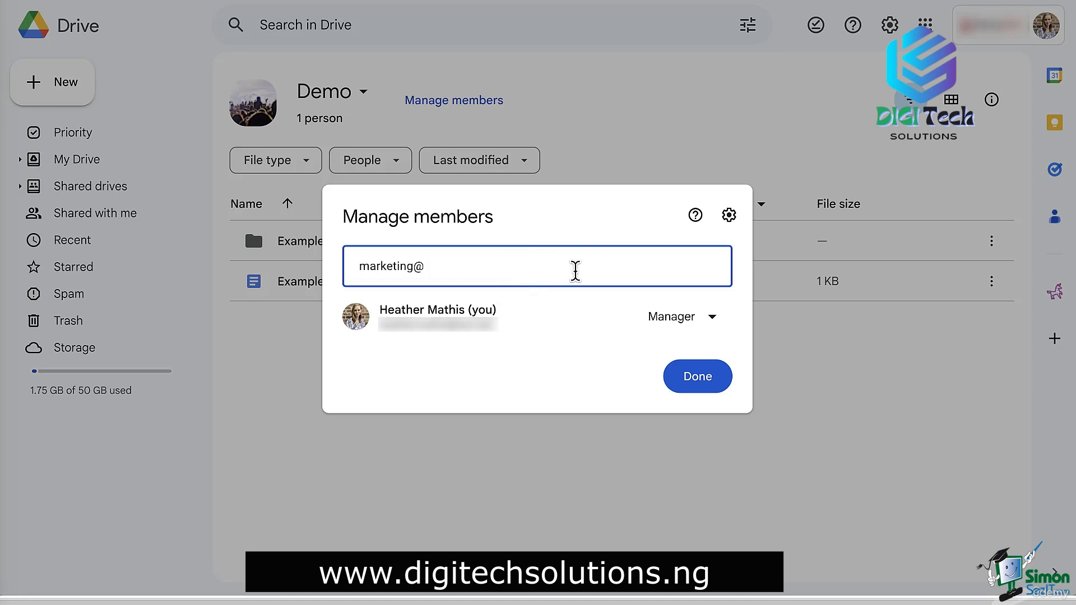
pyautogui.write('example..')
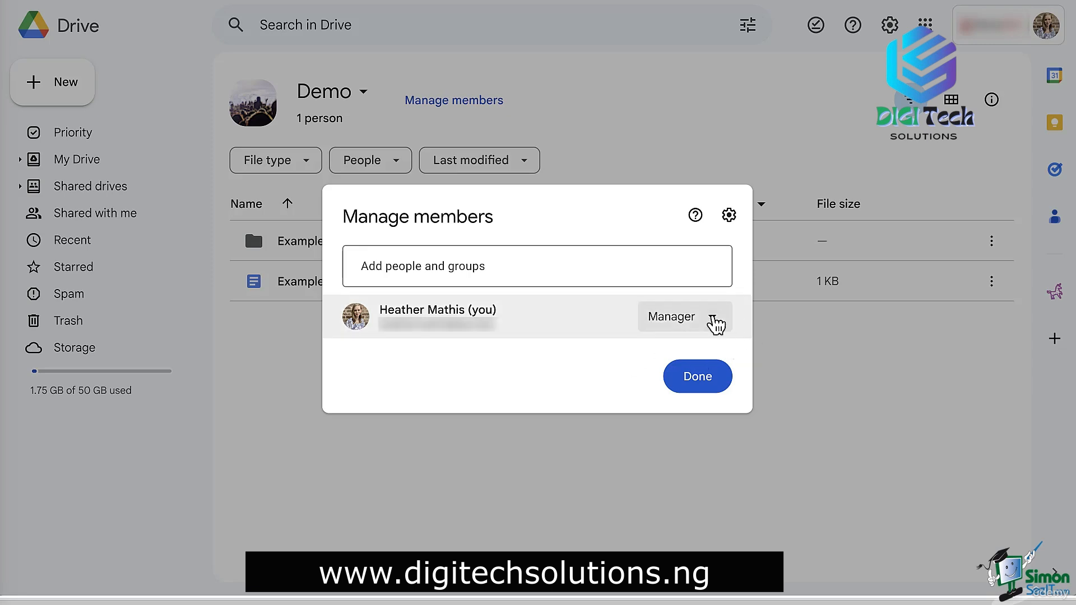
# Step: Review the access roles available for the Demo drive's manager and the shared drive settings, then close them without changes
pyautogui.click(713, 319)
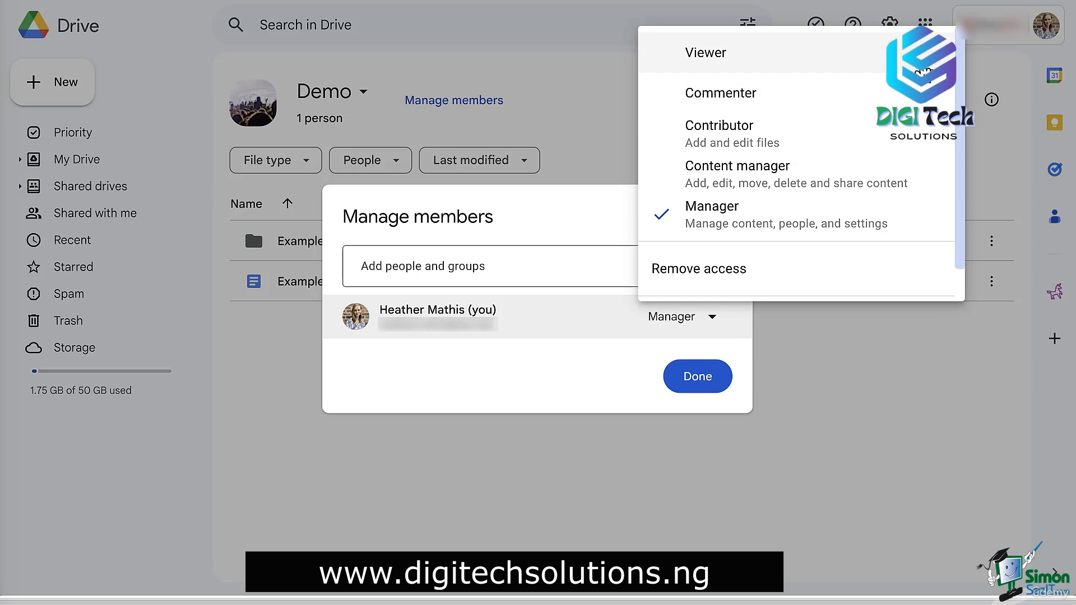
pyautogui.scroll(-1, 924, 71)
pyautogui.scroll(1, 923, 72)
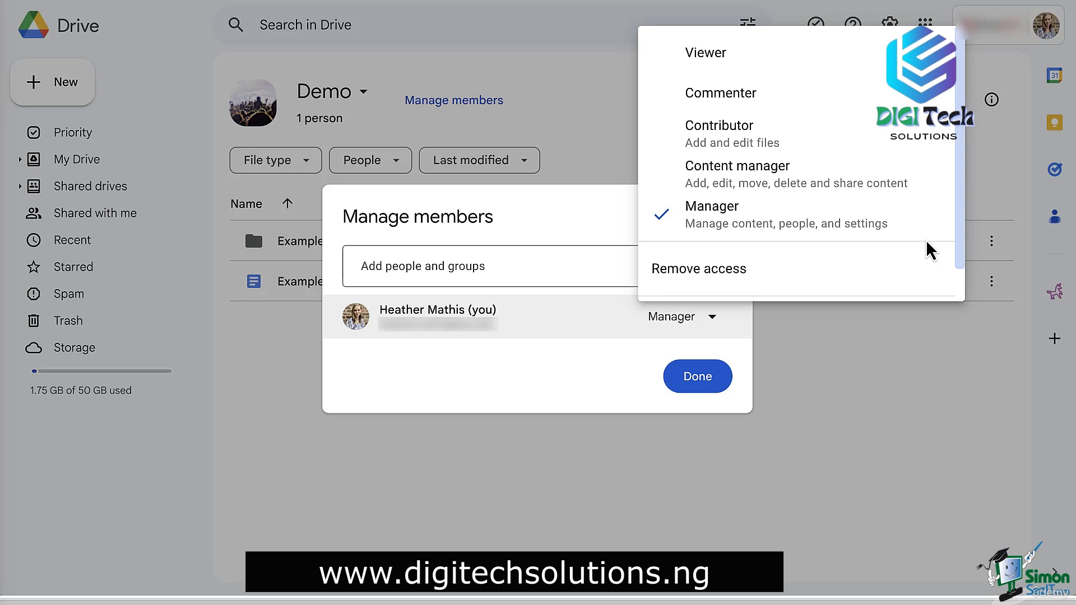
pyautogui.click(623, 365)
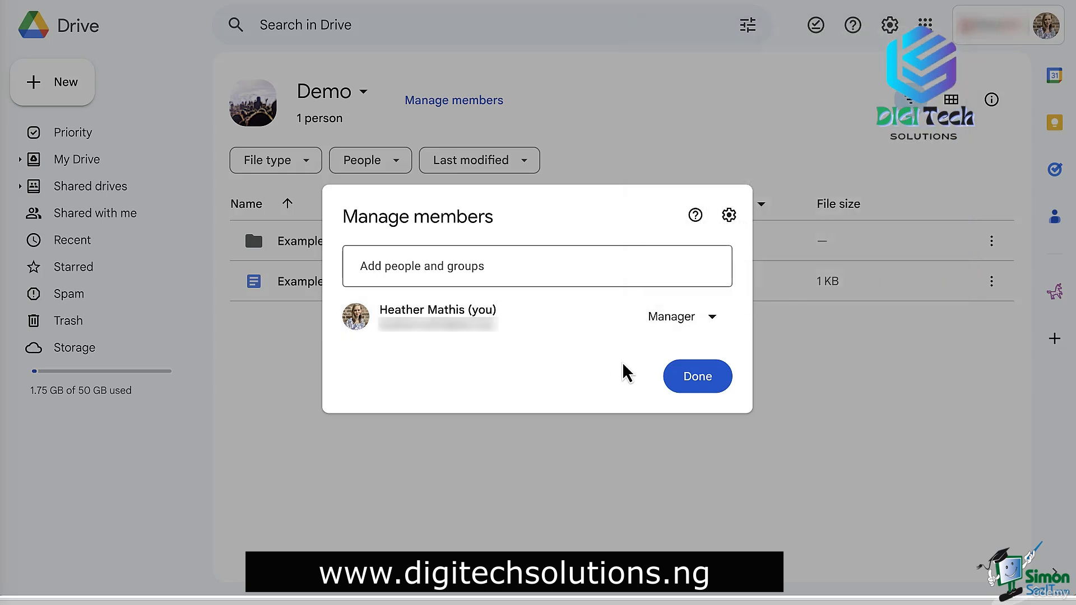
pyautogui.click(729, 216)
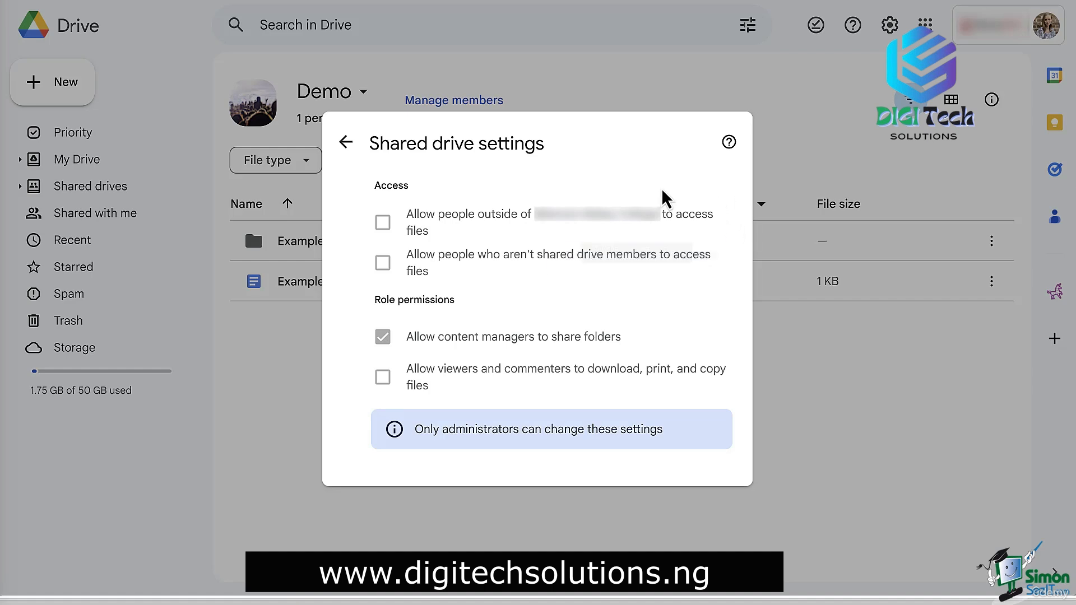
pyautogui.click(251, 349)
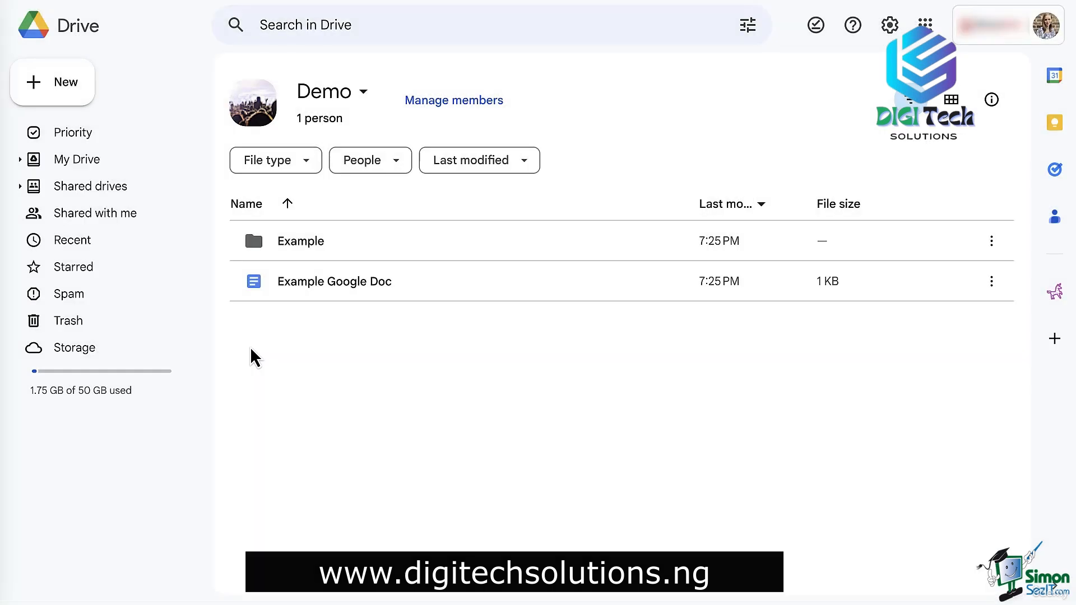